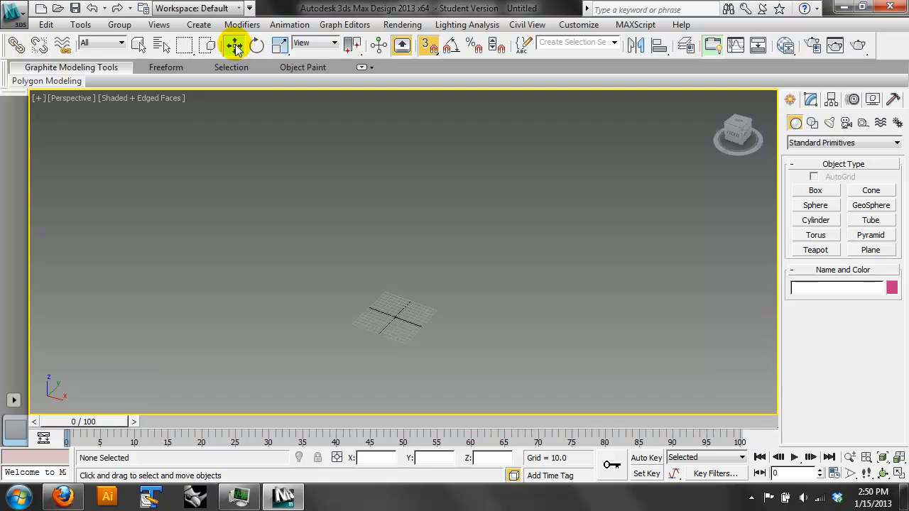
# - Create a box about 122.8 long, 47.4 wide and 30 high on the grid, and turn snapping off
pyautogui.click(888, 454)
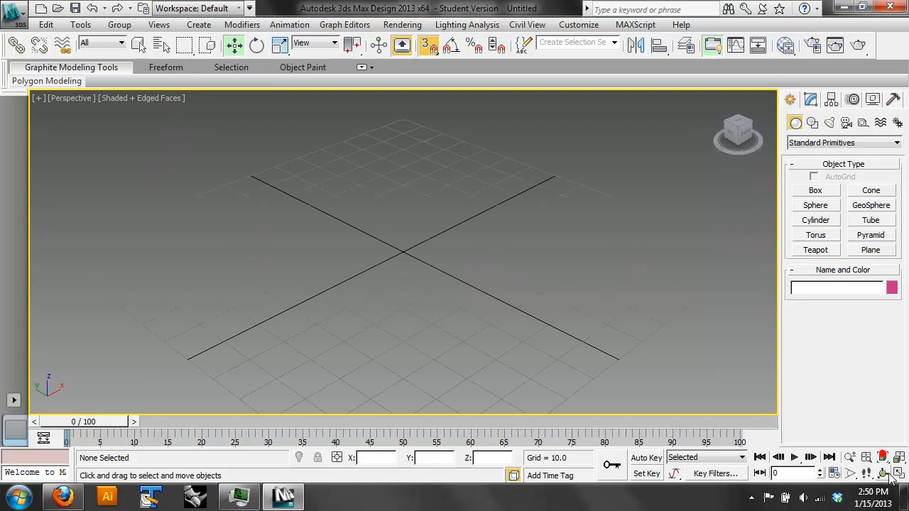
pyautogui.click(867, 473)
pyautogui.click(815, 190)
pyautogui.moveTo(364, 152); pyautogui.dragTo(582, 375)
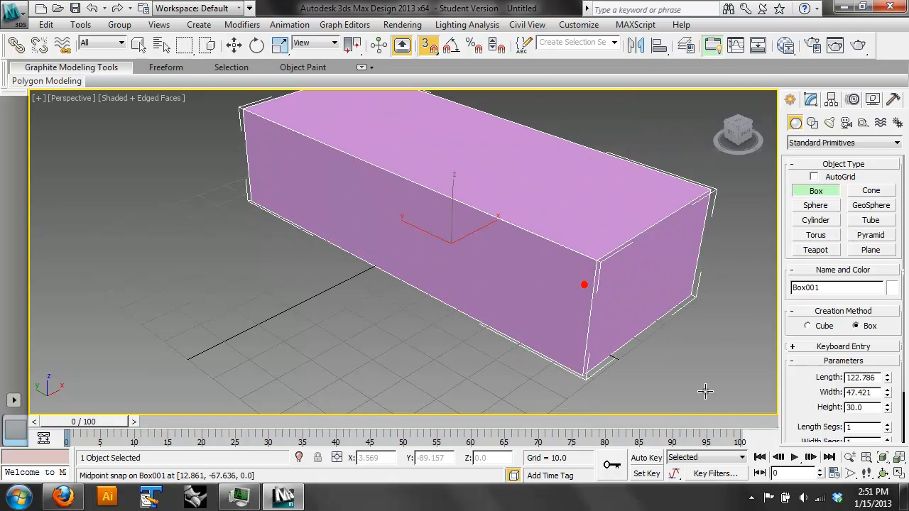
pyautogui.rightClick(421, 44)
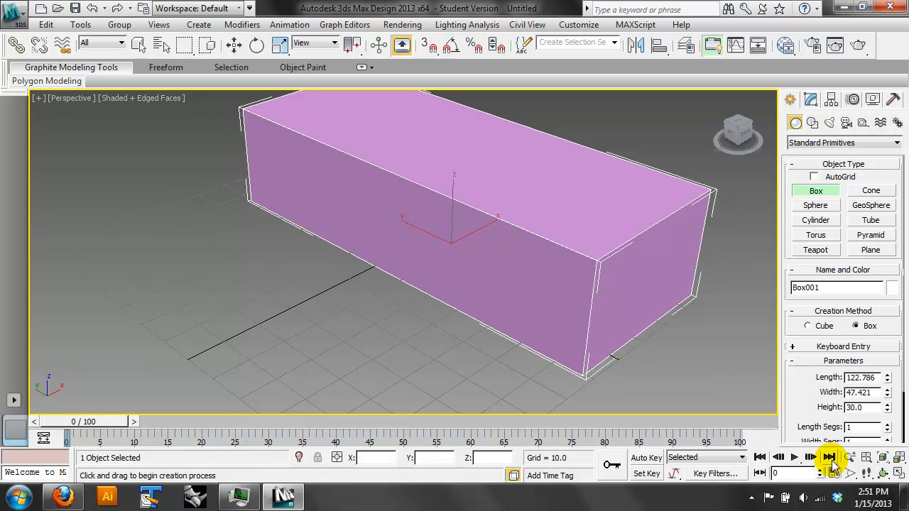
# - Set the box to 5 length segments, 4 width segments and 5 height segments
pyautogui.click(882, 473)
pyautogui.moveTo(449, 228); pyautogui.dragTo(375, 284)
pyautogui.rightClick(393, 200)
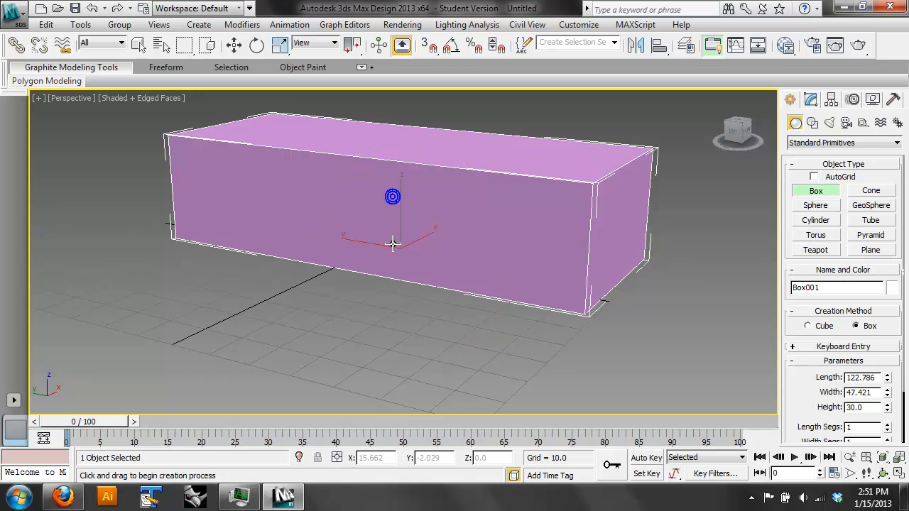
pyautogui.moveTo(432, 221); pyautogui.dragTo(422, 283, button='middle')
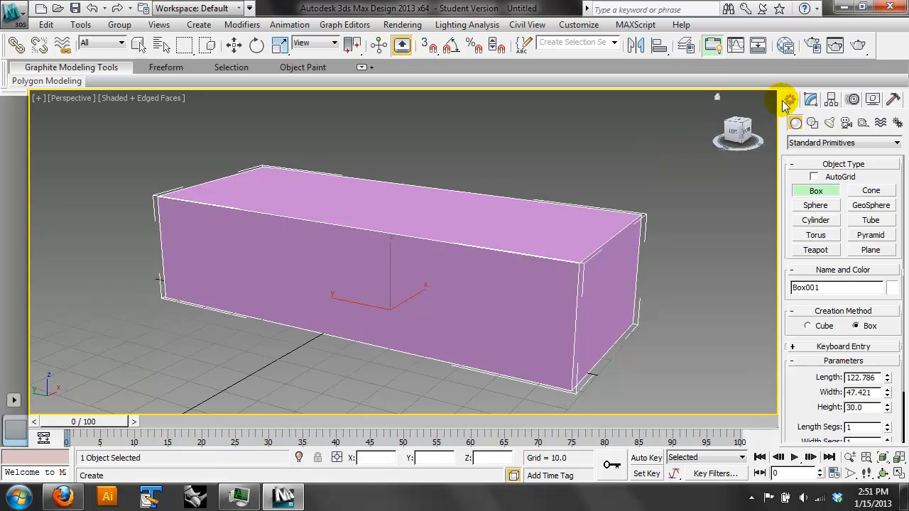
pyautogui.click(813, 102)
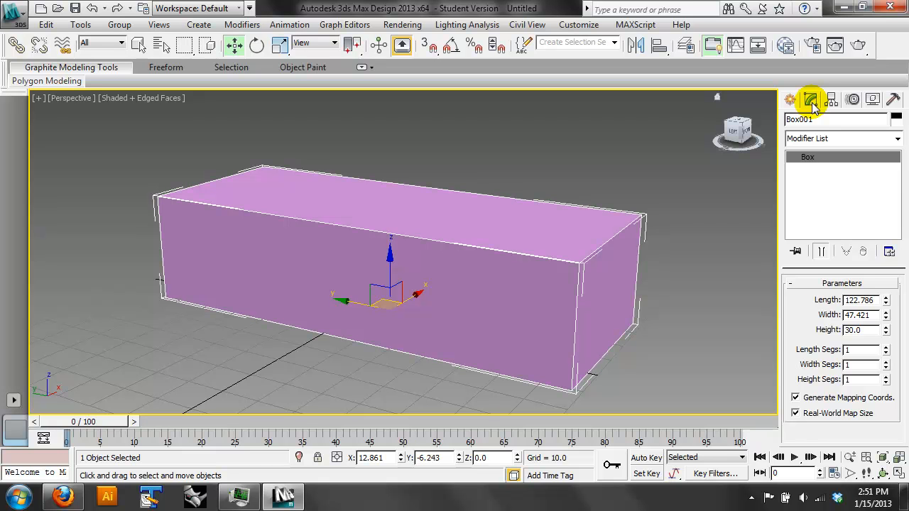
pyautogui.click(885, 346)
pyautogui.click(885, 347)
pyautogui.click(885, 346)
pyautogui.click(885, 346)
pyautogui.click(886, 362)
pyautogui.click(886, 361)
pyautogui.click(886, 361)
pyautogui.click(886, 377)
pyautogui.click(886, 377)
pyautogui.click(886, 377)
pyautogui.click(886, 377)
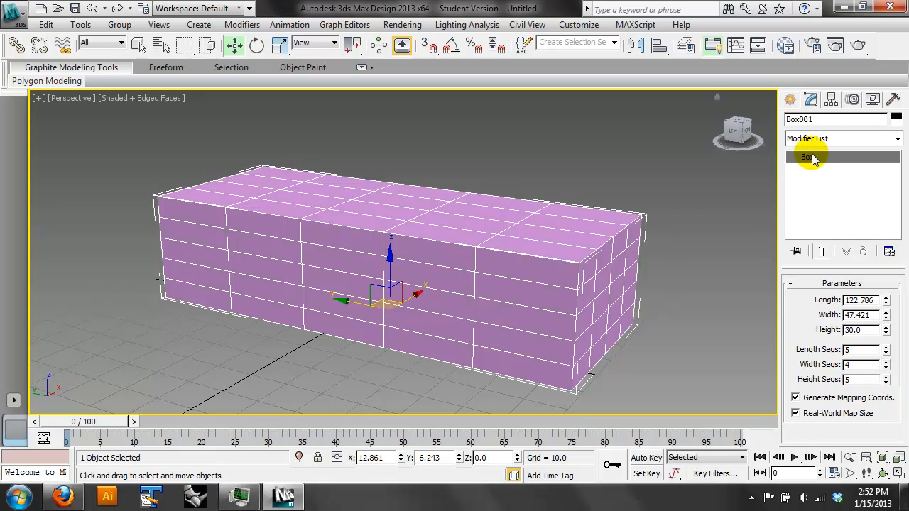
# - Set the box's width to 30
pyautogui.click(883, 473)
pyautogui.moveTo(412, 274); pyautogui.dragTo(369, 263)
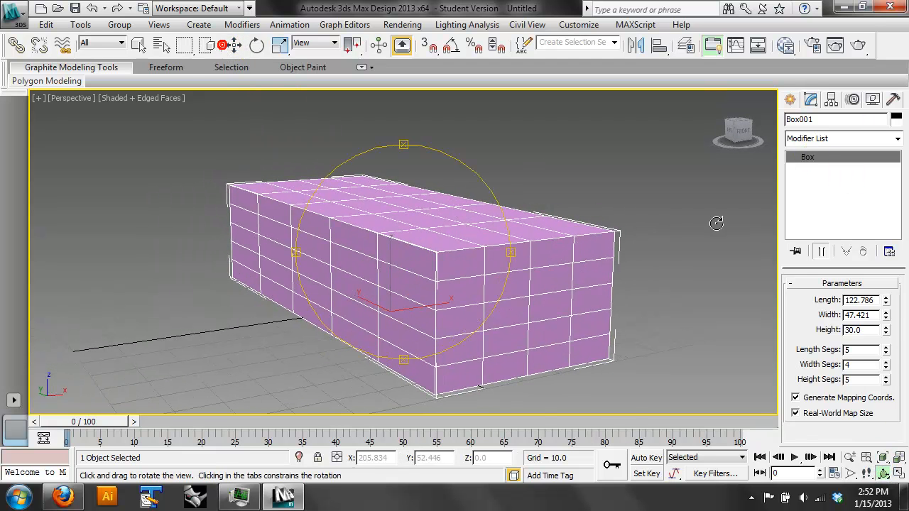
pyautogui.click(878, 315)
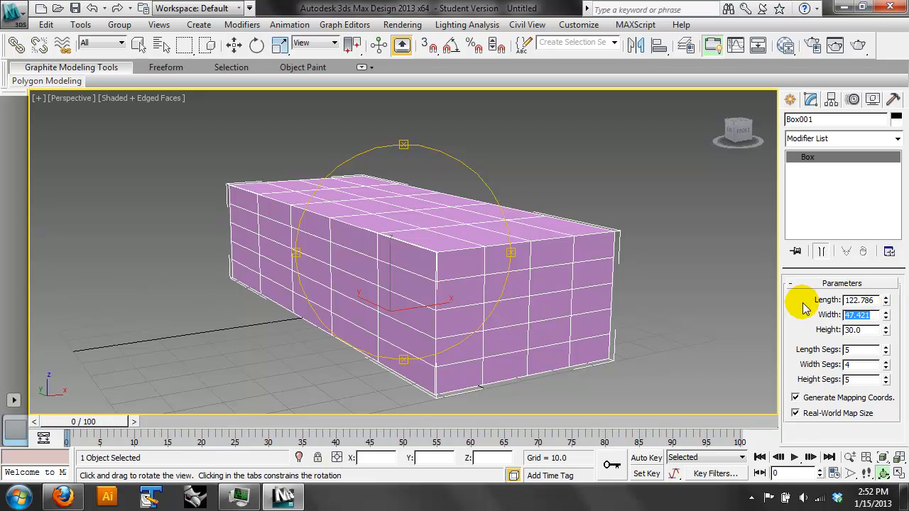
pyautogui.write('30')
pyautogui.press('Return')
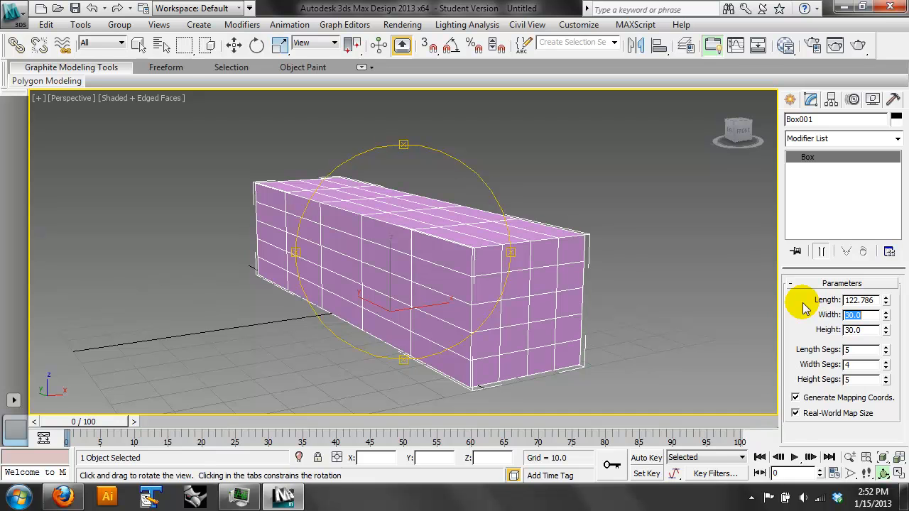
# - Add a Bend modifier to the box
pyautogui.moveTo(420, 248); pyautogui.dragTo(490, 261)
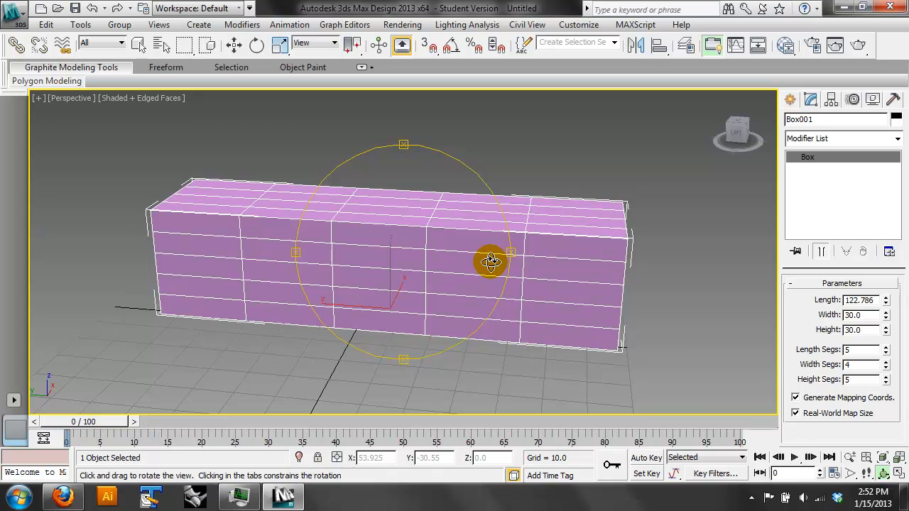
pyautogui.moveTo(455, 248); pyautogui.dragTo(519, 275)
pyautogui.moveTo(396, 254); pyautogui.dragTo(360, 213)
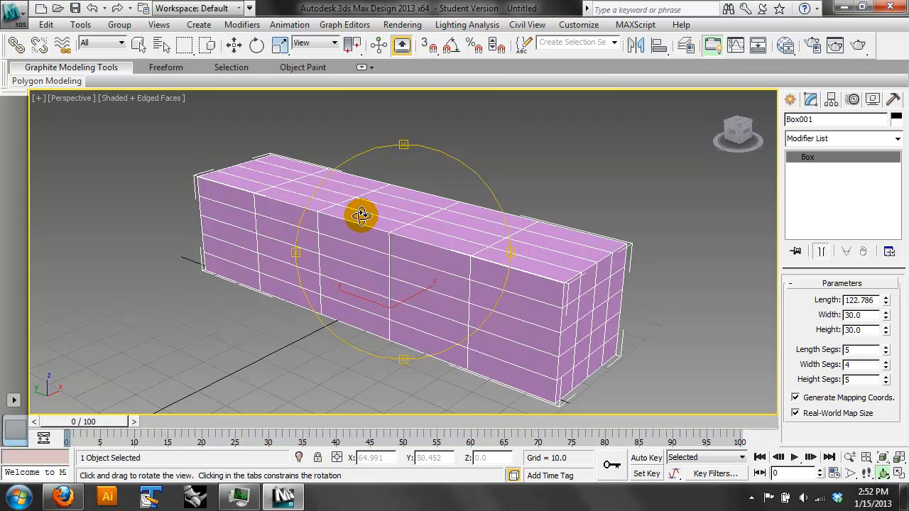
pyautogui.moveTo(400, 250); pyautogui.dragTo(461, 252)
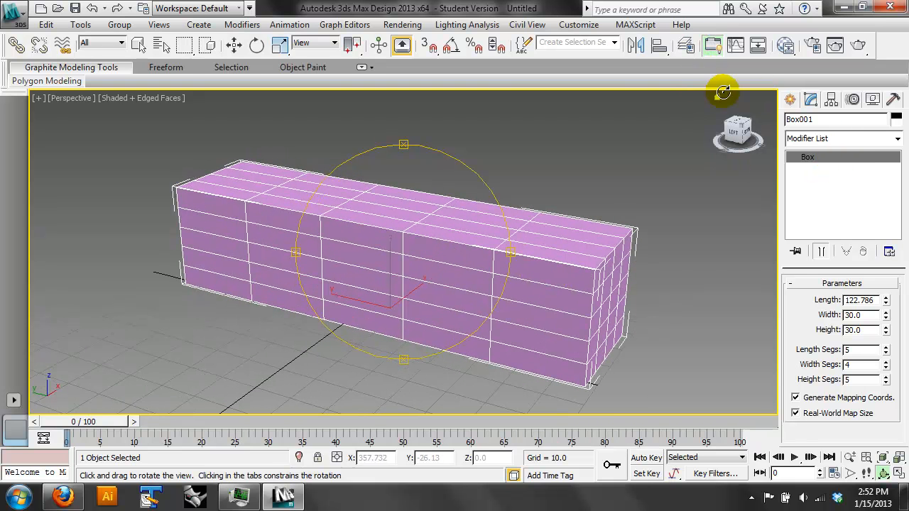
pyautogui.click(897, 140)
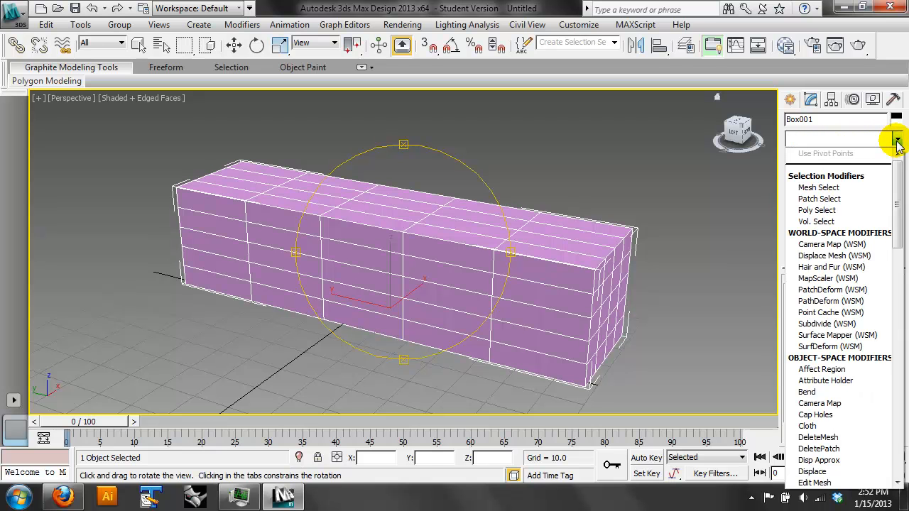
pyautogui.click(824, 395)
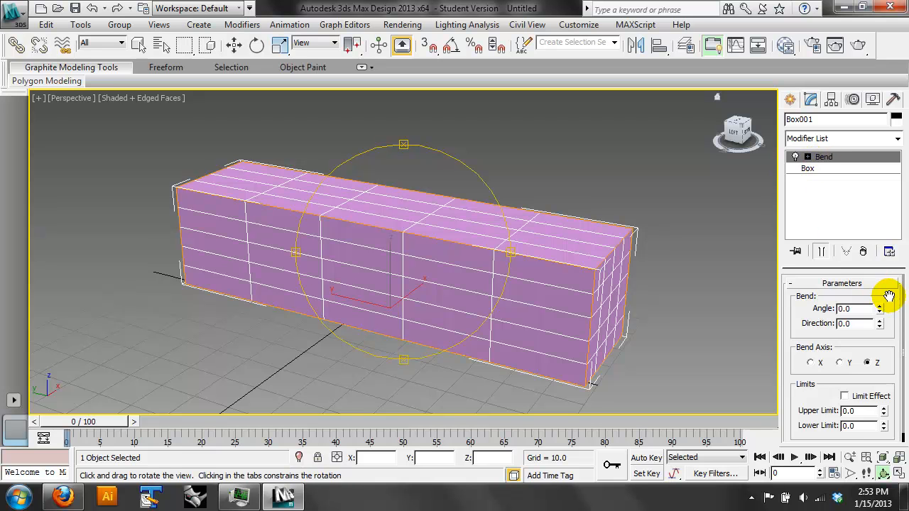
# - Try a 3-degree bend on the Z axis and a 135.5-degree bend on the Y axis
pyautogui.moveTo(880, 310)
pyautogui.mouseDown()
pyautogui.moveTo(868, 208)
pyautogui.moveTo(873, 380)
pyautogui.moveTo(888, 196)
pyautogui.moveTo(849, 397)
pyautogui.moveTo(881, 224)
pyautogui.moveTo(832, 428)
pyautogui.moveTo(884, 241)
pyautogui.moveTo(850, 390)
pyautogui.moveTo(884, 255)
pyautogui.moveTo(871, 295)
pyautogui.mouseUp()
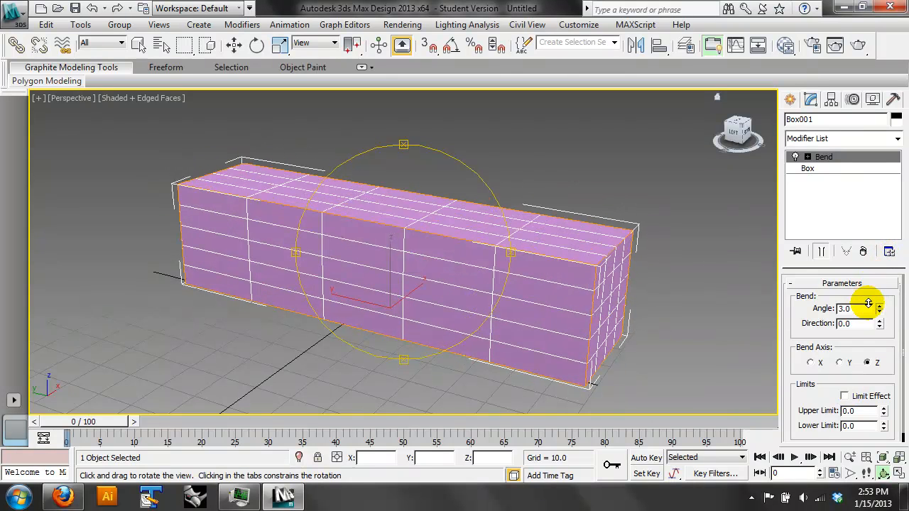
pyautogui.click(840, 363)
pyautogui.moveTo(884, 266); pyautogui.dragTo(895, 143)
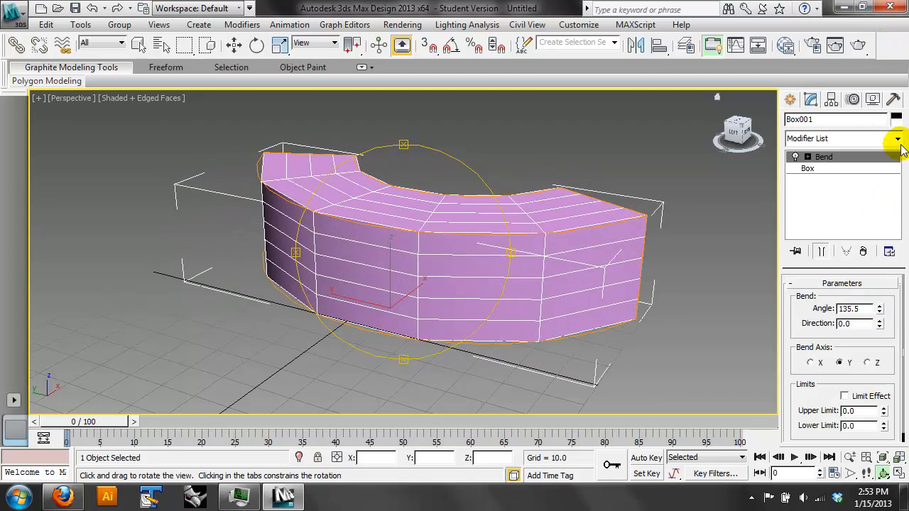
# - Try the bend on the X axis at 76 degrees, and return it to the Y axis at 117 degrees
pyautogui.click(810, 363)
pyautogui.moveTo(882, 298); pyautogui.dragTo(880, 386)
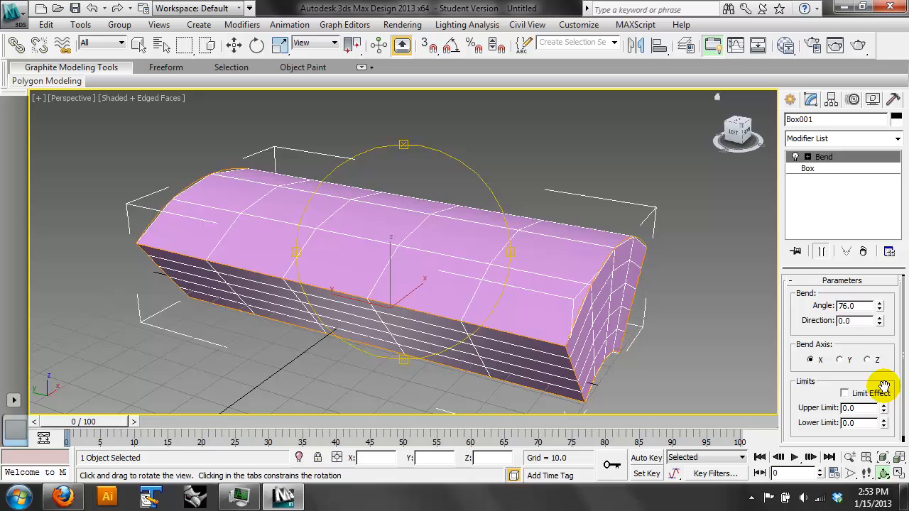
pyautogui.click(840, 360)
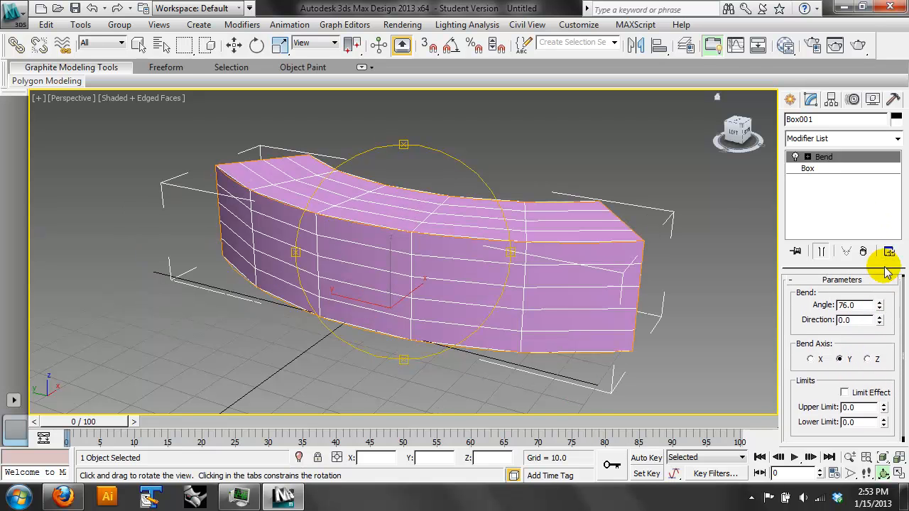
pyautogui.moveTo(879, 305); pyautogui.dragTo(882, 243)
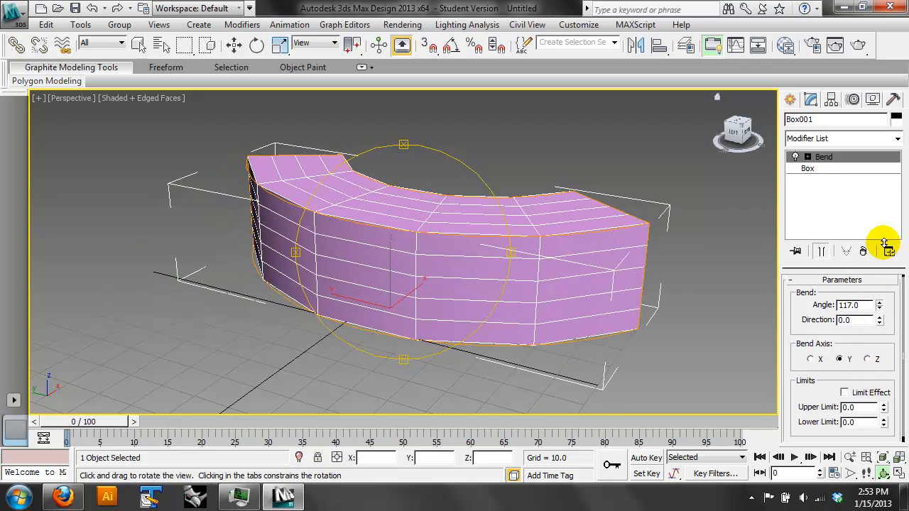
# - Examine the bent box in the front view and from several angles in perspective, including from above
pyautogui.moveTo(429, 306); pyautogui.dragTo(402, 296)
pyautogui.press('f')
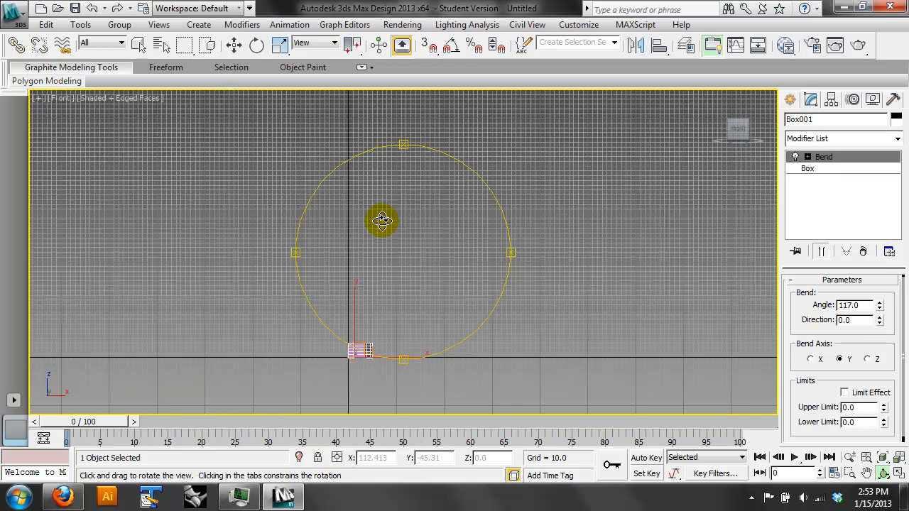
pyautogui.moveTo(397, 323); pyautogui.dragTo(572, 130)
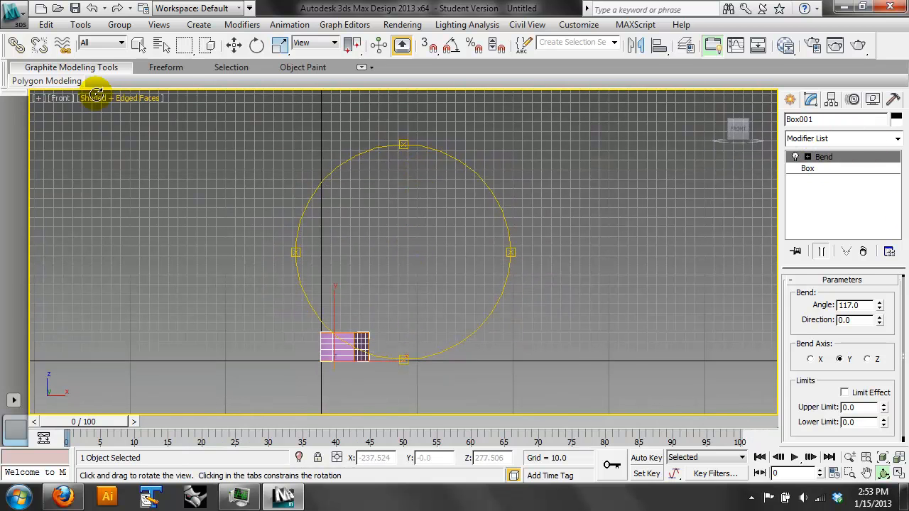
pyautogui.click(881, 458)
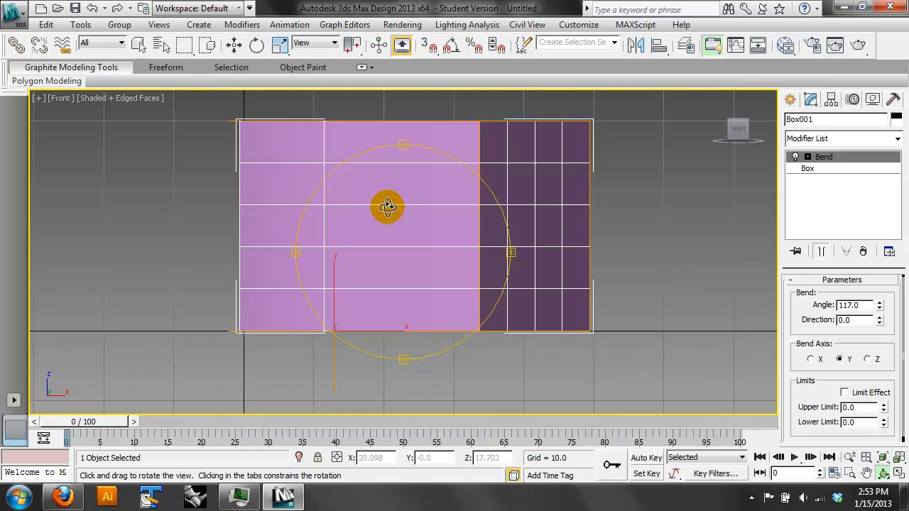
pyautogui.press('p')
pyautogui.moveTo(433, 223); pyautogui.dragTo(416, 277)
pyautogui.scroll(-5, 416, 278)
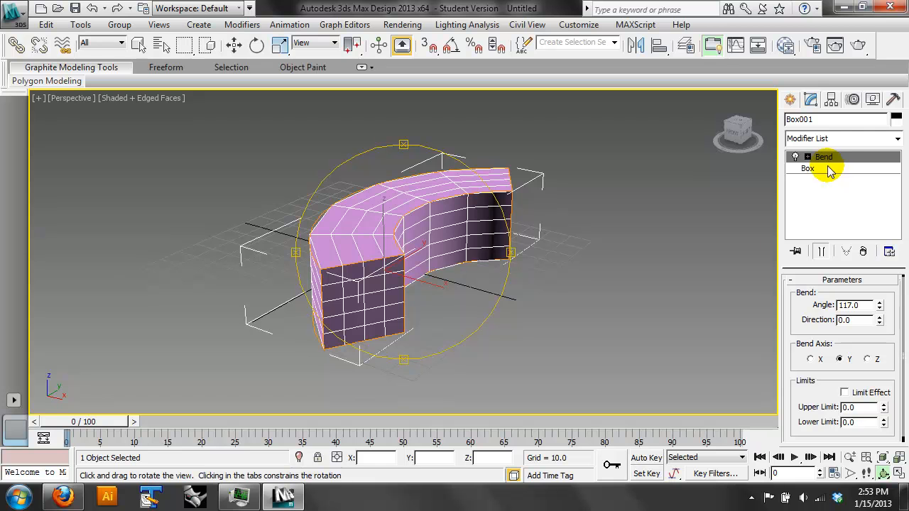
pyautogui.moveTo(386, 257); pyautogui.dragTo(362, 274)
pyautogui.moveTo(428, 260); pyautogui.dragTo(424, 266)
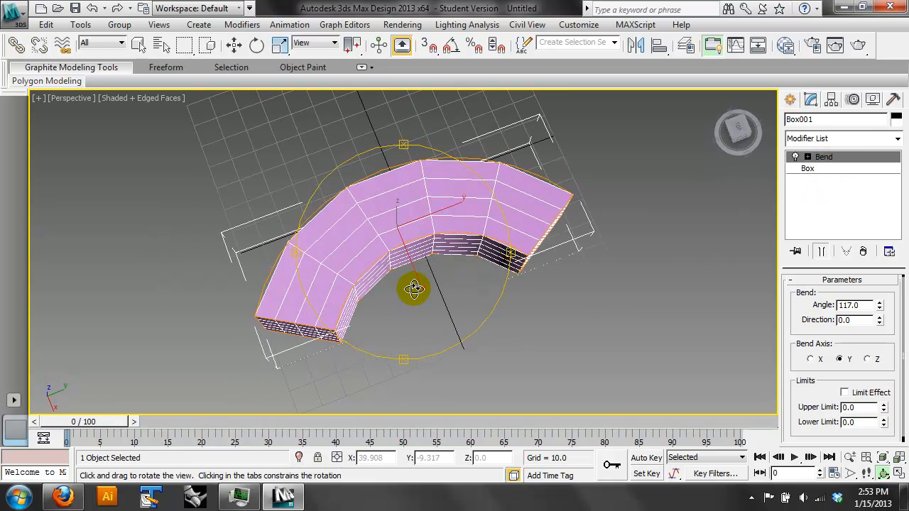
pyautogui.moveTo(431, 270); pyautogui.dragTo(461, 213)
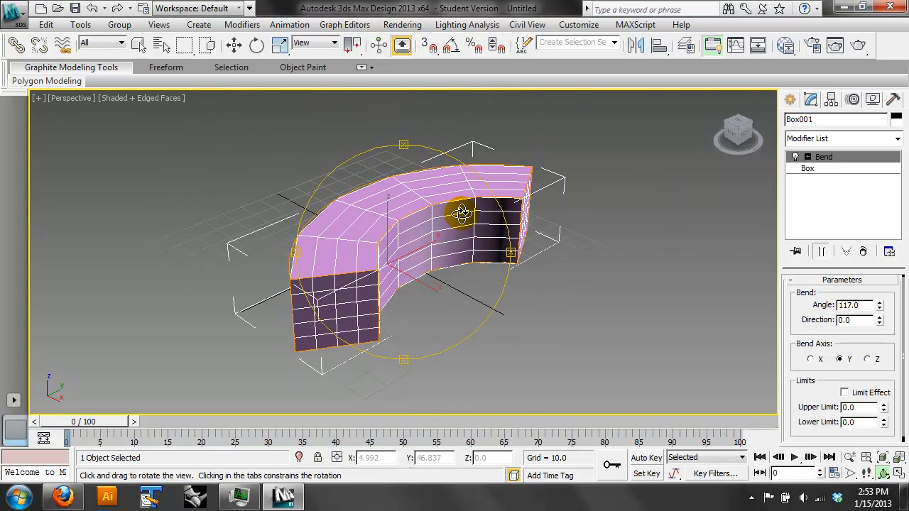
# - Set the base box's length segments to 20 and the bend angle to 25 degrees
pyautogui.click(835, 173)
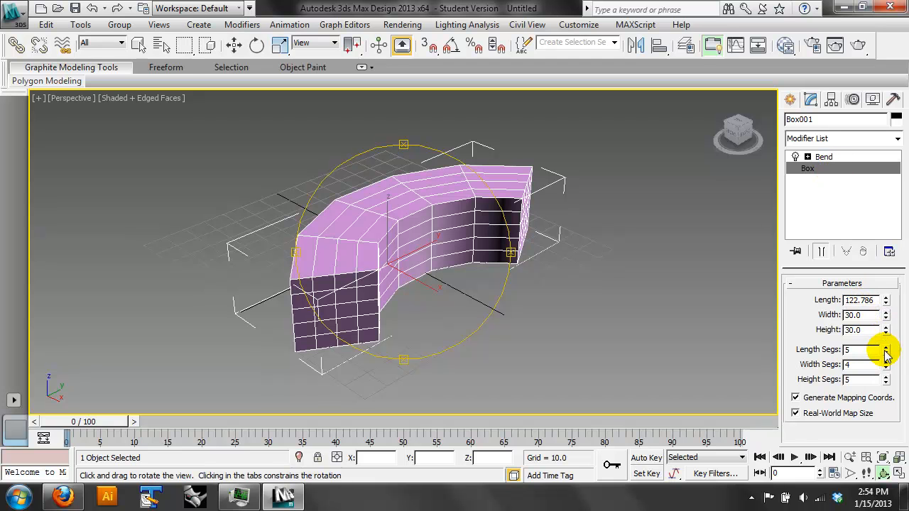
pyautogui.moveTo(477, 263); pyautogui.dragTo(422, 315)
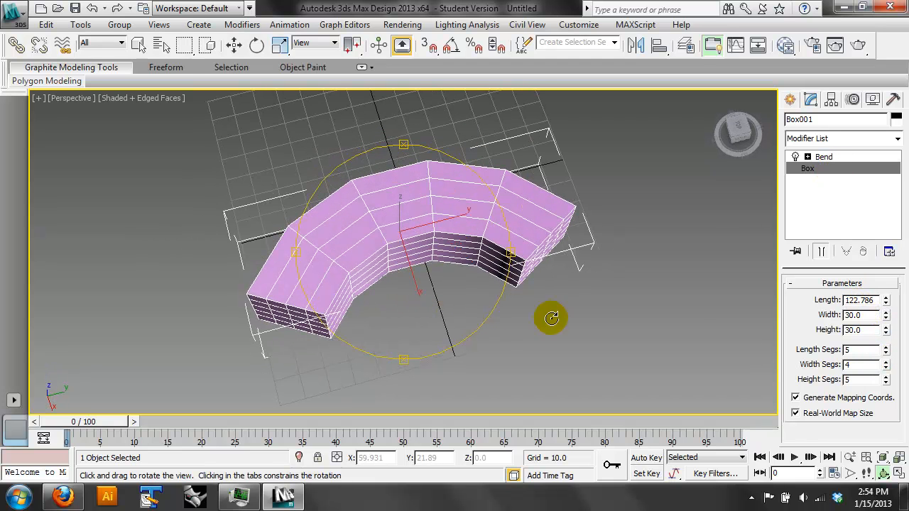
pyautogui.moveTo(886, 350); pyautogui.dragTo(888, 350)
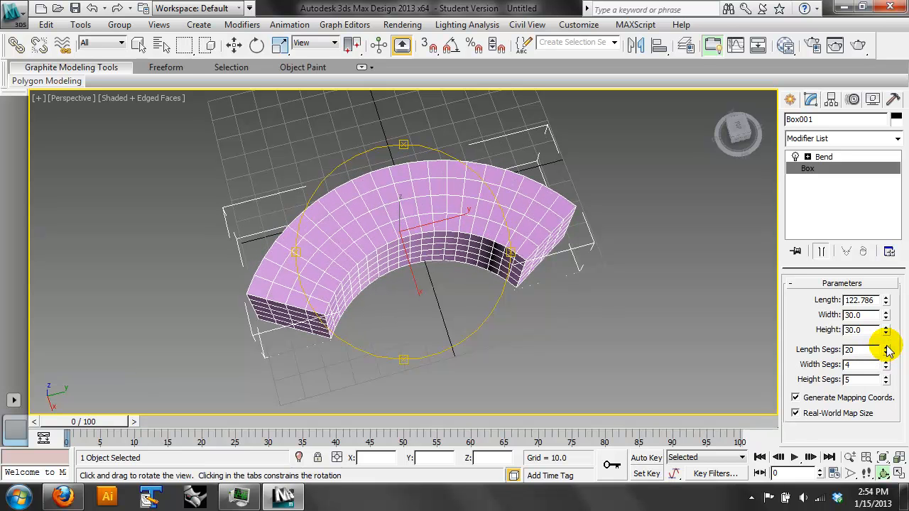
pyautogui.click(823, 156)
pyautogui.moveTo(880, 312); pyautogui.dragTo(879, 350)
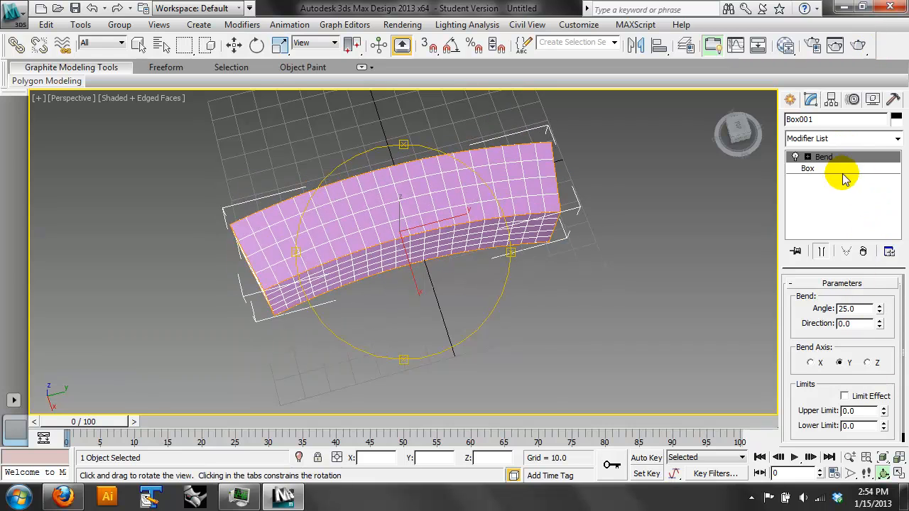
# - Turn the base box into a tall column with a height of 157.5 and a length of about 38
pyautogui.click(836, 169)
pyautogui.moveTo(462, 270); pyautogui.dragTo(419, 266)
pyautogui.moveTo(886, 332); pyautogui.dragTo(887, 21)
pyautogui.moveTo(388, 277); pyautogui.dragTo(599, 349)
pyautogui.hotkey('shift', 'z')
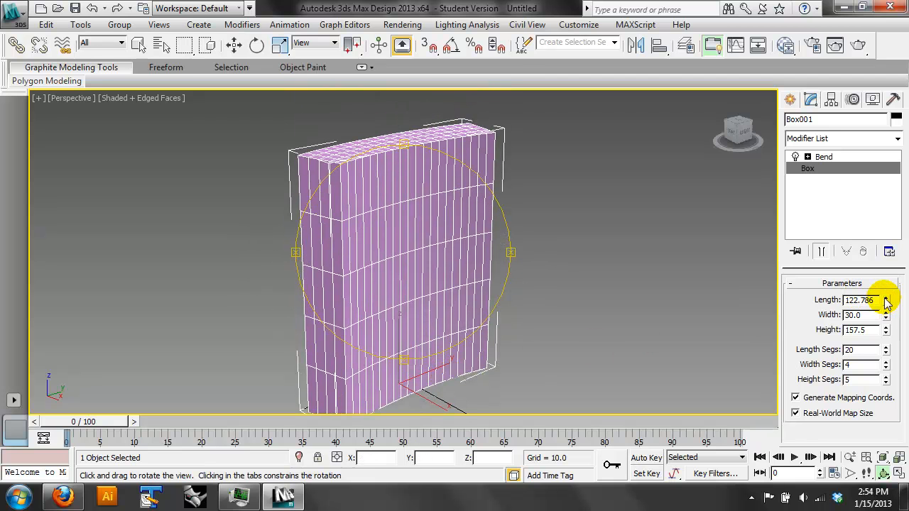
pyautogui.moveTo(886, 305); pyautogui.dragTo(868, 349)
pyautogui.moveTo(450, 298); pyautogui.dragTo(428, 315)
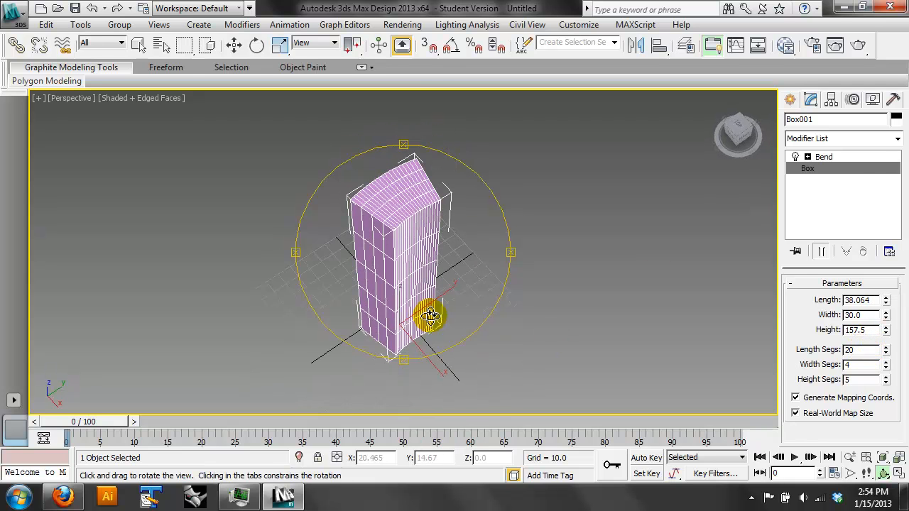
# - Switch the bend to the Z axis and adjust its angle so the tall column curves over to one side
pyautogui.click(841, 159)
pyautogui.moveTo(421, 275); pyautogui.dragTo(455, 277)
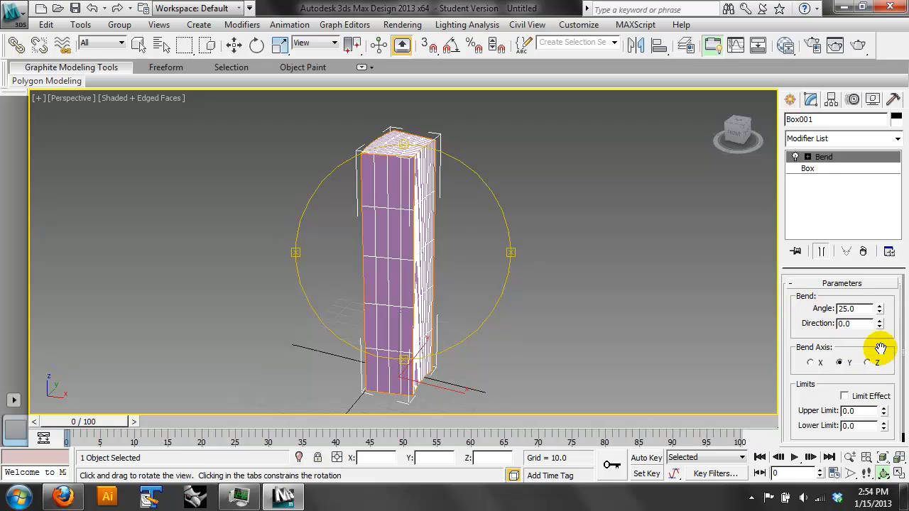
pyautogui.click(867, 362)
pyautogui.moveTo(879, 311); pyautogui.dragTo(811, 418)
pyautogui.moveTo(339, 270); pyautogui.dragTo(635, 234)
# - Set the base box's length segments to 5 and height segments to 14, and check the smoother curve from several angles
pyautogui.click(834, 170)
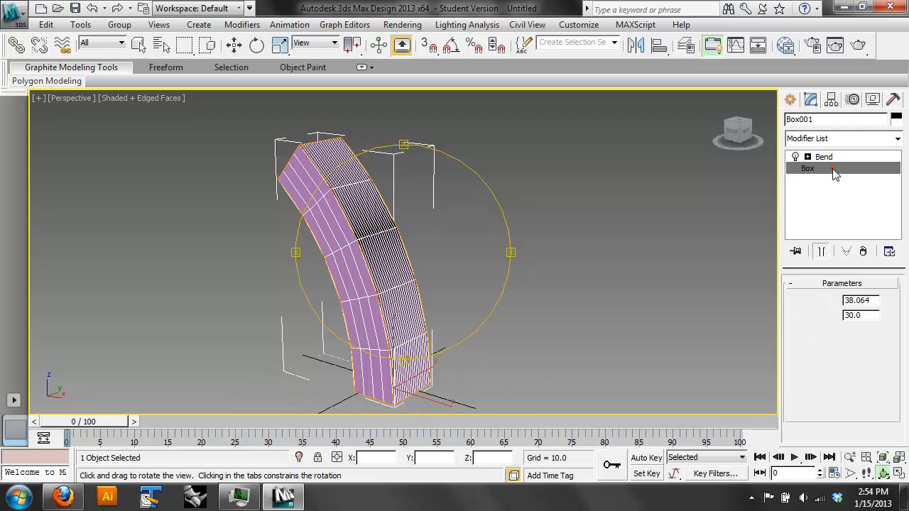
pyautogui.doubleClick(849, 349)
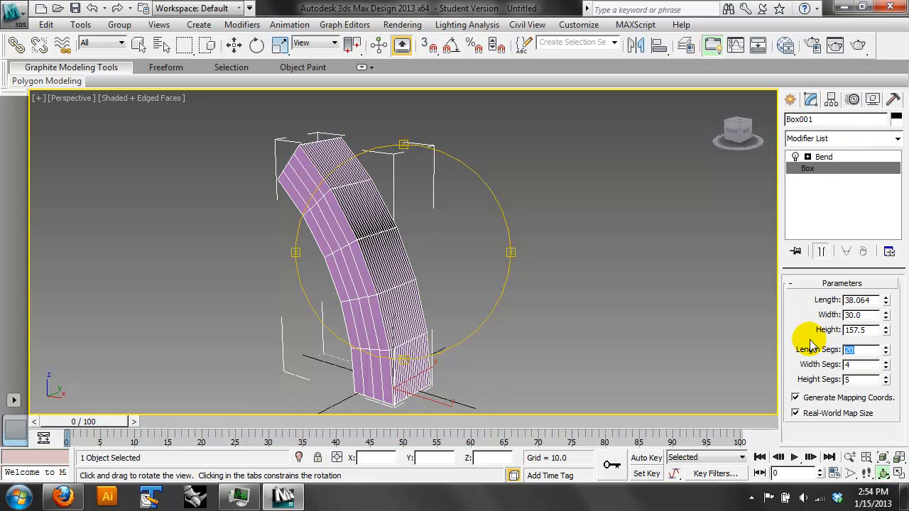
pyautogui.write('5')
pyautogui.press('Return')
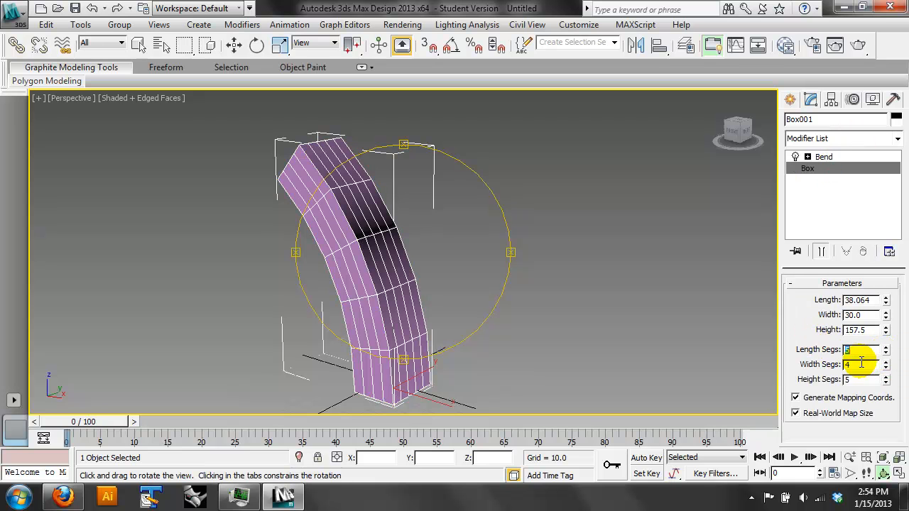
pyautogui.moveTo(884, 377); pyautogui.dragTo(885, 377)
pyautogui.moveTo(252, 237); pyautogui.dragTo(363, 229)
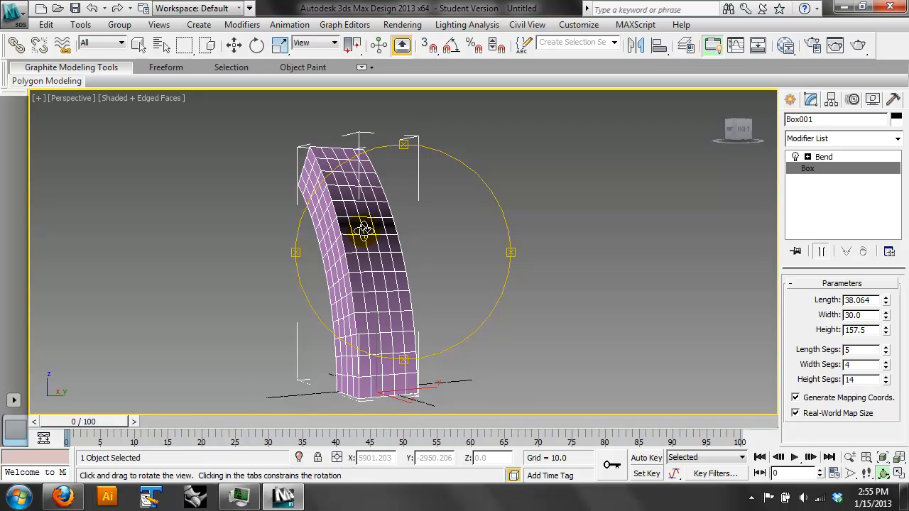
pyautogui.moveTo(347, 227); pyautogui.dragTo(446, 233)
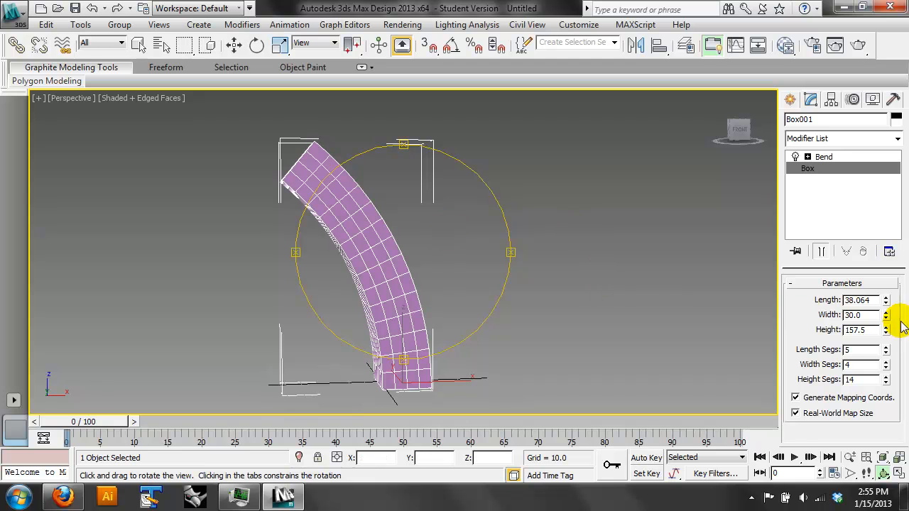
# - Set the Bend modifier's angle to -27.5 and its direction to 695.5
pyautogui.click(834, 157)
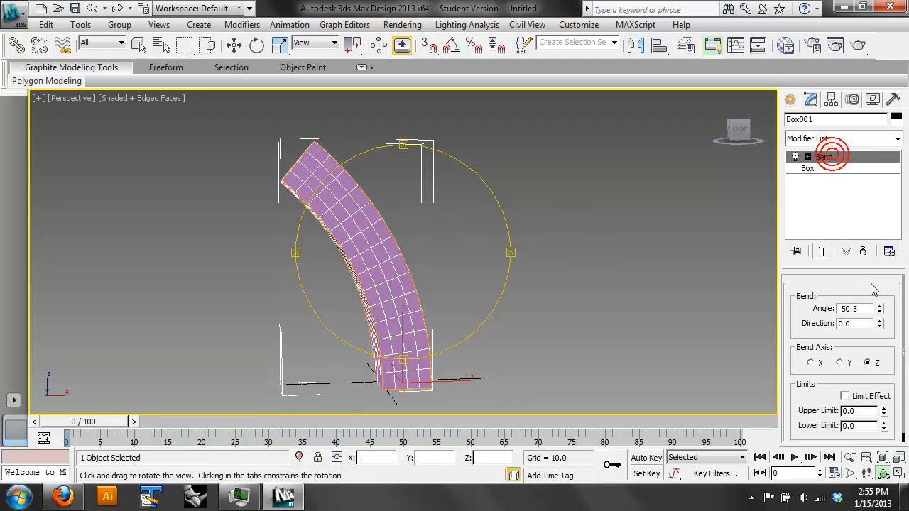
pyautogui.moveTo(879, 313); pyautogui.dragTo(905, 274)
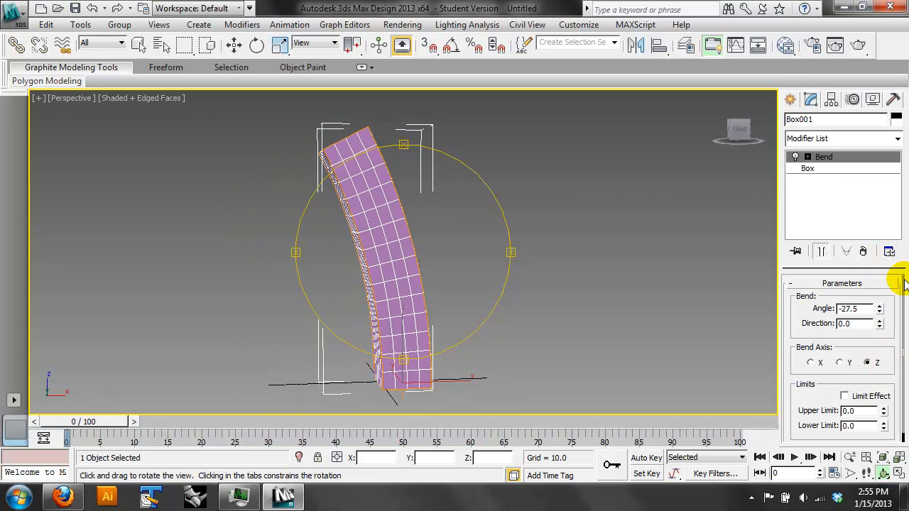
pyautogui.moveTo(880, 324); pyautogui.dragTo(887, 340)
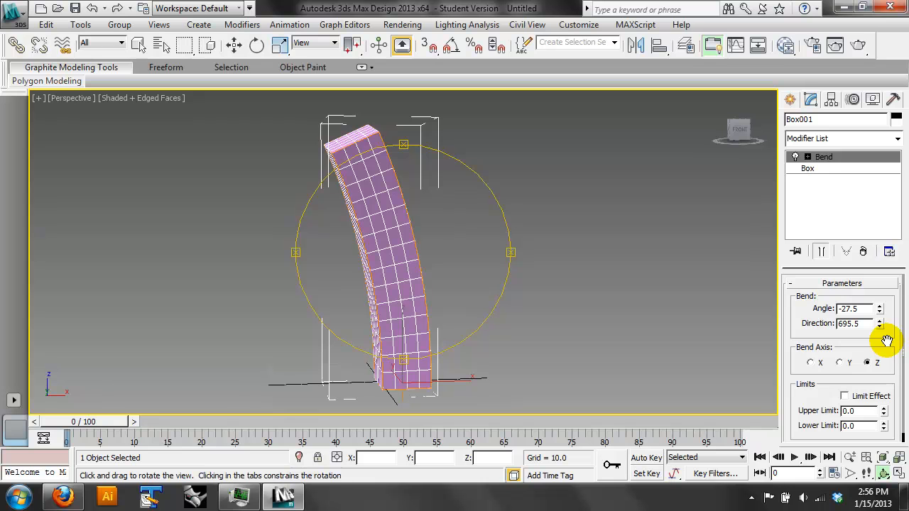
pyautogui.click(426, 260)
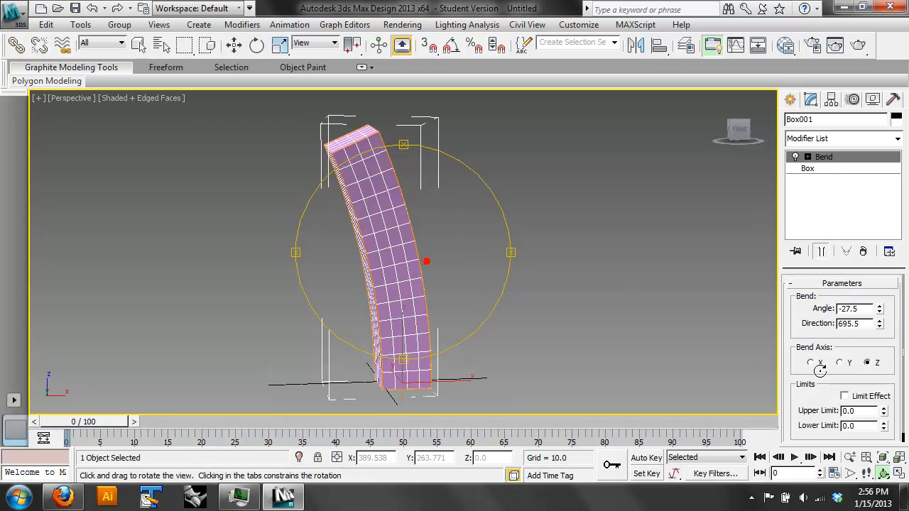
# - Limit the bend's effect and raise its upper limit to 80.92 so only the column's lower part curves
pyautogui.click(849, 397)
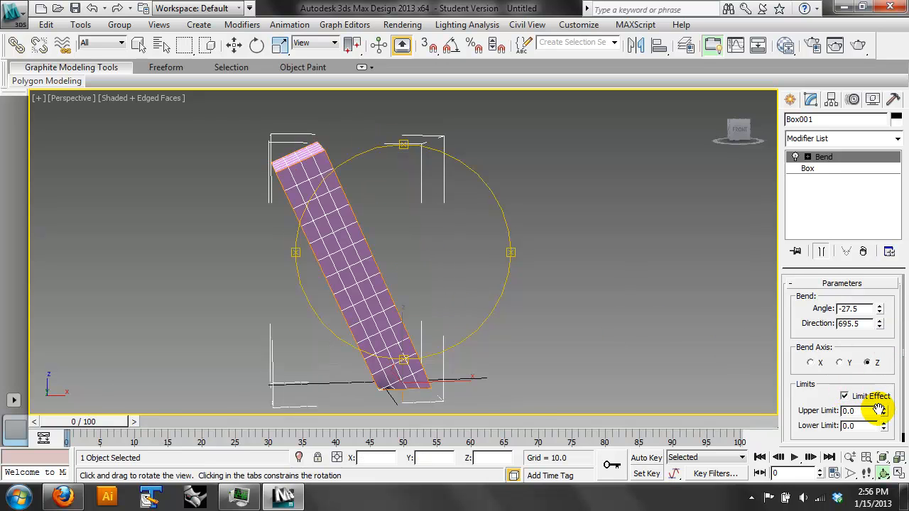
pyautogui.moveTo(884, 415); pyautogui.dragTo(879, 404)
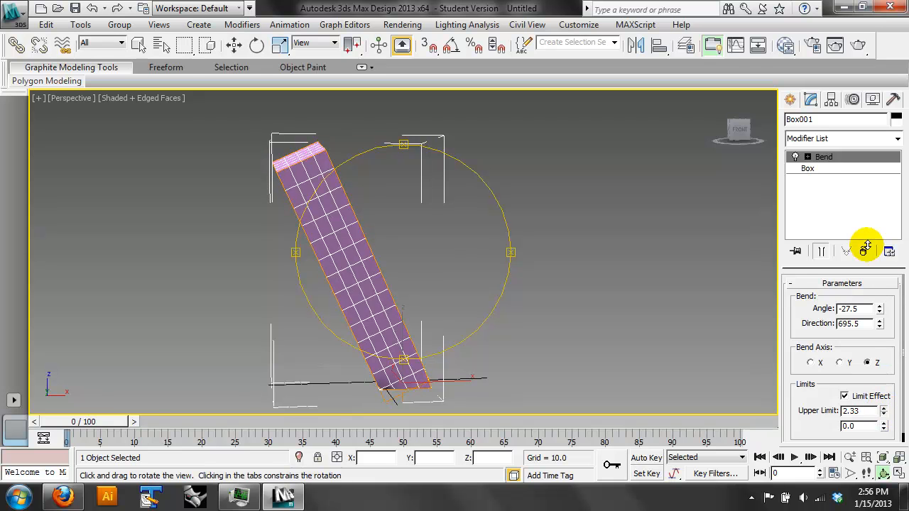
pyautogui.moveTo(555, 47); pyautogui.dragTo(315, 204)
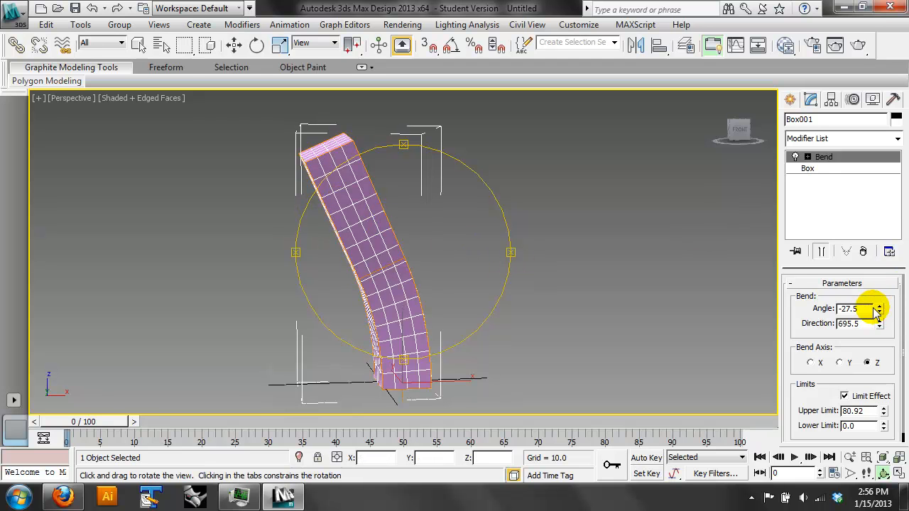
# - Set the bend angle to -61.5 and raise the upper limit to 148.084
pyautogui.moveTo(879, 310); pyautogui.dragTo(886, 352)
pyautogui.moveTo(441, 296); pyautogui.dragTo(114, 259)
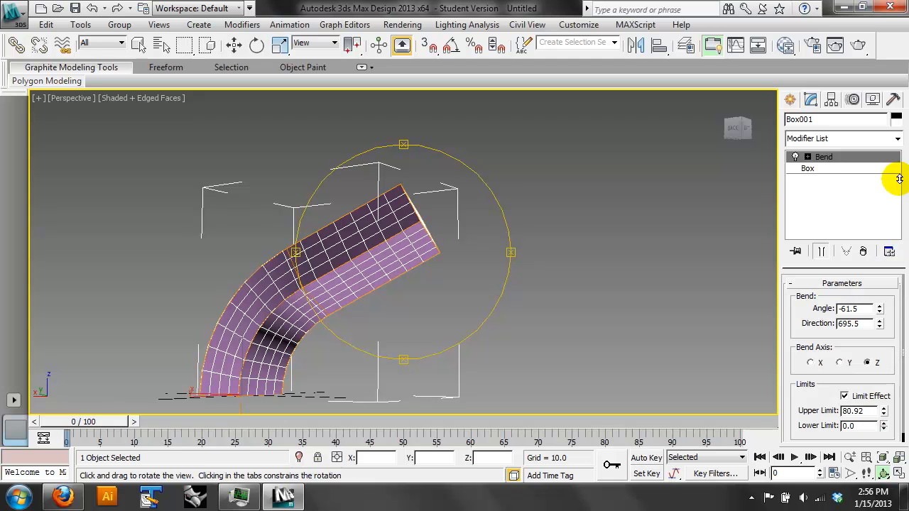
pyautogui.moveTo(883, 410); pyautogui.dragTo(897, 361)
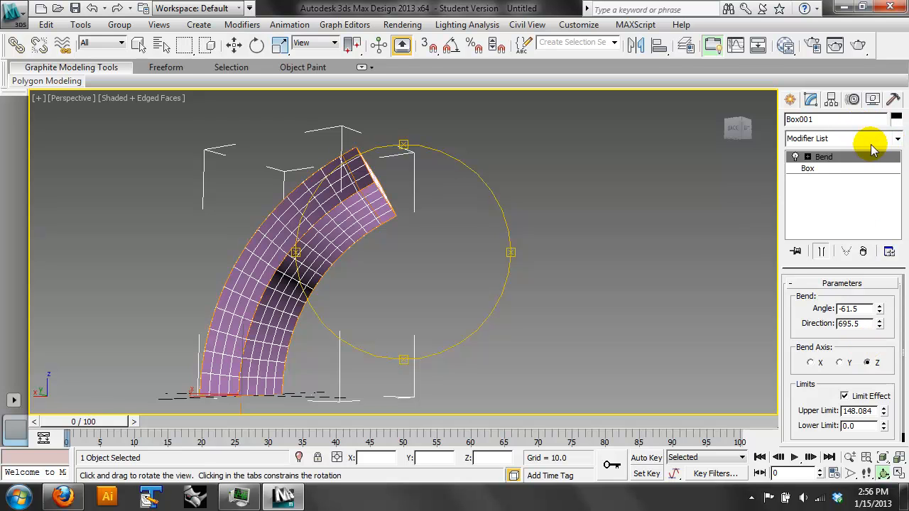
# - Add a second Bend modifier to the column with the Y axis and an angle of 204
pyautogui.click(897, 140)
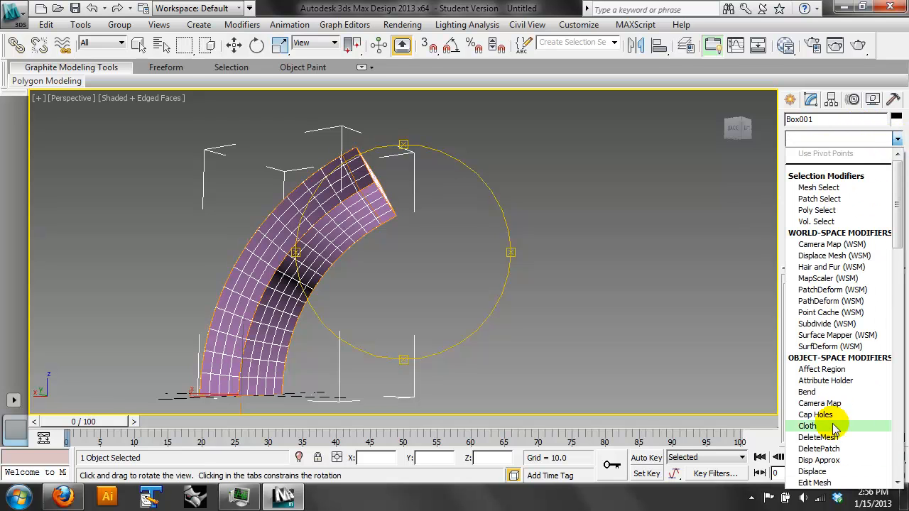
pyautogui.click(822, 395)
pyautogui.moveTo(395, 193); pyautogui.dragTo(391, 206)
pyautogui.click(844, 362)
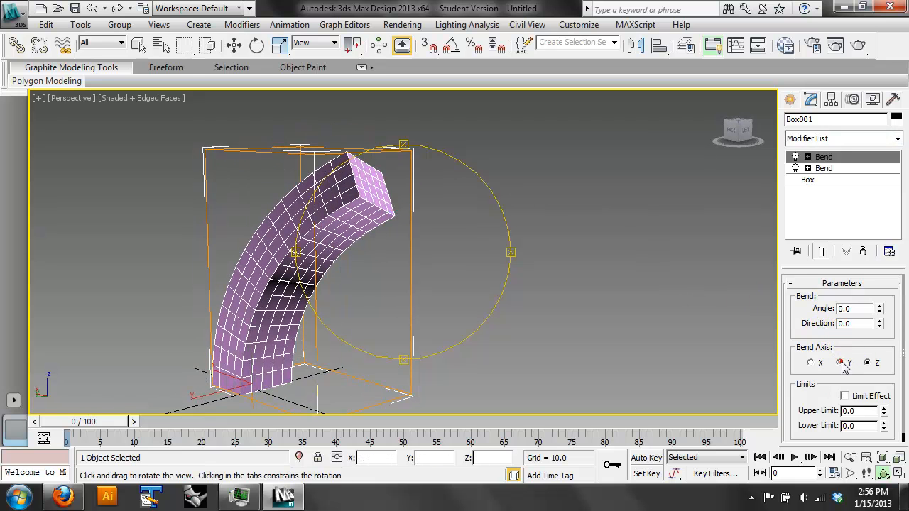
pyautogui.moveTo(878, 307); pyautogui.dragTo(814, 17)
pyautogui.moveTo(429, 199); pyautogui.dragTo(649, 284)
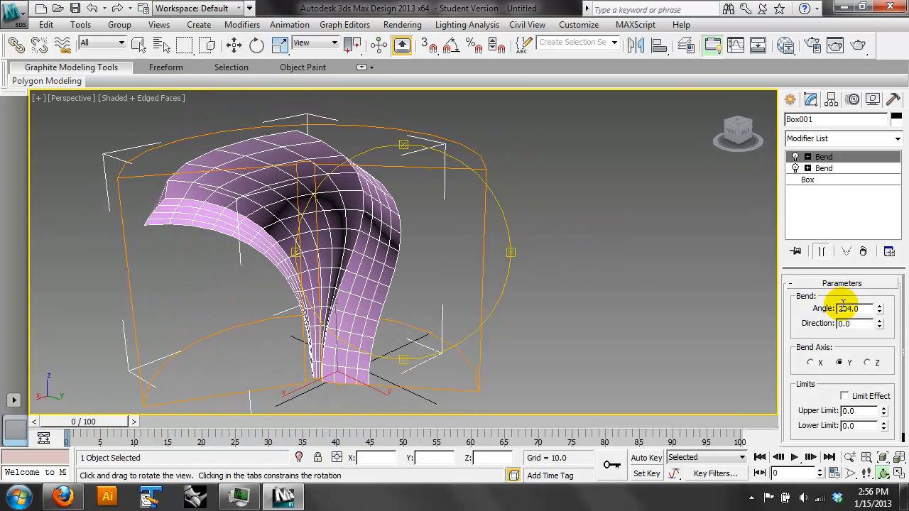
# - Switch the second Bend to the X axis and set its angle to 70.5
pyautogui.click(813, 364)
pyautogui.moveTo(432, 219); pyautogui.dragTo(502, 245)
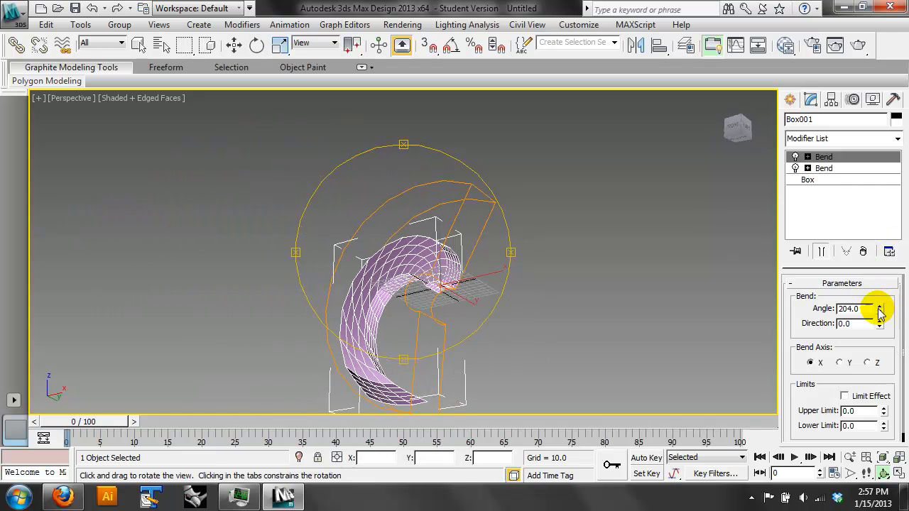
pyautogui.moveTo(881, 314); pyautogui.dragTo(893, 503)
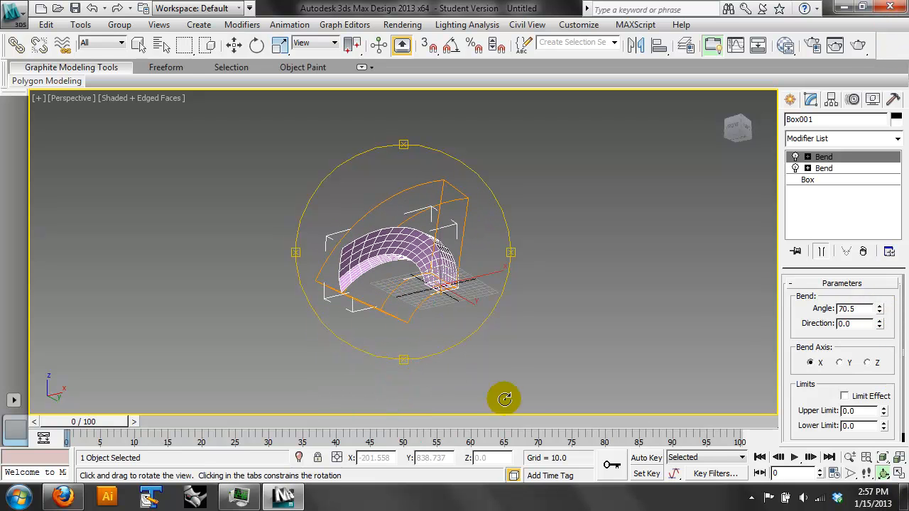
pyautogui.moveTo(429, 242); pyautogui.dragTo(675, 291)
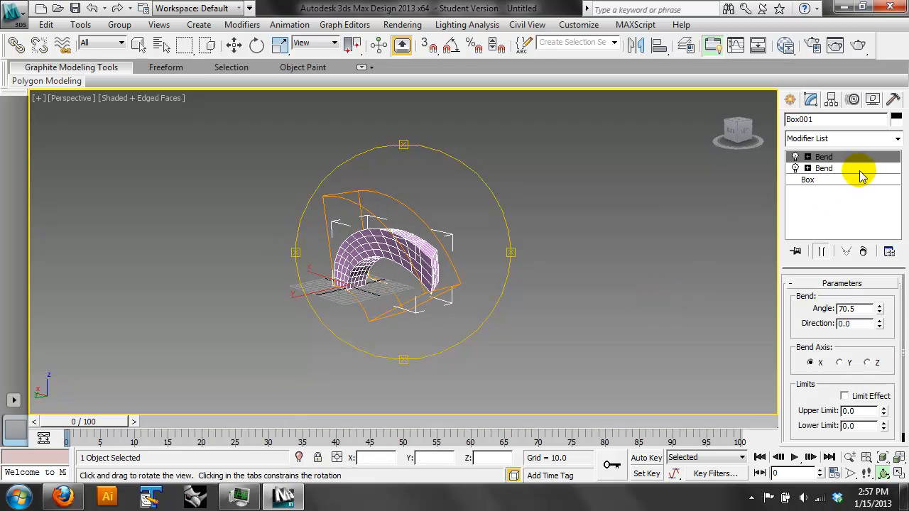
# - Reduce the base box's height segments to 8
pyautogui.click(845, 182)
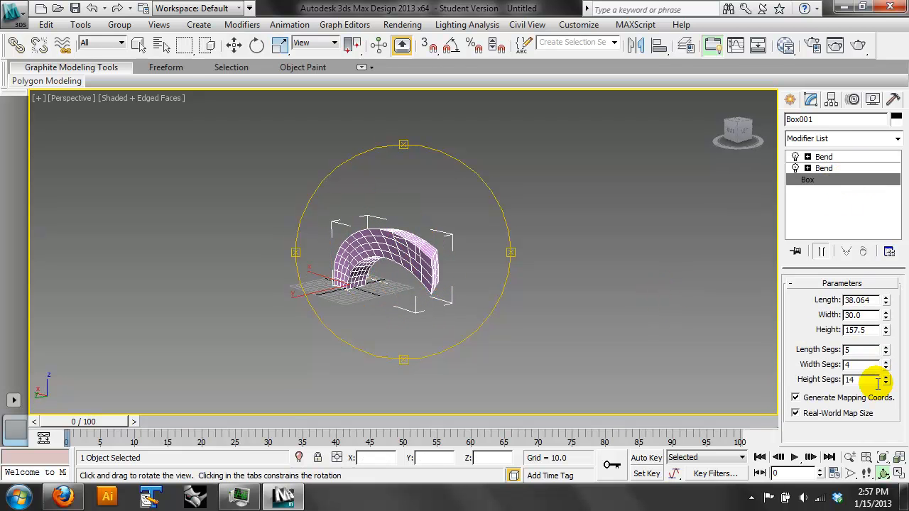
pyautogui.click(886, 384)
pyautogui.click(886, 384)
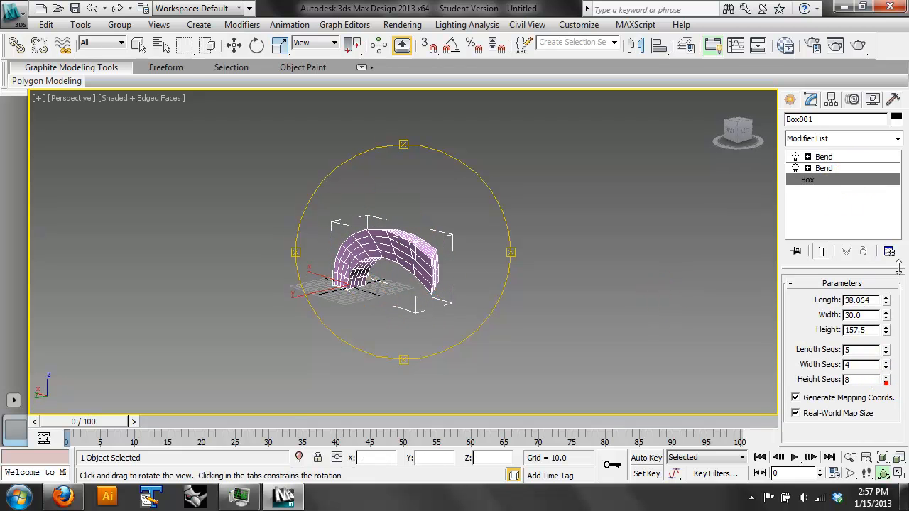
# - Set the original Bend modifier's angle to 13.5 beneath the second Bend
pyautogui.click(827, 158)
pyautogui.moveTo(456, 197); pyautogui.dragTo(216, 196)
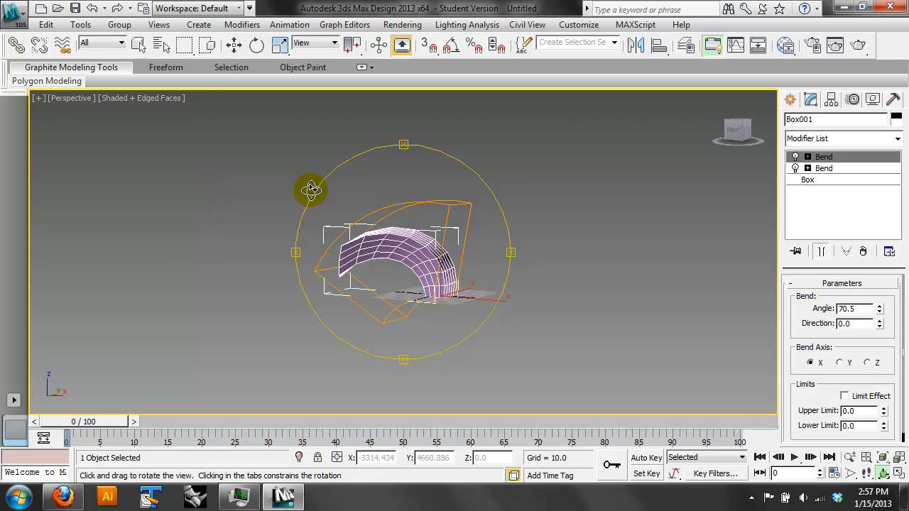
pyautogui.click(825, 169)
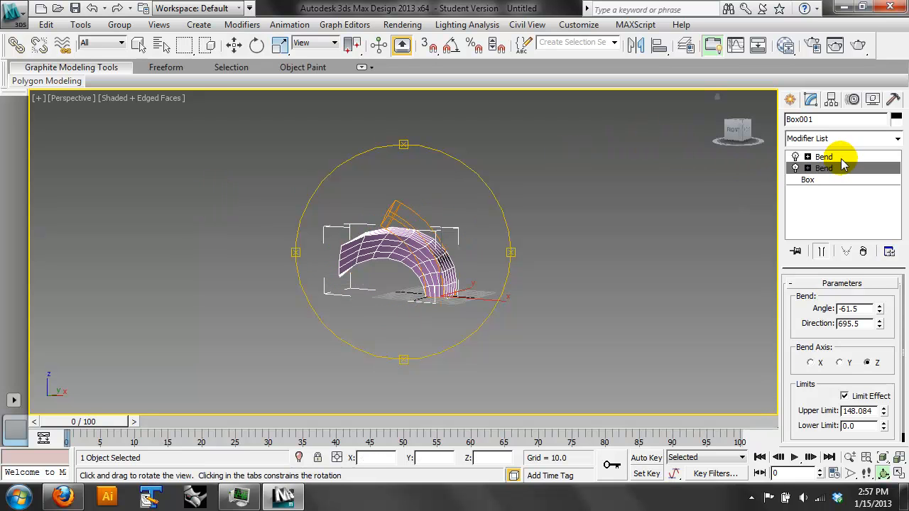
pyautogui.moveTo(881, 310); pyautogui.dragTo(873, 199)
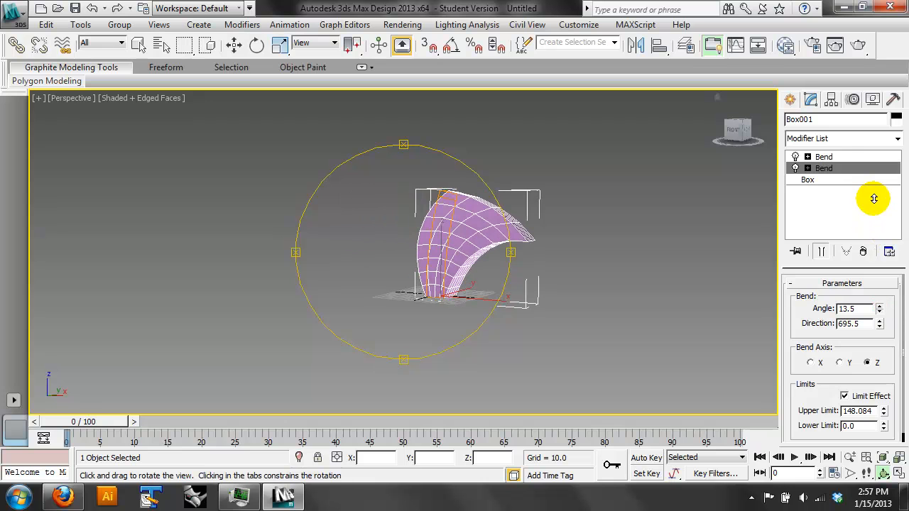
# - Move the second Bend modifier below the original Bend in the stack and view the shape from above
pyautogui.click(841, 159)
pyautogui.moveTo(838, 156); pyautogui.dragTo(840, 179)
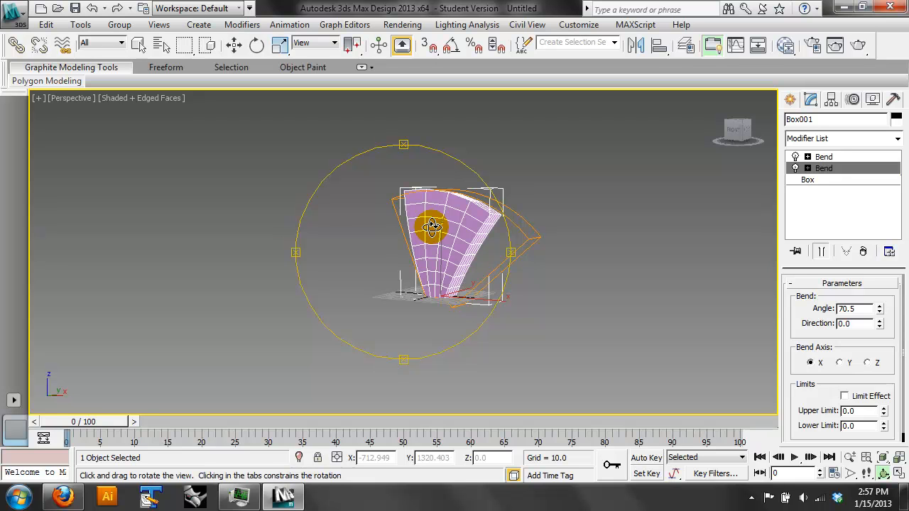
pyautogui.moveTo(431, 227); pyautogui.dragTo(386, 329)
pyautogui.click(864, 156)
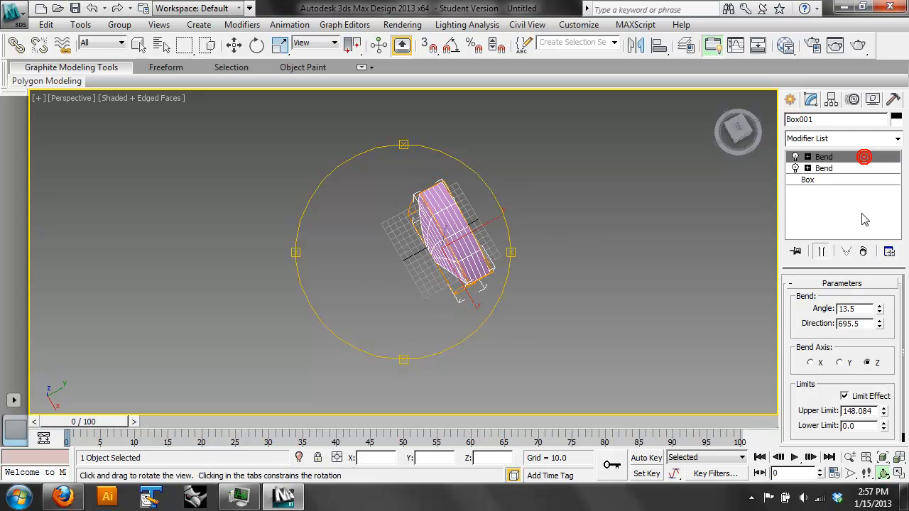
# - Undo the recent bend and segment changes and delete the second Bend modifier from the stack
pyautogui.hotkey('ctrl', 'z')
pyautogui.hotkey('ctrl', 'z')
pyautogui.hotkey('ctrl', 'z')
pyautogui.hotkey('ctrl', 'z')
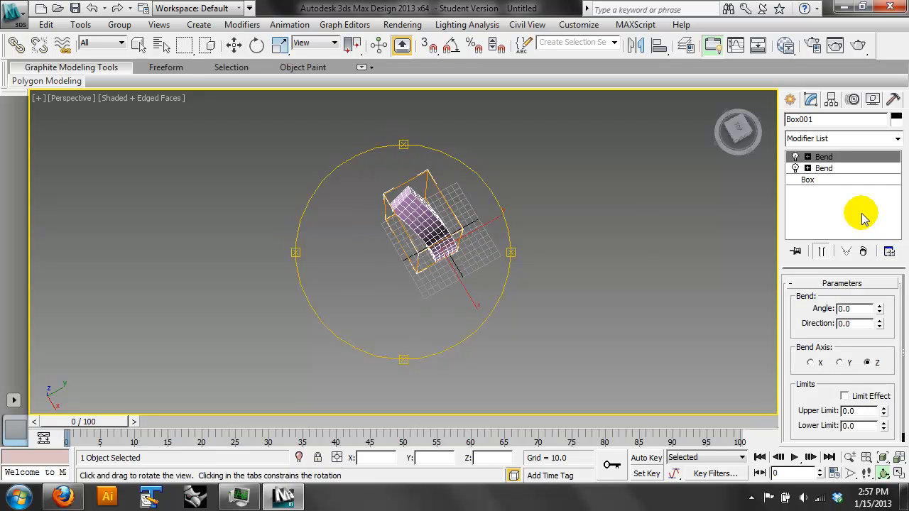
pyautogui.moveTo(513, 270); pyautogui.dragTo(566, 166)
pyautogui.click(863, 251)
pyautogui.moveTo(462, 225); pyautogui.dragTo(551, 224)
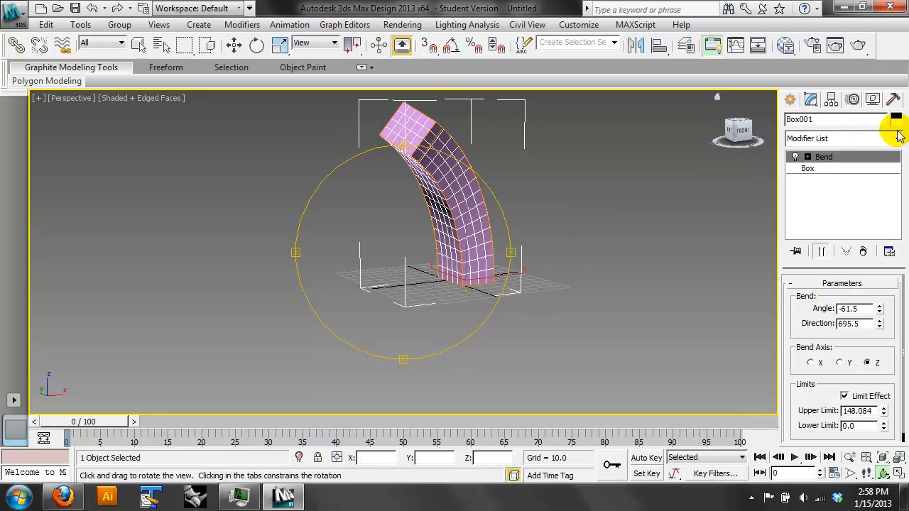
# - Add a Twist modifier to the bent column and set its angle to 155.5 about the Z axis
pyautogui.click(897, 137)
pyautogui.moveTo(898, 167); pyautogui.dragTo(906, 431)
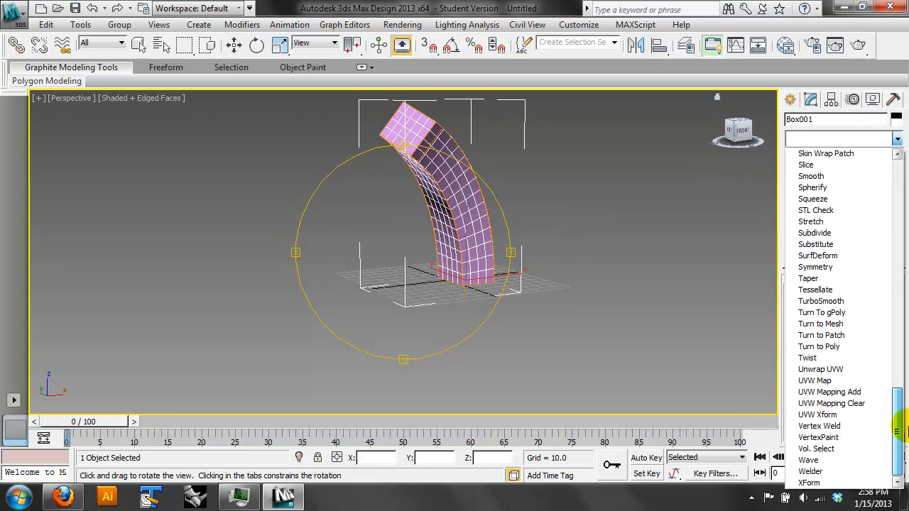
pyautogui.click(870, 358)
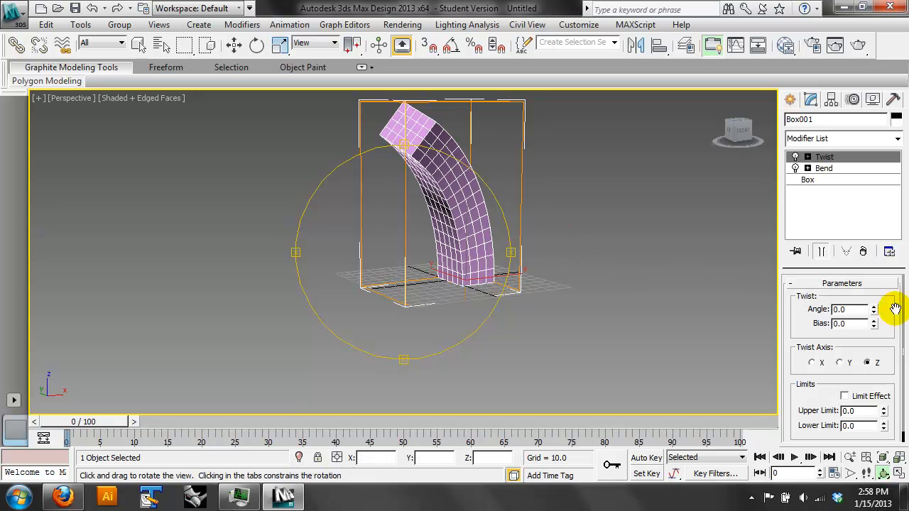
pyautogui.moveTo(873, 310); pyautogui.dragTo(856, 91)
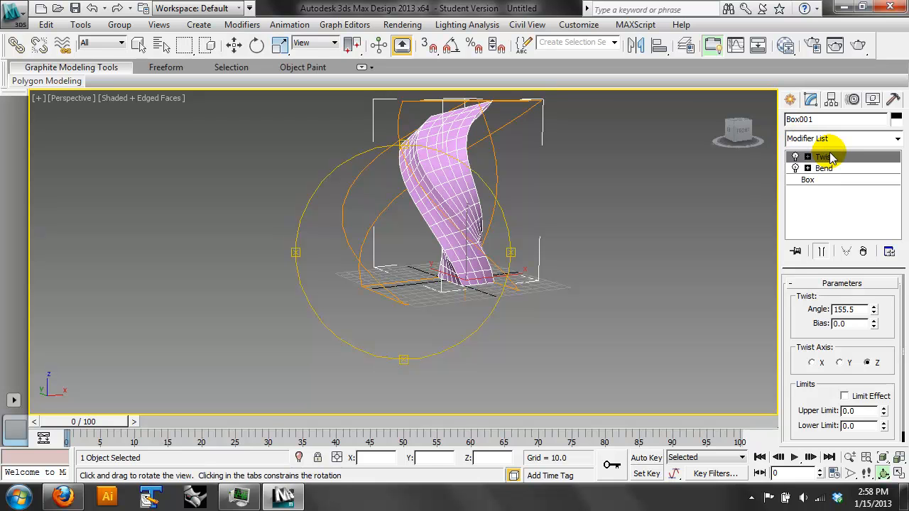
# - Move the Twist modifier below the Bend in the stack and examine the twisted column from the back and front
pyautogui.moveTo(829, 157); pyautogui.dragTo(826, 177)
pyautogui.moveTo(408, 318); pyautogui.dragTo(633, 244)
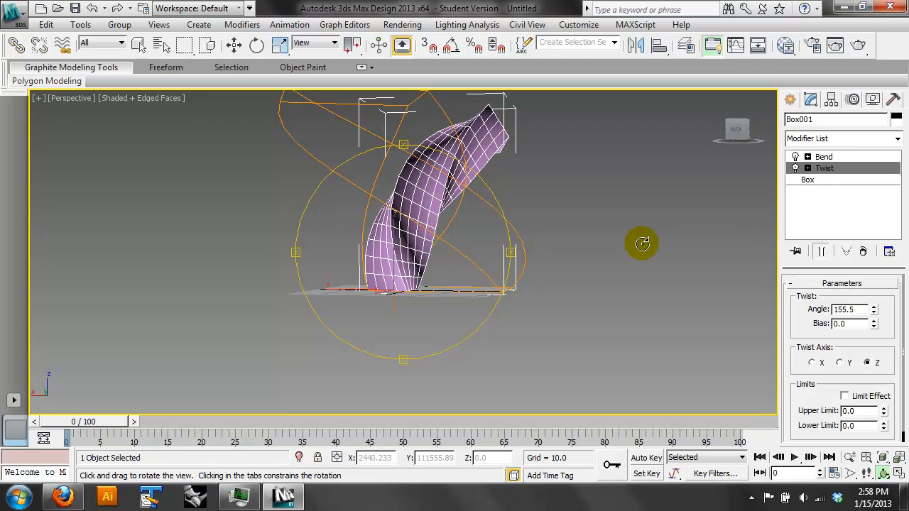
pyautogui.moveTo(455, 227); pyautogui.dragTo(230, 245)
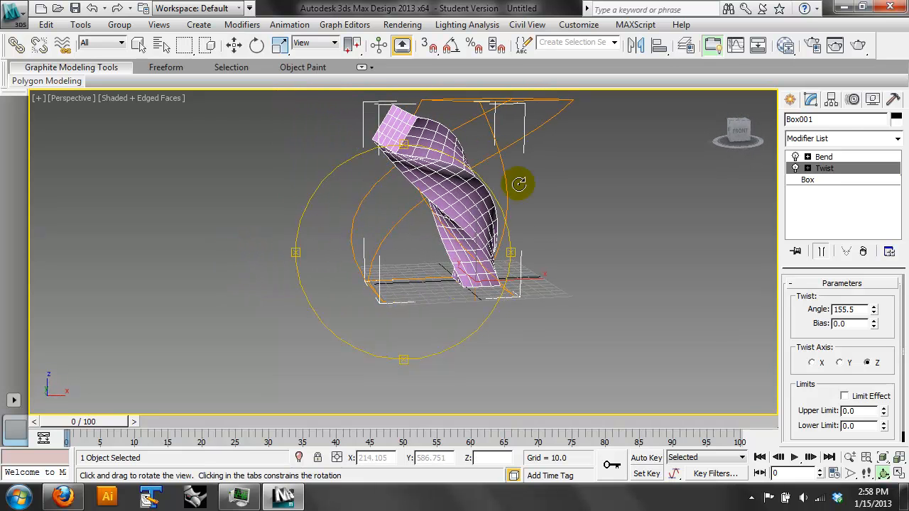
# - Delete the Bend modifier above the Twist
pyautogui.click(843, 158)
pyautogui.click(862, 251)
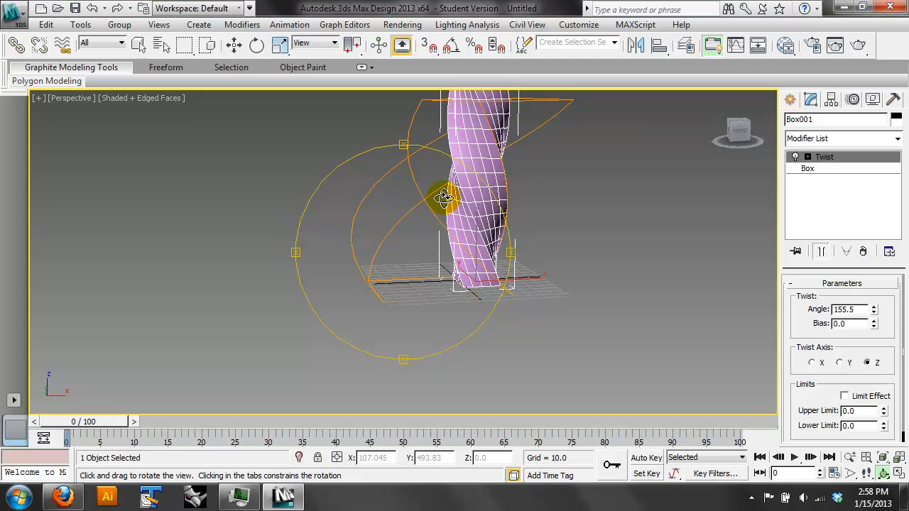
# - Limit the Twist effect on the column with an upper limit of 85.31 and examine the partly twisted shape from several sides
pyautogui.moveTo(450, 283); pyautogui.dragTo(345, 306)
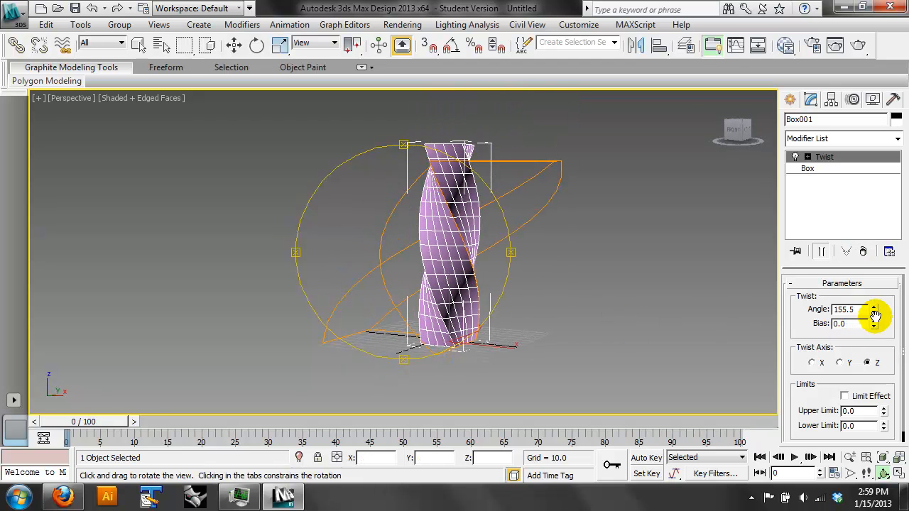
pyautogui.click(845, 395)
pyautogui.moveTo(883, 411); pyautogui.dragTo(462, 447)
pyautogui.moveTo(487, 237); pyautogui.dragTo(328, 243)
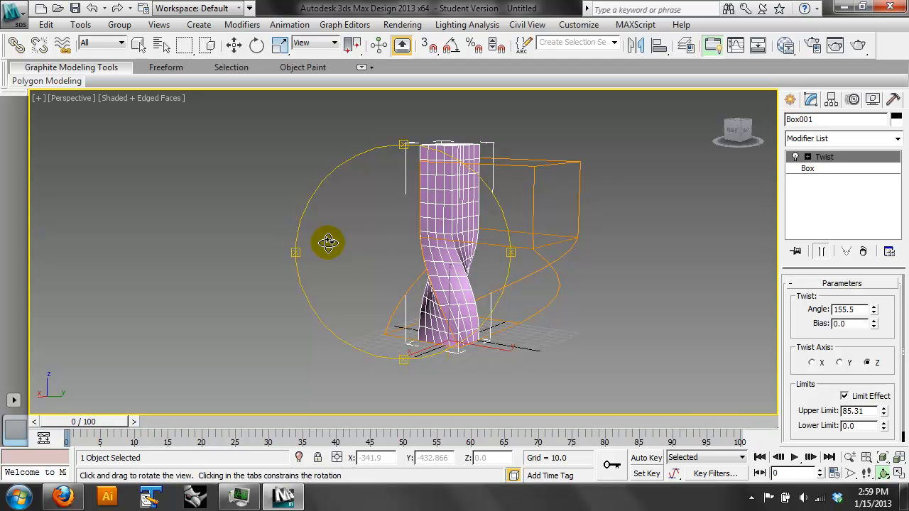
pyautogui.moveTo(470, 277); pyautogui.dragTo(277, 297)
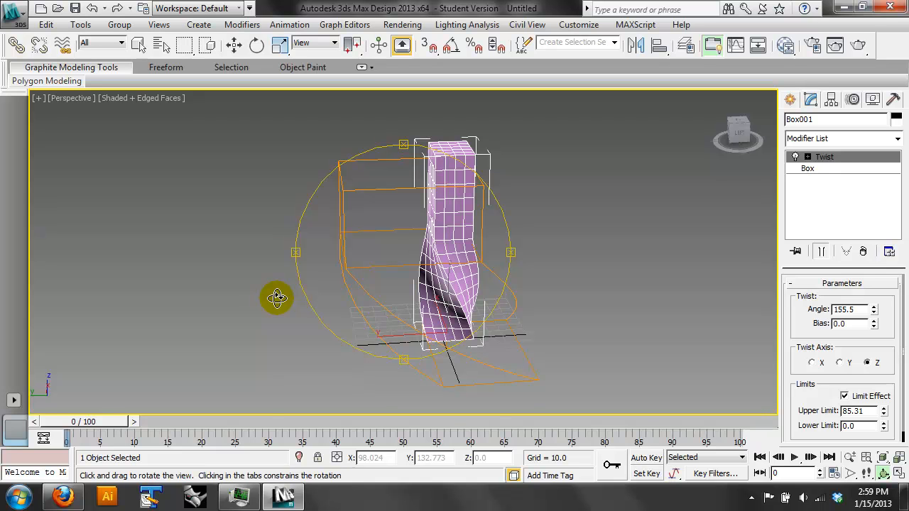
pyautogui.moveTo(439, 248); pyautogui.dragTo(509, 398)
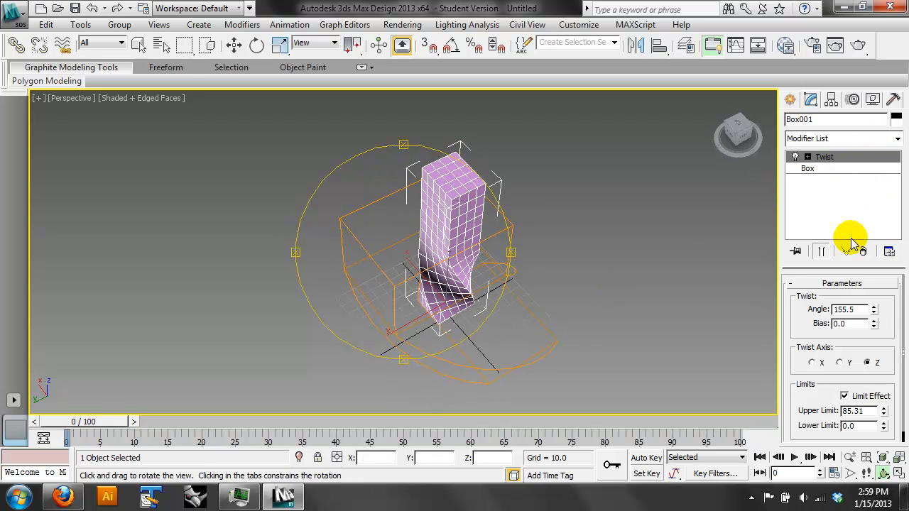
# - Replace the box's Twist modifier with a Taper modifier and set the taper amount to 0.78
pyautogui.click(862, 250)
pyautogui.click(898, 138)
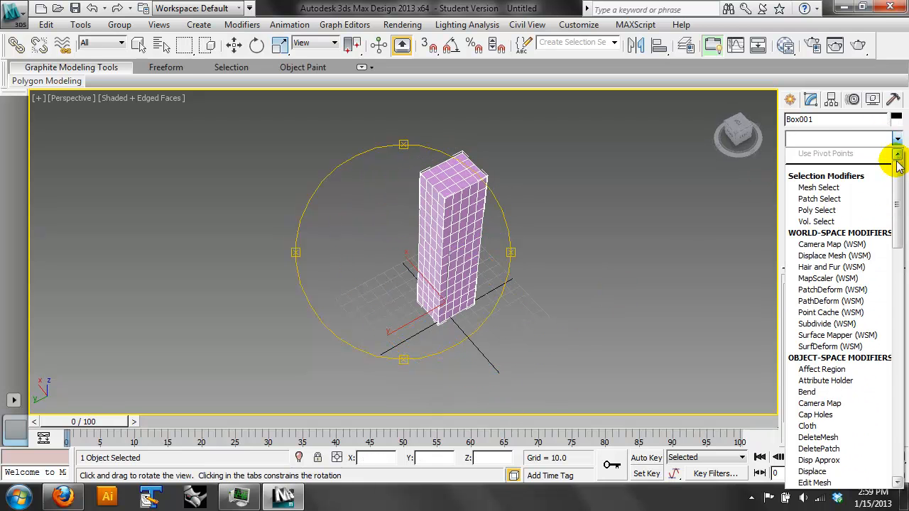
pyautogui.moveTo(899, 186); pyautogui.dragTo(899, 386)
pyautogui.click(871, 392)
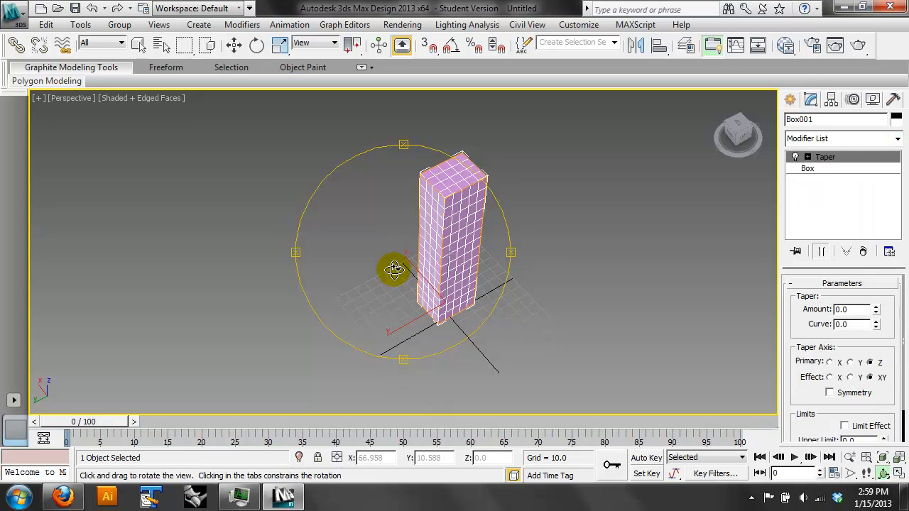
pyautogui.moveTo(396, 268); pyautogui.dragTo(414, 244)
pyautogui.moveTo(876, 309); pyautogui.dragTo(893, 247)
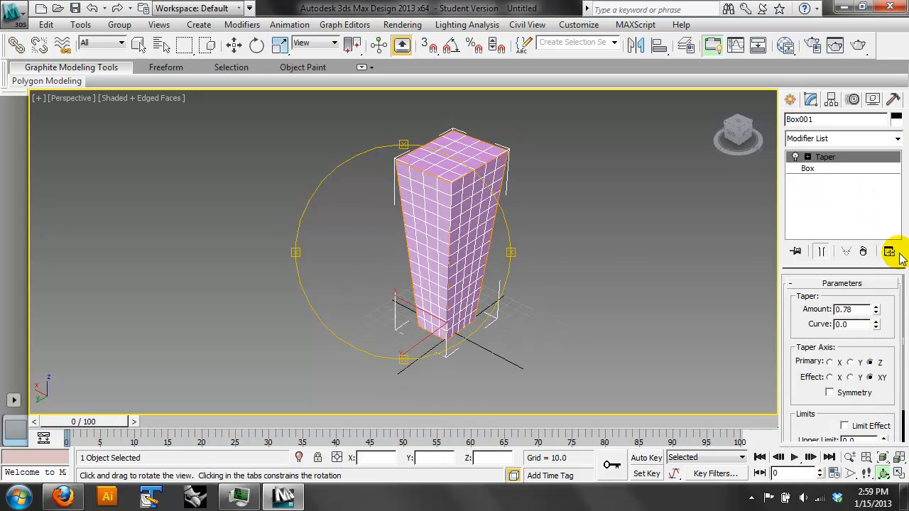
pyautogui.moveTo(473, 242); pyautogui.dragTo(448, 214)
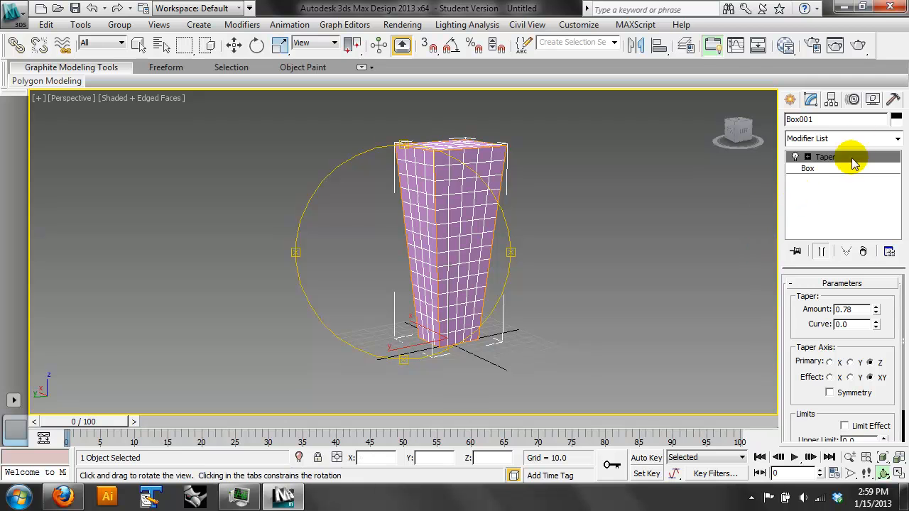
# - Add a Twist modifier above the Taper and set its angle to 194 about the Z axis
pyautogui.click(898, 138)
pyautogui.moveTo(898, 178); pyautogui.dragTo(888, 398)
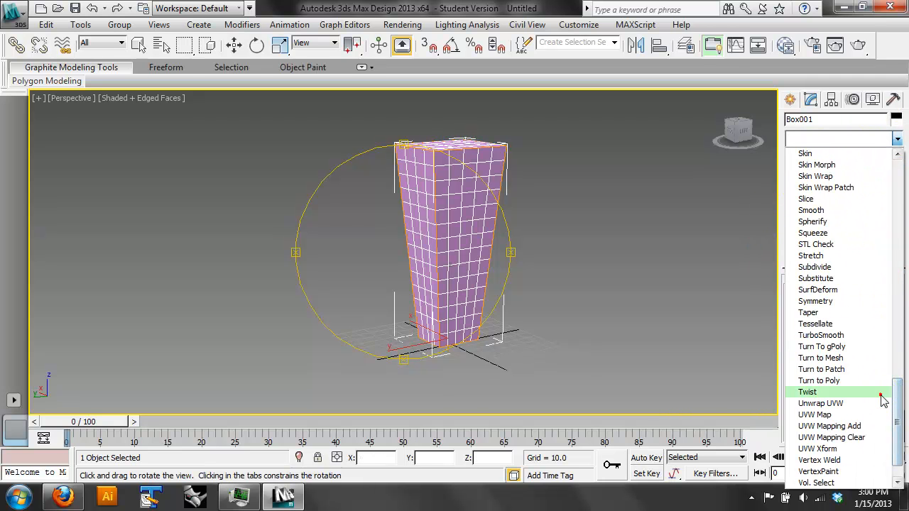
pyautogui.click(881, 394)
pyautogui.moveTo(872, 309); pyautogui.dragTo(543, 62)
pyautogui.moveTo(341, 234); pyautogui.dragTo(464, 249)
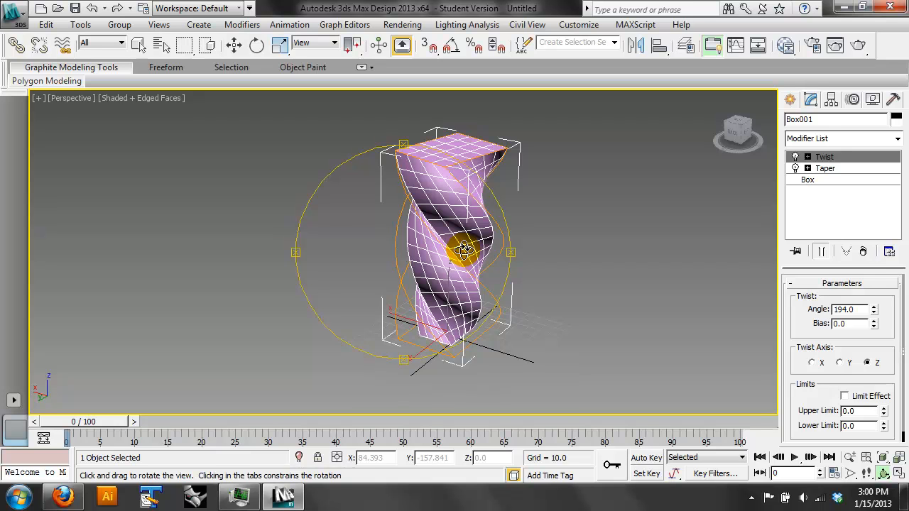
# - Add a Skew modifier above the Twist and set its amount to 90.67 along the Z axis
pyautogui.click(896, 139)
pyautogui.moveTo(904, 183); pyautogui.dragTo(905, 324)
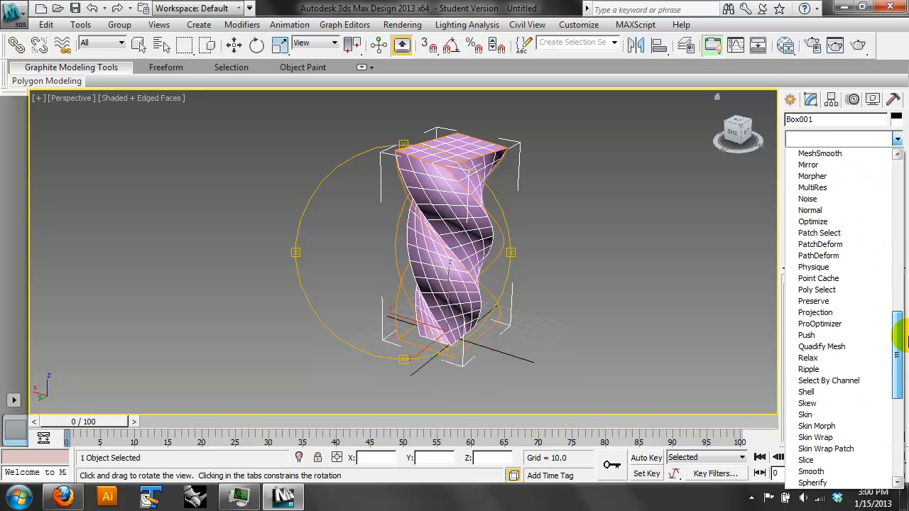
pyautogui.click(854, 403)
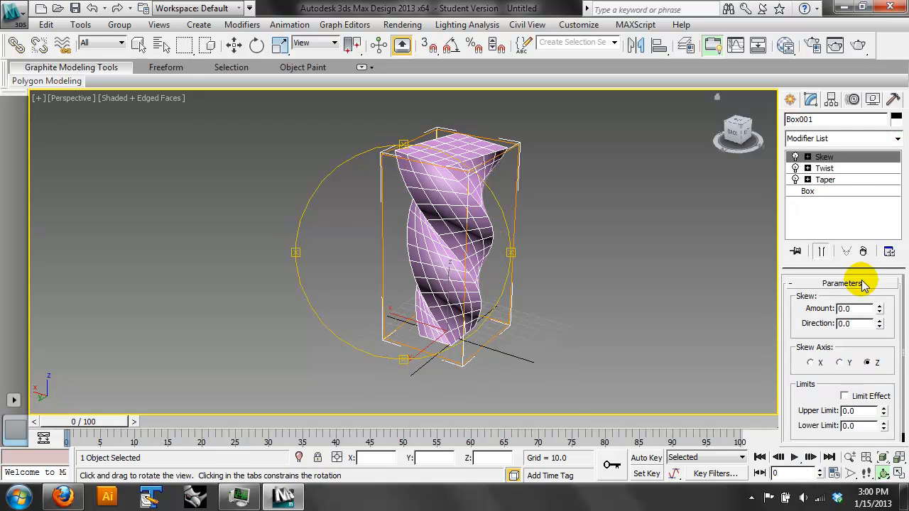
pyautogui.moveTo(879, 309); pyautogui.dragTo(265, 389)
pyautogui.moveTo(130, 84); pyautogui.dragTo(2, 416)
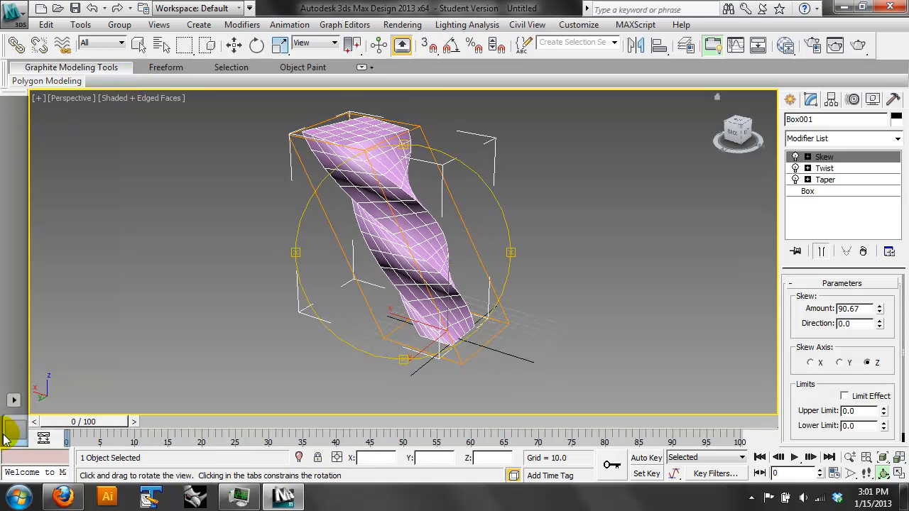
pyautogui.moveTo(440, 242); pyautogui.dragTo(436, 205)
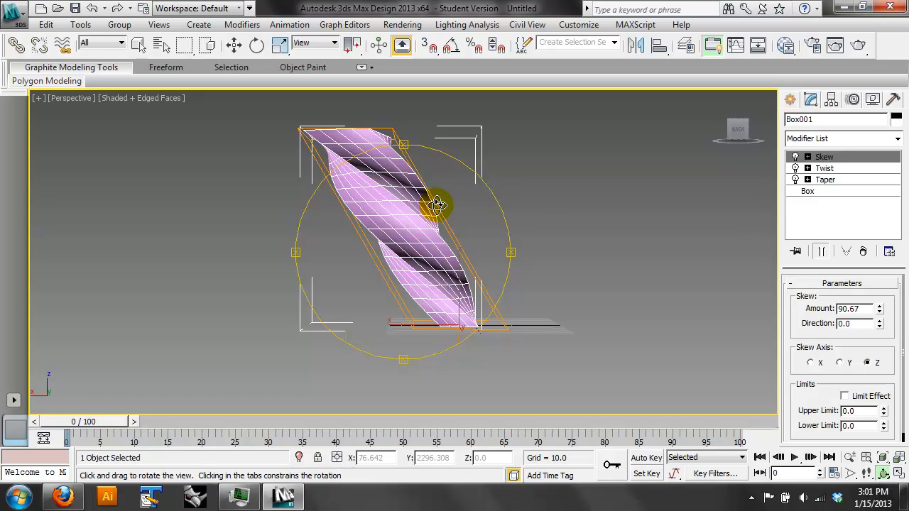
# - Add a Lattice modifier above the Skew and set the strut radius to 2.5
pyautogui.click(898, 138)
pyautogui.moveTo(897, 161); pyautogui.dragTo(898, 287)
pyautogui.click(838, 189)
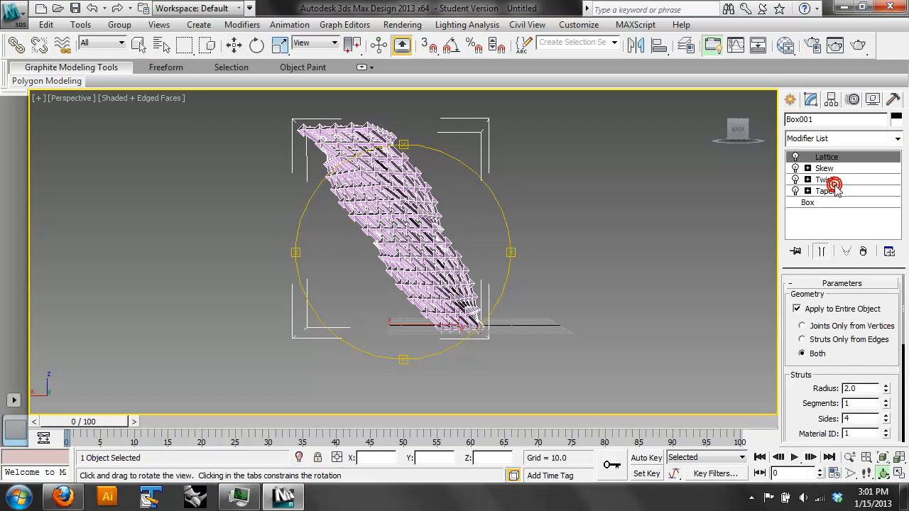
pyautogui.scroll(-2, 876, 348)
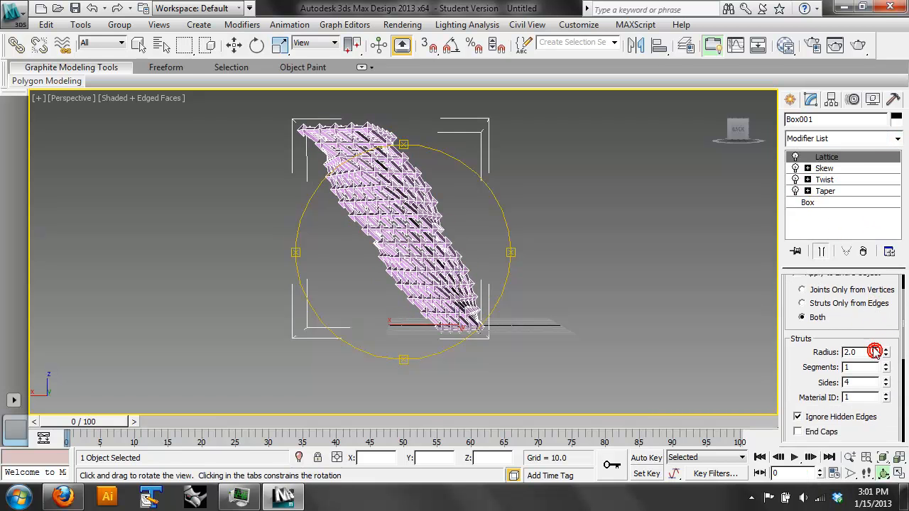
pyautogui.moveTo(885, 354); pyautogui.dragTo(885, 353)
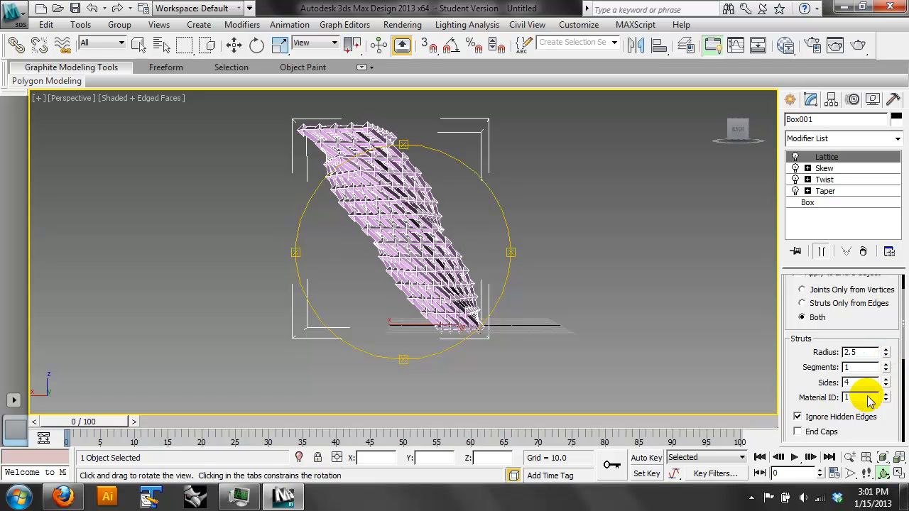
# - Set the lattice's joint radius to 1.0 and its strut radius to 1.0
pyautogui.scroll(-8, 870, 420)
pyautogui.moveTo(884, 367); pyautogui.dragTo(885, 374)
pyautogui.moveTo(510, 322); pyautogui.dragTo(385, 262)
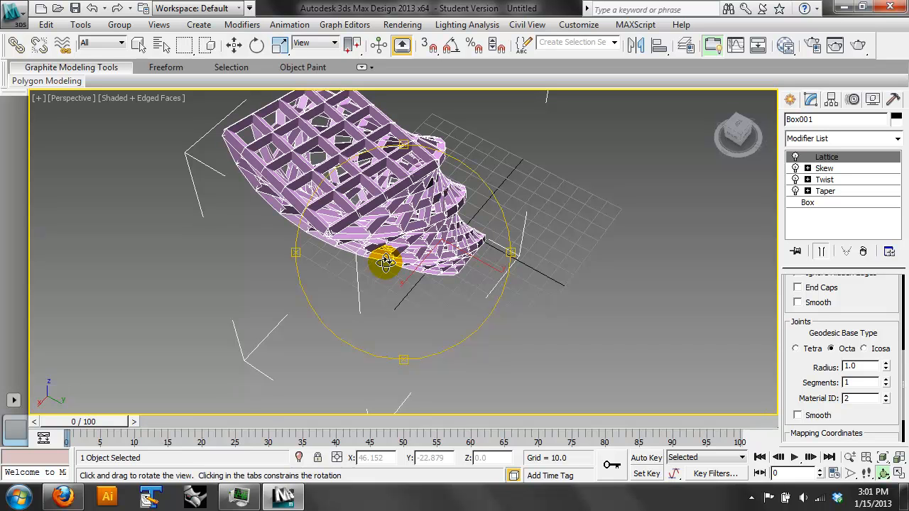
pyautogui.moveTo(381, 258); pyautogui.dragTo(754, 355)
pyautogui.scroll(2, 863, 324)
pyautogui.scroll(3, 870, 330)
pyautogui.scroll(3, 880, 347)
pyautogui.moveTo(887, 326); pyautogui.dragTo(886, 335)
pyautogui.moveTo(426, 211); pyautogui.dragTo(350, 283)
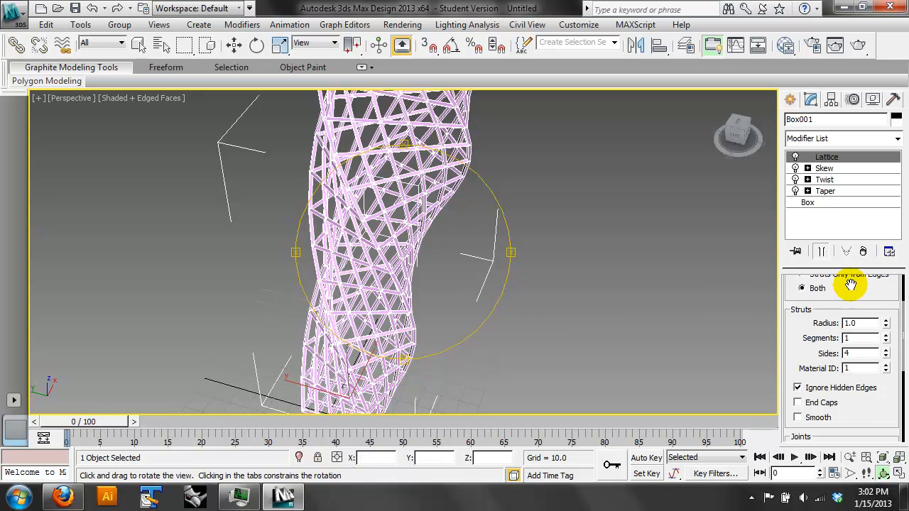
# - Turn off Ignore Hidden Edges for the lattice's struts and review the remaining lattice parameters
pyautogui.moveTo(869, 298); pyautogui.dragTo(829, 279)
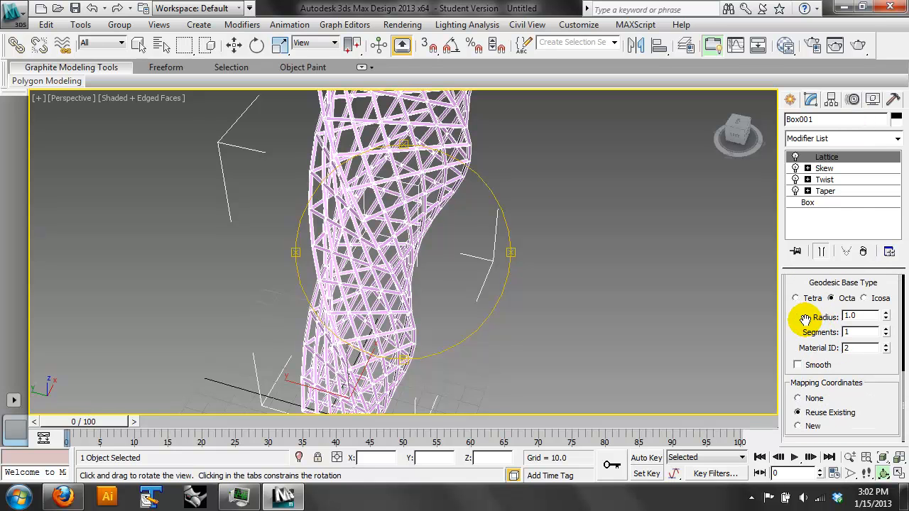
pyautogui.moveTo(803, 320); pyautogui.dragTo(827, 399)
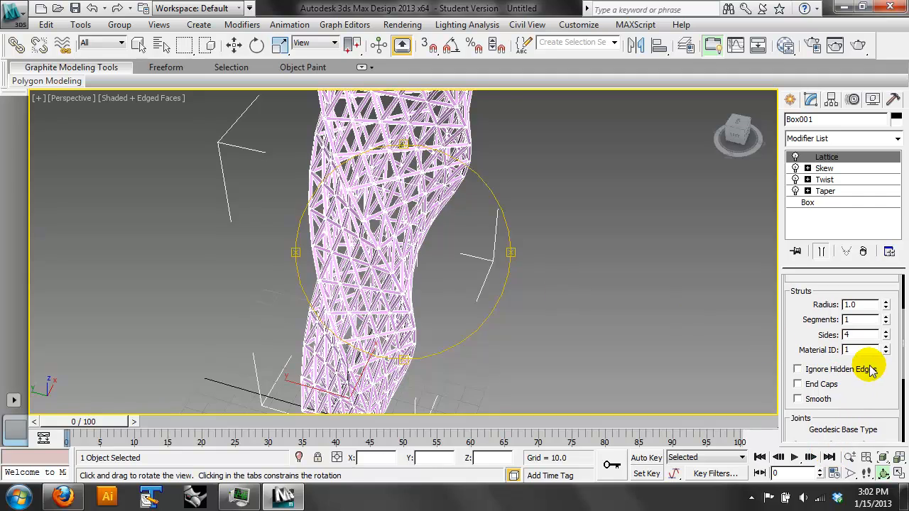
pyautogui.moveTo(449, 239); pyautogui.dragTo(378, 234)
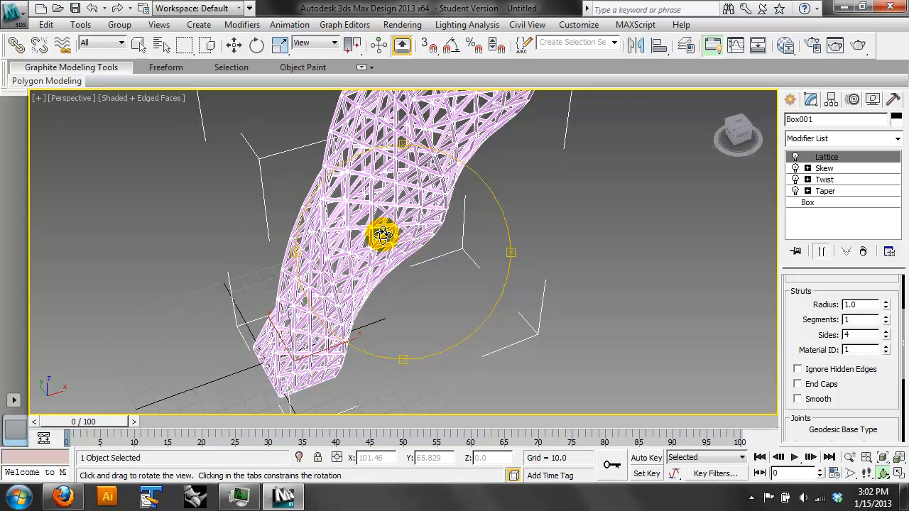
pyautogui.scroll(3, 852, 391)
pyautogui.moveTo(845, 359); pyautogui.dragTo(859, 424)
pyautogui.moveTo(865, 356)
pyautogui.mouseDown()
pyautogui.moveTo(829, 205)
pyautogui.moveTo(850, 357)
pyautogui.mouseUp()
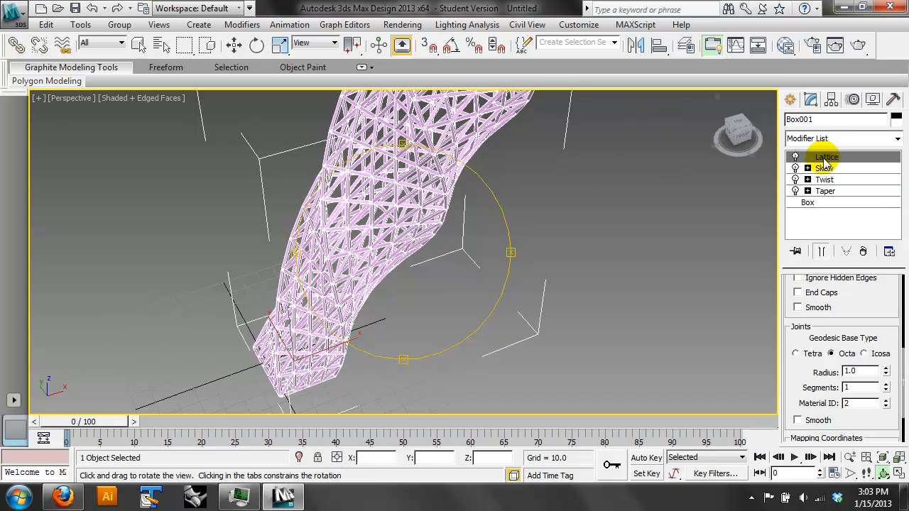
# - Move the Lattice modifier below the Taper, directly above the Box in the modifier stack
pyautogui.moveTo(826, 159); pyautogui.dragTo(832, 198)
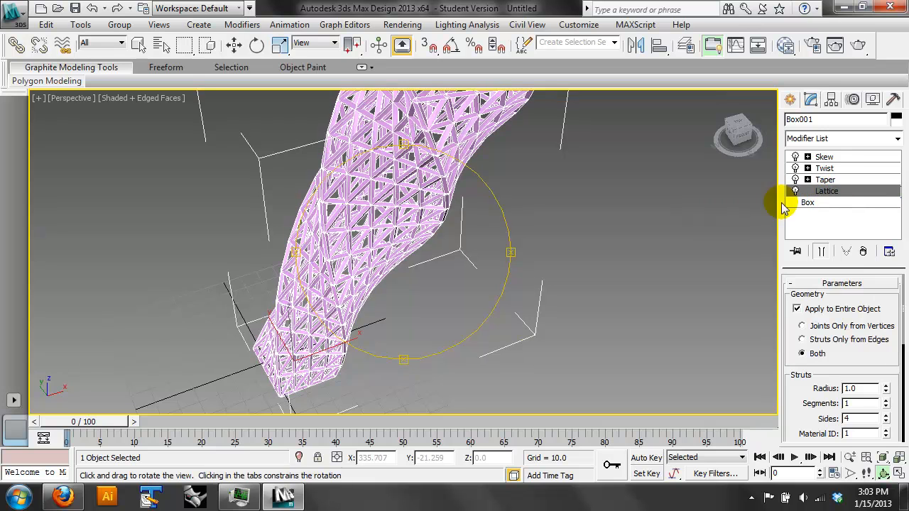
pyautogui.moveTo(429, 279)
pyautogui.mouseDown()
pyautogui.moveTo(379, 226)
pyautogui.moveTo(341, 206)
pyautogui.mouseUp()
# - Delete the Skew, Twist and Taper modifiers above the Lattice and view the column from above
pyautogui.click(872, 156)
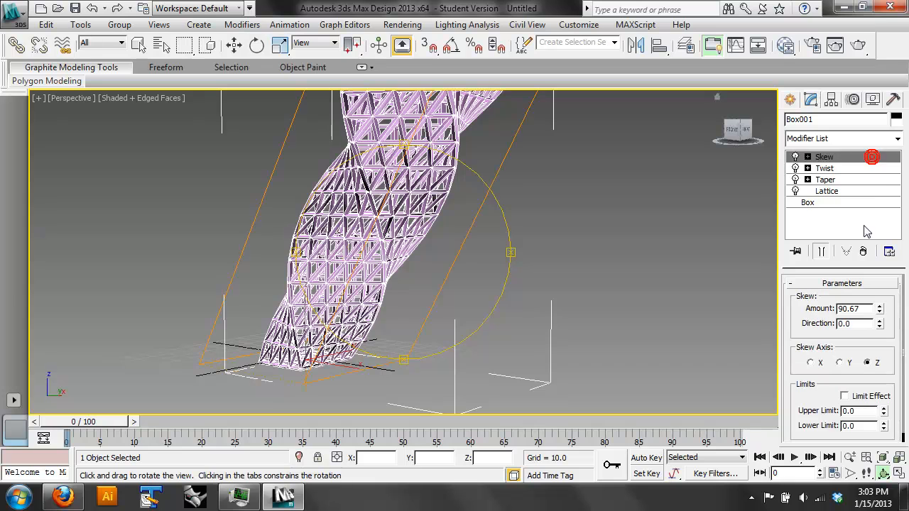
pyautogui.click(863, 250)
pyautogui.click(862, 251)
pyautogui.click(863, 251)
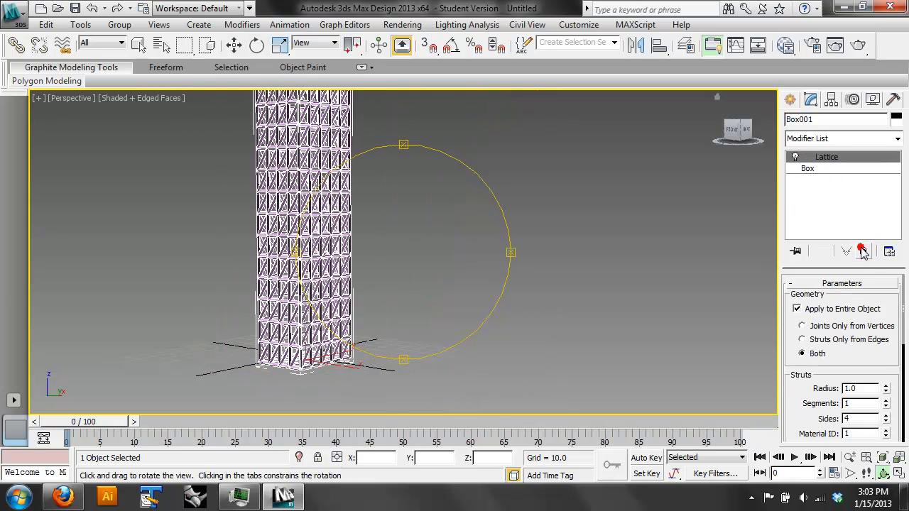
pyautogui.moveTo(421, 249); pyautogui.dragTo(434, 329)
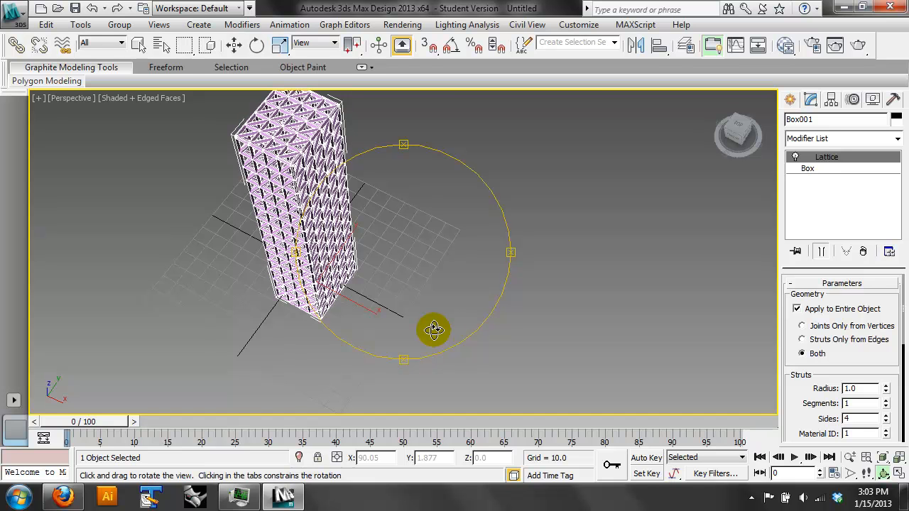
# - Undo the deletion of the Taper and Twist modifiers and examine the twisted lattice
pyautogui.hotkey('ctrl', 'z')
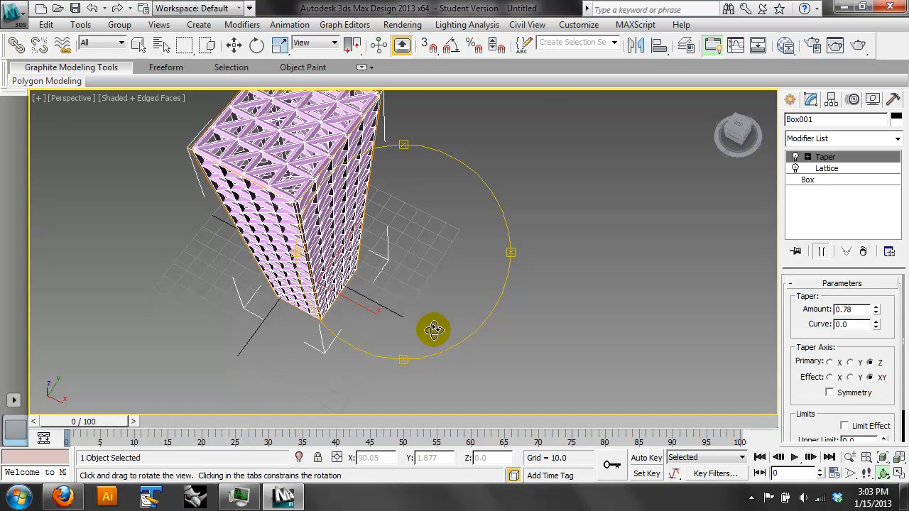
pyautogui.hotkey('ctrl', 'z')
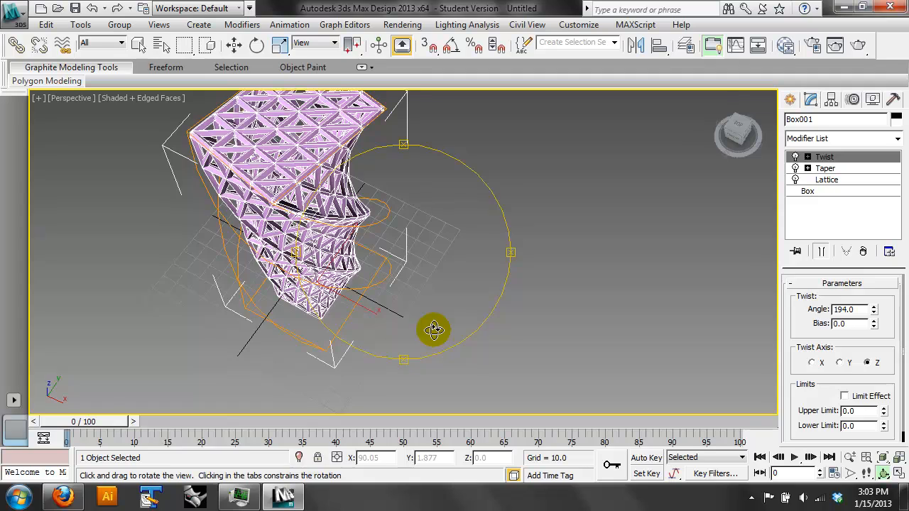
pyautogui.moveTo(432, 308); pyautogui.dragTo(309, 312)
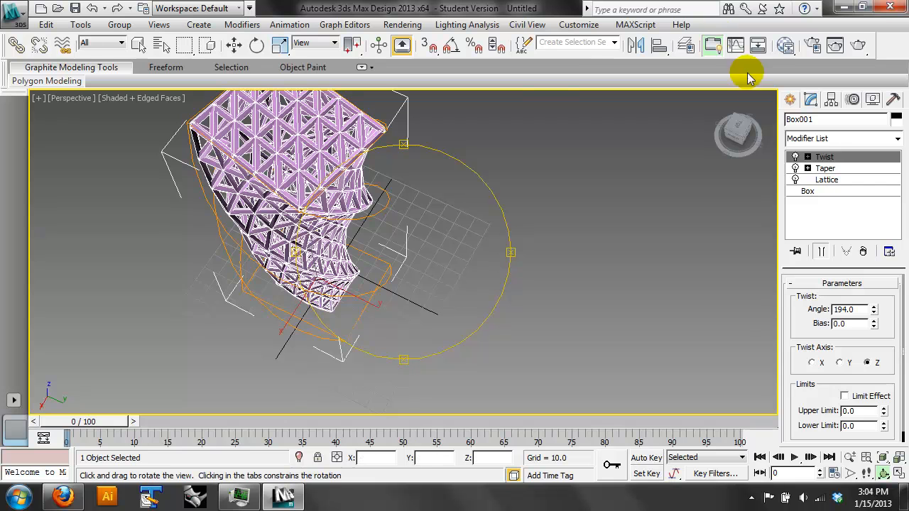
# - Set the base box's width segments to 1 and examine the lattice's changed sides
pyautogui.click(807, 191)
pyautogui.moveTo(321, 273); pyautogui.dragTo(333, 262)
pyautogui.click(885, 368)
pyautogui.click(886, 368)
pyautogui.click(885, 367)
pyautogui.moveTo(341, 298); pyautogui.dragTo(483, 228)
pyautogui.moveTo(506, 235); pyautogui.dragTo(237, 229)
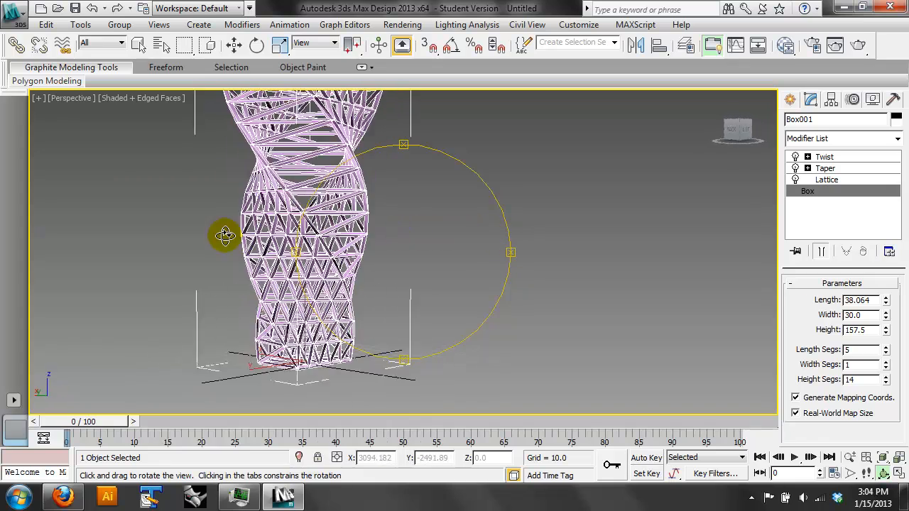
# - Reduce the base box's length segments to 1, checking the lattice between reductions
pyautogui.click(885, 353)
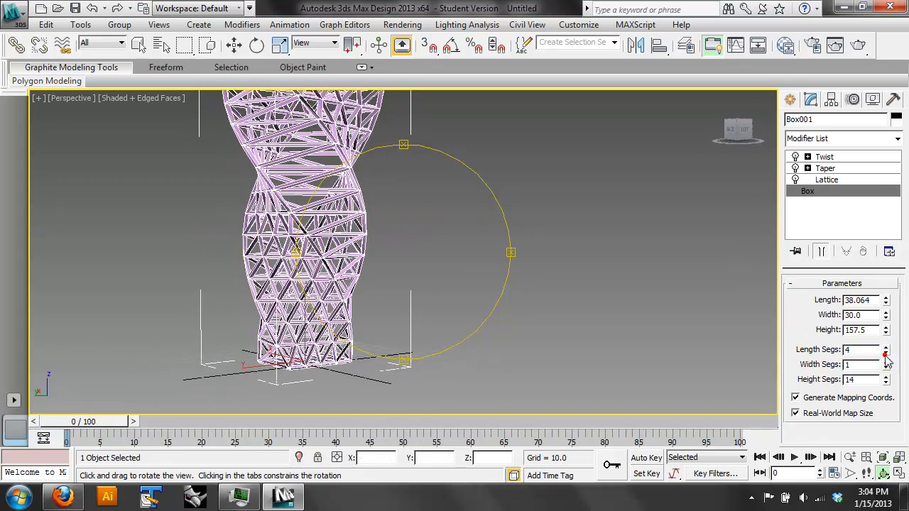
pyautogui.click(885, 353)
pyautogui.moveTo(455, 226); pyautogui.dragTo(524, 223)
pyautogui.click(886, 354)
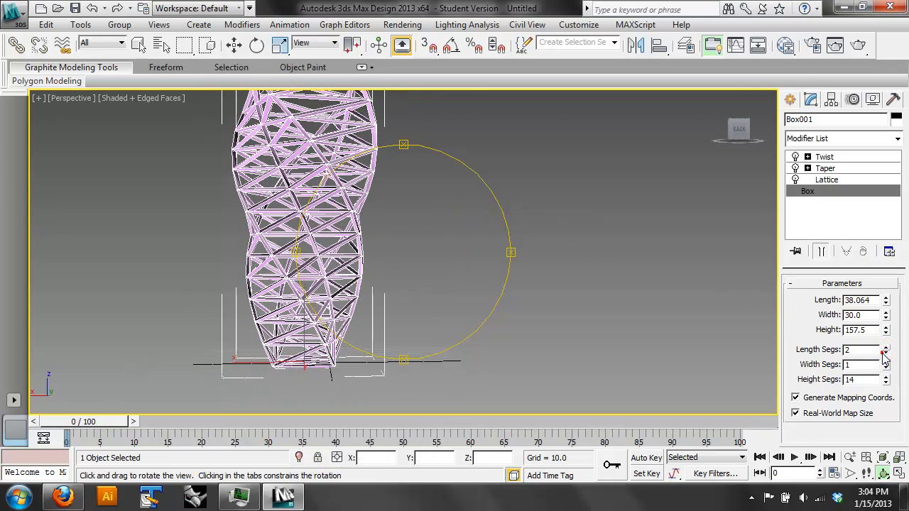
pyautogui.moveTo(476, 266); pyautogui.dragTo(36, 300)
pyautogui.click(886, 353)
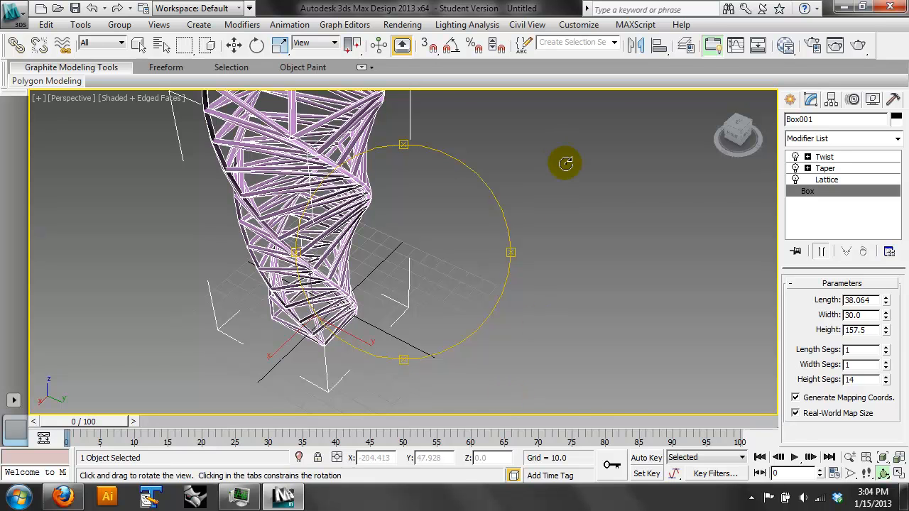
# - Remove the Twist, Taper and Lattice modifiers from the stack, leaving only the base box
pyautogui.press('t')
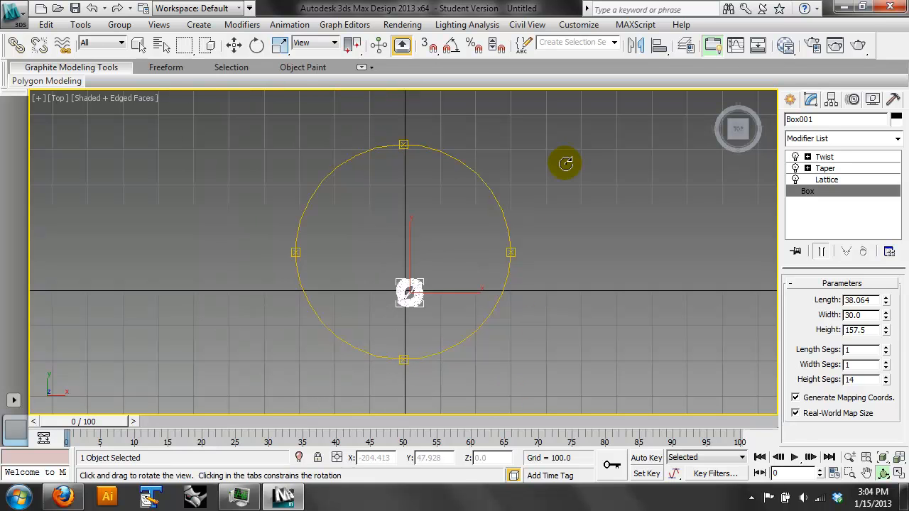
pyautogui.click(830, 157)
pyautogui.keyDown('shift'); pyautogui.click(830, 180); pyautogui.keyUp('shift')
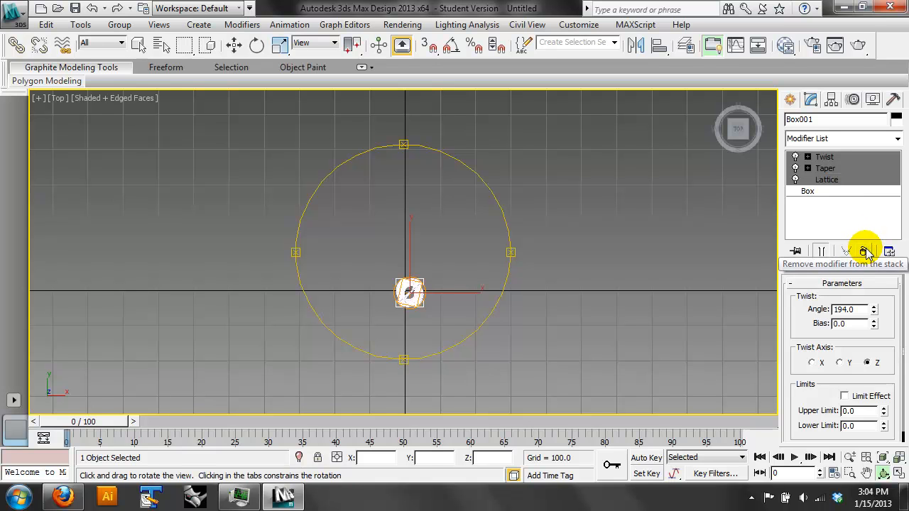
pyautogui.click(863, 251)
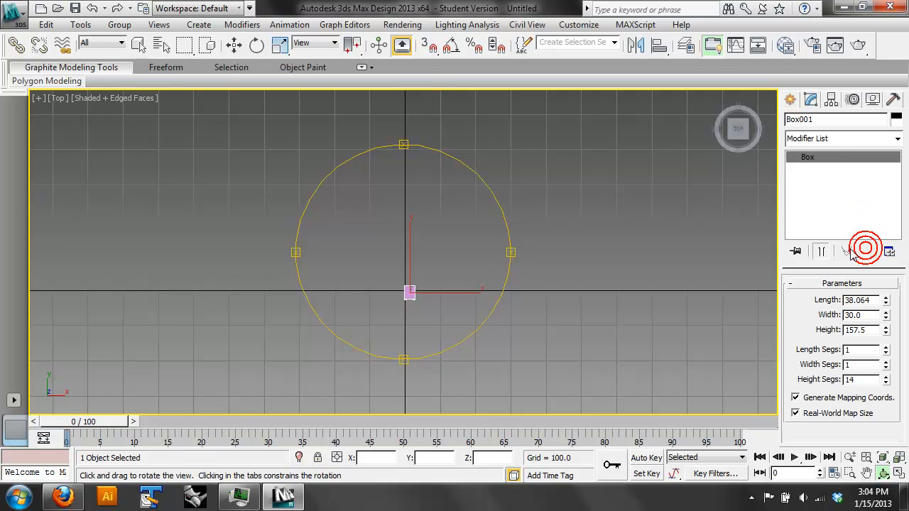
# - Set the base box's length and width to 50 each while viewing it in perspective
pyautogui.press('p')
pyautogui.moveTo(411, 284); pyautogui.dragTo(594, 288)
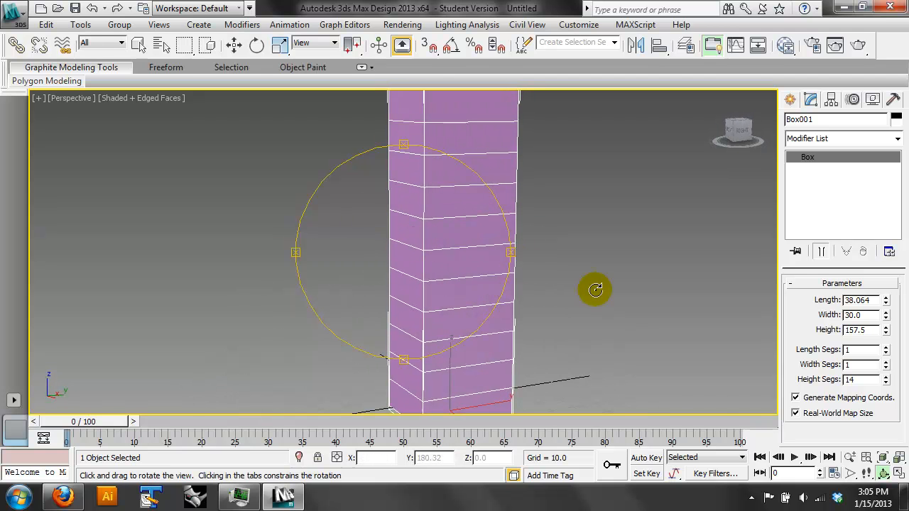
pyautogui.doubleClick(862, 300)
pyautogui.write('50')
pyautogui.press('Return')
pyautogui.click(866, 313)
pyautogui.doubleClick(867, 314)
pyautogui.write('50')
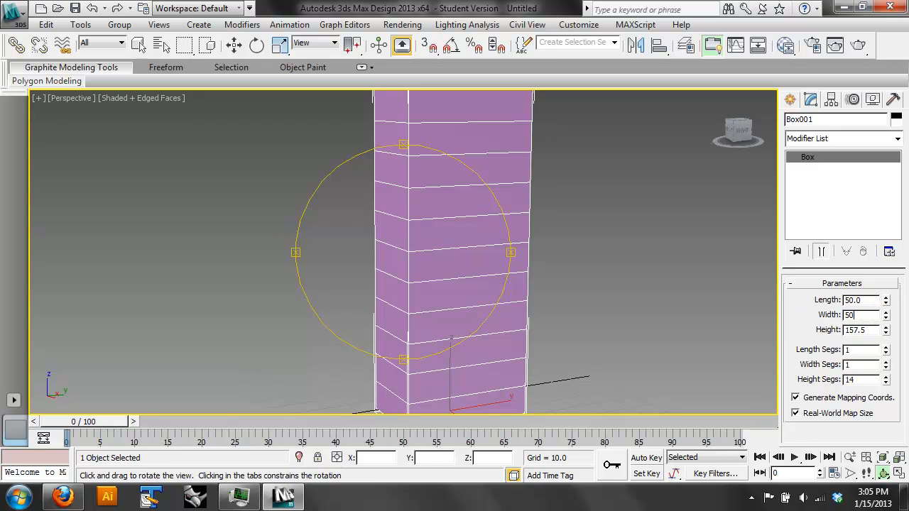
pyautogui.press('Return')
# - Set the box's height to 100 and raise it to 200, bringing the whole column into view
pyautogui.doubleClick(852, 329)
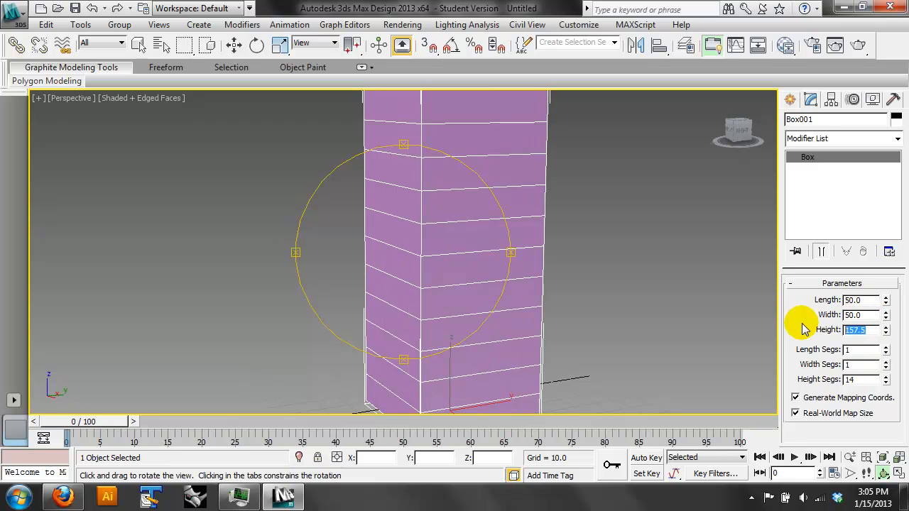
pyautogui.write('100')
pyautogui.press('Return')
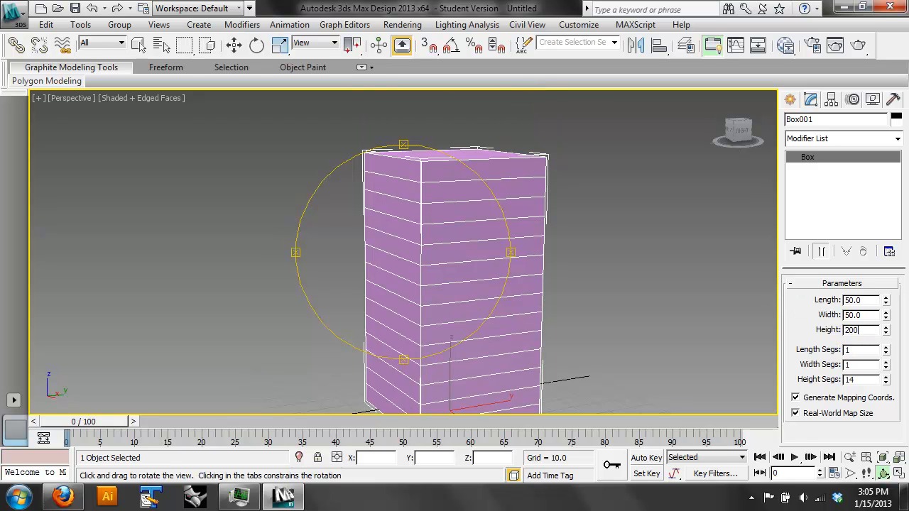
pyautogui.write('200')
pyautogui.press('Return')
pyautogui.moveTo(517, 258); pyautogui.dragTo(516, 266)
pyautogui.scroll(-5, 516, 273)
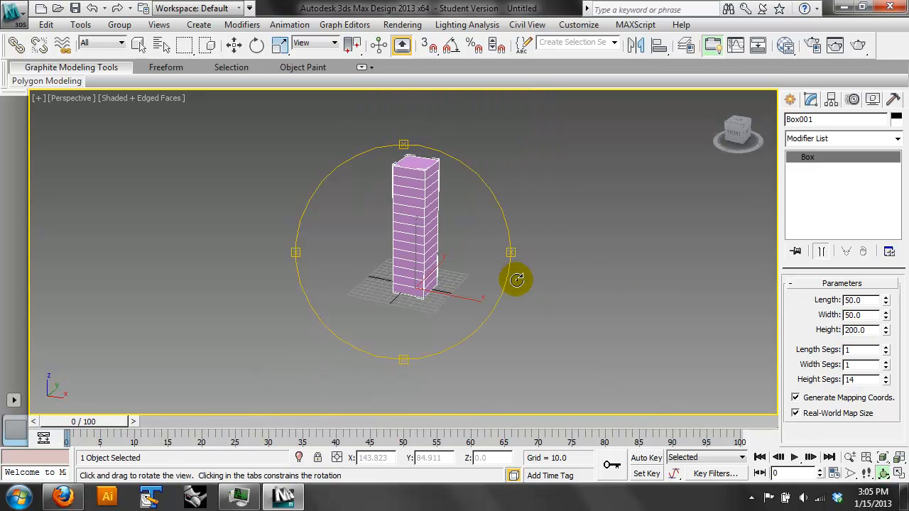
# - Reduce the box's height segments to 4
pyautogui.scroll(3, 479, 230)
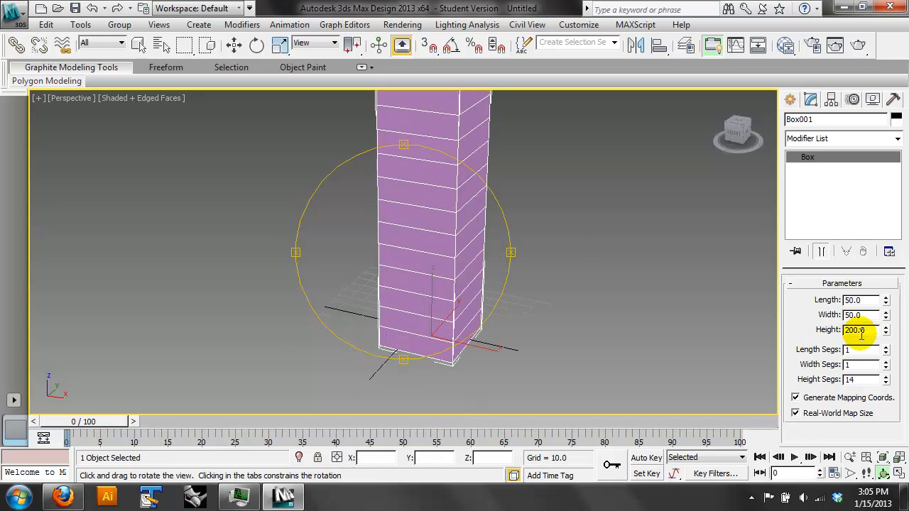
pyautogui.click(886, 383)
pyautogui.click(887, 383)
pyautogui.click(887, 383)
pyautogui.click(887, 383)
pyautogui.click(887, 383)
pyautogui.click(887, 383)
pyautogui.click(886, 384)
pyautogui.click(887, 383)
pyautogui.click(887, 383)
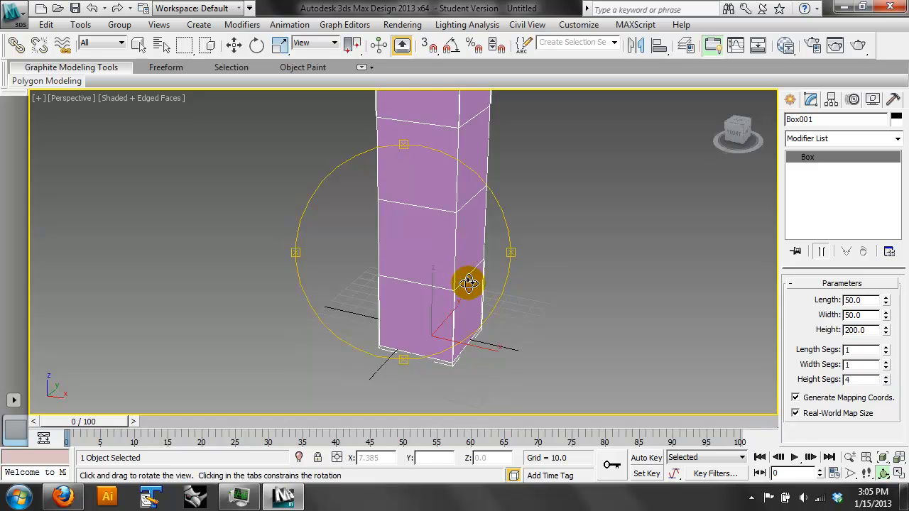
# - Add an Edit Mesh modifier to the four-segment box
pyautogui.scroll(-4, 421, 243)
pyautogui.moveTo(422, 248); pyautogui.dragTo(428, 295, button='middle')
pyautogui.moveTo(429, 296); pyautogui.dragTo(436, 331)
pyautogui.scroll(4, 428, 282)
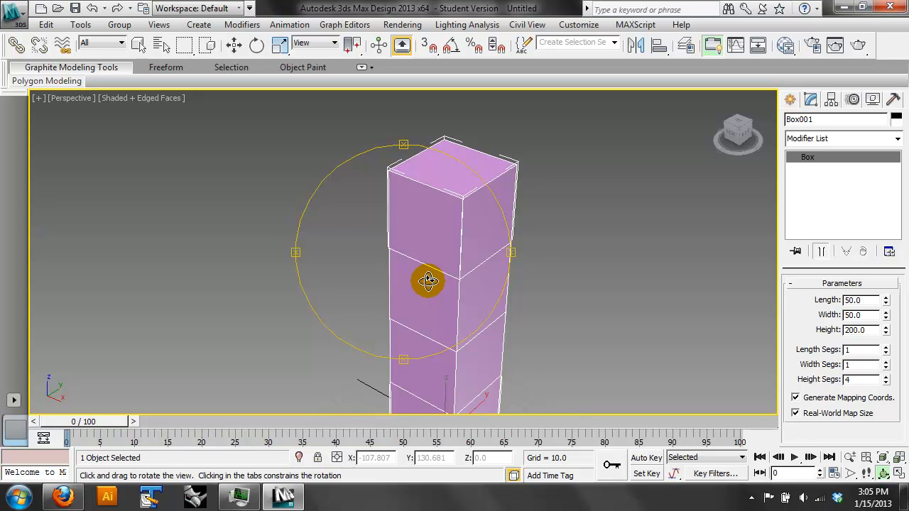
pyautogui.click(898, 140)
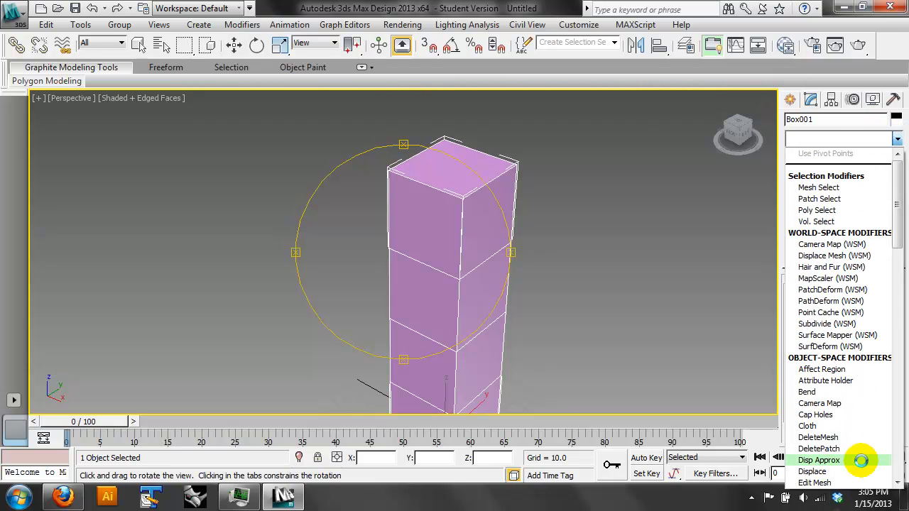
pyautogui.scroll(-1, 862, 441)
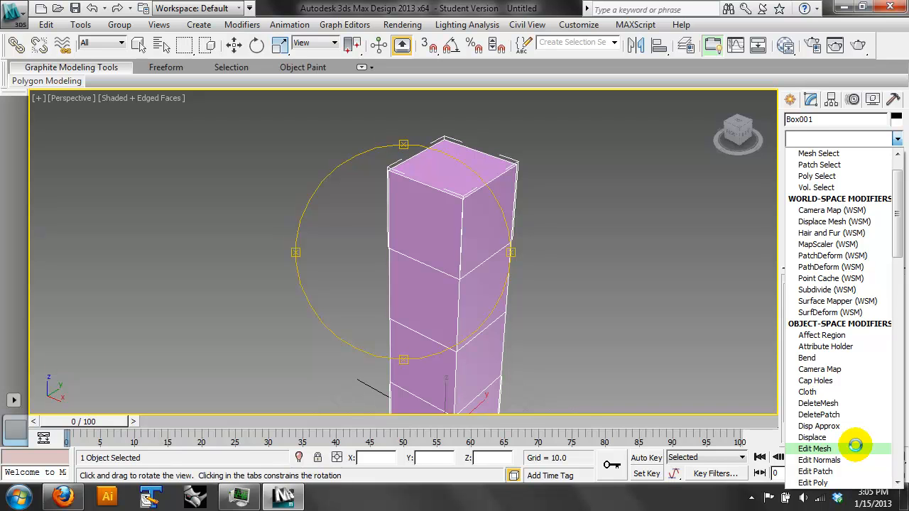
pyautogui.click(855, 448)
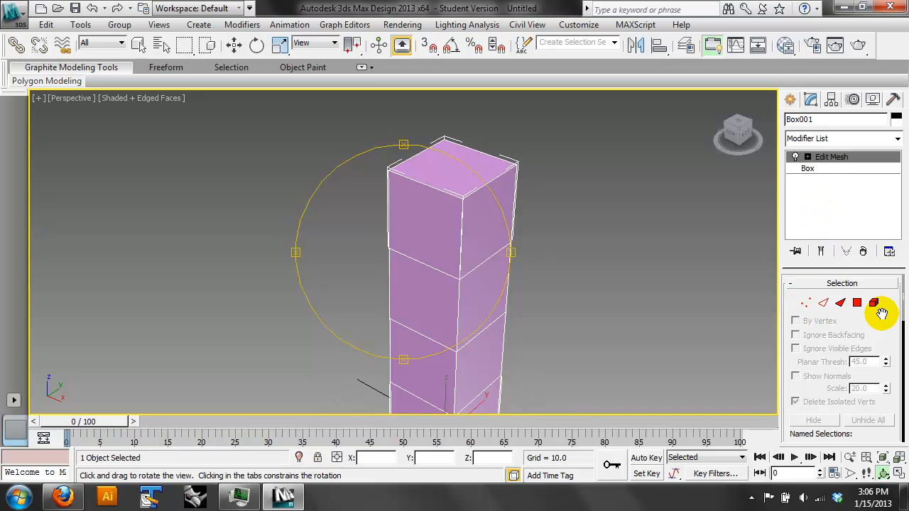
# - Go through Edit Mesh's Vertex, Edge and Face levels and select a triangular face in the second segment from the top
pyautogui.click(806, 304)
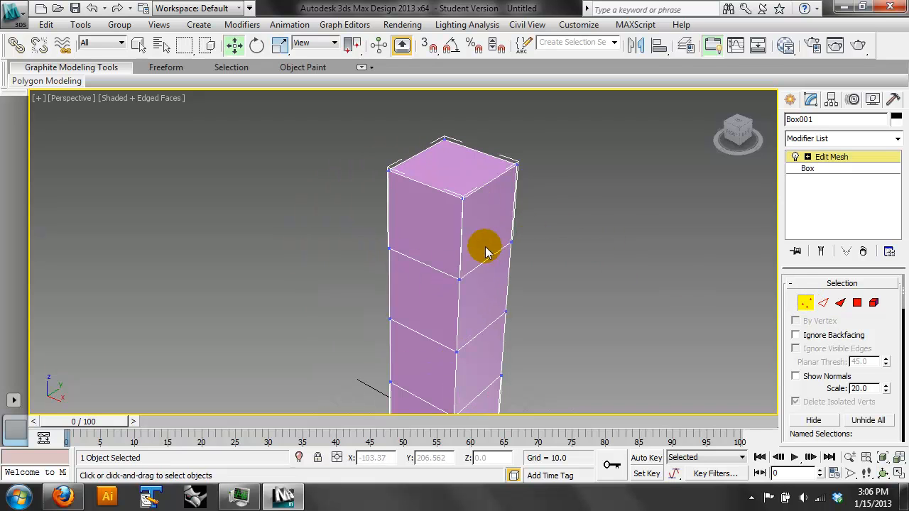
pyautogui.click(822, 303)
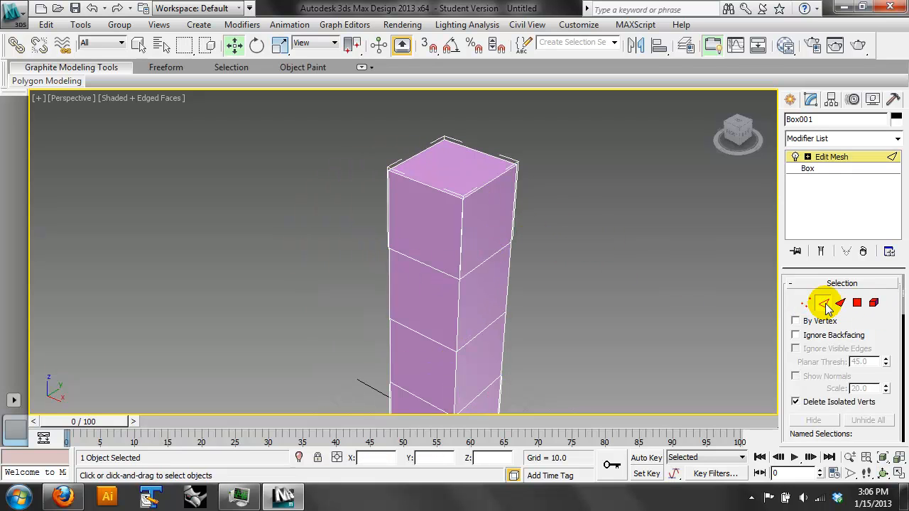
pyautogui.click(840, 303)
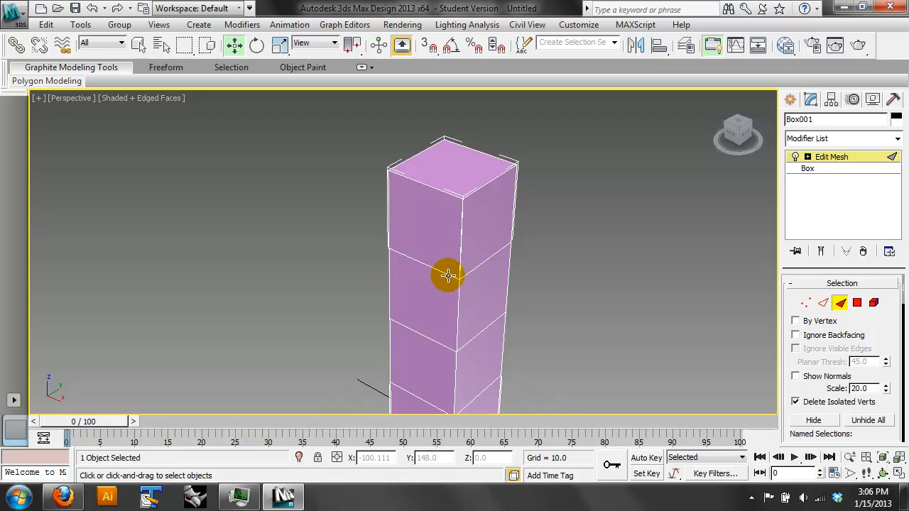
pyautogui.click(481, 282)
pyautogui.moveTo(480, 282); pyautogui.dragTo(497, 301)
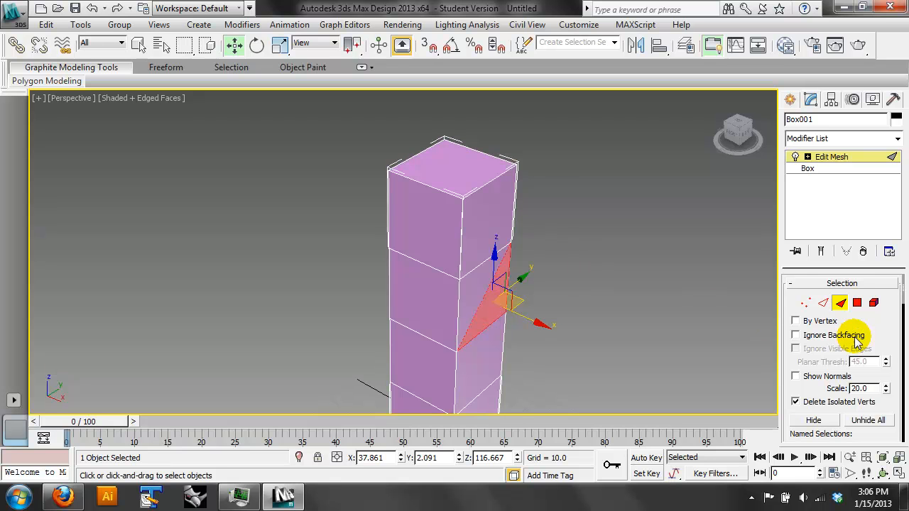
# - Select one side polygon of the uppermost segment at Polygon level, and the whole box at Element level
pyautogui.click(857, 303)
pyautogui.click(490, 202)
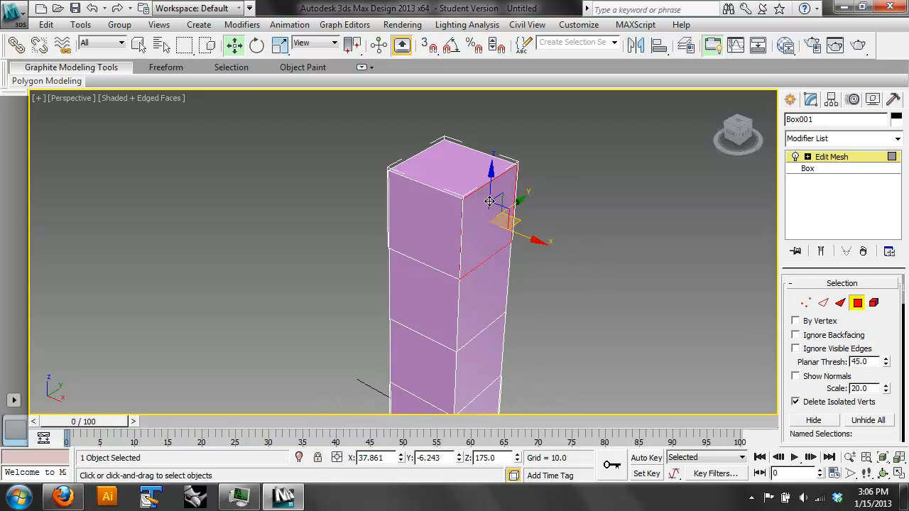
pyautogui.click(490, 201)
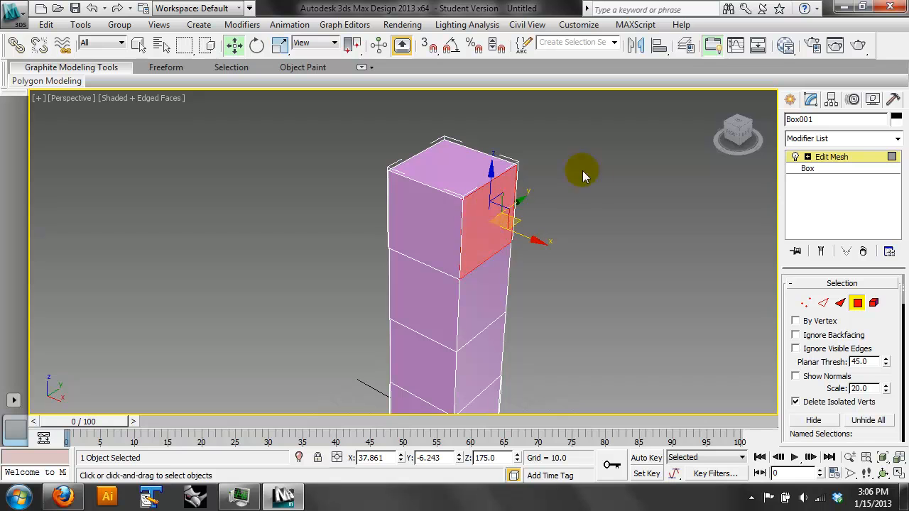
pyautogui.click(872, 304)
pyautogui.click(500, 292)
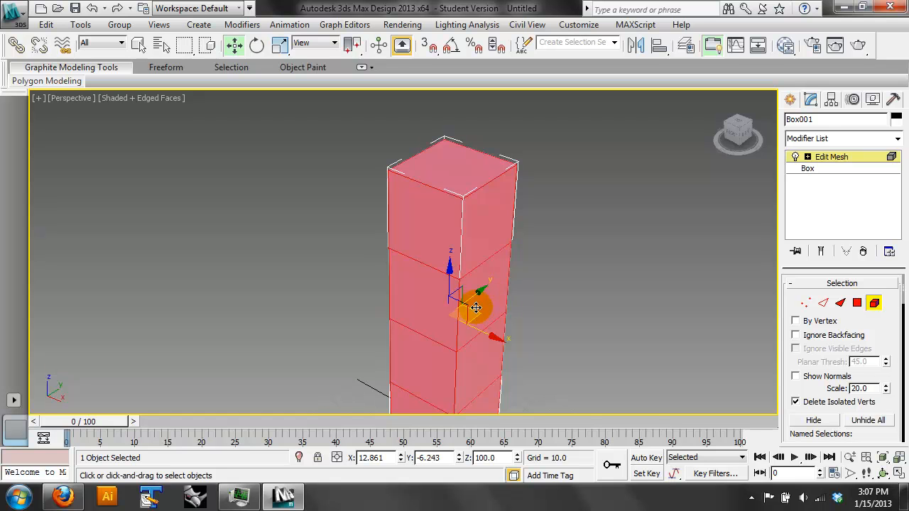
# - In the front view, pull the vertices on the box's +X side outward at one-quarter and three-quarter height, forming a zigzag
pyautogui.click(806, 302)
pyautogui.click(603, 278)
pyautogui.press('f')
pyautogui.scroll(-10, 564, 210)
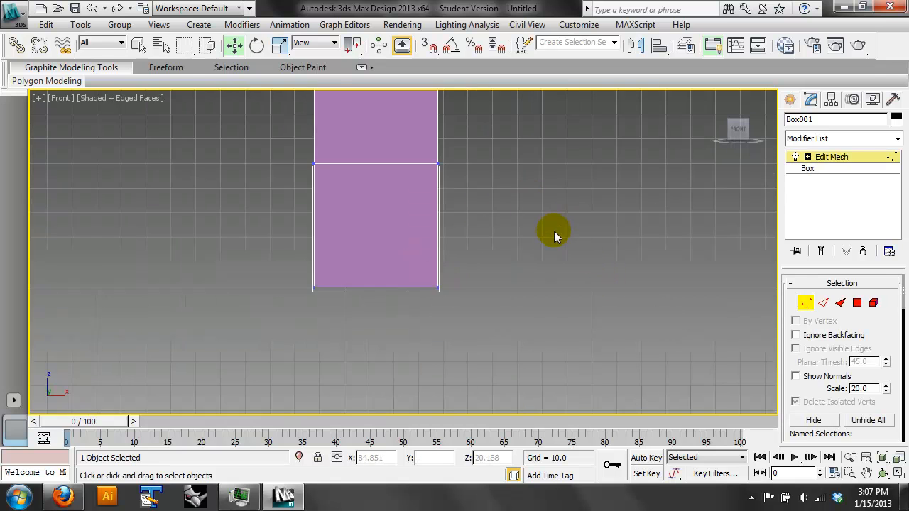
pyautogui.moveTo(462, 156); pyautogui.dragTo(421, 290)
pyautogui.moveTo(457, 241); pyautogui.dragTo(472, 223)
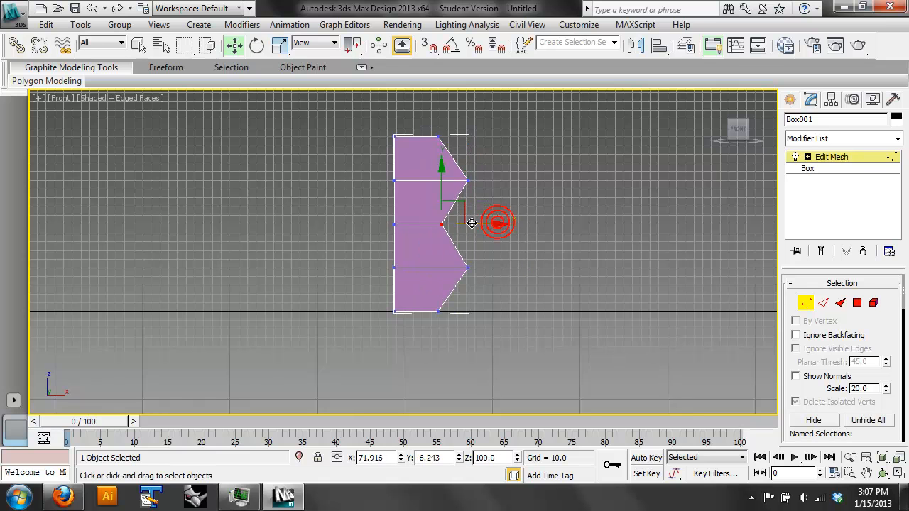
# - In perspective, move the three middle vertices along one zigzag corner back along X toward the column, and leave vertex editing
pyautogui.click(882, 472)
pyautogui.moveTo(458, 192); pyautogui.dragTo(290, 254)
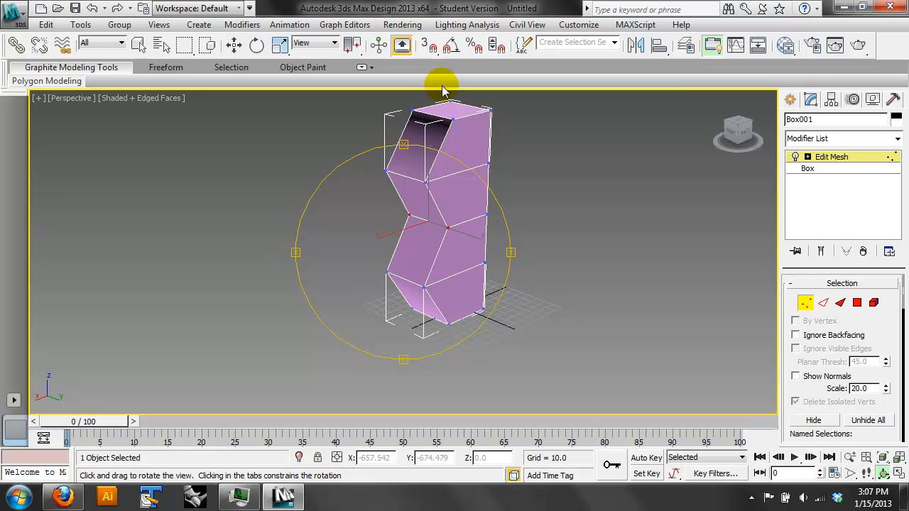
pyautogui.click(234, 44)
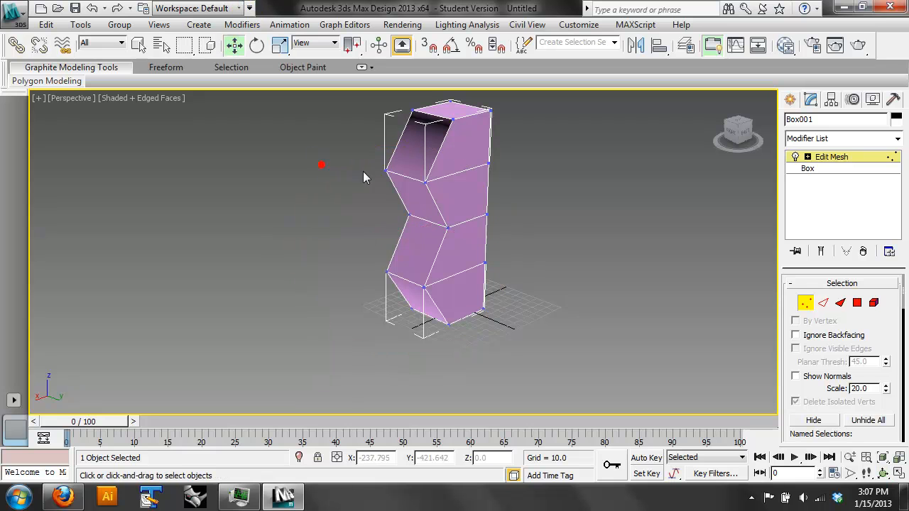
pyautogui.click(424, 181)
pyautogui.click(446, 227)
pyautogui.keyDown('ctrl'); pyautogui.click(422, 285); pyautogui.keyUp('ctrl')
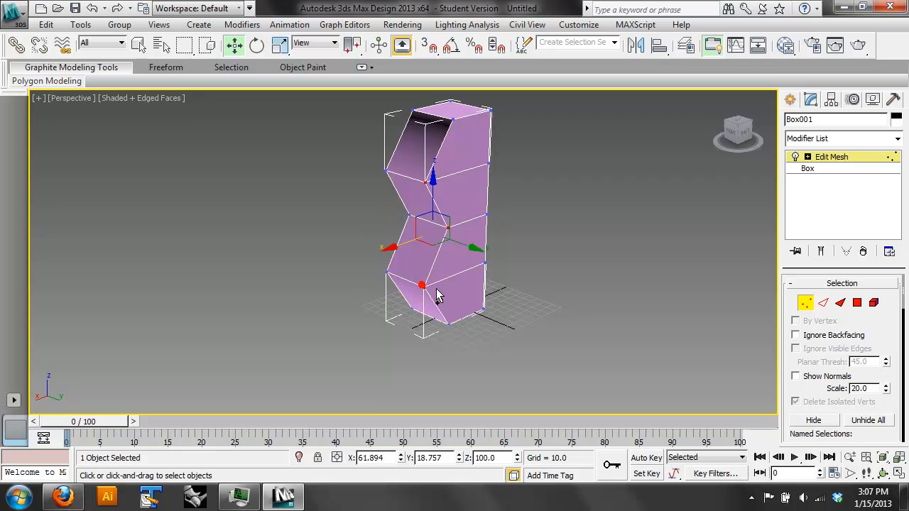
pyautogui.moveTo(432, 243); pyautogui.dragTo(453, 252)
pyautogui.click(805, 303)
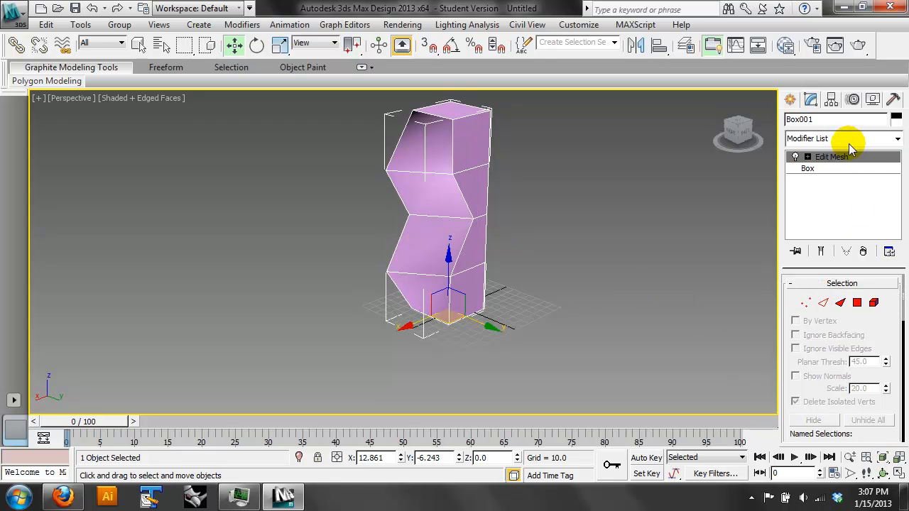
# - Add a Smooth modifier above Edit Mesh and deselect the box to view its faceted shading
pyautogui.click(897, 139)
pyautogui.moveTo(892, 160); pyautogui.dragTo(900, 336)
pyautogui.click(842, 416)
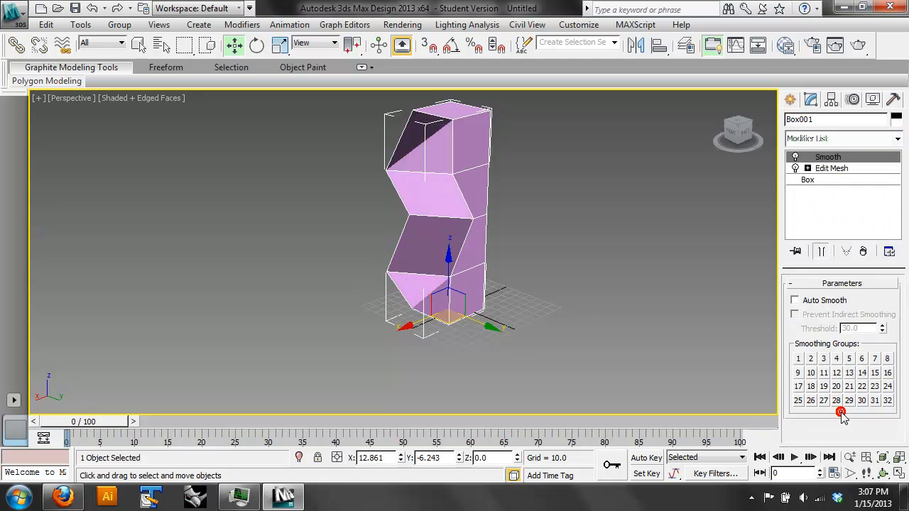
pyautogui.click(608, 270)
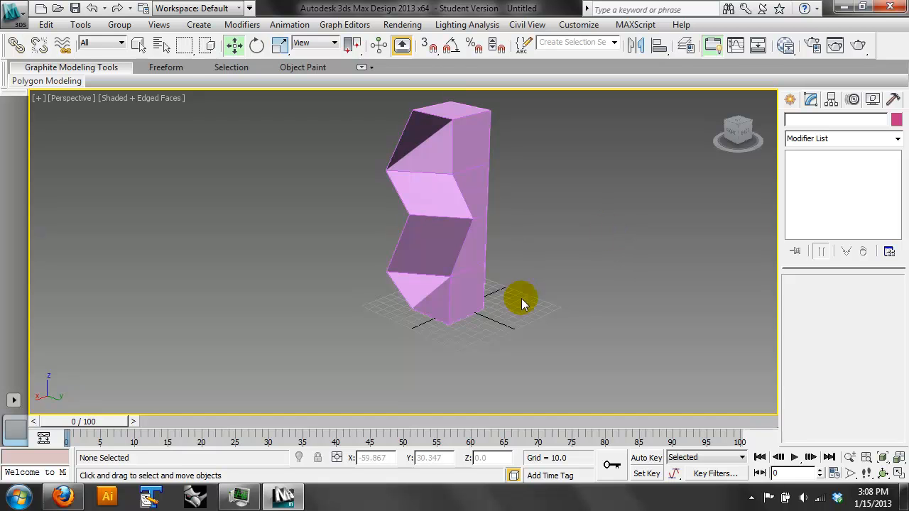
# - Reselect the box, remove its Smooth modifier and undo the removal
pyautogui.click(448, 216)
pyautogui.click(861, 252)
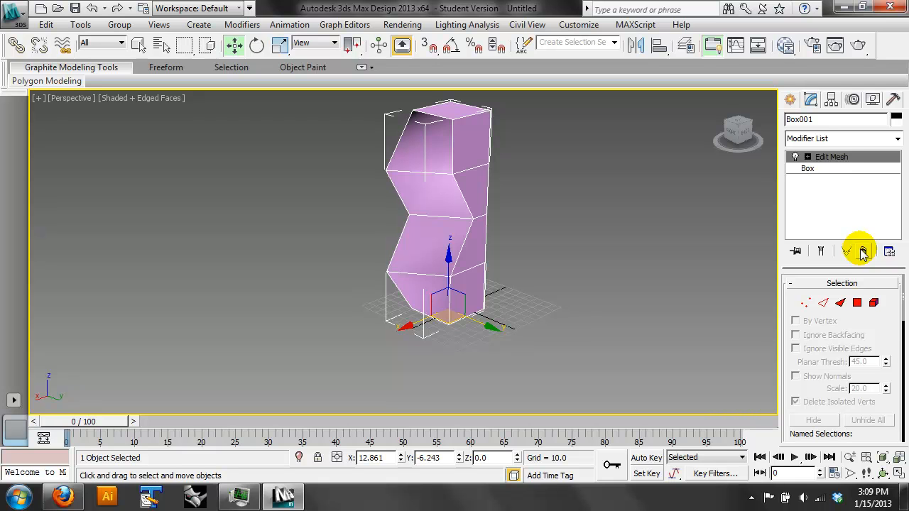
pyautogui.hotkey('ctrl', 'z')
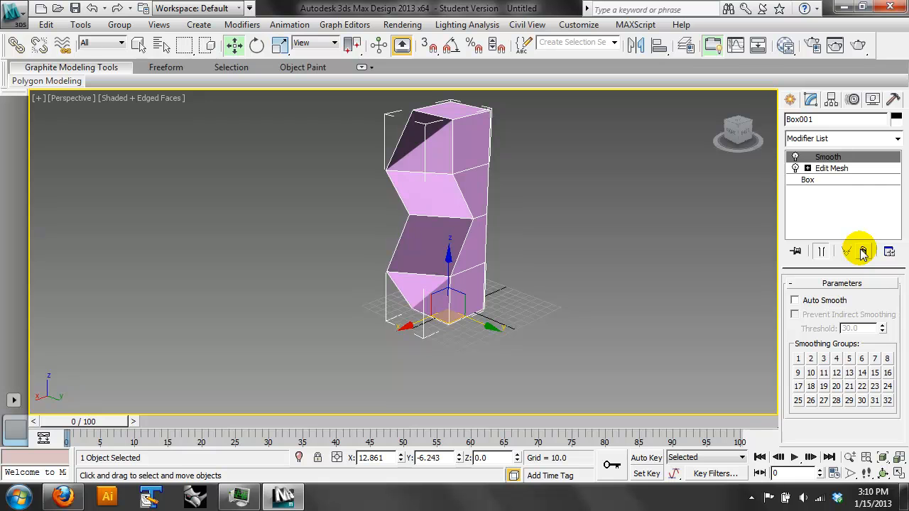
# - Return to the base Box level, accepting the topology warning and suppressing it from showing again
pyautogui.click(836, 180)
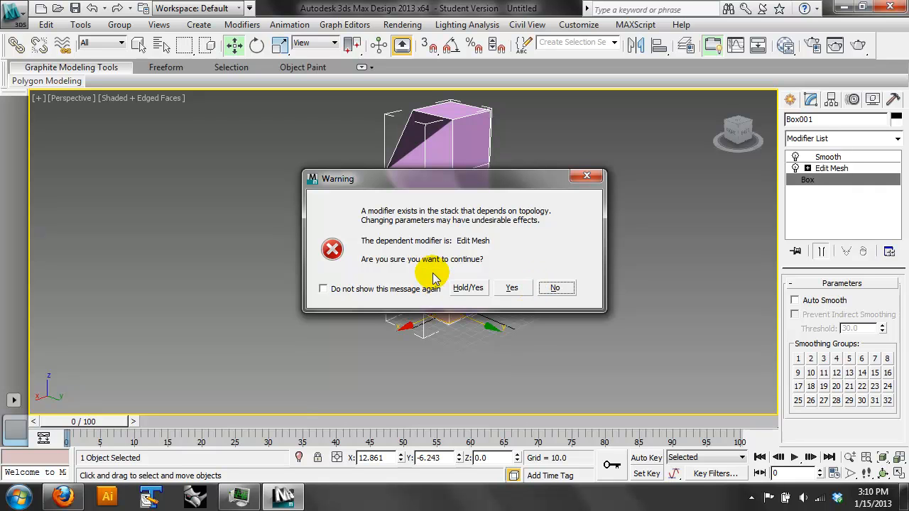
pyautogui.click(416, 288)
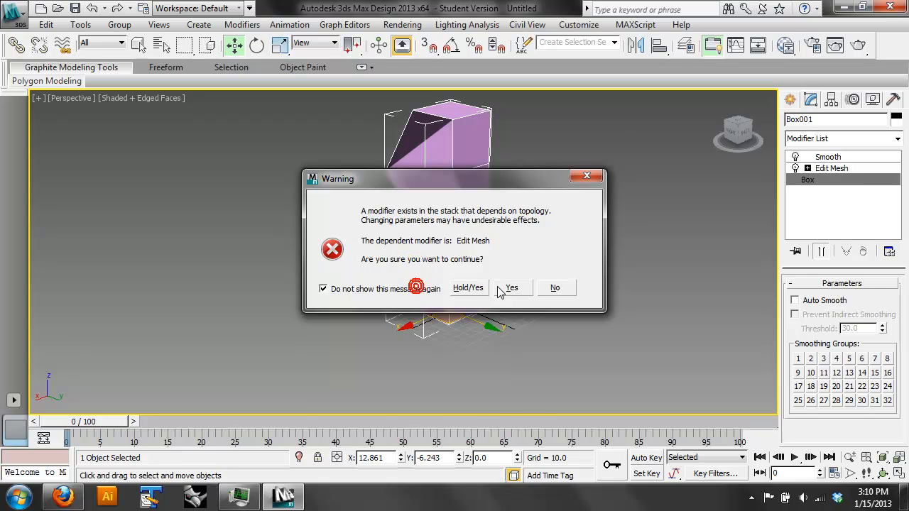
pyautogui.click(511, 288)
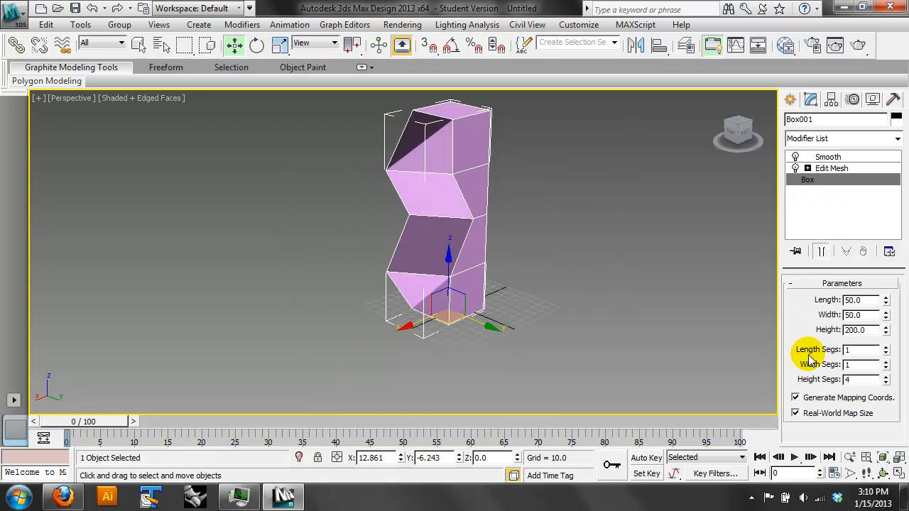
# - Increase the base box's height segments to 8 and width segments to 6 beneath the Edit Mesh modifier
pyautogui.click(885, 375)
pyautogui.click(886, 375)
pyautogui.click(885, 375)
pyautogui.click(885, 375)
pyautogui.click(886, 361)
pyautogui.click(885, 361)
pyautogui.click(885, 361)
pyautogui.click(886, 361)
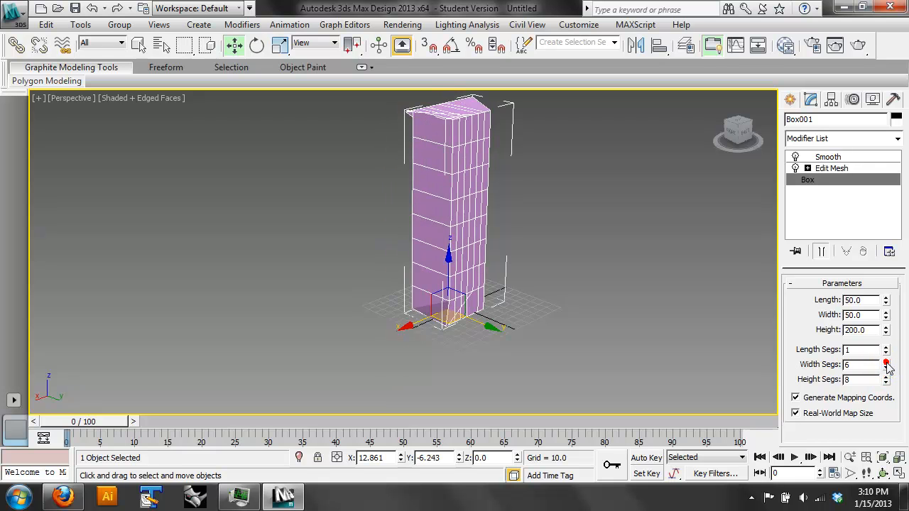
# - Reduce the base box's width segments to 1 and height segments to 4
pyautogui.click(885, 361)
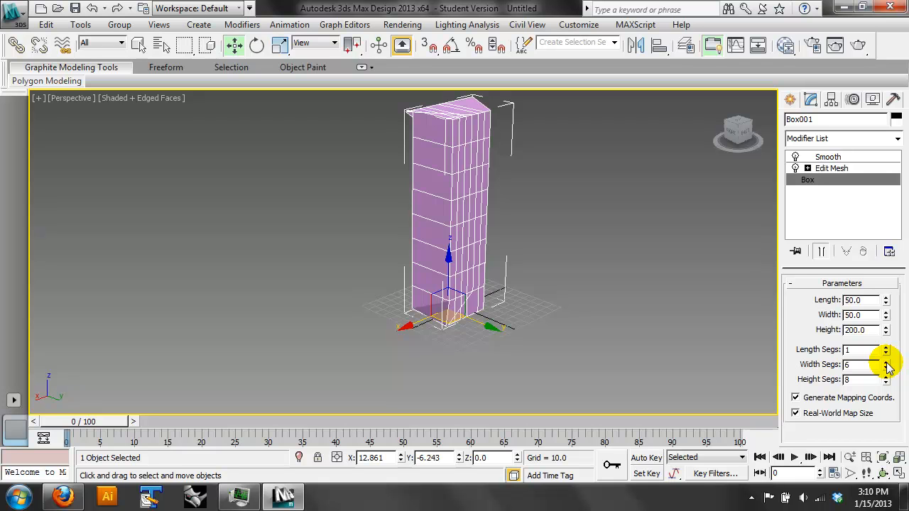
pyautogui.click(886, 366)
pyautogui.click(886, 366)
pyautogui.click(886, 366)
pyautogui.click(886, 367)
pyautogui.click(886, 366)
pyautogui.click(886, 366)
pyautogui.click(886, 366)
pyautogui.click(886, 367)
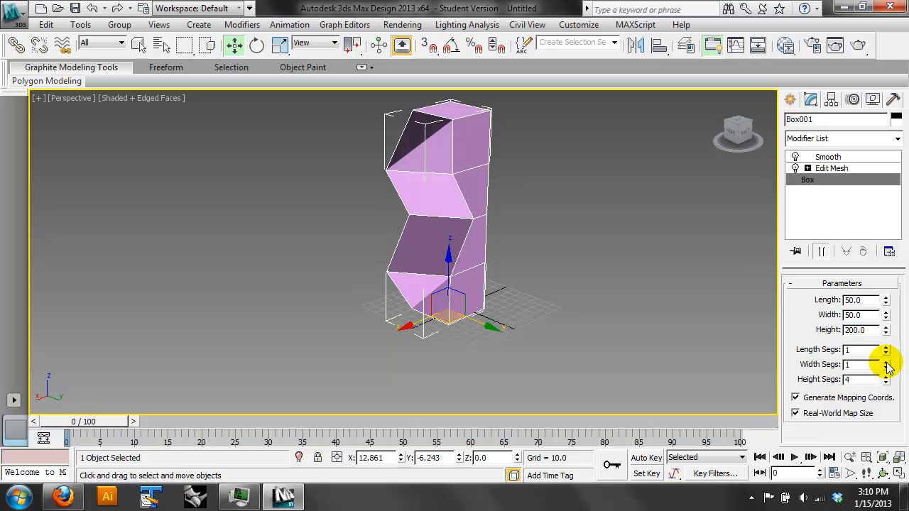
# - At Edit Mesh's Vertex level, select the top row of vertices in the front view and move it far upward
pyautogui.click(807, 170)
pyautogui.click(834, 179)
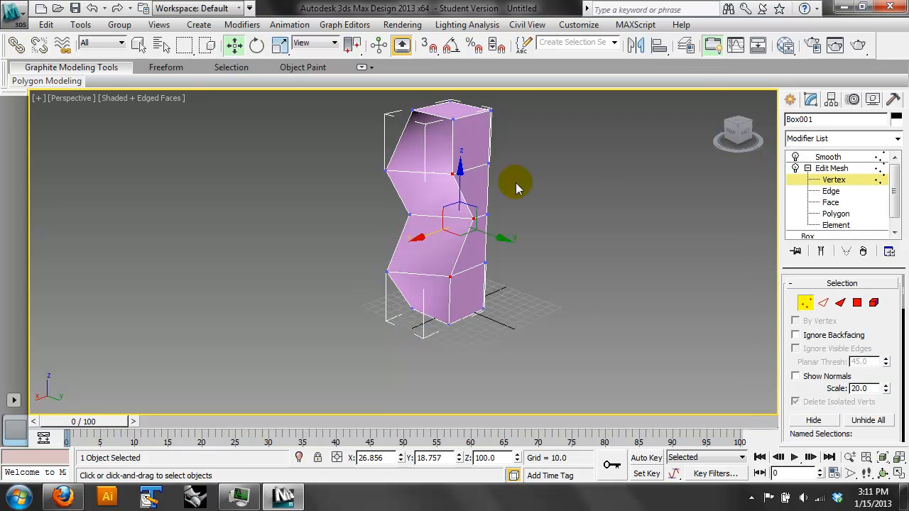
pyautogui.press('f')
pyautogui.moveTo(481, 109); pyautogui.dragTo(380, 147)
pyautogui.moveTo(532, 145); pyautogui.dragTo(558, 288, button='middle')
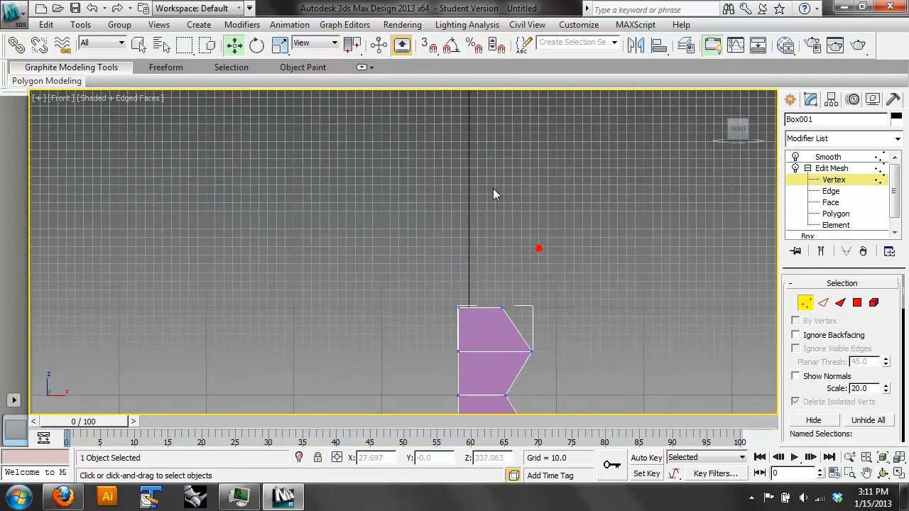
pyautogui.scroll(-3, 522, 226)
pyautogui.moveTo(453, 261); pyautogui.dragTo(477, 107)
pyautogui.click(555, 210)
pyautogui.scroll(-3, 563, 219)
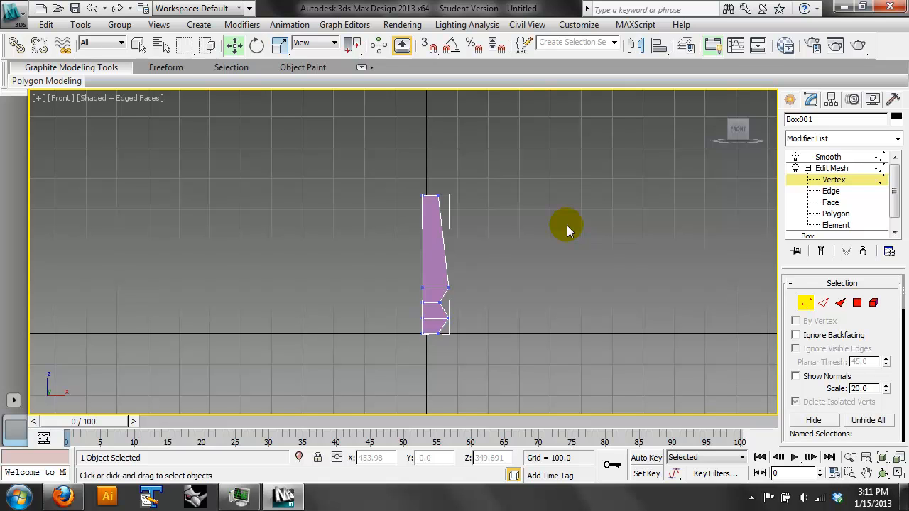
# - Return the top vertices to a Z height of 200 and clear the vertex selection
pyautogui.scroll(2, 566, 225)
pyautogui.write('200')
pyautogui.press('Return')
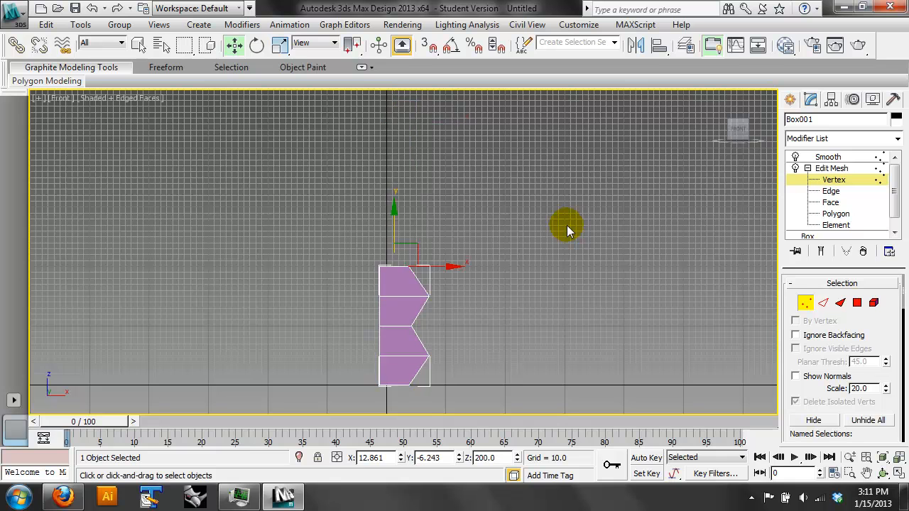
pyautogui.click(567, 225)
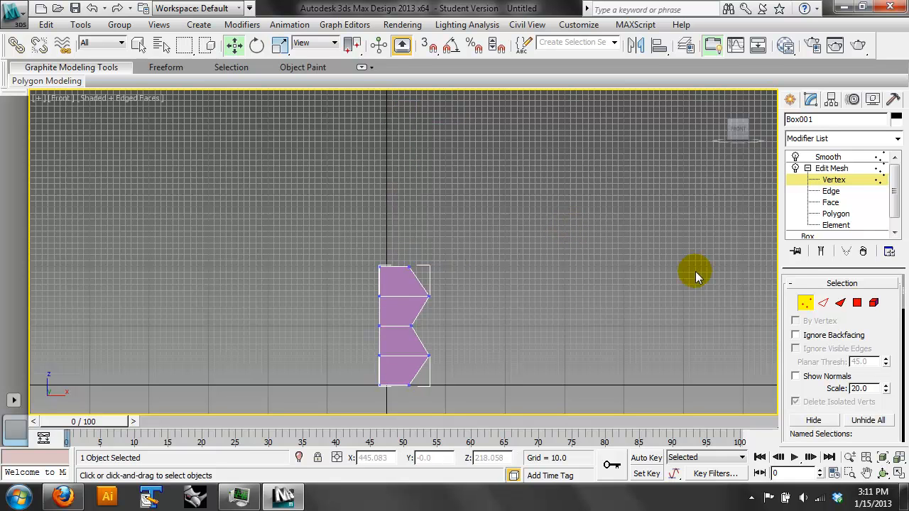
# - Switch Edit Mesh to Edge level and try to select the horizontal mid-height edge in an angled perspective view
pyautogui.click(834, 180)
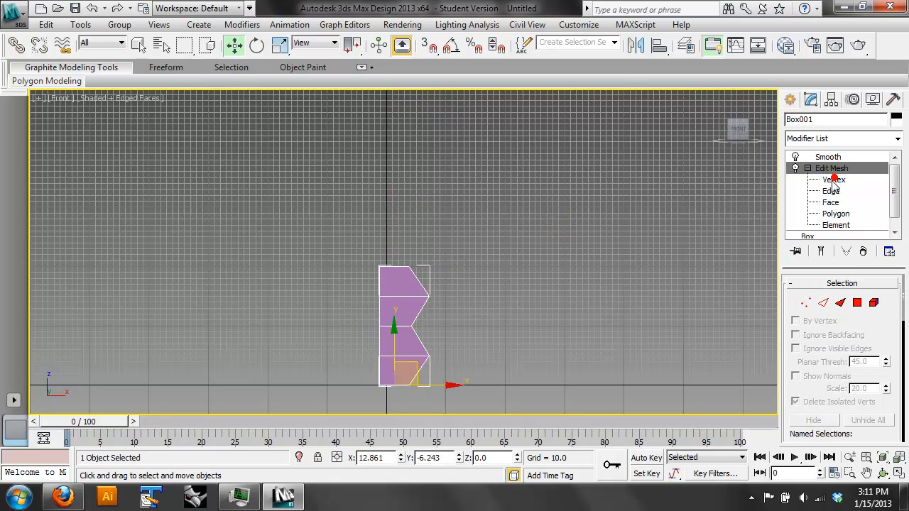
pyautogui.click(822, 303)
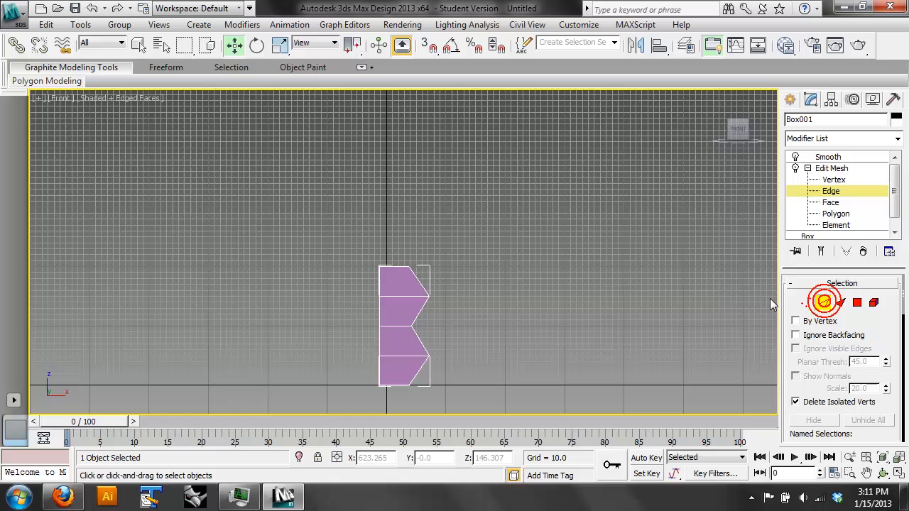
pyautogui.click(416, 297)
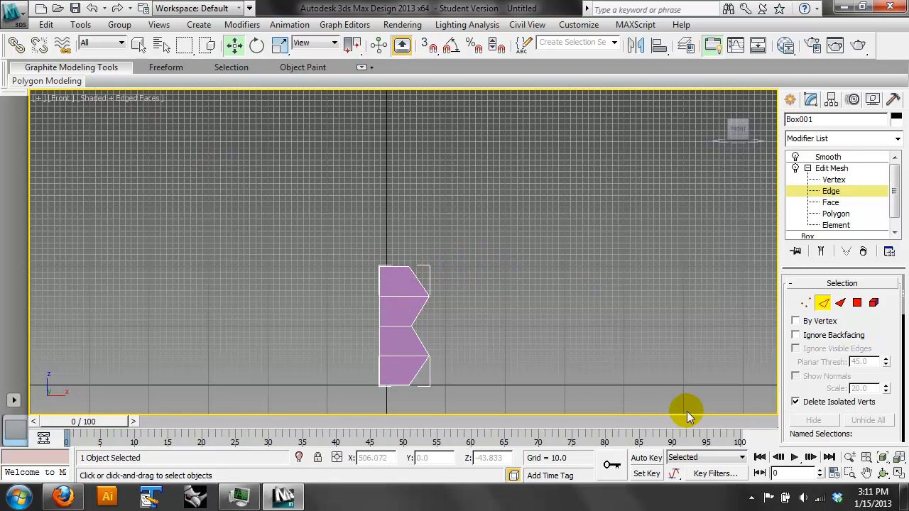
pyautogui.press('p')
pyautogui.click(882, 457)
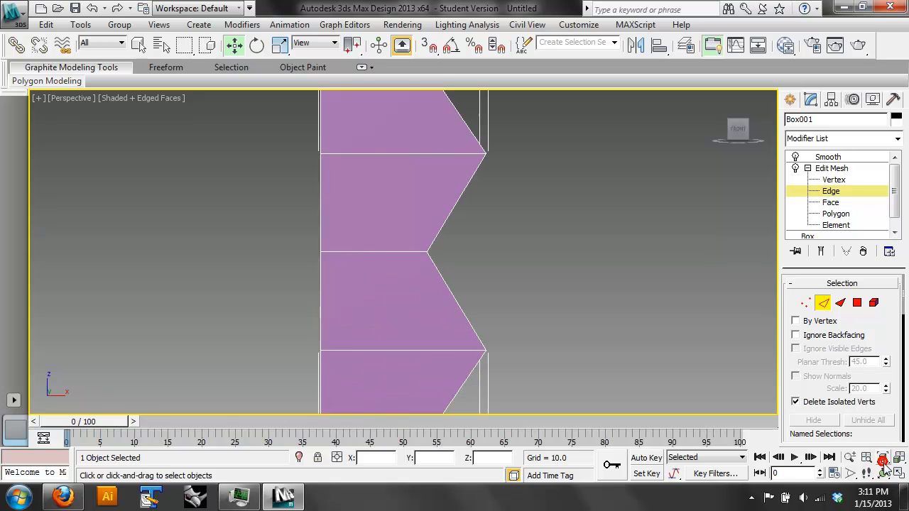
pyautogui.click(883, 473)
pyautogui.moveTo(471, 231); pyautogui.dragTo(264, 265)
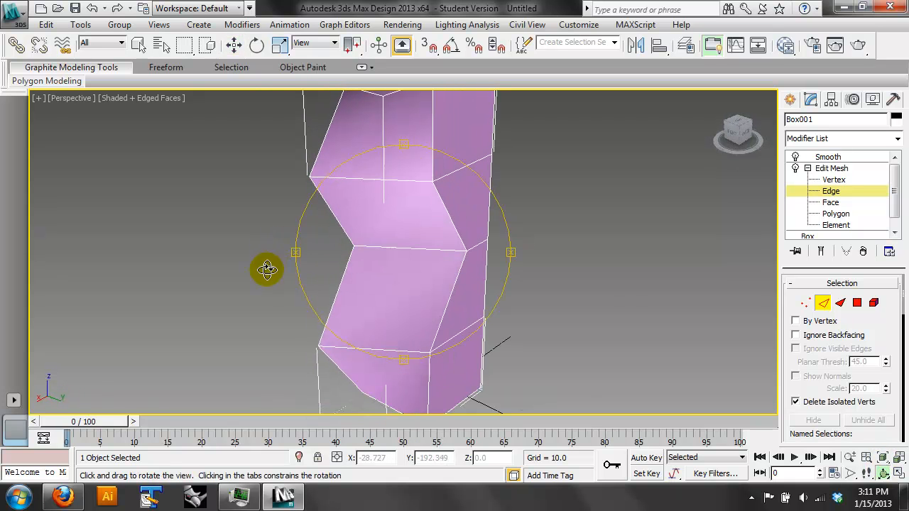
pyautogui.click(238, 44)
pyautogui.click(447, 251)
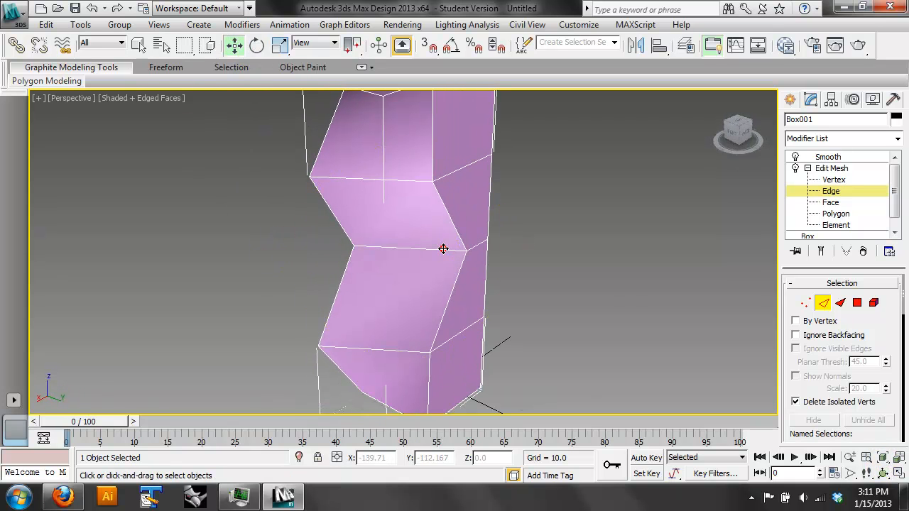
pyautogui.click(446, 254)
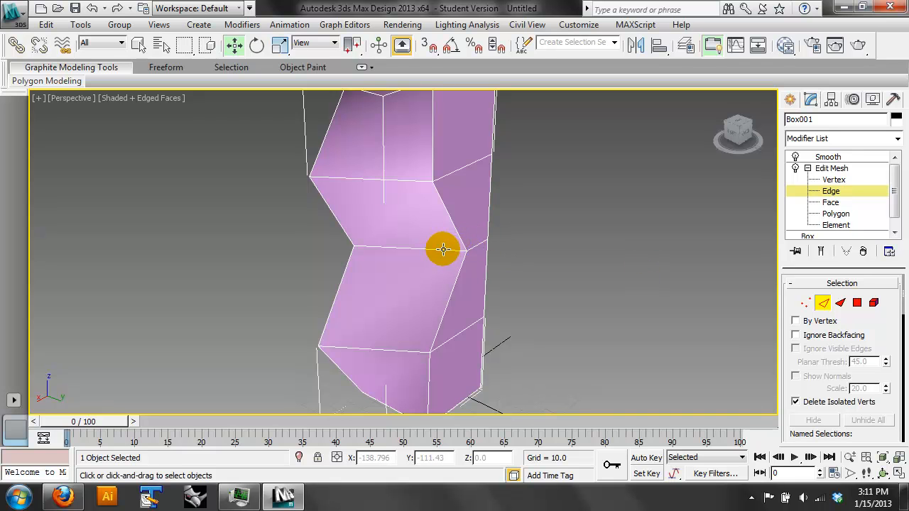
# - Frame the whole box and display the perspective view as Wireframe
pyautogui.press('z')
pyautogui.click(134, 98)
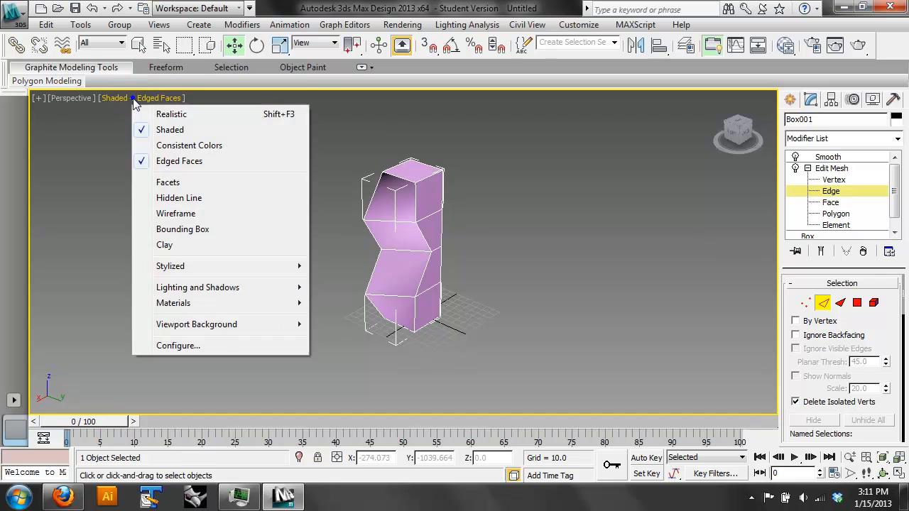
pyautogui.click(165, 213)
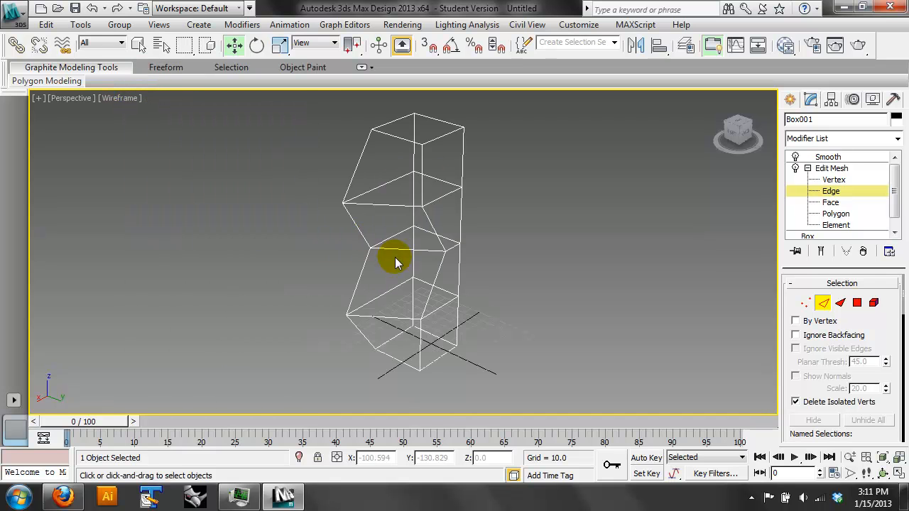
# - Switch Edit Mesh to Face level with By Vertex enabled and try to select a face on the box
pyautogui.click(831, 191)
pyautogui.click(830, 191)
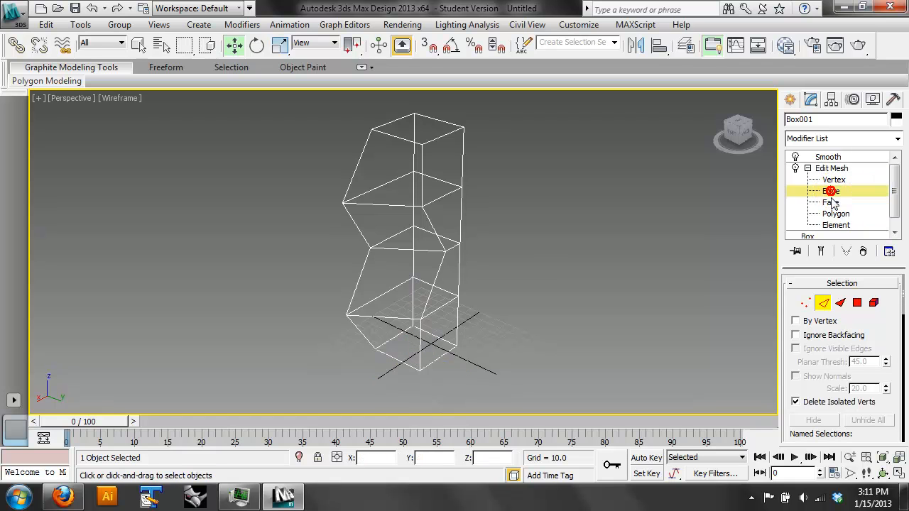
pyautogui.click(840, 303)
pyautogui.click(477, 263)
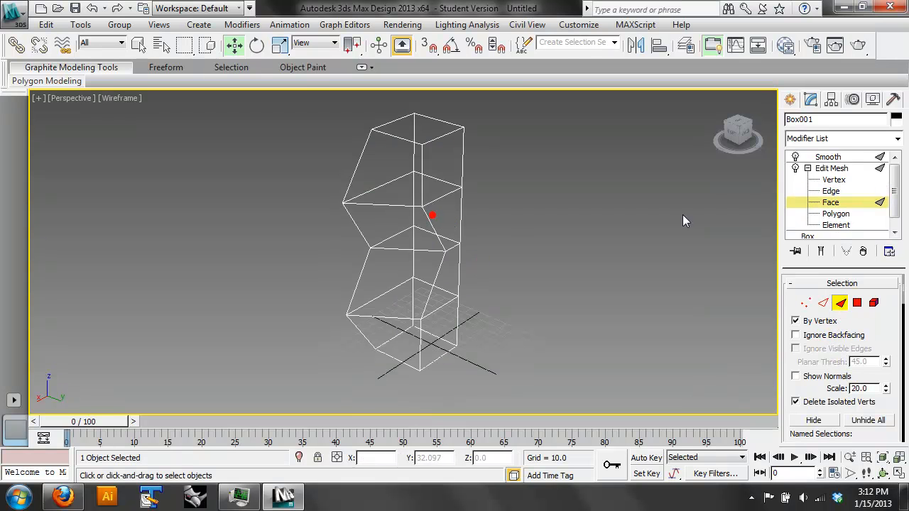
# - Remove the Smooth modifier from the box's modifier stack
pyautogui.click(832, 168)
pyautogui.click(836, 157)
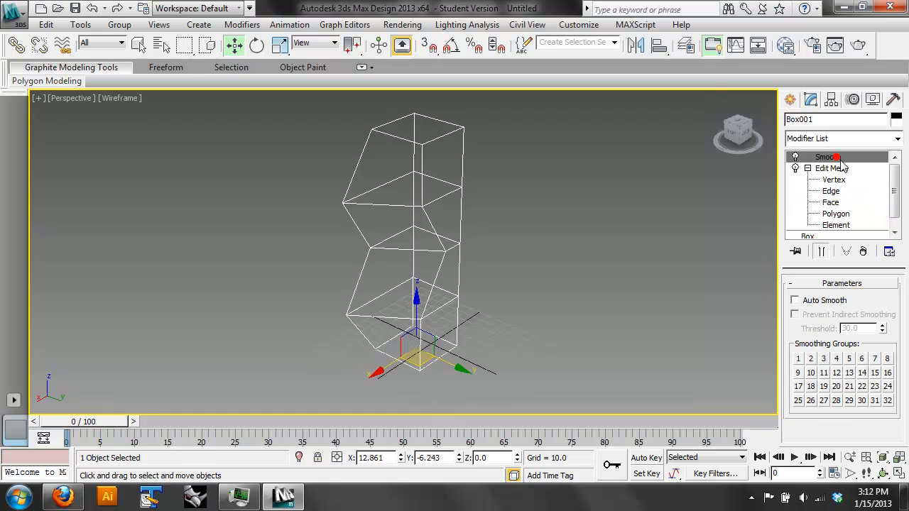
pyautogui.click(864, 253)
# - Try selecting edges of the wireframe box at Edge level, check the selected-edge count and clear the selection
pyautogui.click(823, 303)
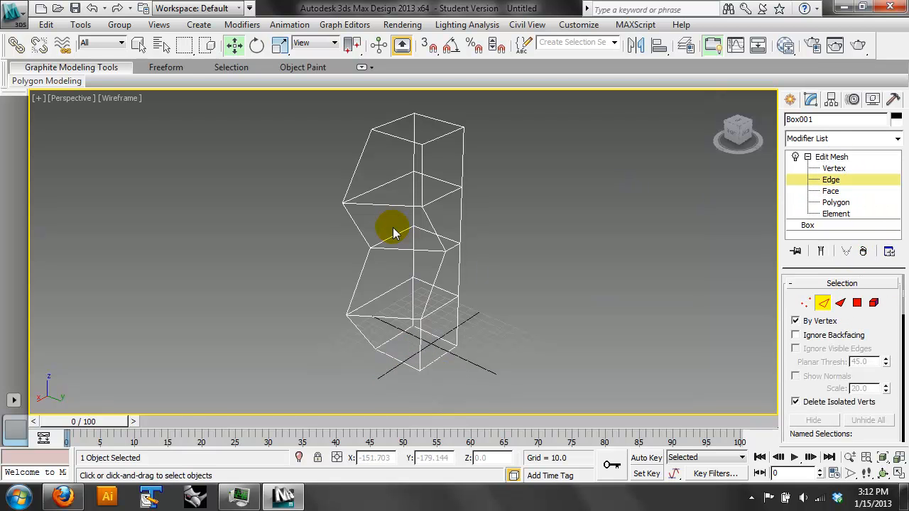
pyautogui.moveTo(360, 257); pyautogui.dragTo(360, 257)
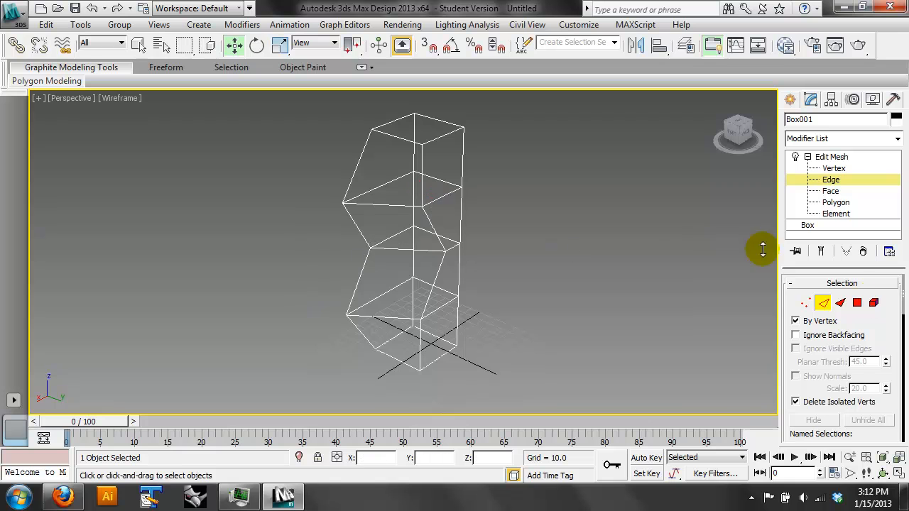
pyautogui.scroll(-3, 874, 325)
pyautogui.moveTo(893, 233); pyautogui.dragTo(888, 197)
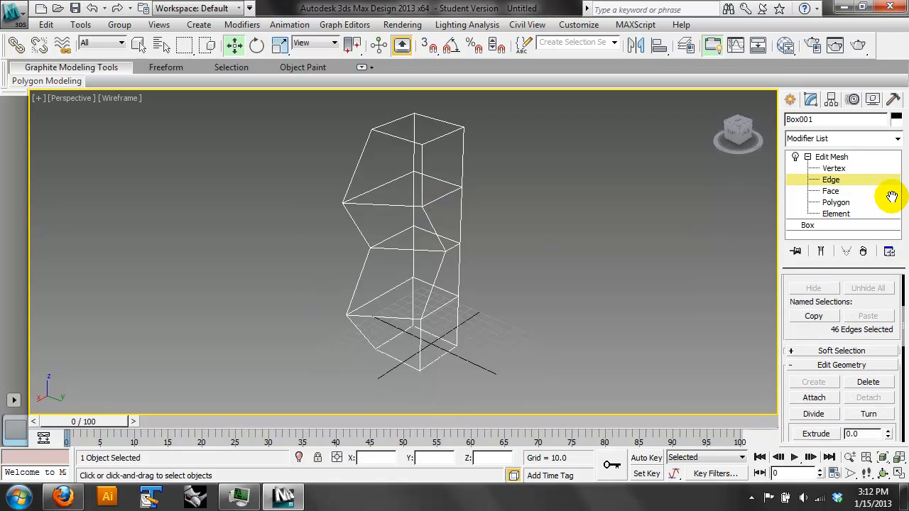
pyautogui.click(582, 186)
# - Try toggling Ignore Backfacing on and off for the edge selection
pyautogui.click(159, 145)
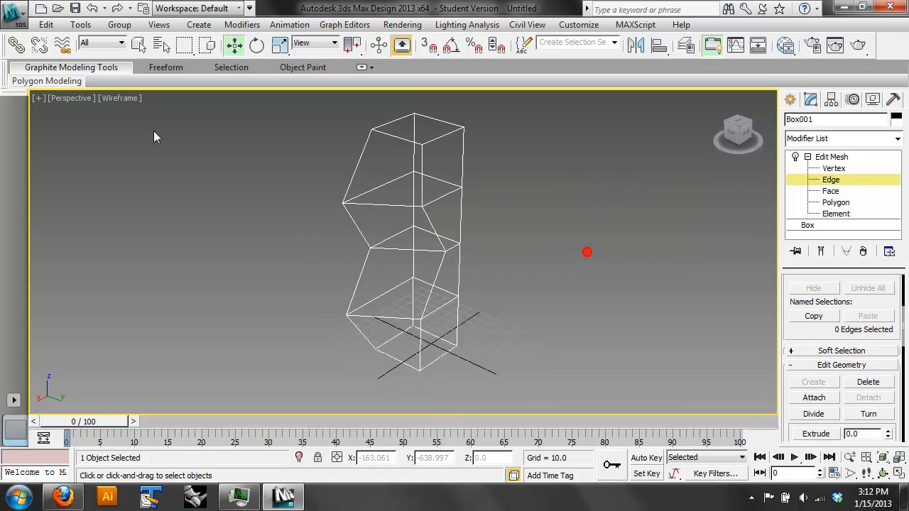
pyautogui.rightClick(129, 176)
pyautogui.click(298, 124)
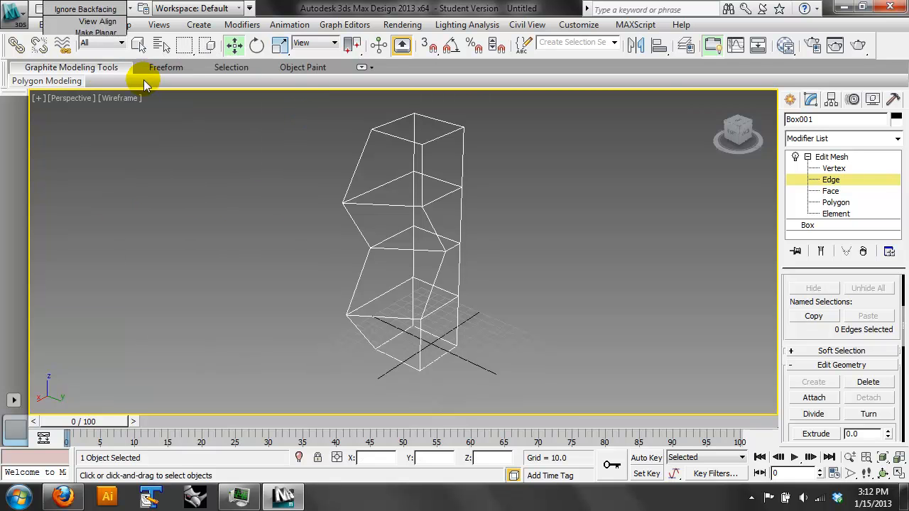
pyautogui.click(122, 99)
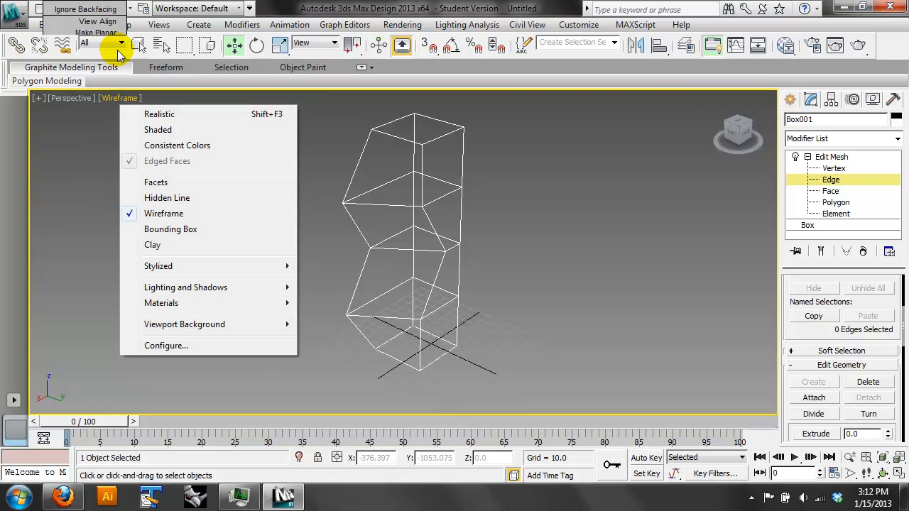
pyautogui.rightClick(342, 178)
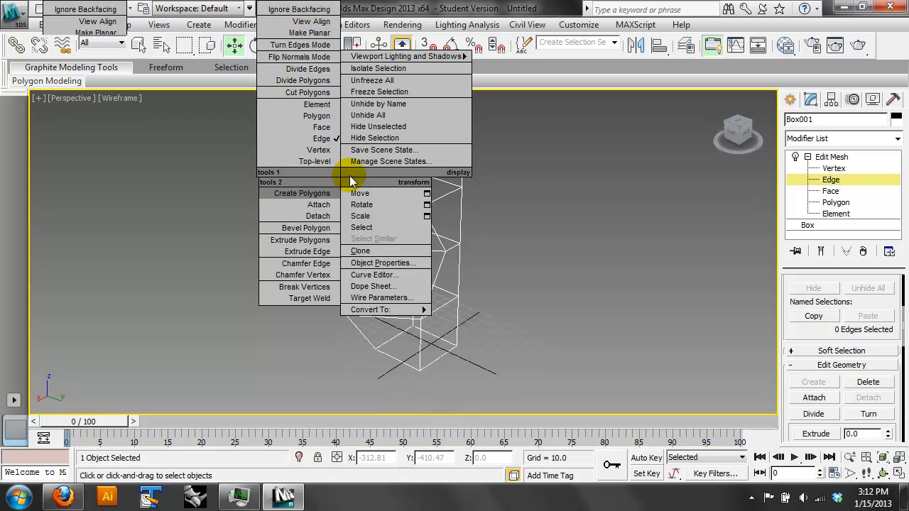
pyautogui.click(310, 10)
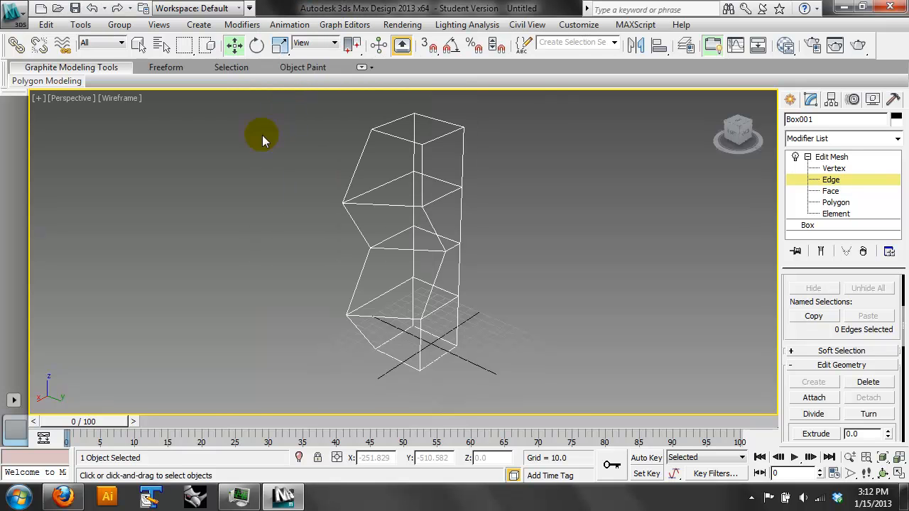
pyautogui.rightClick(250, 162)
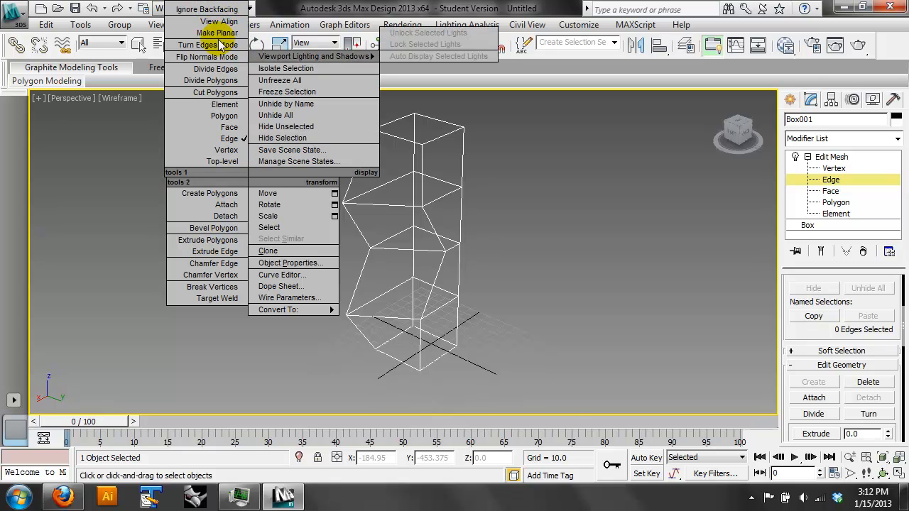
pyautogui.click(202, 9)
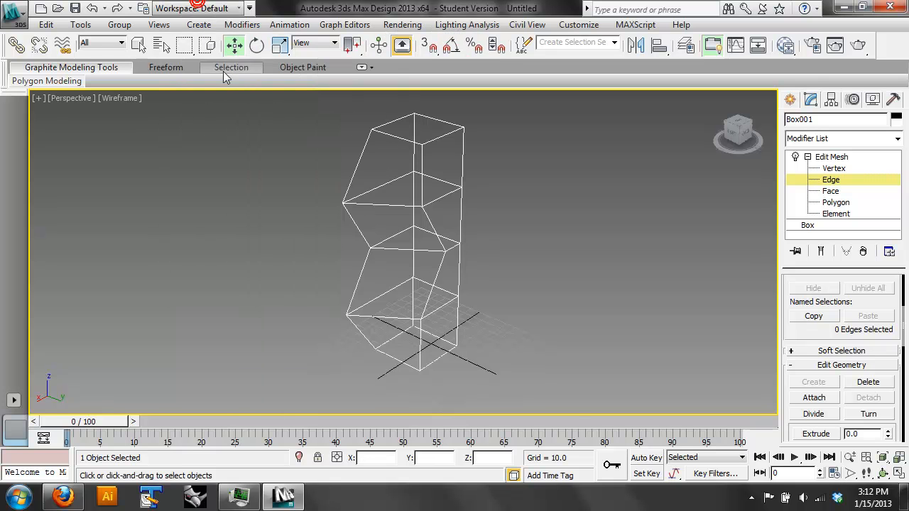
pyautogui.rightClick(233, 173)
pyautogui.click(555, 249)
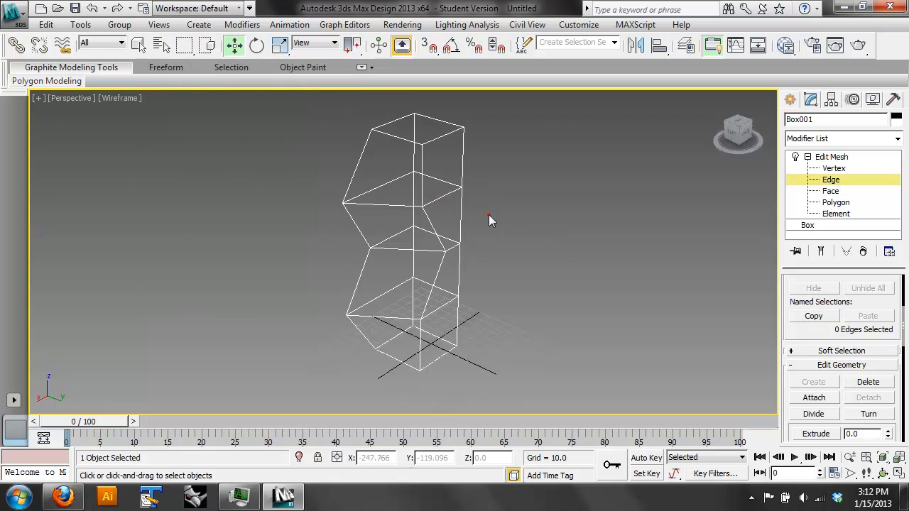
# - Try picking an edge on the box once more and return the perspective view to Shaded display
pyautogui.click(430, 225)
pyautogui.click(129, 103)
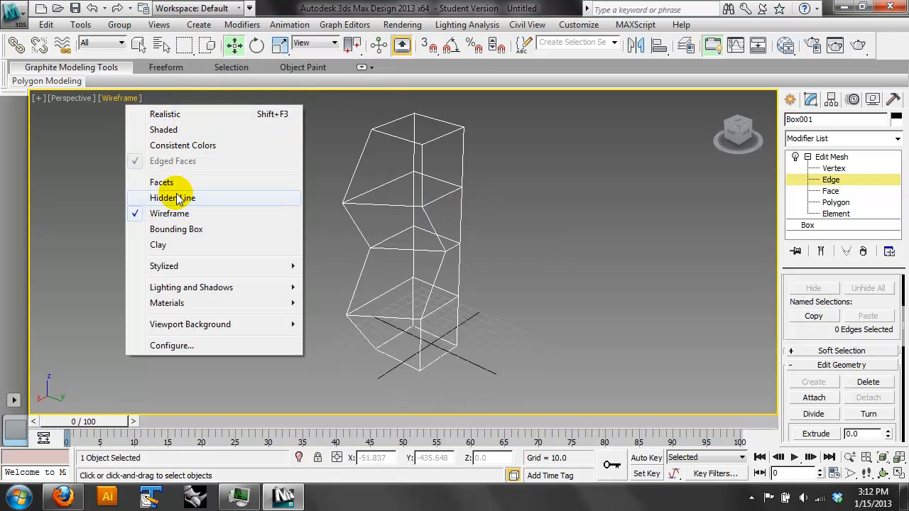
pyautogui.click(171, 129)
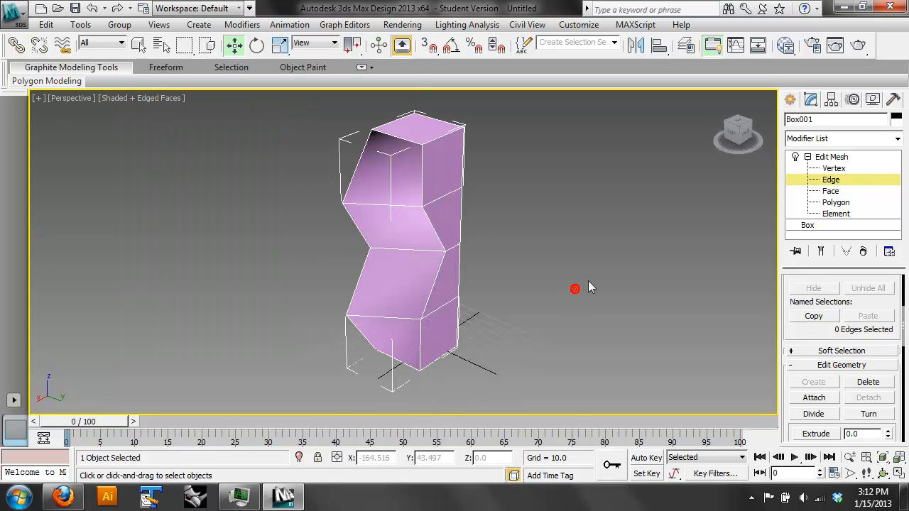
# - Try to select a polygon at Polygon level, and remove the Edit Mesh modifier from the stack
pyautogui.click(849, 203)
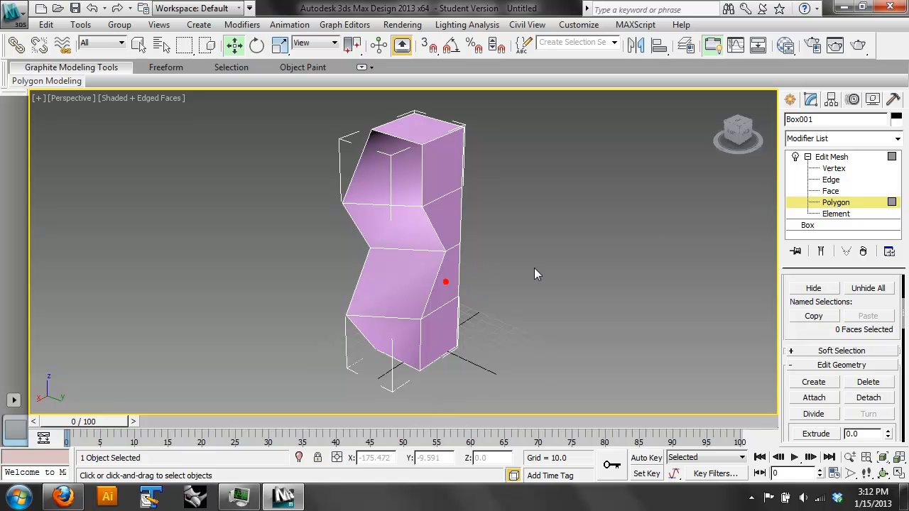
pyautogui.click(823, 157)
pyautogui.click(863, 251)
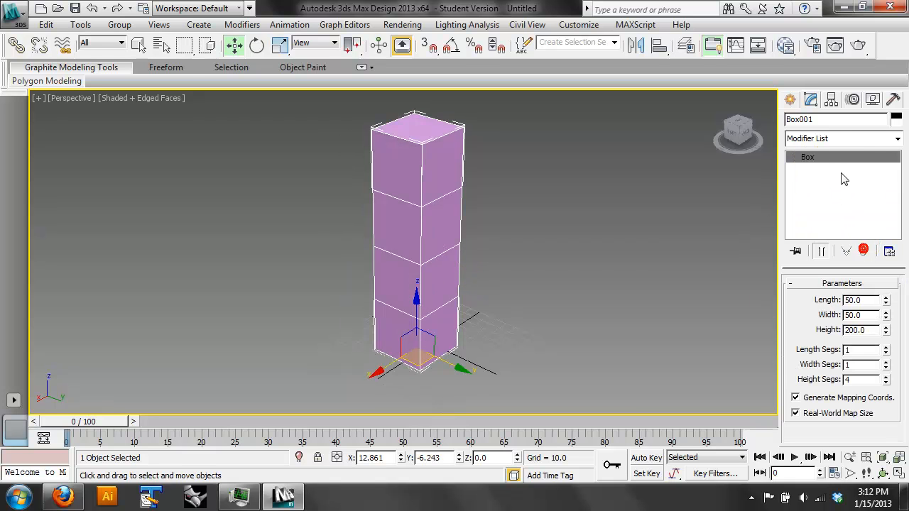
# - Add a fresh Edit Mesh modifier to the plain box
pyautogui.click(897, 138)
pyautogui.moveTo(892, 206); pyautogui.dragTo(876, 268)
pyautogui.click(864, 279)
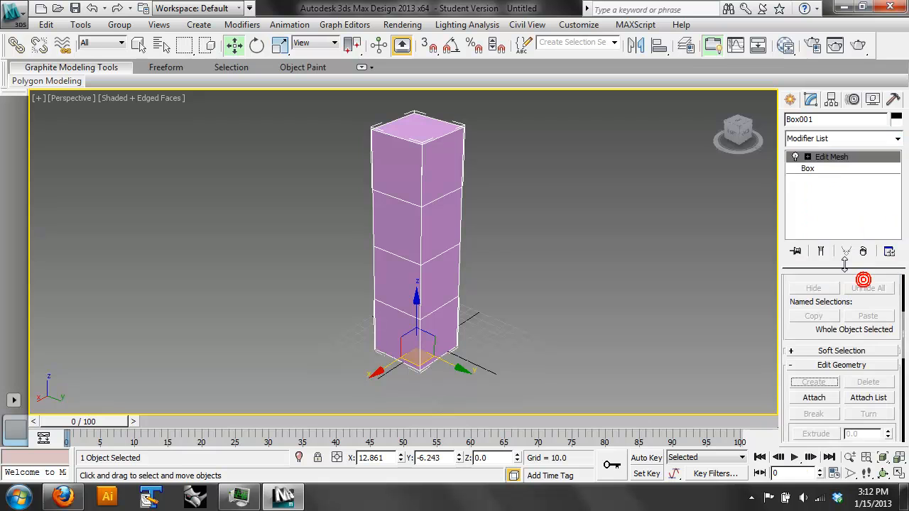
# - Try to select individual vertices on the tall box at the Vertex level of its Edit Mesh modifier
pyautogui.click(807, 157)
pyautogui.click(823, 179)
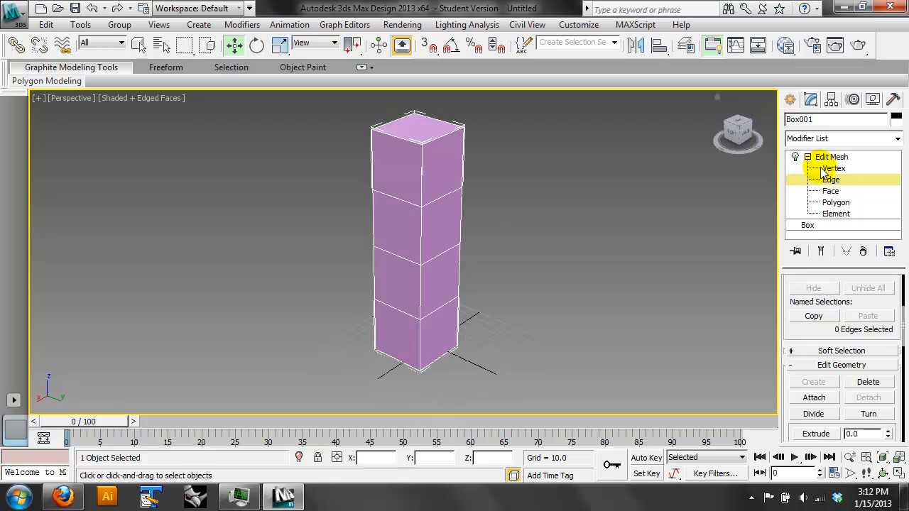
pyautogui.click(827, 169)
pyautogui.click(456, 193)
pyautogui.click(528, 209)
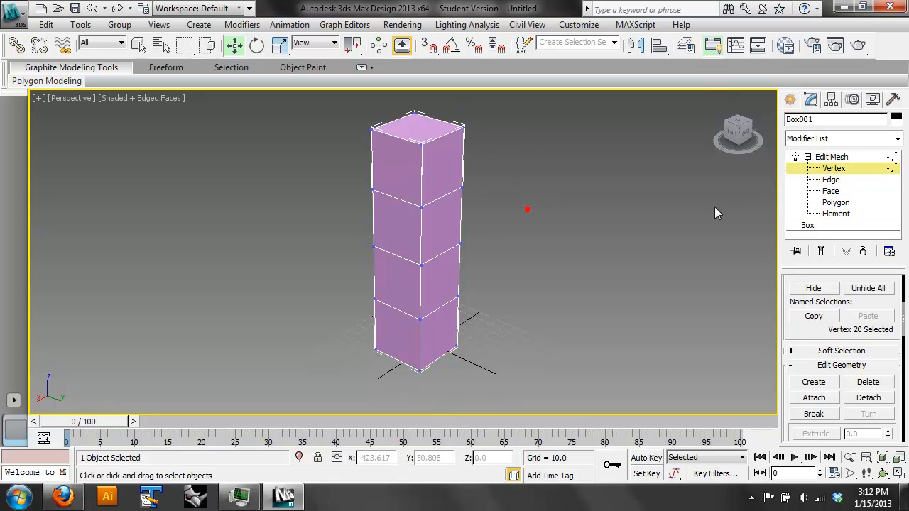
# - Try to pick faces and polygons on the tall box at the Face and Polygon levels of Edit Mesh
pyautogui.click(805, 182)
pyautogui.click(816, 192)
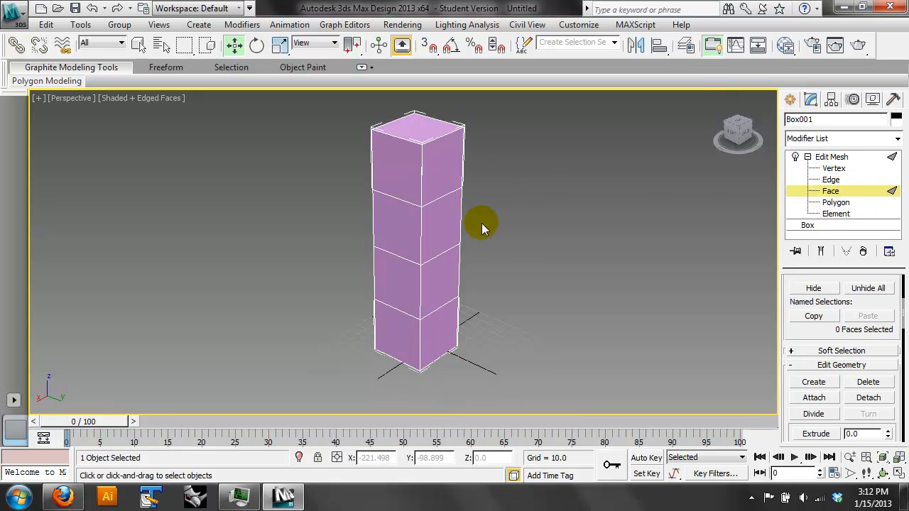
pyautogui.click(850, 199)
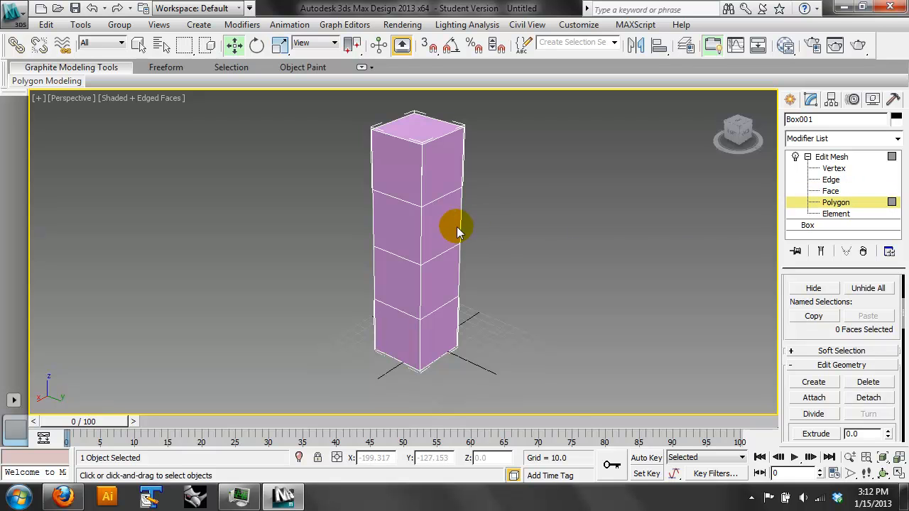
pyautogui.moveTo(368, 295); pyautogui.dragTo(369, 295)
pyautogui.click(317, 296)
pyautogui.rightClick(215, 225)
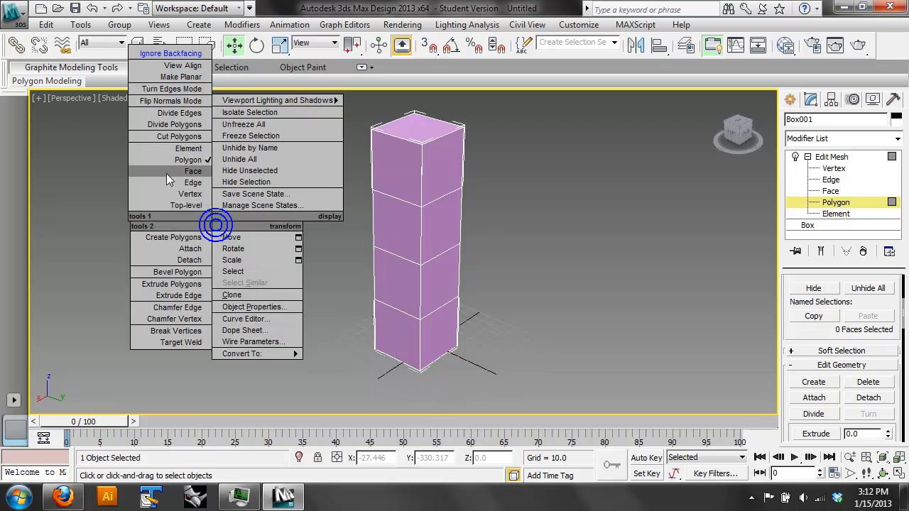
pyautogui.click(534, 236)
pyautogui.moveTo(818, 336); pyautogui.dragTo(818, 292)
# - Create a second box beside the tall one, about 103 long, 98.5 wide and 186 high
pyautogui.click(790, 99)
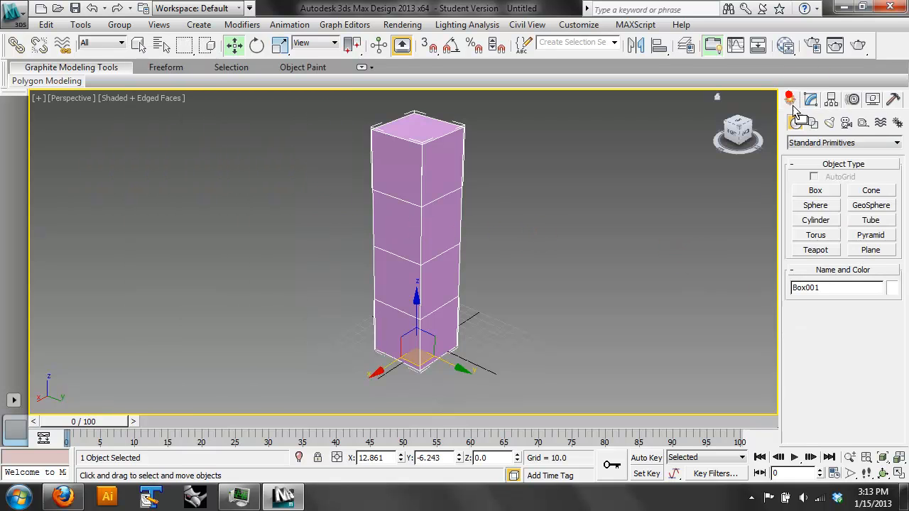
pyautogui.click(815, 190)
pyautogui.moveTo(582, 266); pyautogui.dragTo(628, 344)
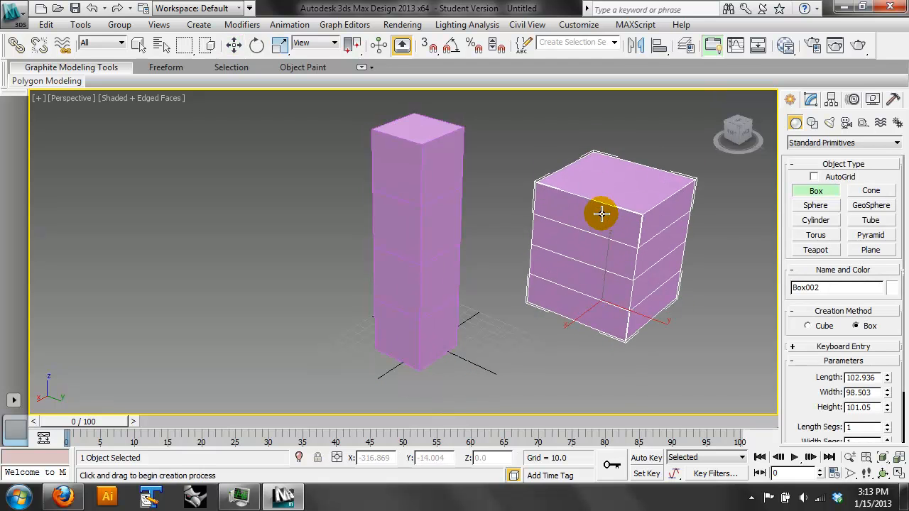
pyautogui.click(602, 154)
# - Apply an Edit Mesh modifier to the new box and expand its sub-object levels
pyautogui.click(814, 100)
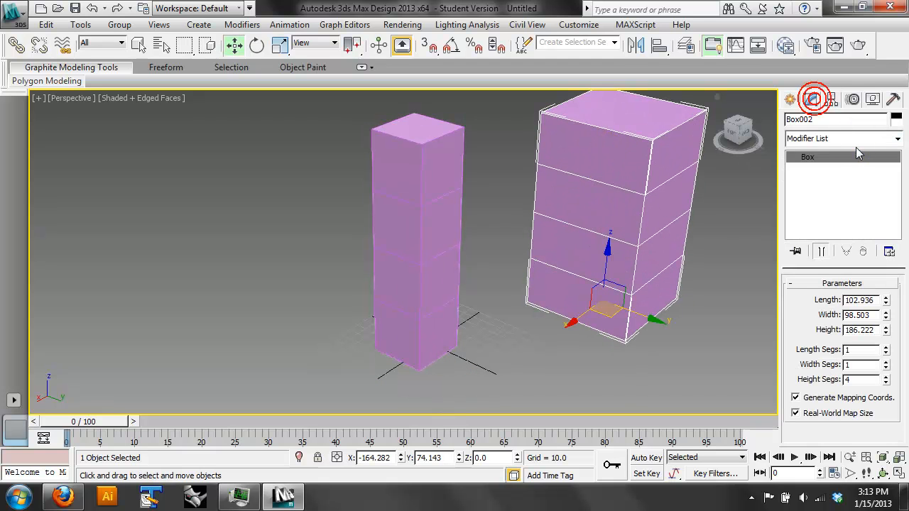
pyautogui.click(854, 140)
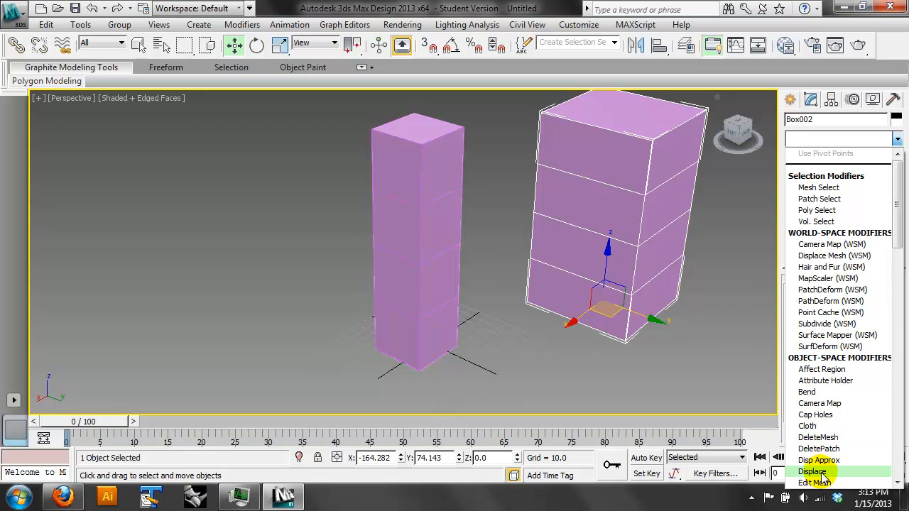
pyautogui.click(813, 482)
pyautogui.click(807, 156)
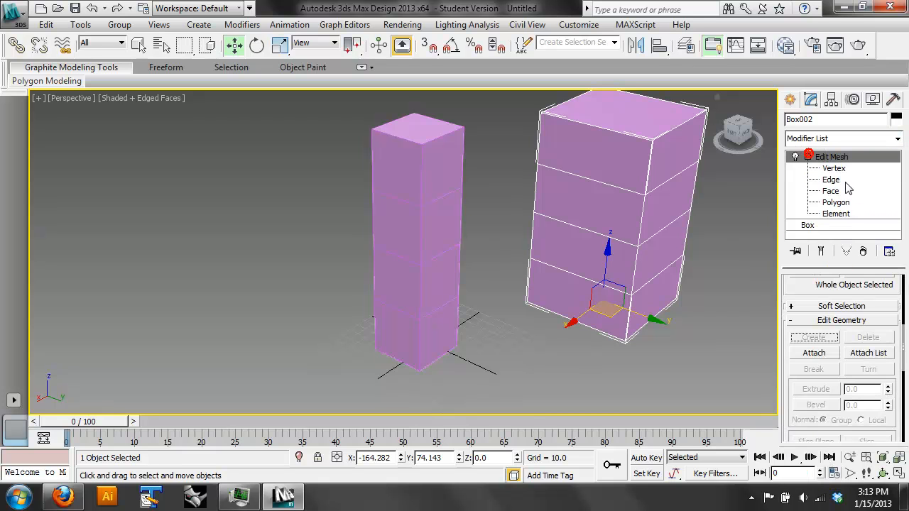
# - Try picking parts of the second box at the Edge, Polygon and Vertex levels of Edit Mesh
pyautogui.click(835, 180)
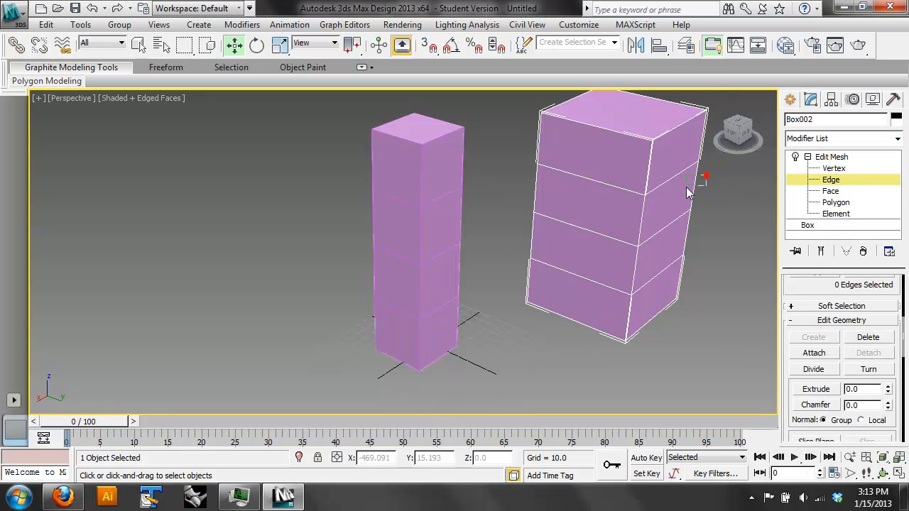
pyautogui.click(836, 202)
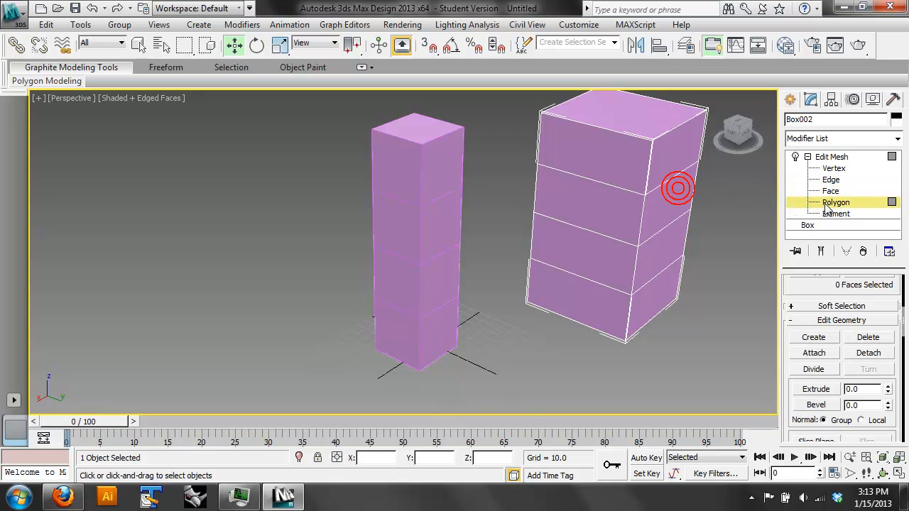
pyautogui.click(849, 156)
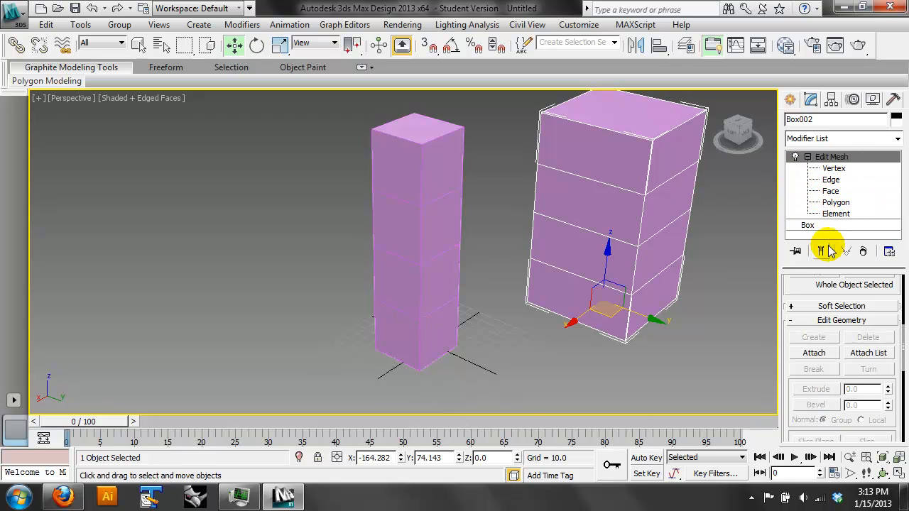
pyautogui.click(832, 169)
pyautogui.moveTo(812, 290); pyautogui.dragTo(831, 417)
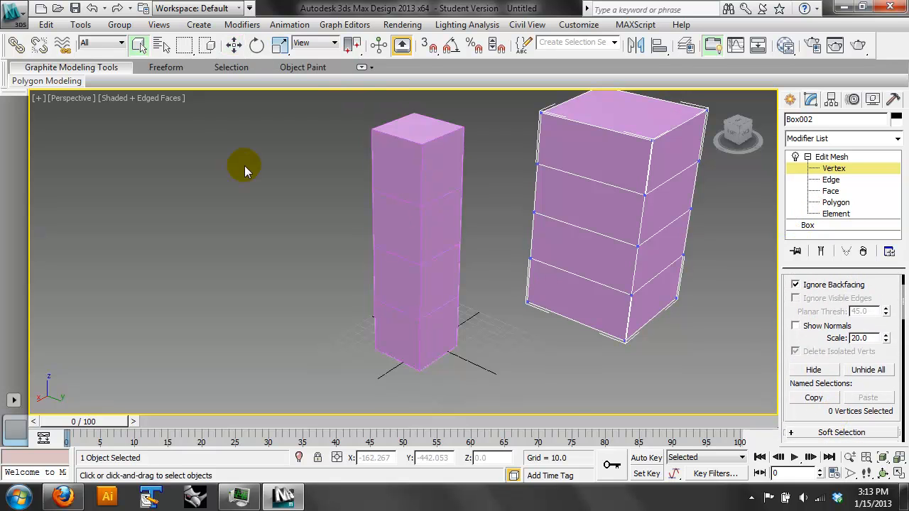
# - Turn off the Keyboard Shortcut Override Toggle while at the Edge level of the second box
pyautogui.click(816, 179)
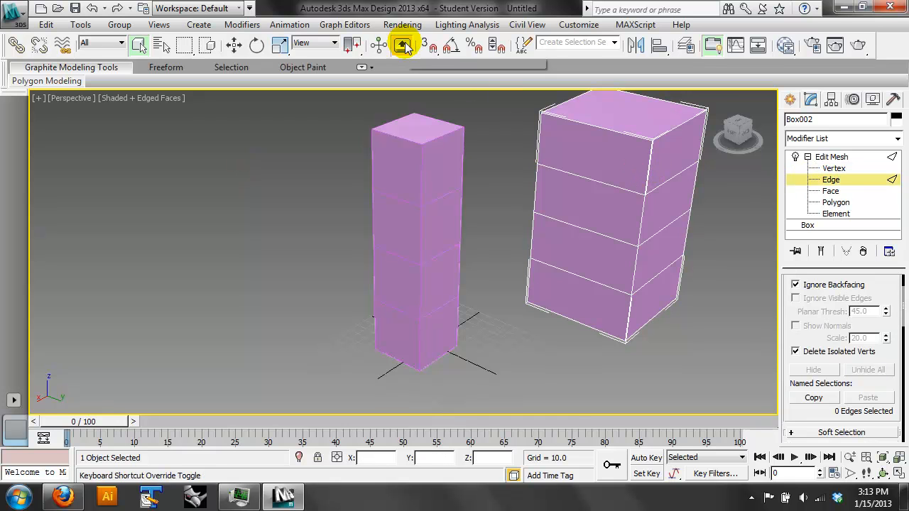
pyautogui.click(305, 43)
pyautogui.click(304, 41)
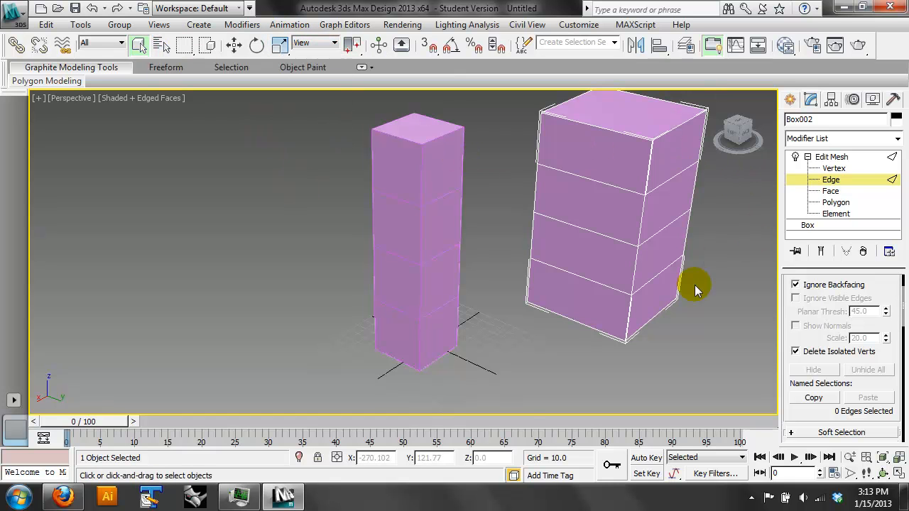
# - Replace the second box's Edit Mesh modifier with an Edit Poly modifier and expand its sub-object levels
pyautogui.click(831, 179)
pyautogui.click(863, 250)
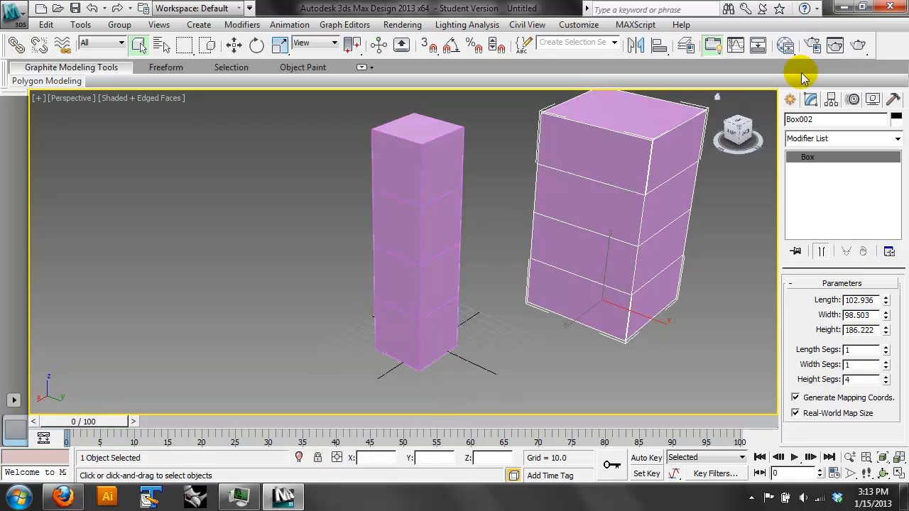
pyautogui.click(896, 139)
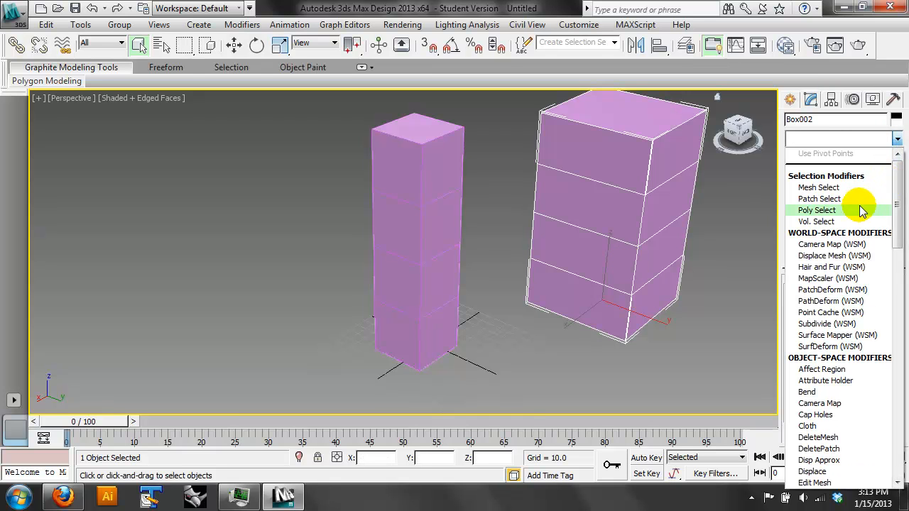
pyautogui.scroll(-1, 856, 469)
pyautogui.click(813, 483)
pyautogui.click(807, 158)
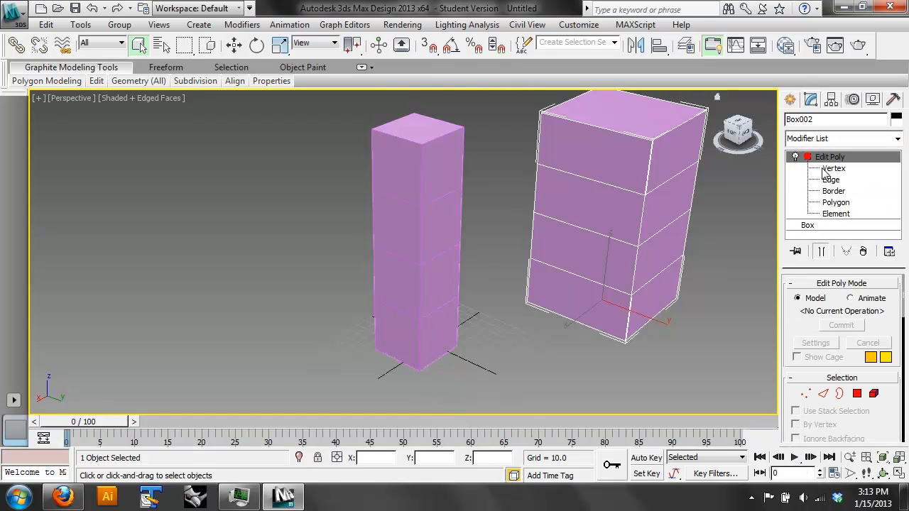
# - Try to pick an edge of the second box at the Edge level of Edit Poly, and reselect the box
pyautogui.click(831, 179)
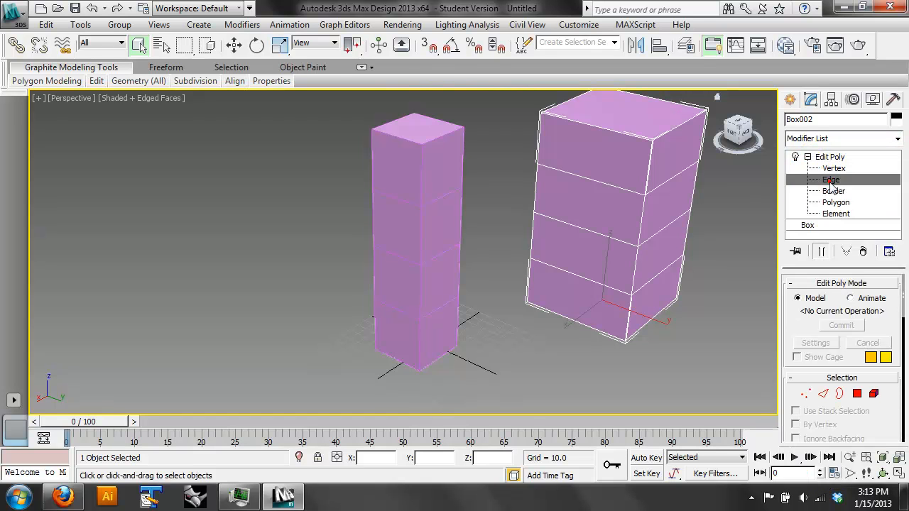
pyautogui.click(643, 172)
pyautogui.moveTo(720, 237); pyautogui.dragTo(603, 266, button='middle')
pyautogui.rightClick(677, 282)
pyautogui.click(645, 266)
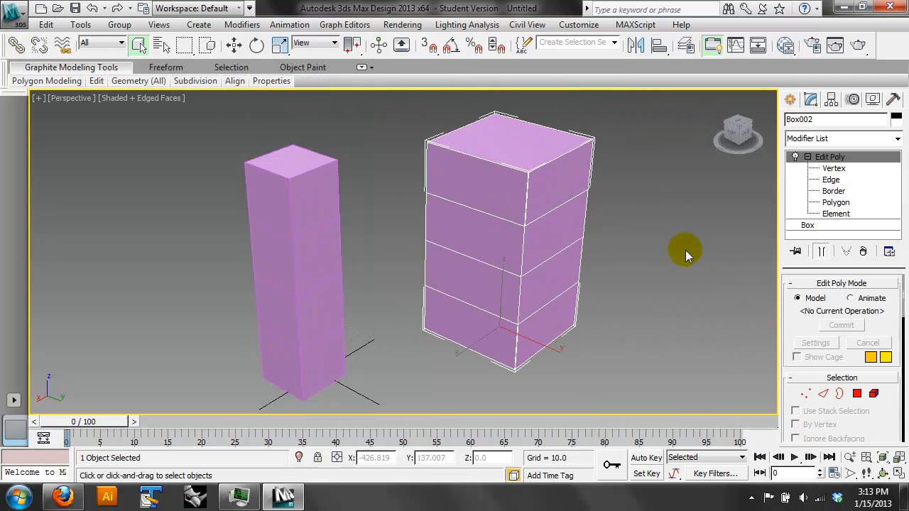
pyautogui.click(592, 174)
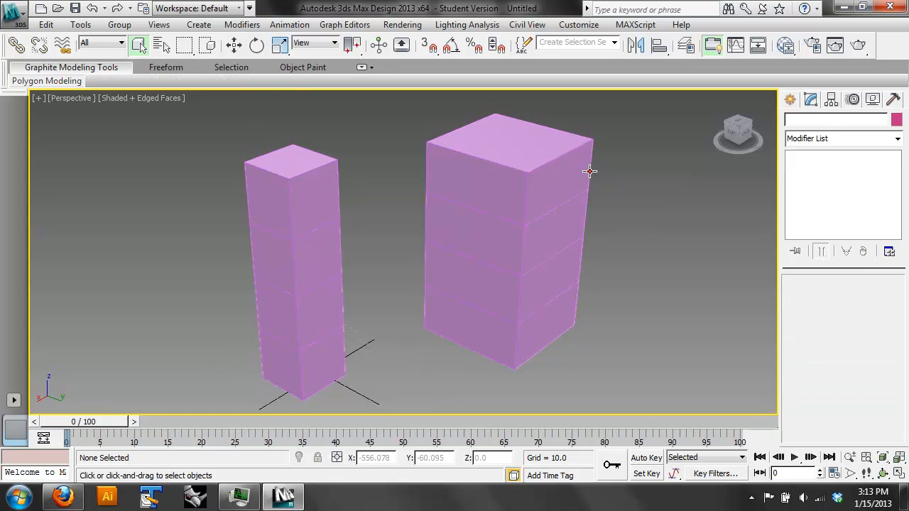
pyautogui.click(576, 174)
# - Move several side edges of the second box at the Edge level of Edit Poly, pulling its middle section inward
pyautogui.click(829, 179)
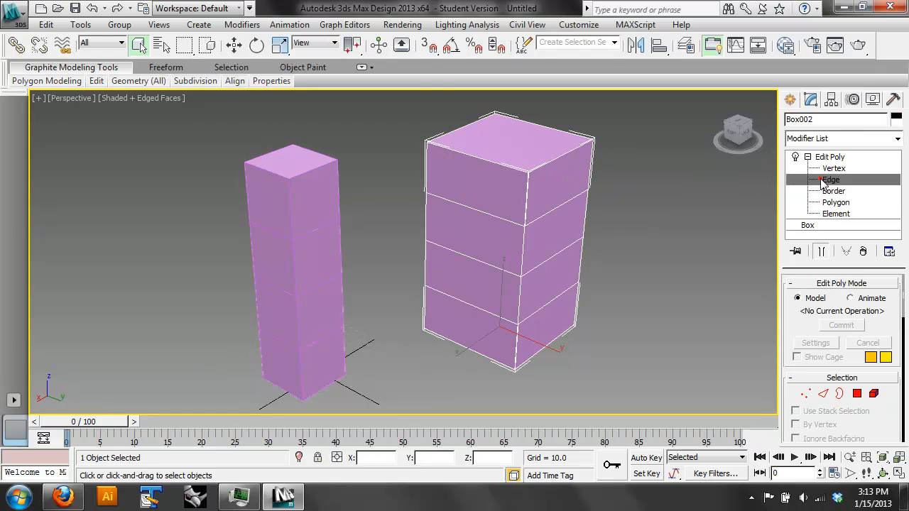
pyautogui.click(585, 194)
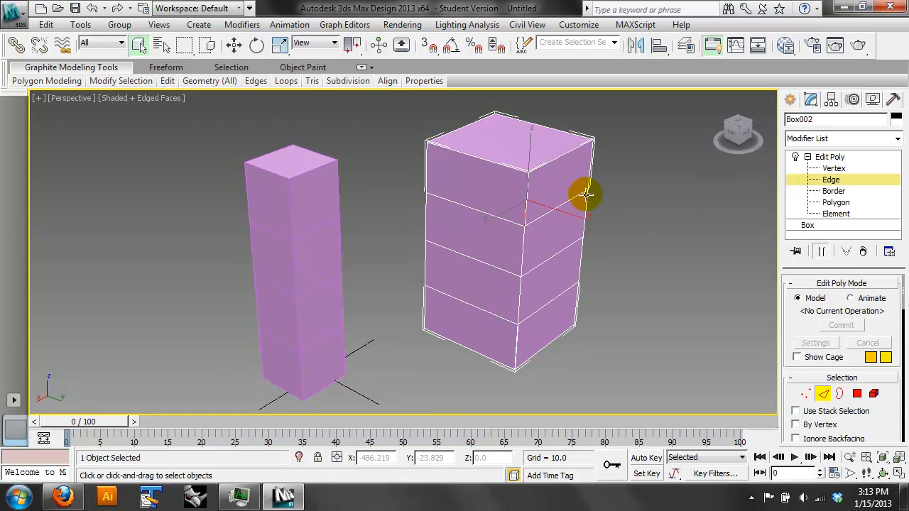
pyautogui.click(235, 45)
pyautogui.moveTo(507, 210); pyautogui.dragTo(548, 255)
pyautogui.click(436, 211)
pyautogui.moveTo(449, 228); pyautogui.dragTo(483, 241)
pyautogui.click(590, 246)
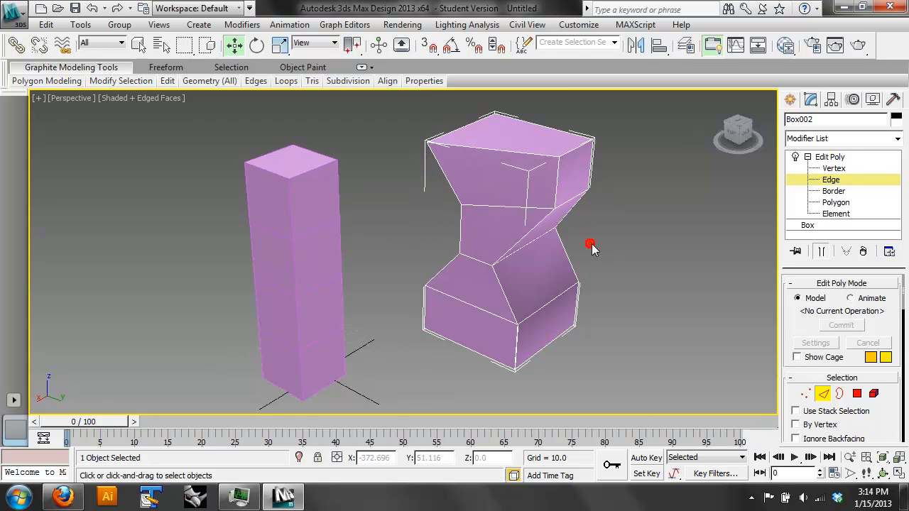
# - Rotate the vertical edge on the left of the second box's pinched middle by about 46 degrees around Y
pyautogui.click(458, 222)
pyautogui.click(257, 45)
pyautogui.moveTo(442, 207); pyautogui.dragTo(509, 166)
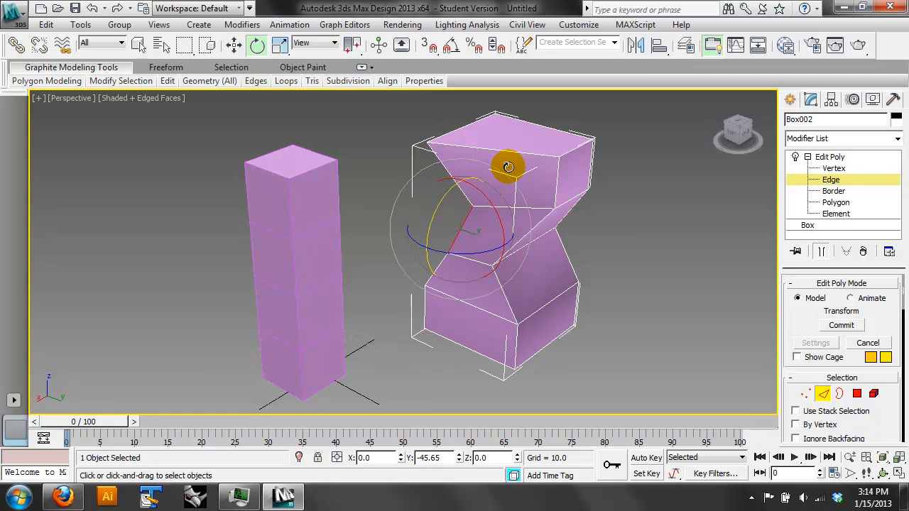
# - Rotate the second box's rear top edge and the slanted edge on its lower right side
pyautogui.click(534, 155)
pyautogui.moveTo(519, 115); pyautogui.dragTo(579, 139)
pyautogui.click(578, 138)
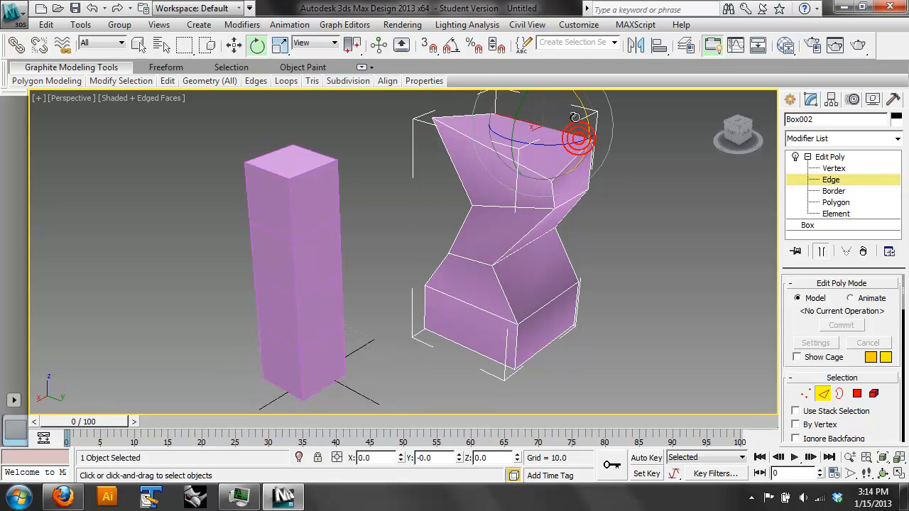
pyautogui.click(563, 243)
pyautogui.moveTo(606, 211); pyautogui.dragTo(604, 203)
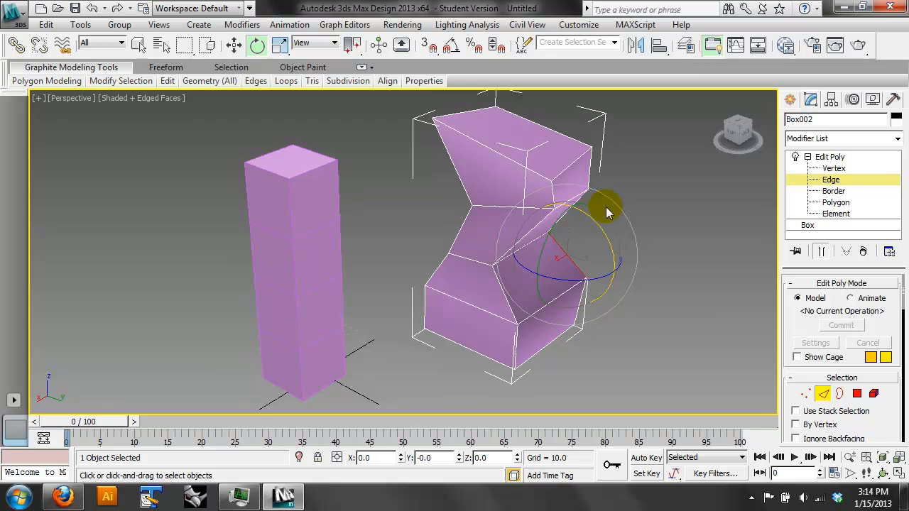
# - Leave the Edge level and apply a Smooth modifier above Edit Poly on the deformed box
pyautogui.click(884, 473)
pyautogui.moveTo(446, 228)
pyautogui.mouseDown()
pyautogui.moveTo(177, 194)
pyautogui.moveTo(248, 233)
pyautogui.moveTo(410, 251)
pyautogui.moveTo(455, 227)
pyautogui.mouseUp()
pyautogui.click(830, 157)
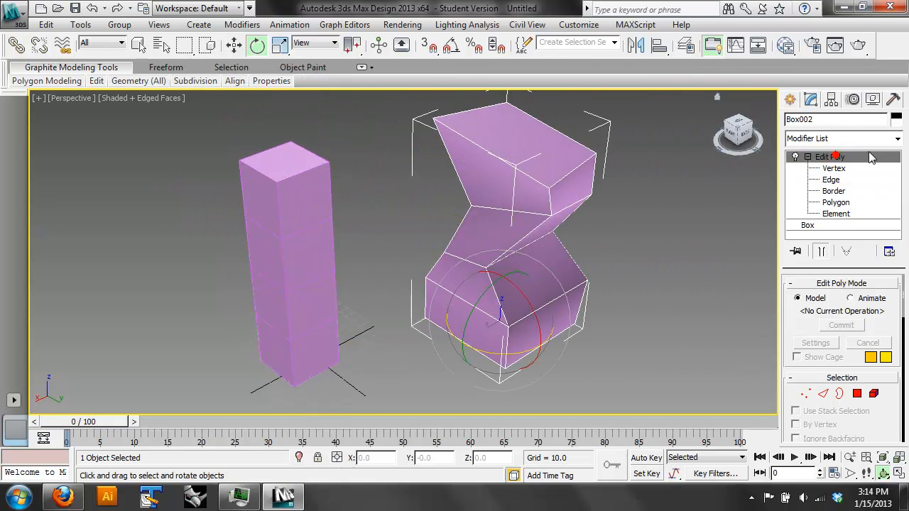
pyautogui.click(897, 139)
pyautogui.scroll(-1, 904, 270)
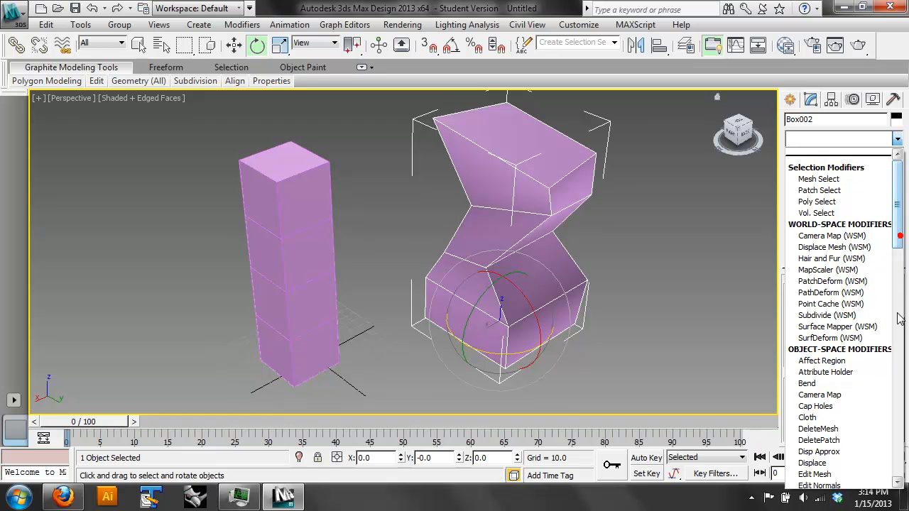
pyautogui.scroll(-10, 903, 270)
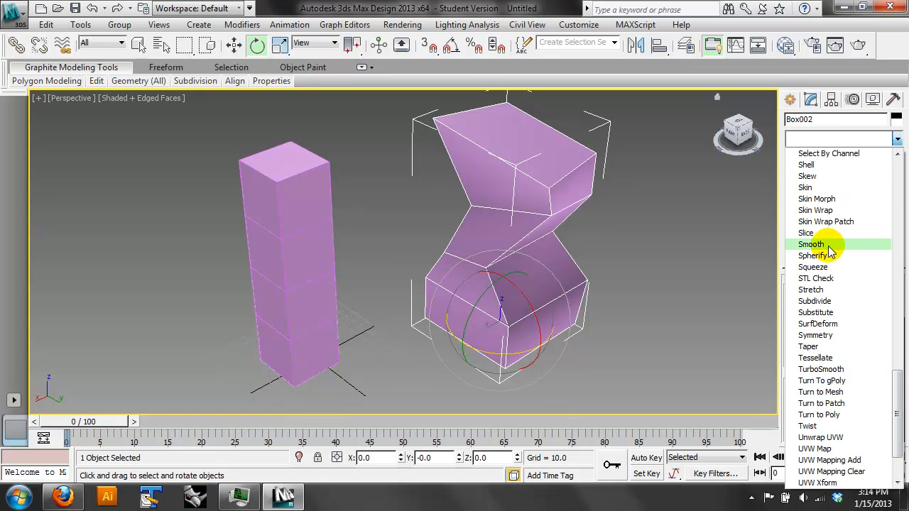
pyautogui.click(813, 245)
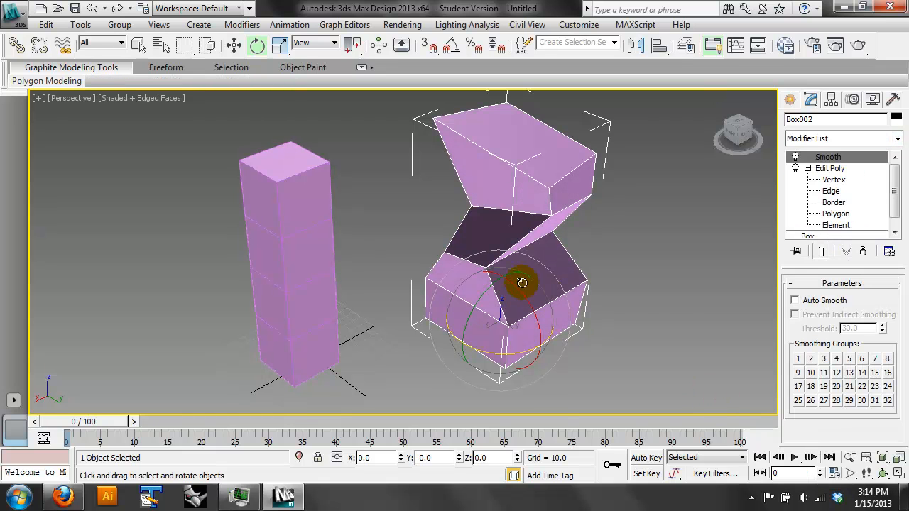
# - Check the Polygon level of the second box's Edit Poly, leave it, and select the first box with the Move tool active
pyautogui.click(883, 473)
pyautogui.moveTo(450, 223); pyautogui.dragTo(514, 186)
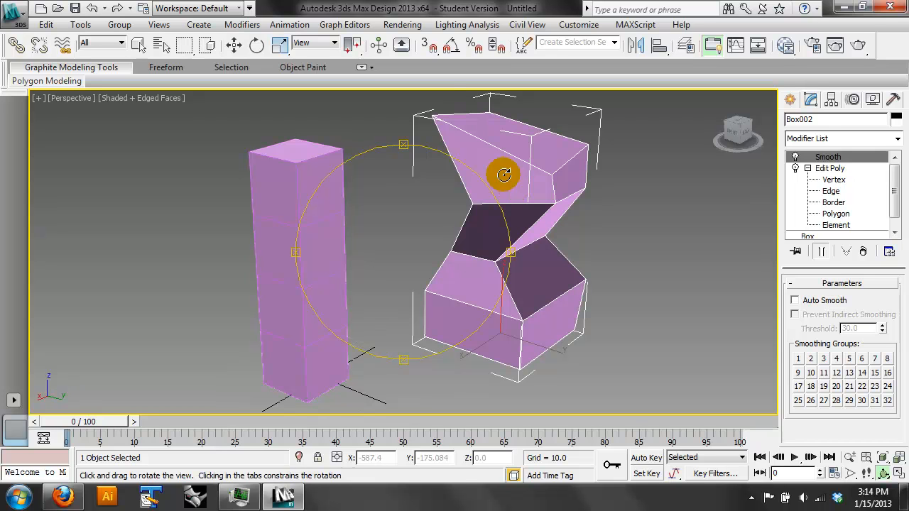
pyautogui.click(234, 45)
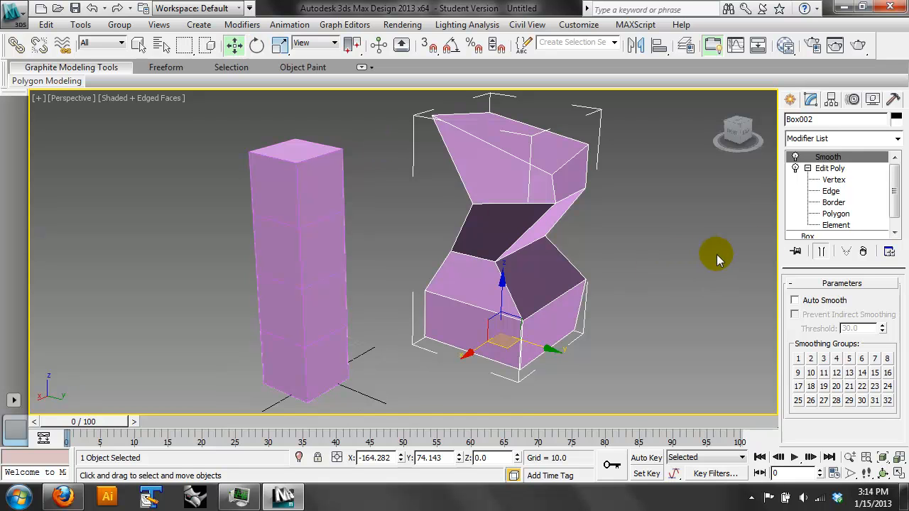
pyautogui.click(835, 213)
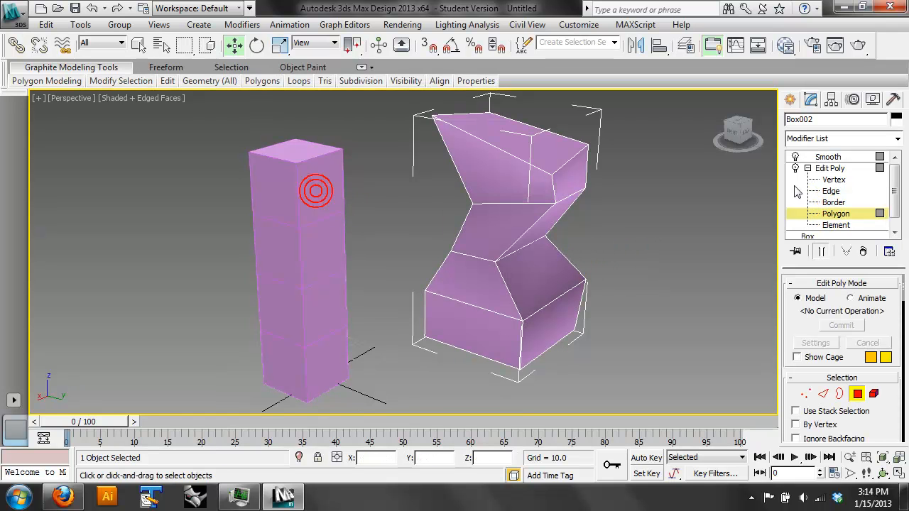
pyautogui.click(795, 213)
pyautogui.click(317, 213)
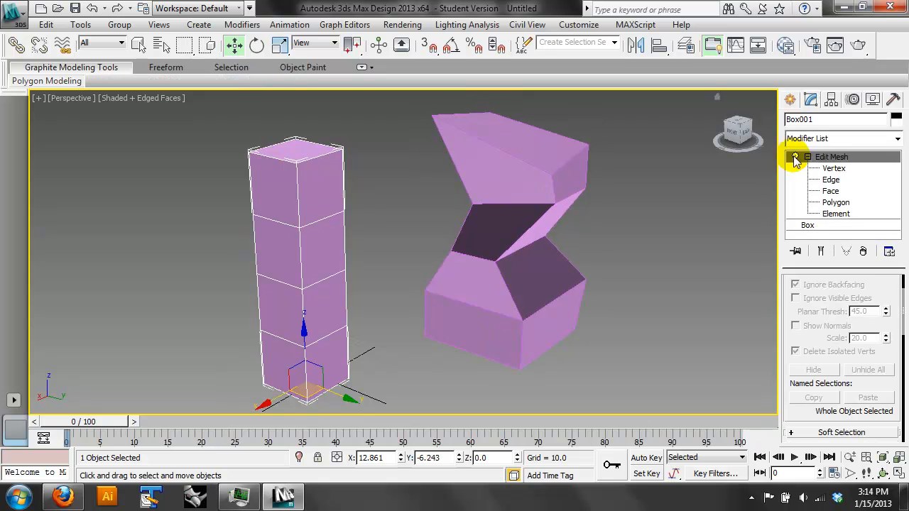
# - Try to create two new vertices on the first box at the Vertex level of Edit Mesh
pyautogui.click(827, 168)
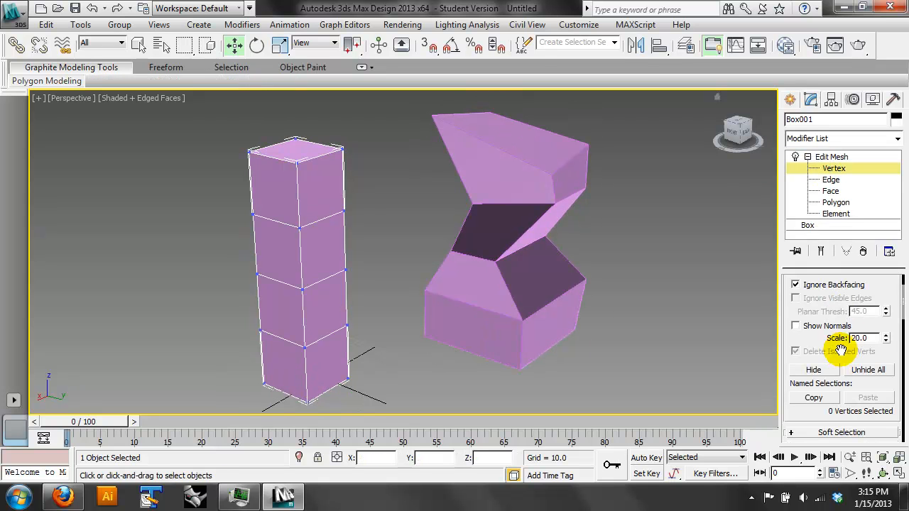
pyautogui.scroll(-3, 840, 348)
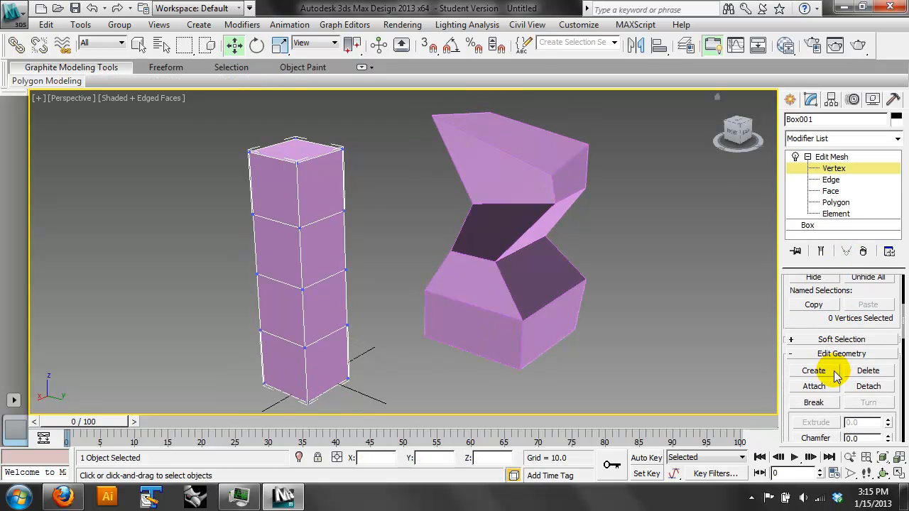
pyautogui.click(827, 372)
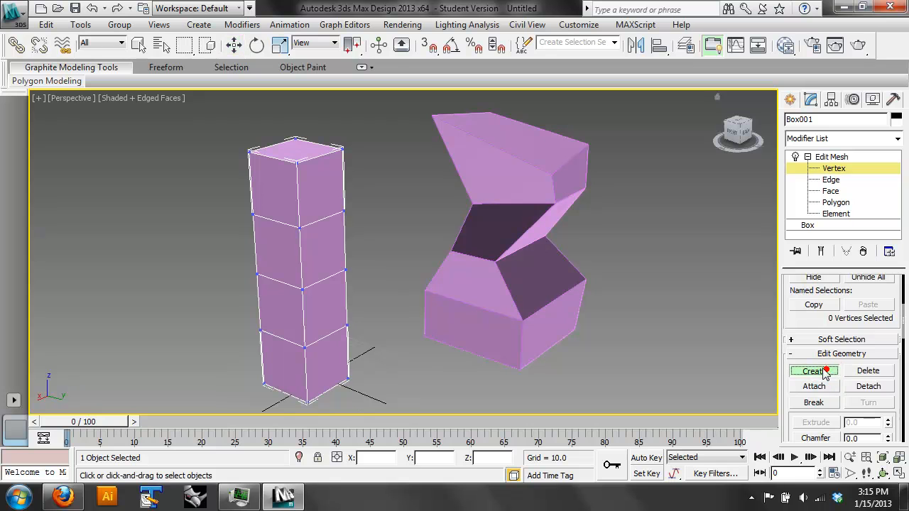
pyautogui.click(343, 232)
pyautogui.click(300, 253)
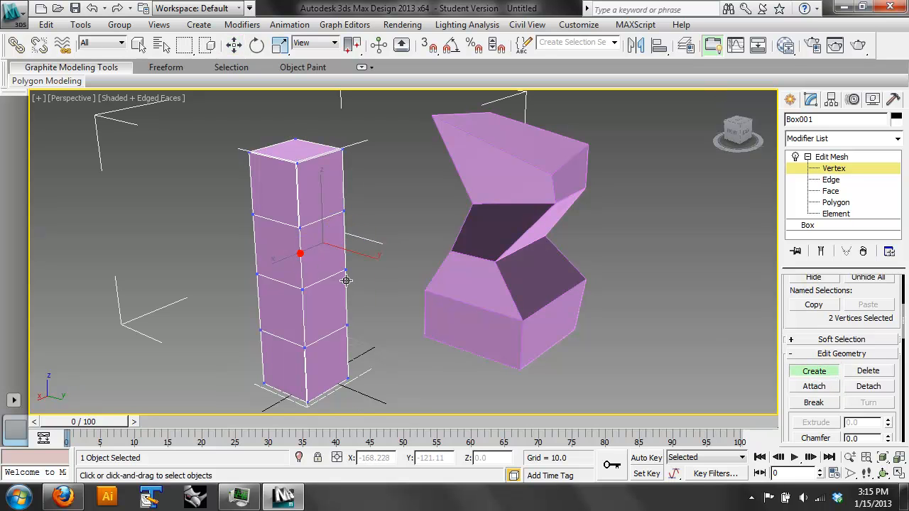
pyautogui.click(883, 474)
pyautogui.moveTo(430, 267)
pyautogui.mouseDown()
pyautogui.moveTo(320, 258)
pyautogui.moveTo(403, 299)
pyautogui.moveTo(418, 270)
pyautogui.mouseUp()
pyautogui.click(234, 45)
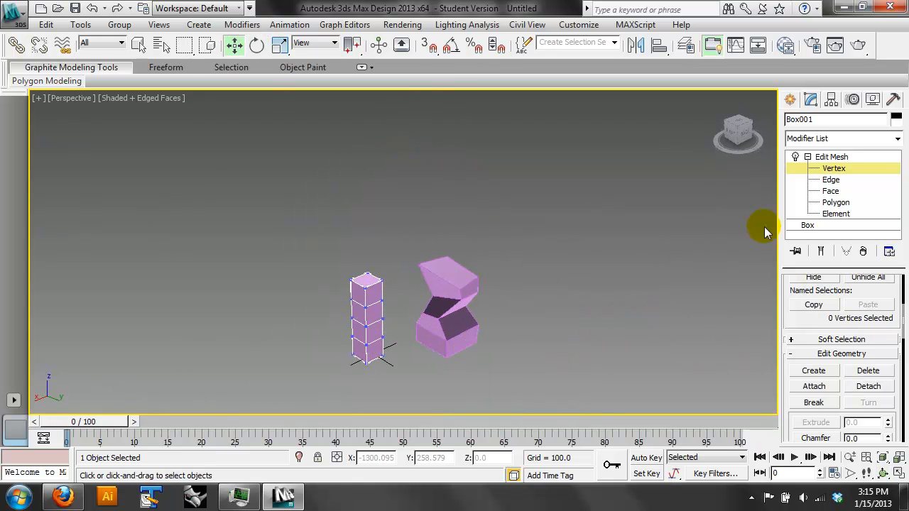
# - Switch the first box's Edit Mesh to the Polygon level, turn on Show End Result, and bring up its selection options
pyautogui.click(832, 169)
pyautogui.click(831, 179)
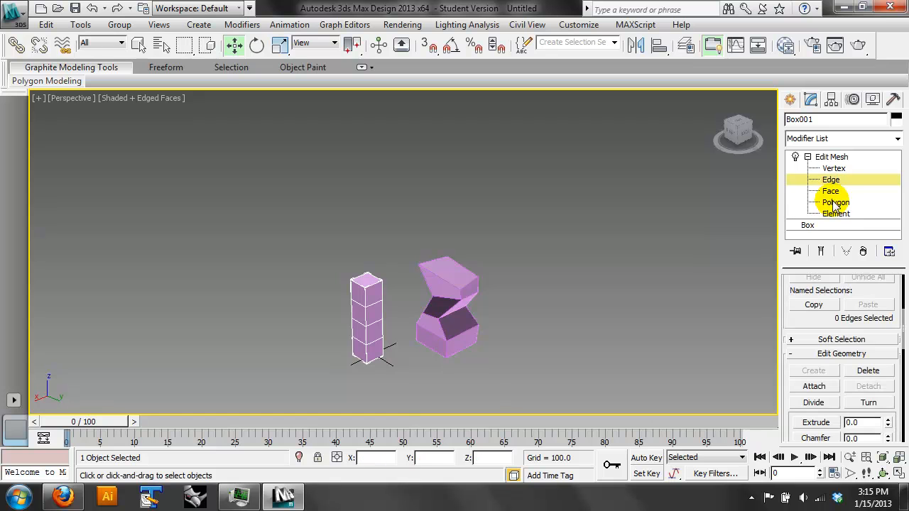
pyautogui.click(833, 202)
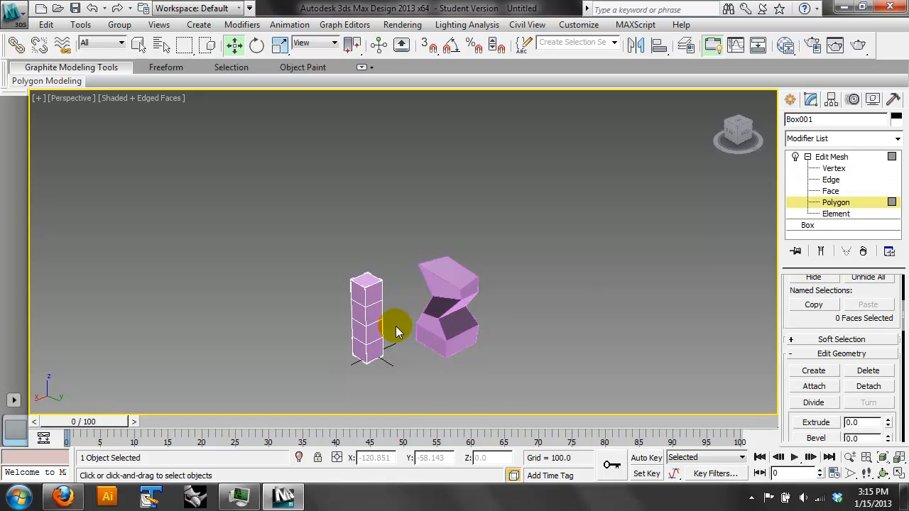
pyautogui.scroll(5, 396, 333)
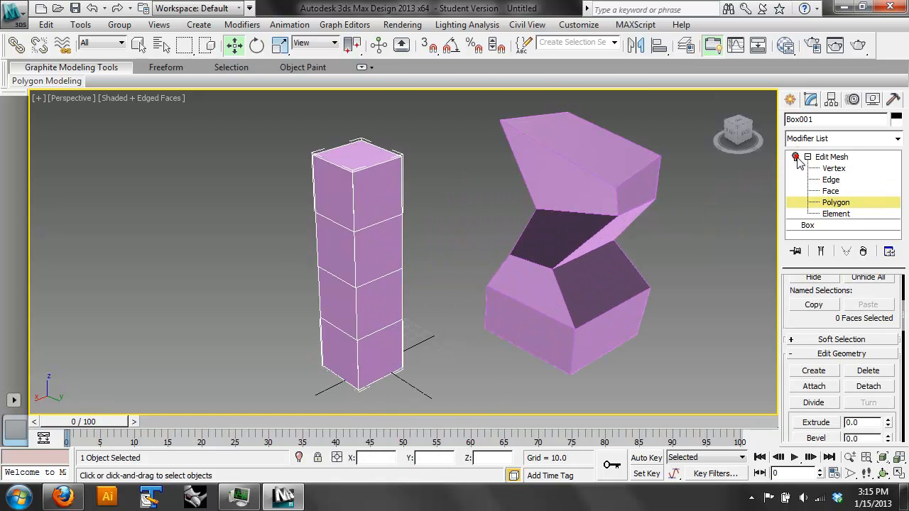
pyautogui.click(821, 251)
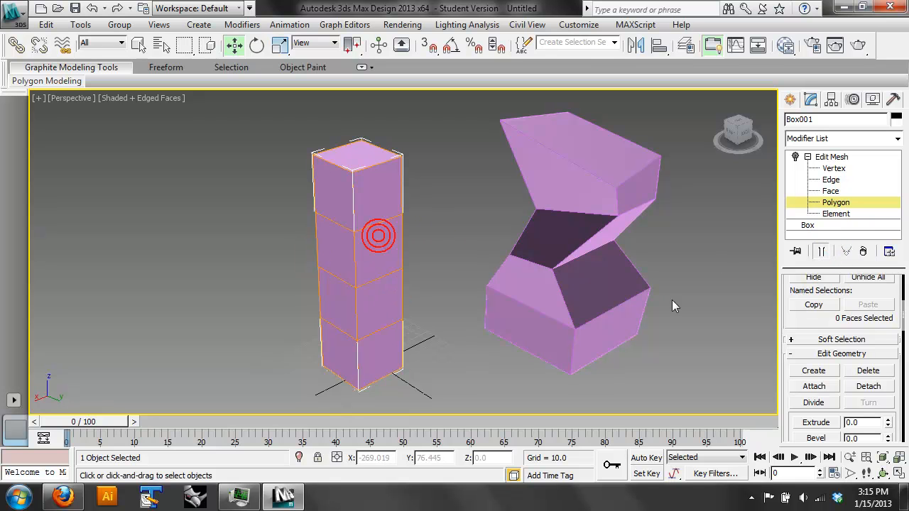
pyautogui.moveTo(820, 319); pyautogui.dragTo(818, 430)
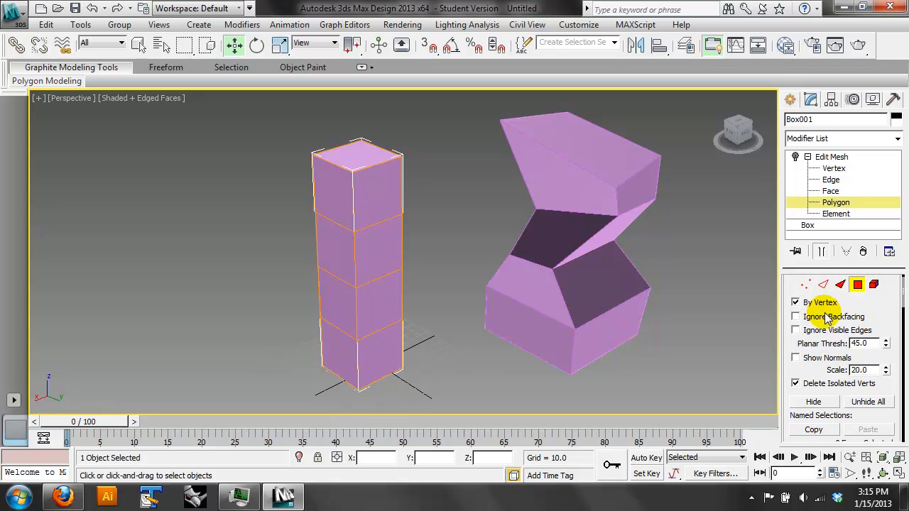
# - Try selecting the box's side as polygons with Ignore Visible Edges on, and try picking an edge in Edge mode
pyautogui.click(376, 260)
pyautogui.click(402, 237)
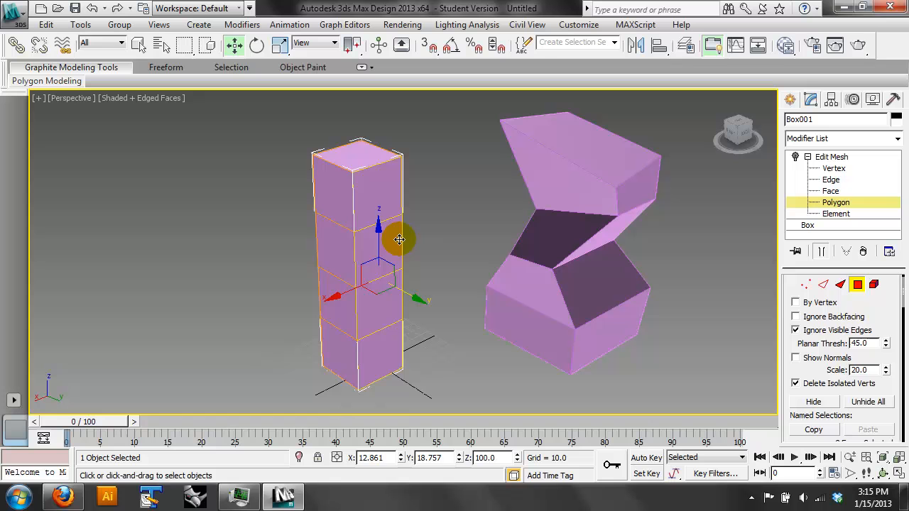
pyautogui.click(822, 284)
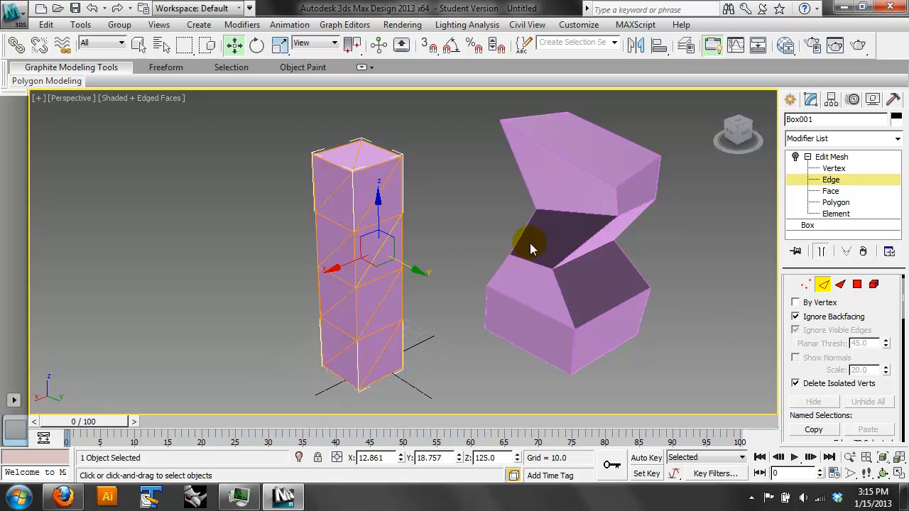
pyautogui.click(403, 233)
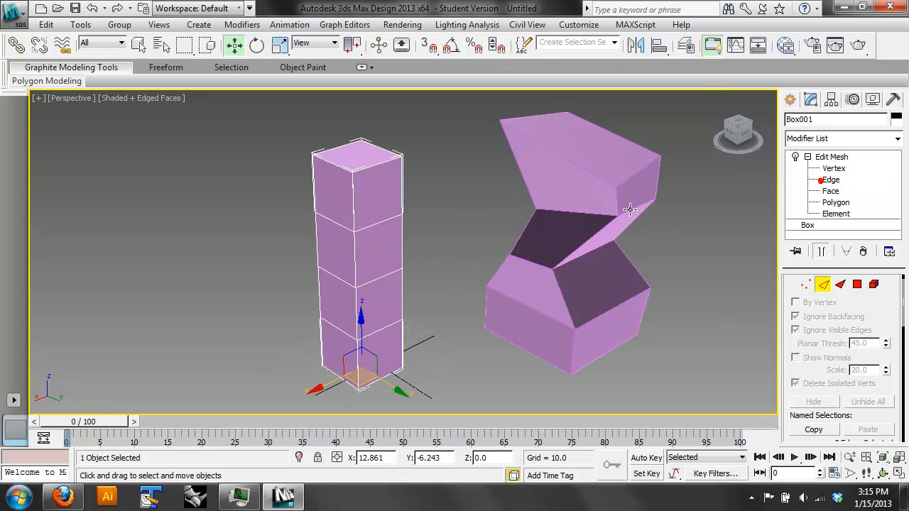
# - Delete the twisted shape standing beside the segmented box
pyautogui.click(577, 262)
pyautogui.press('Delete')
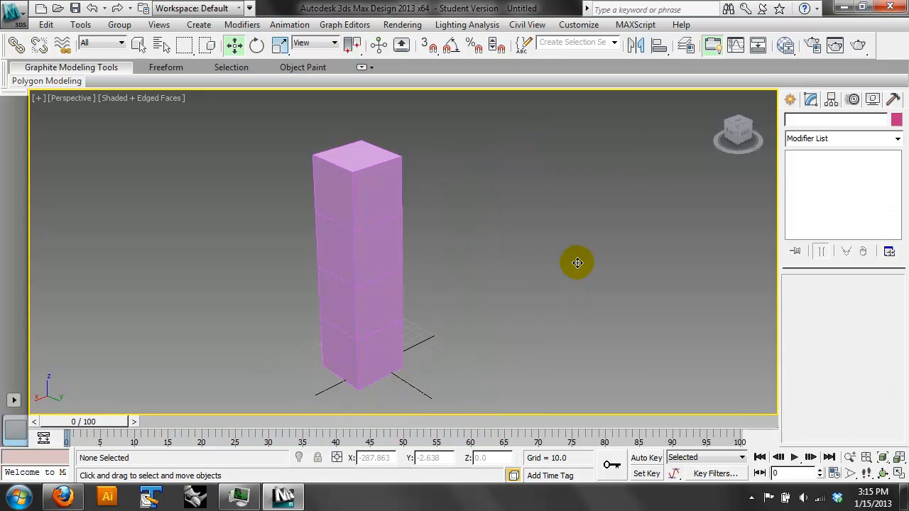
# - Try selecting one side of the box in Polygon mode with Ignore Visible Edges on, toggling Ignore Backfacing off and on
pyautogui.click(379, 206)
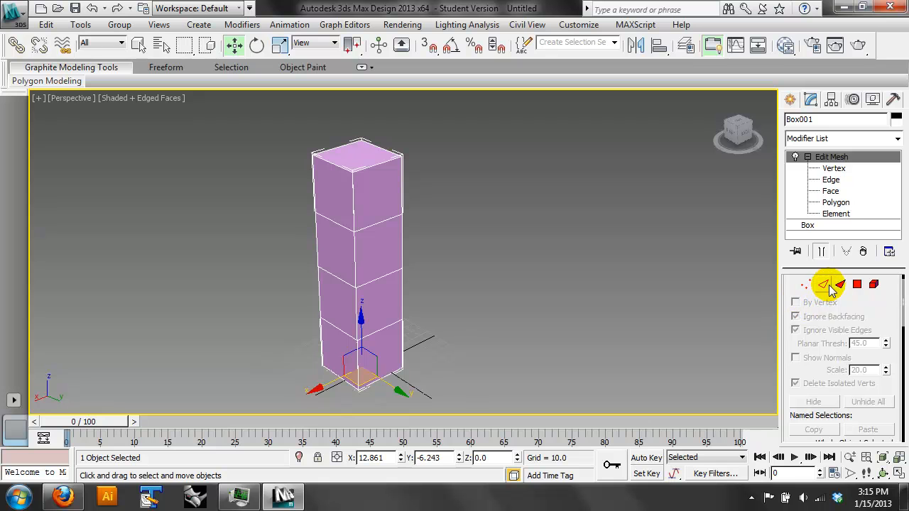
pyautogui.click(857, 284)
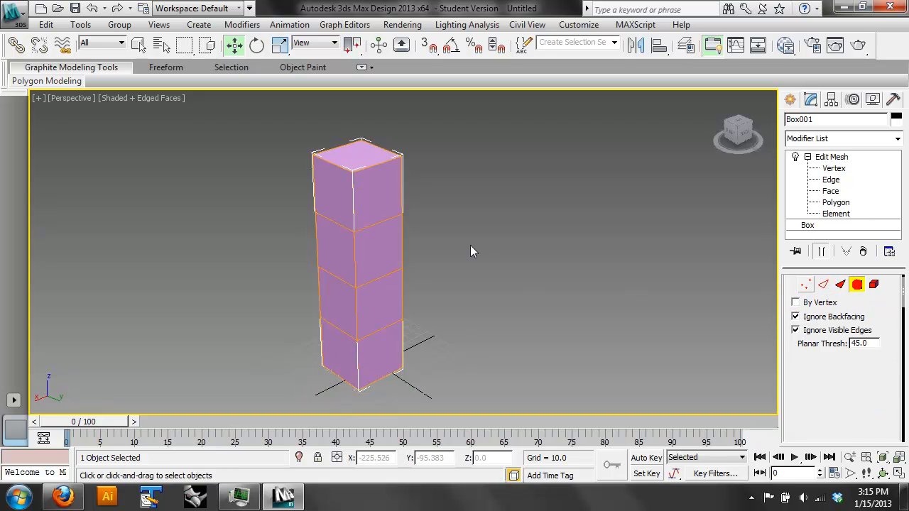
pyautogui.click(390, 202)
pyautogui.click(537, 208)
pyautogui.click(365, 212)
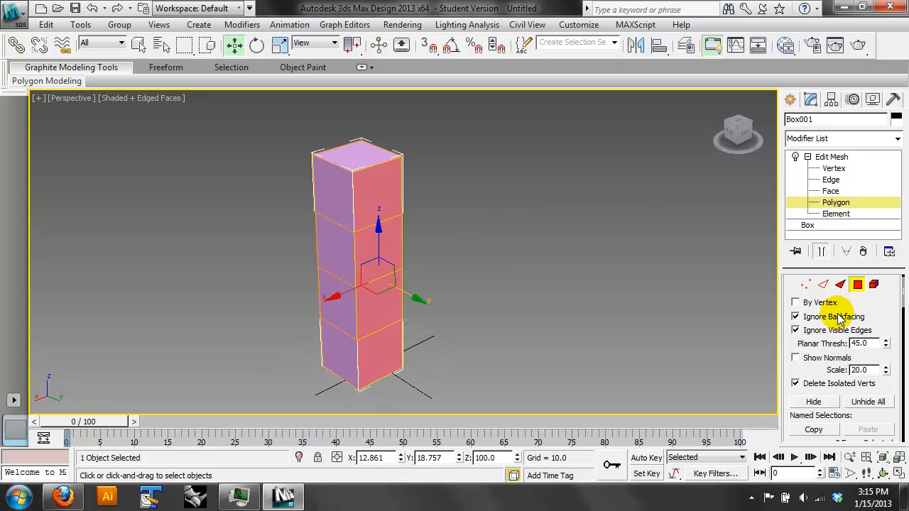
pyautogui.click(451, 240)
pyautogui.click(390, 201)
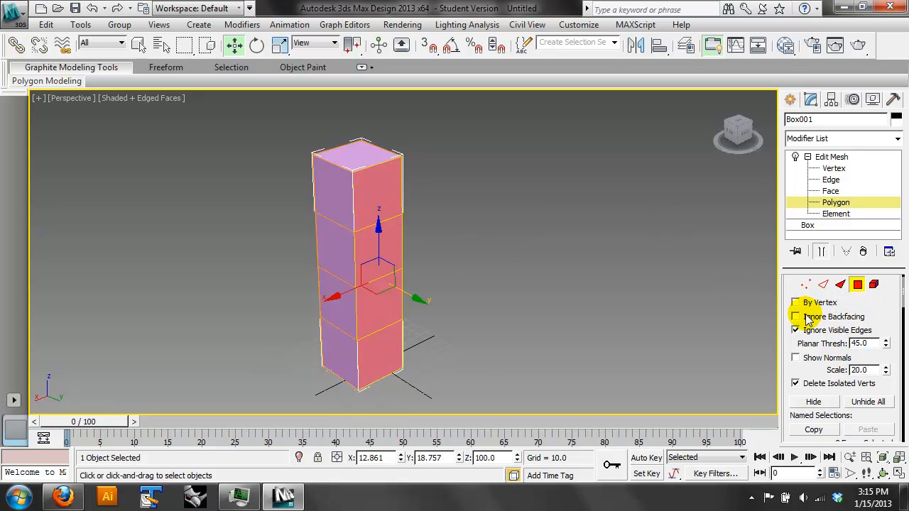
pyautogui.click(603, 265)
pyautogui.click(364, 257)
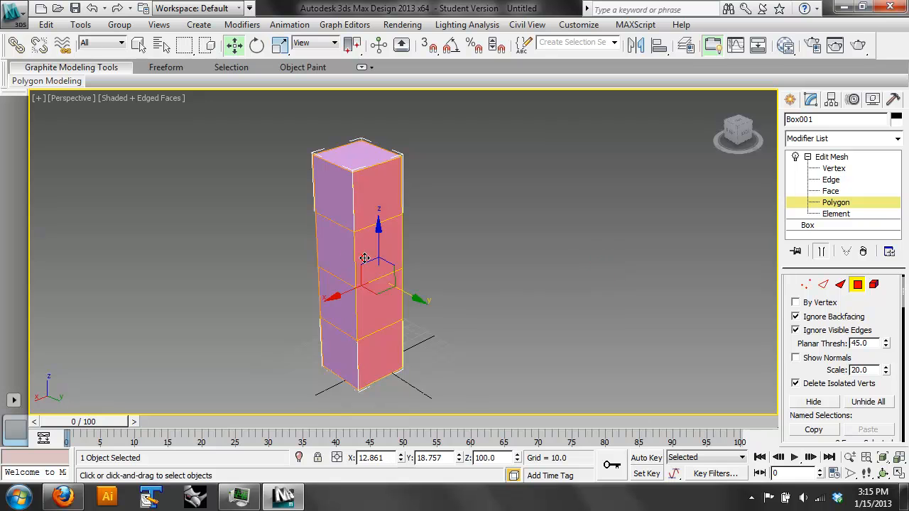
pyautogui.click(563, 268)
# - Switch the box to Face mode, try selecting a single triangular face in the second segment from the top, and clear the selection
pyautogui.click(840, 285)
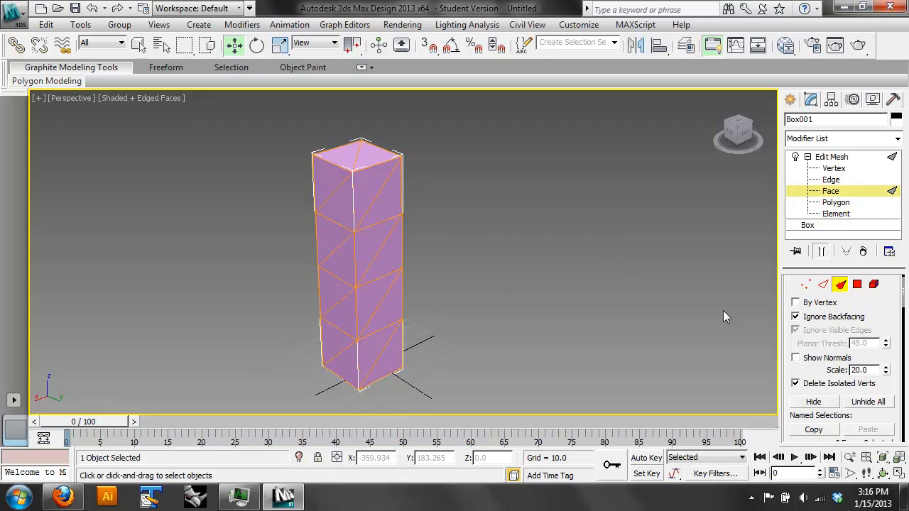
pyautogui.click(385, 260)
pyautogui.click(369, 240)
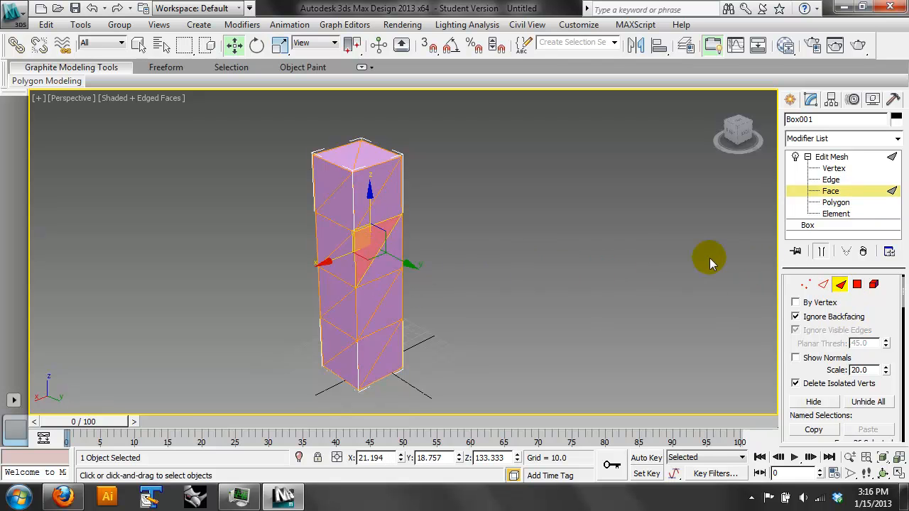
pyautogui.click(675, 249)
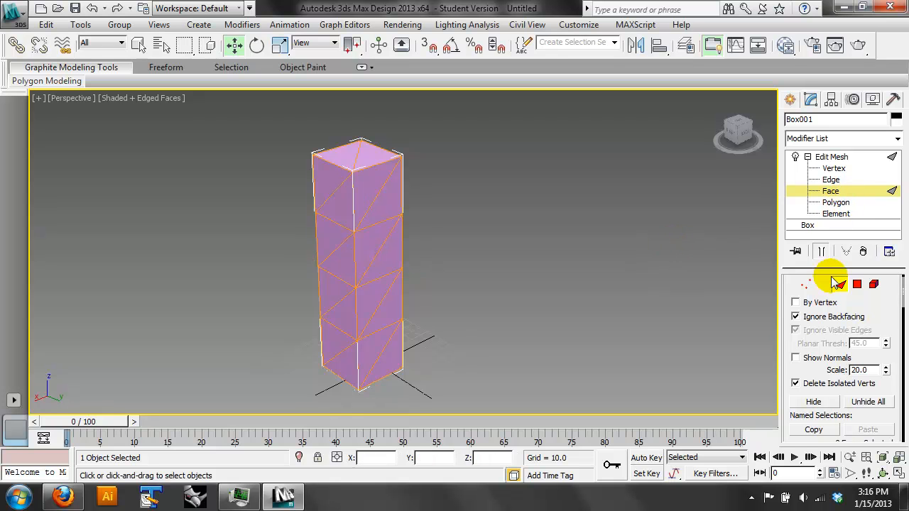
# - Select both triangular faces on one side of the box's top segment and move them outward about 41 units along Y
pyautogui.click(813, 155)
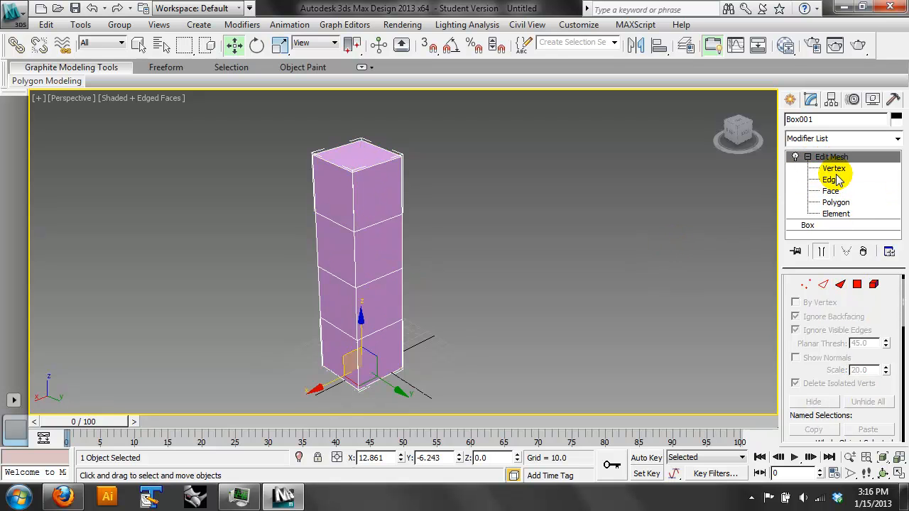
pyautogui.click(829, 191)
pyautogui.click(395, 198)
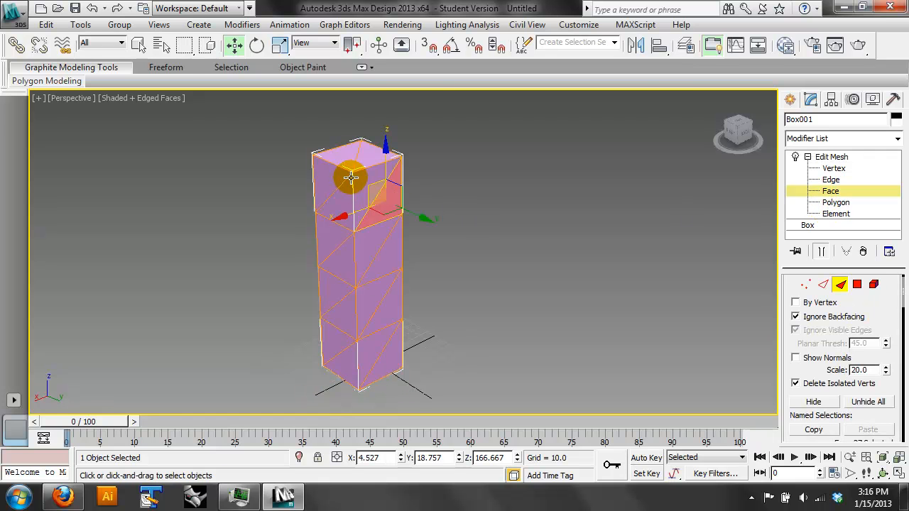
pyautogui.click(388, 204)
pyautogui.press('super')
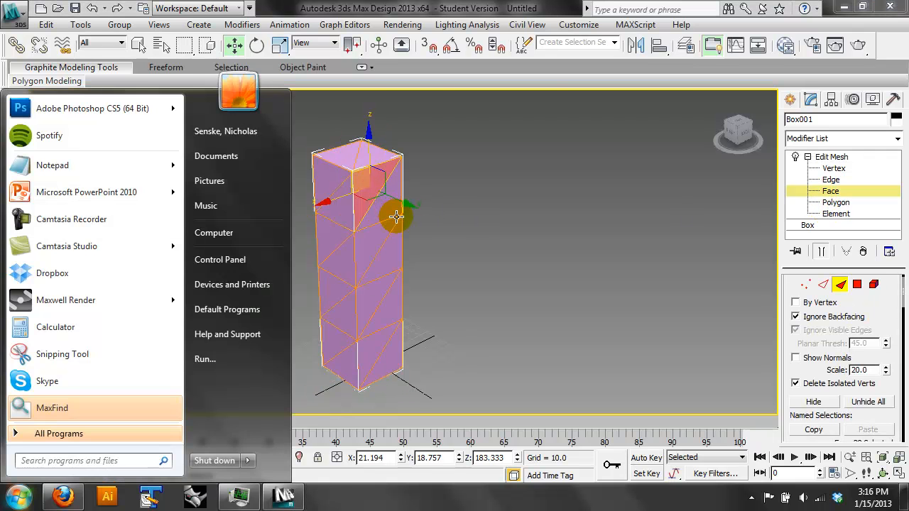
pyautogui.press('super')
pyautogui.moveTo(400, 207); pyautogui.dragTo(438, 172)
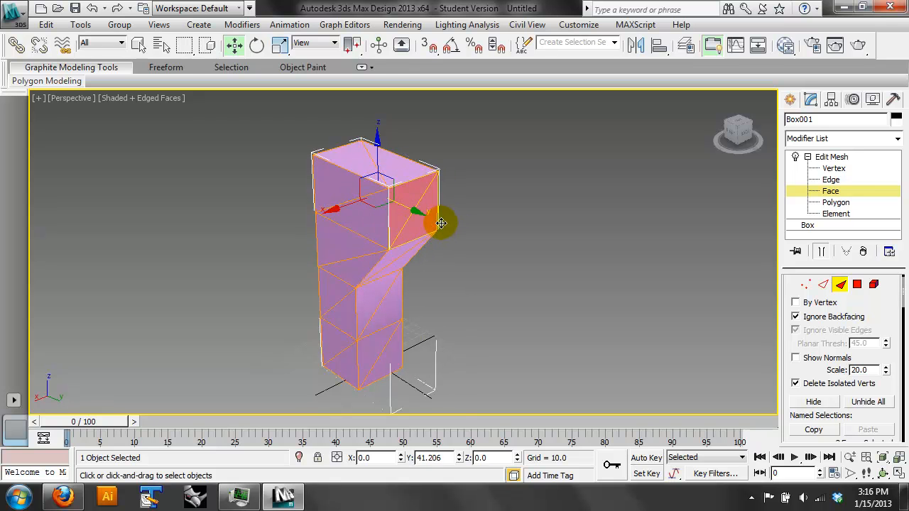
# - Scale the two pulled-out top faces uniformly to about 47 percent and clear the selection
pyautogui.click(281, 47)
pyautogui.moveTo(405, 203); pyautogui.dragTo(441, 294)
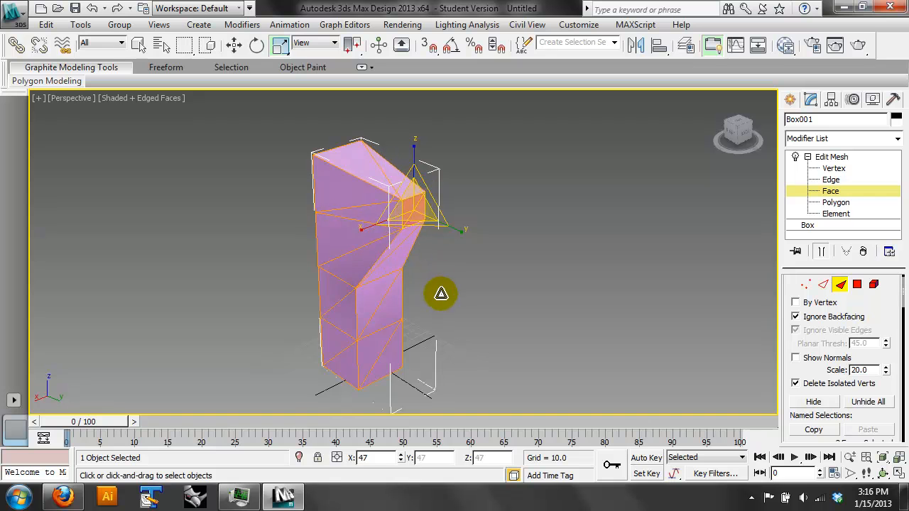
pyautogui.click(494, 300)
# - Scale down a triangular face midway up the adjacent side and enlarge the large triangular face near its top
pyautogui.moveTo(510, 300); pyautogui.dragTo(541, 269, button='middle')
pyautogui.click(379, 248)
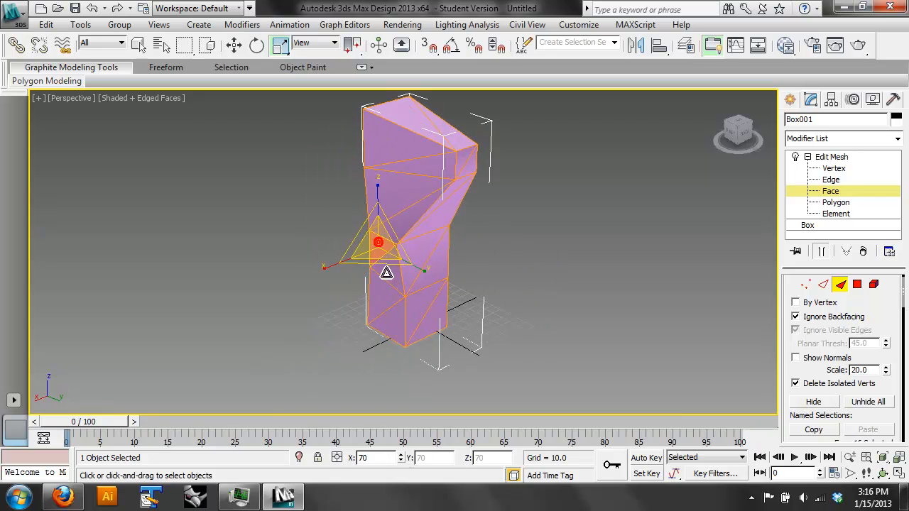
pyautogui.click(479, 279)
pyautogui.click(391, 148)
pyautogui.moveTo(392, 140); pyautogui.dragTo(381, 96)
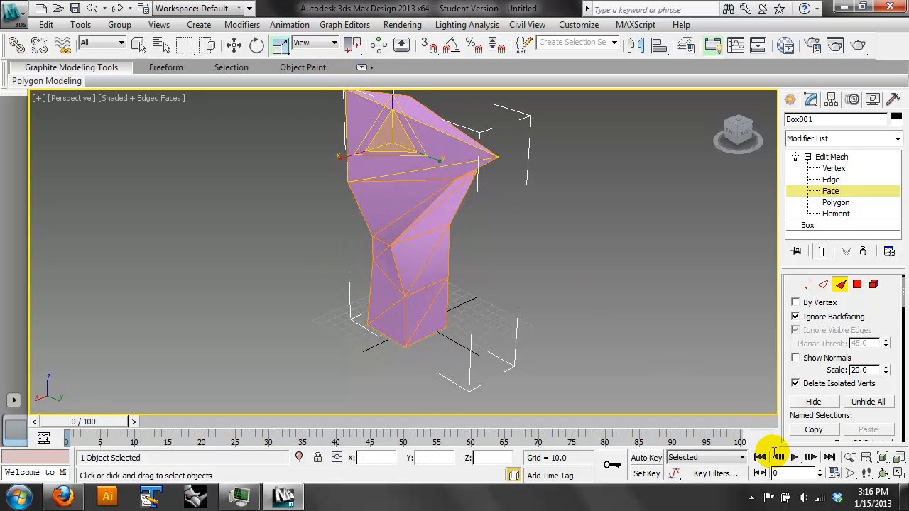
# - Move the enlarged upper triangular face outward along the X axis and clear the selection
pyautogui.click(882, 477)
pyautogui.moveTo(441, 226); pyautogui.dragTo(369, 206)
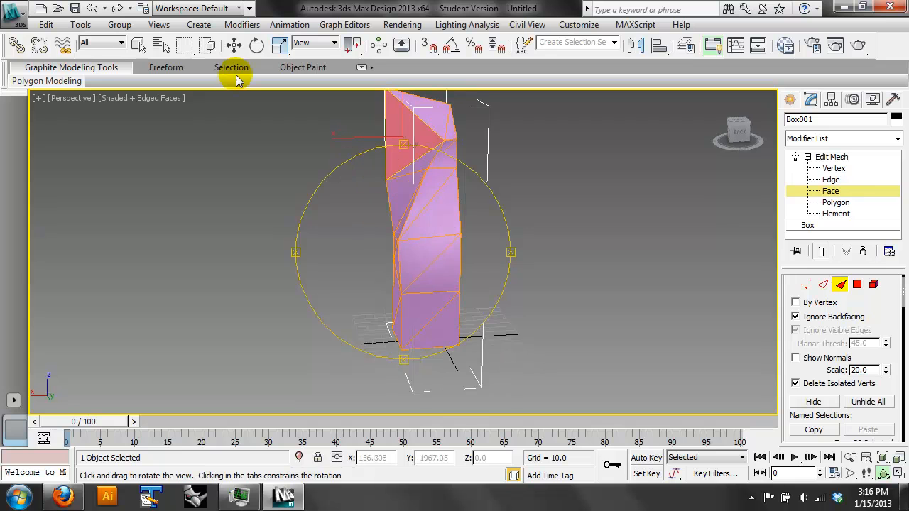
pyautogui.click(234, 44)
pyautogui.moveTo(372, 138)
pyautogui.mouseDown()
pyautogui.moveTo(327, 140)
pyautogui.moveTo(372, 146)
pyautogui.mouseUp()
pyautogui.click(257, 44)
pyautogui.click(570, 213)
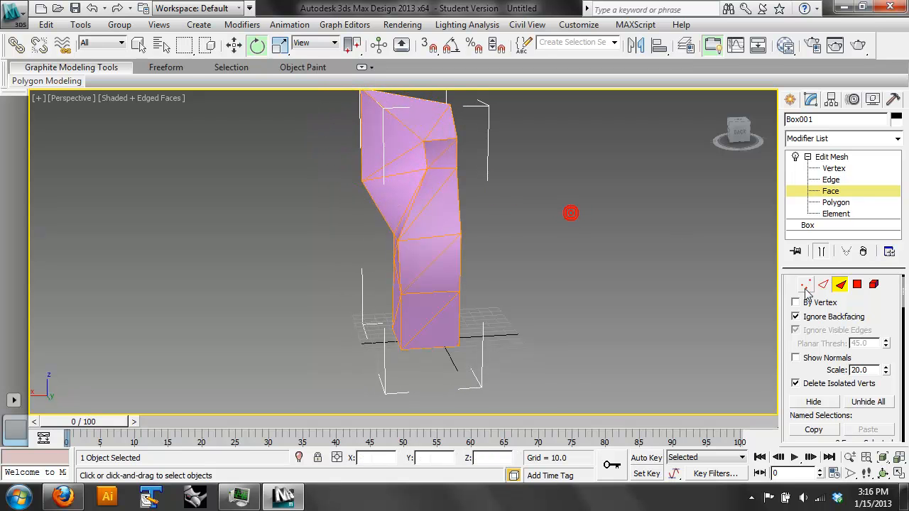
# - Switch to Polygon mode and select the side polygons of the two lower segments together with Ignore Visible Edges on
pyautogui.click(883, 472)
pyautogui.moveTo(419, 252)
pyautogui.mouseDown()
pyautogui.moveTo(582, 249)
pyautogui.moveTo(478, 276)
pyautogui.moveTo(432, 277)
pyautogui.moveTo(426, 257)
pyautogui.mouseUp()
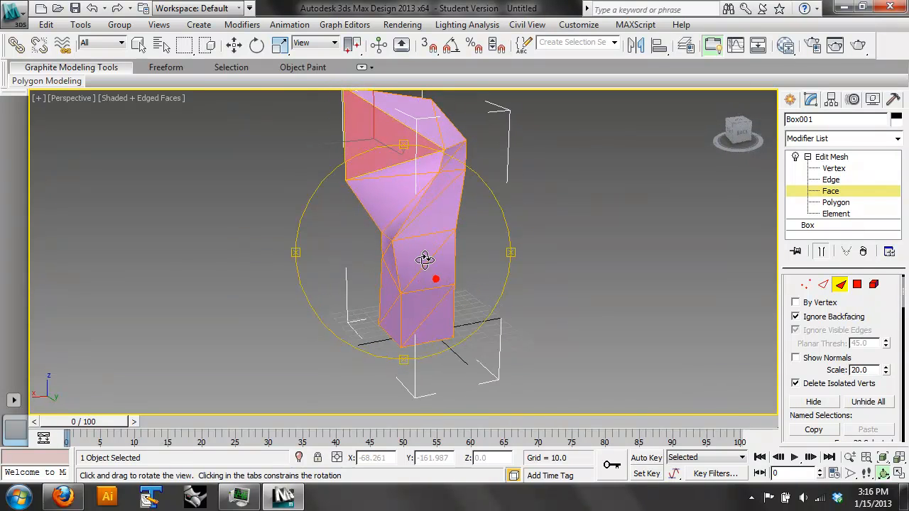
pyautogui.click(234, 45)
pyautogui.click(609, 152)
pyautogui.click(845, 203)
pyautogui.click(431, 219)
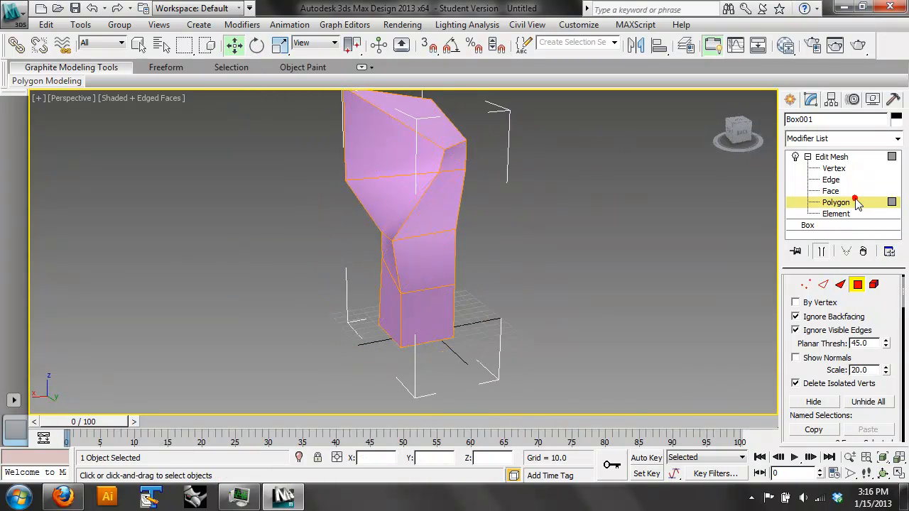
pyautogui.click(422, 263)
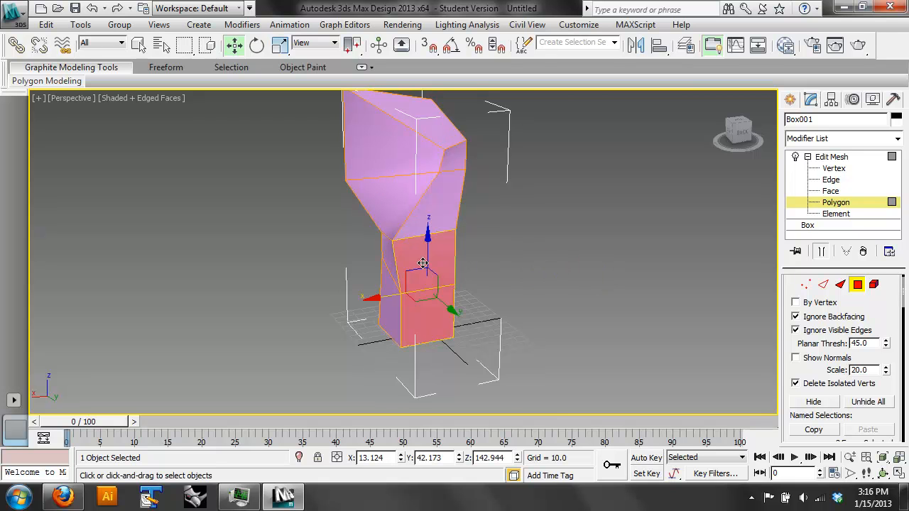
# - Turn off Ignore Backfacing and Ignore Visible Edges, then move the second-lowest segment's side polygon along X to about -48
pyautogui.click(812, 318)
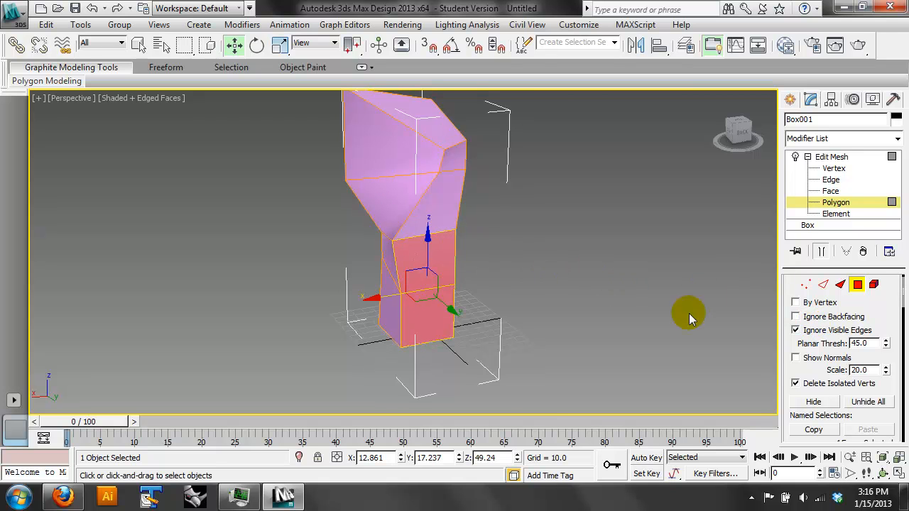
pyautogui.click(402, 262)
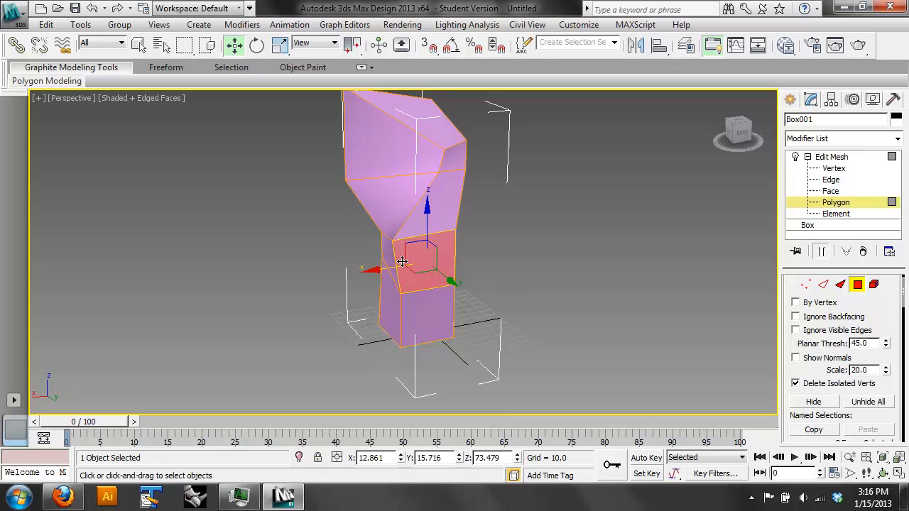
pyautogui.click(547, 284)
pyautogui.click(456, 264)
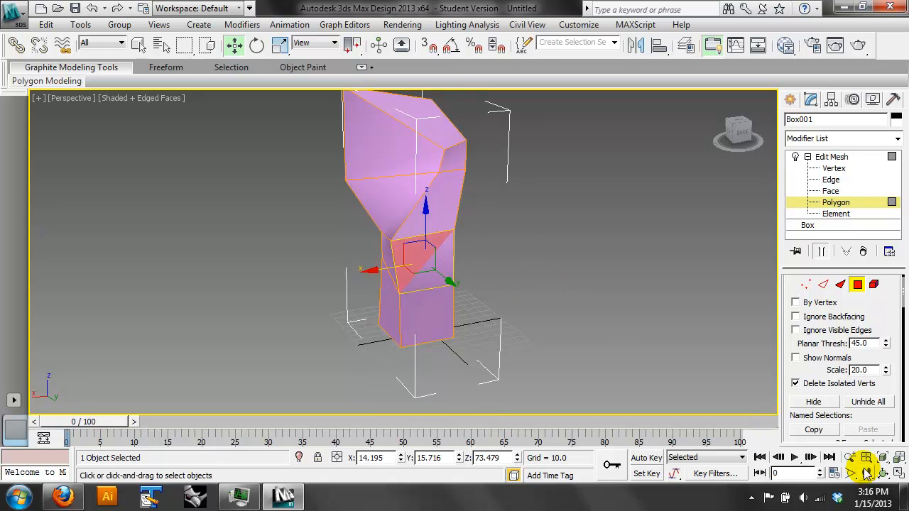
pyautogui.moveTo(377, 269); pyautogui.dragTo(669, 304)
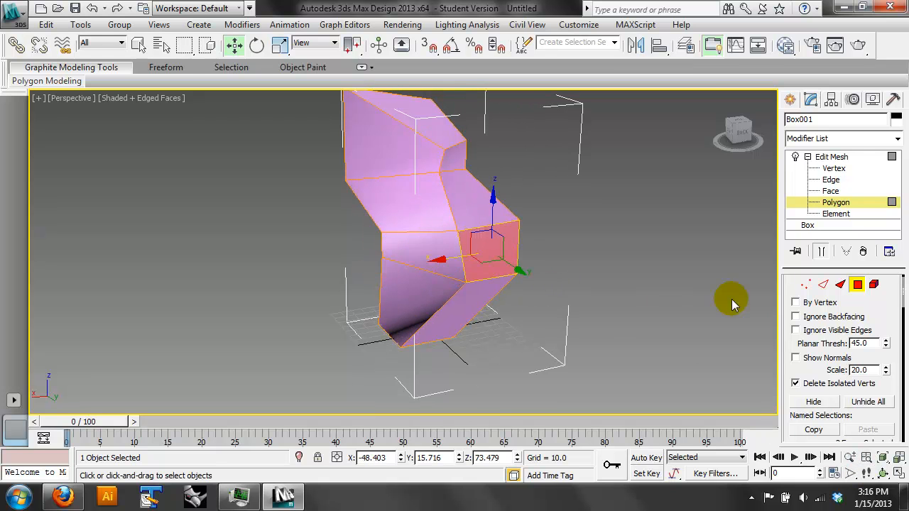
# - Leave Polygon mode and remove the Edit Mesh modifier from the deformed box
pyautogui.click(850, 202)
pyautogui.click(616, 183)
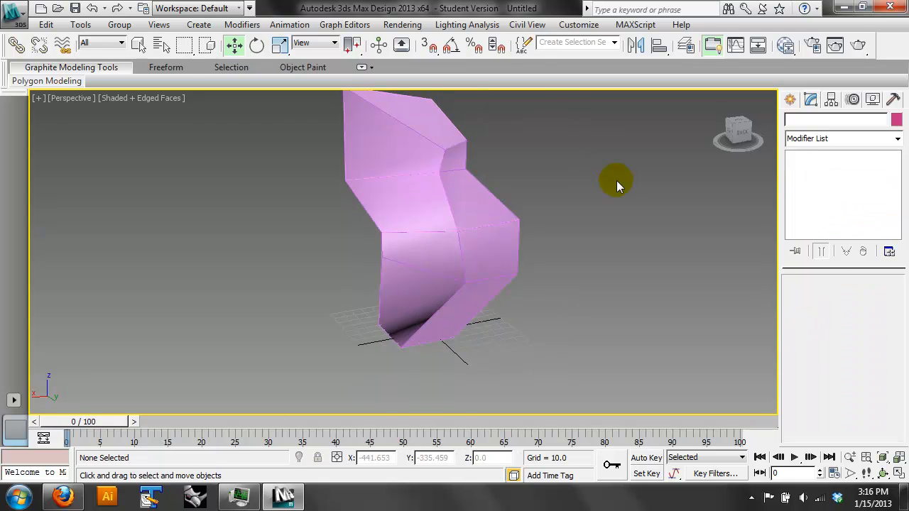
pyautogui.scroll(1, 617, 181)
pyautogui.click(341, 198)
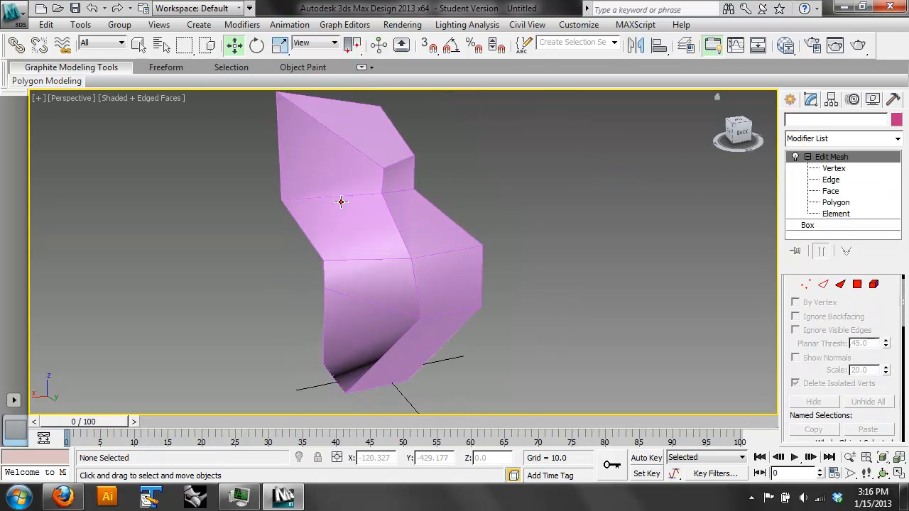
pyautogui.click(862, 252)
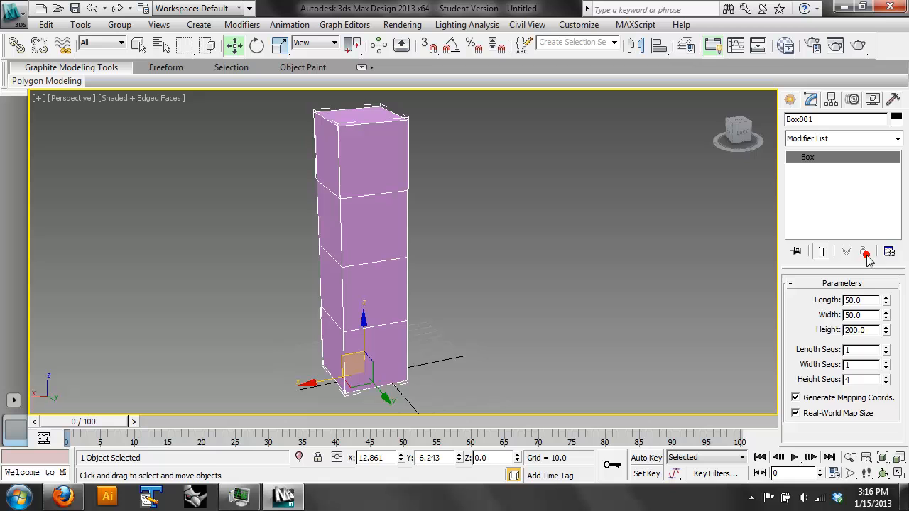
# - Apply a fresh Edit Mesh modifier to the box
pyautogui.click(894, 138)
pyautogui.moveTo(899, 176); pyautogui.dragTo(898, 248)
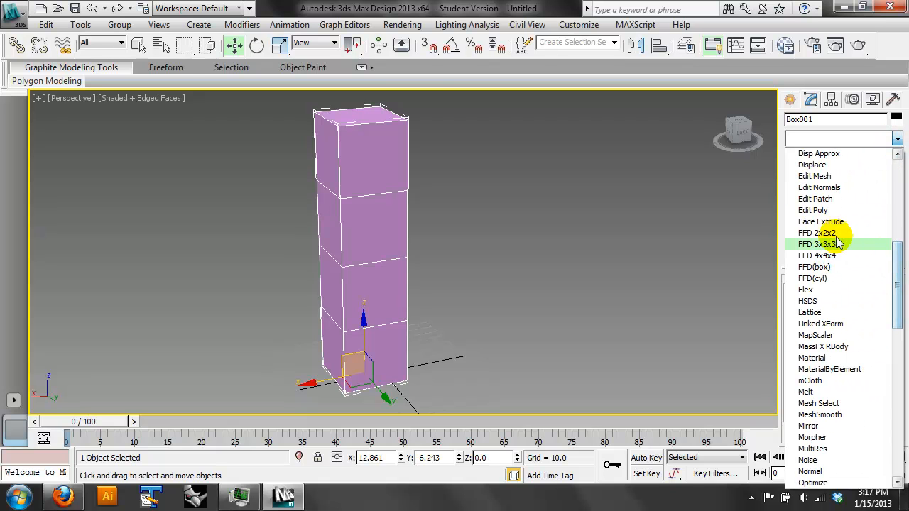
pyautogui.click(814, 176)
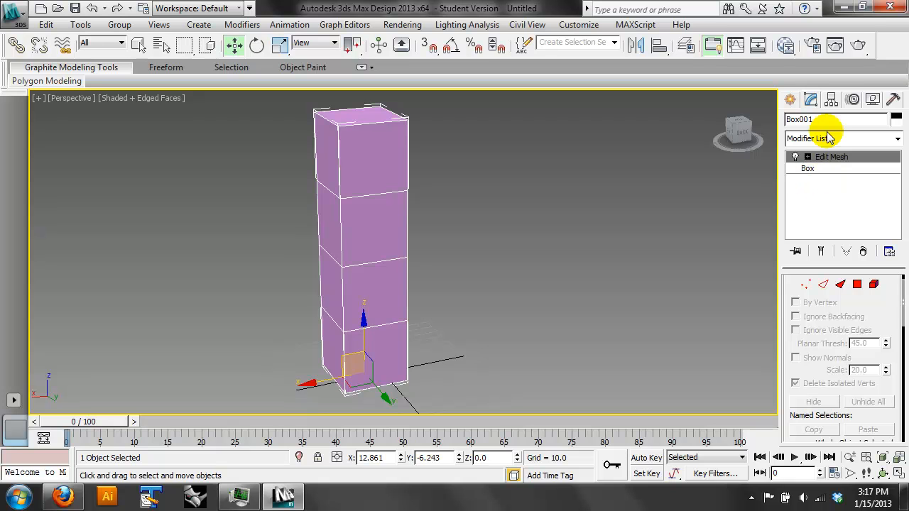
# - Set the base box's width and length to 100 and its height to 50, keeping the Edit Mesh modifier above it
pyautogui.click(819, 172)
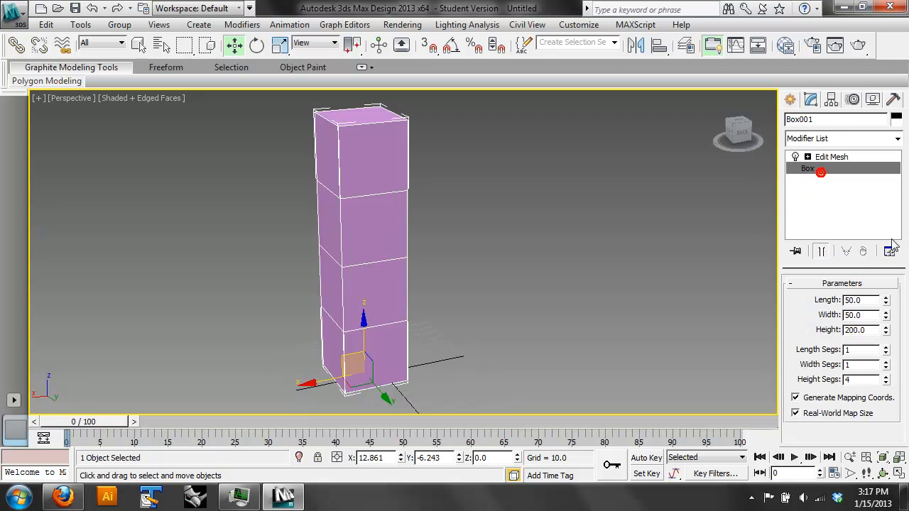
pyautogui.click(862, 314)
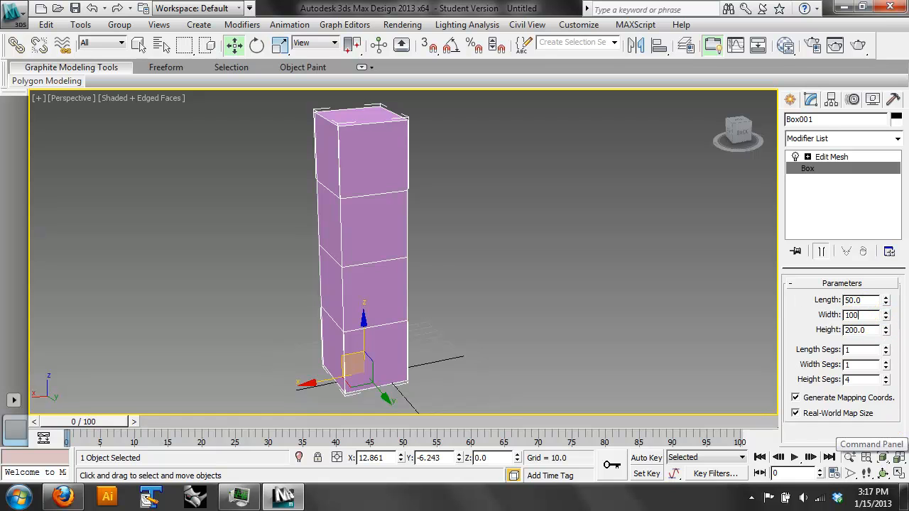
pyautogui.write('100')
pyautogui.press('Return')
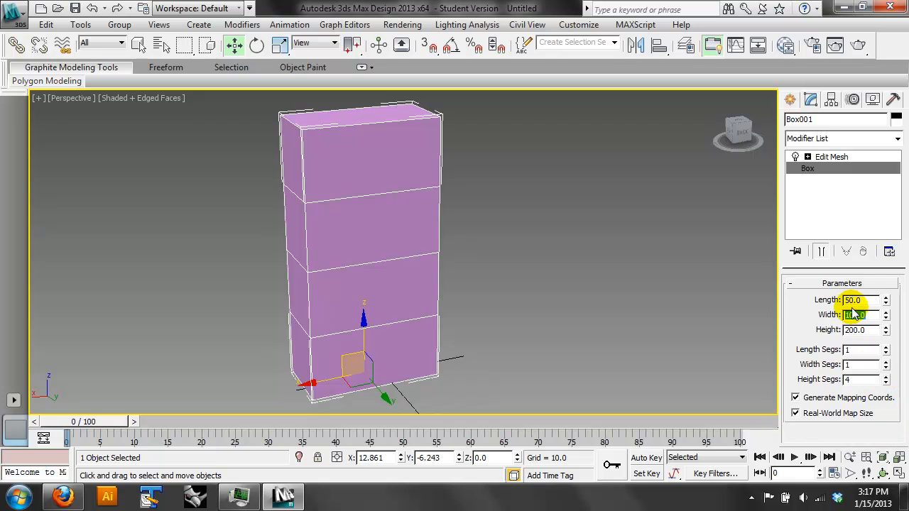
pyautogui.write('100')
pyautogui.press('Tab')
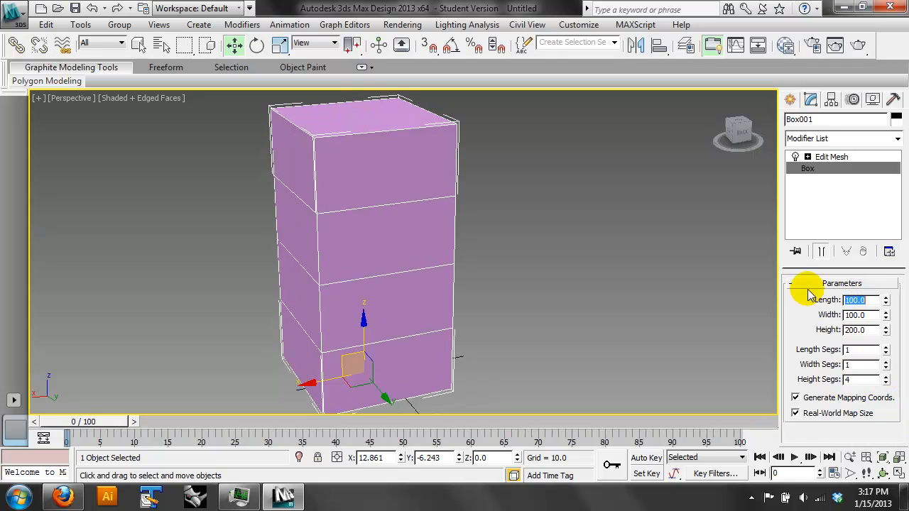
pyautogui.click(872, 330)
pyautogui.write('50')
pyautogui.press('Return')
# - Increase the base box to 8 length segments and 9 width segments, and deselect it
pyautogui.click(885, 348)
pyautogui.click(885, 347)
pyautogui.click(884, 347)
pyautogui.click(885, 347)
pyautogui.click(885, 347)
pyautogui.click(885, 347)
pyautogui.click(885, 347)
pyautogui.click(885, 362)
pyautogui.click(885, 362)
pyautogui.click(885, 362)
pyautogui.click(886, 362)
pyautogui.click(885, 362)
pyautogui.click(885, 362)
pyautogui.click(885, 362)
pyautogui.click(886, 362)
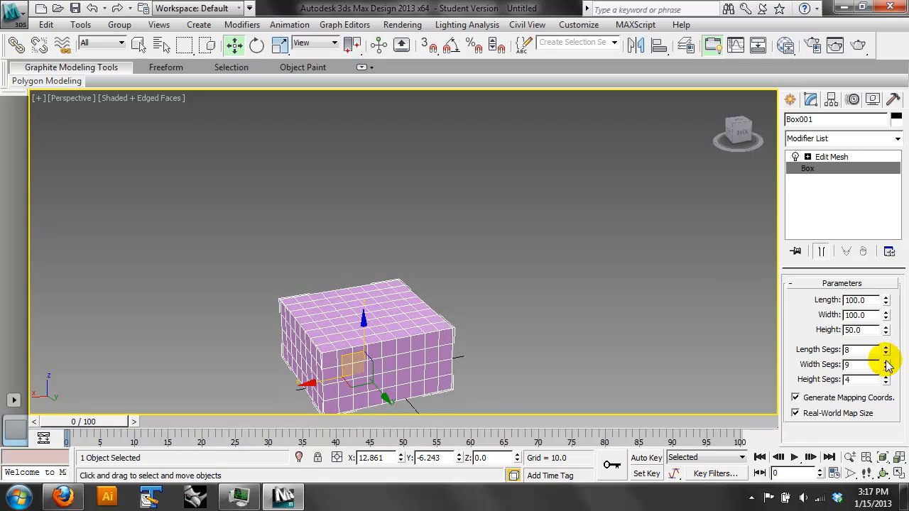
pyautogui.click(647, 248)
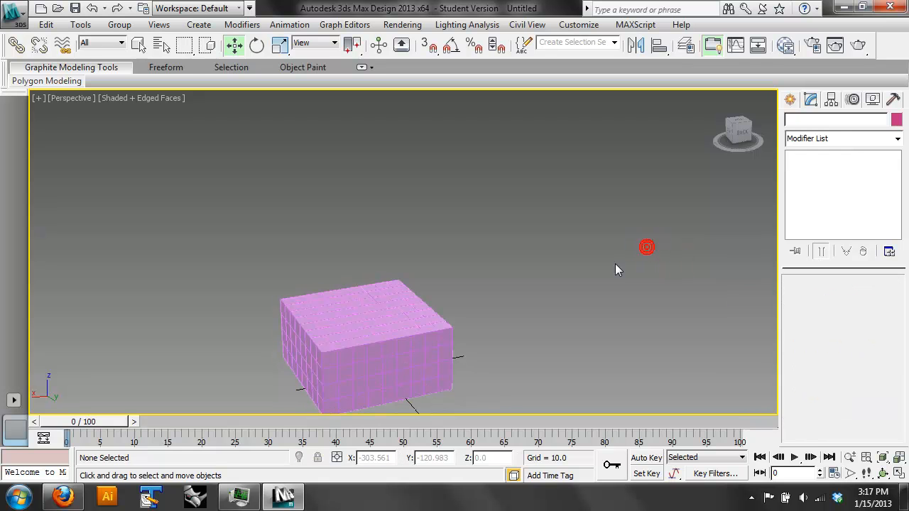
# - Reselect the box and reduce its base parameters to 3 length segments and 4 width segments
pyautogui.click(885, 475)
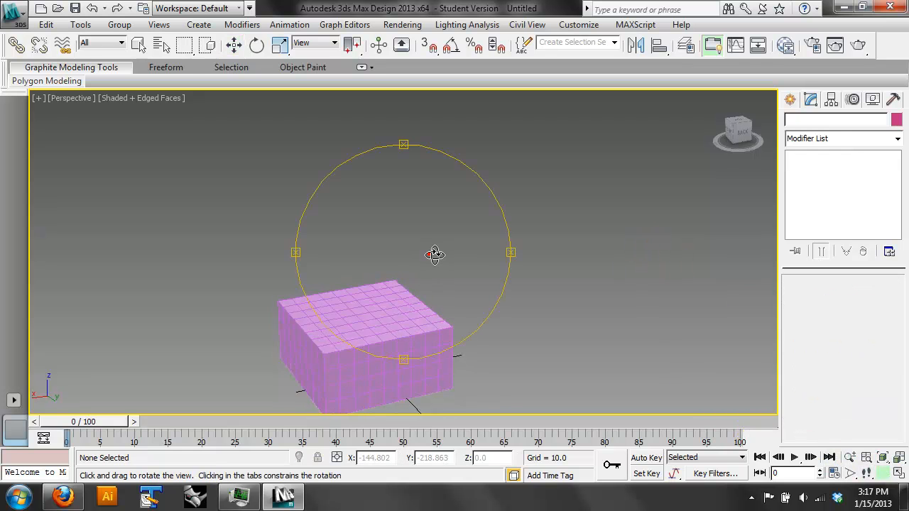
pyautogui.click(810, 98)
pyautogui.click(234, 45)
pyautogui.click(337, 285)
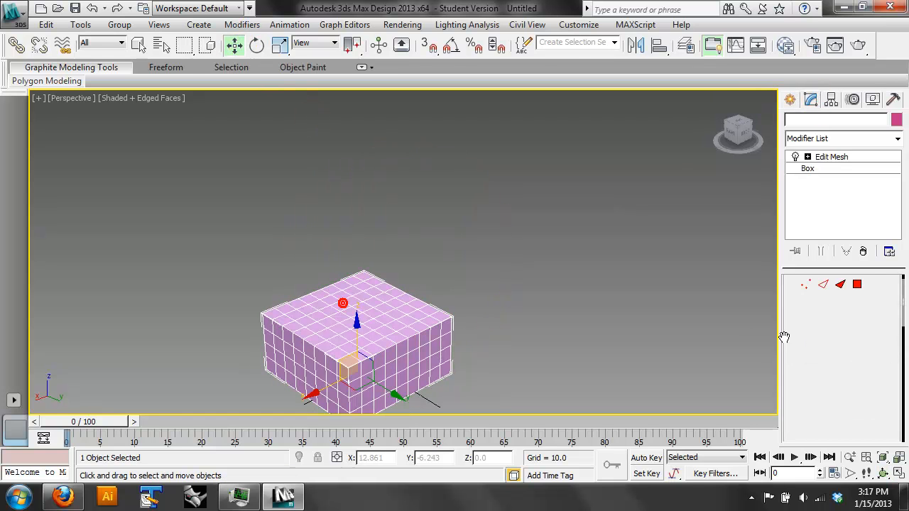
pyautogui.click(828, 170)
pyautogui.click(886, 353)
pyautogui.click(885, 353)
pyautogui.click(885, 353)
pyautogui.click(885, 353)
pyautogui.click(885, 367)
pyautogui.click(885, 368)
pyautogui.click(885, 368)
pyautogui.click(885, 368)
pyautogui.click(885, 368)
pyautogui.click(886, 368)
pyautogui.click(548, 241)
pyautogui.moveTo(448, 308); pyautogui.dragTo(476, 244, button='middle')
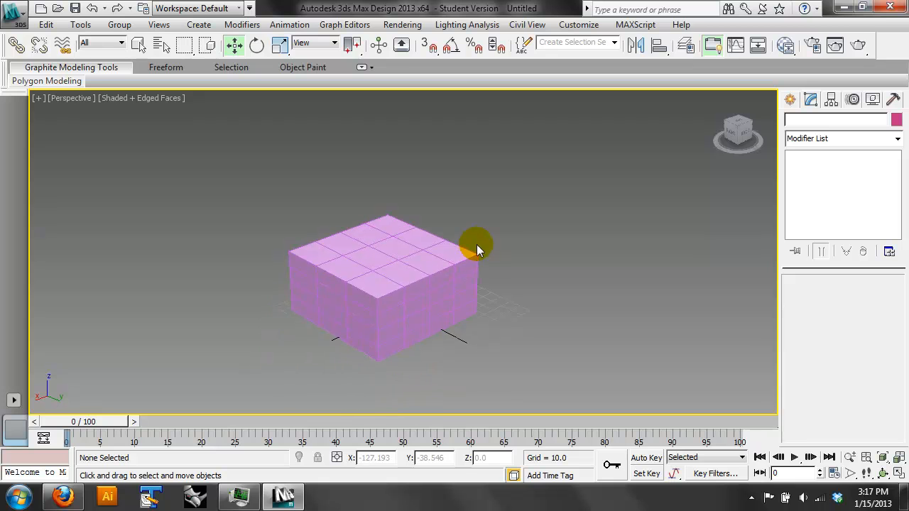
pyautogui.scroll(3, 477, 245)
# - Select three adjoining polygons forming an L on the box's top face in Edit Mesh Polygon mode
pyautogui.click(417, 245)
pyautogui.click(835, 156)
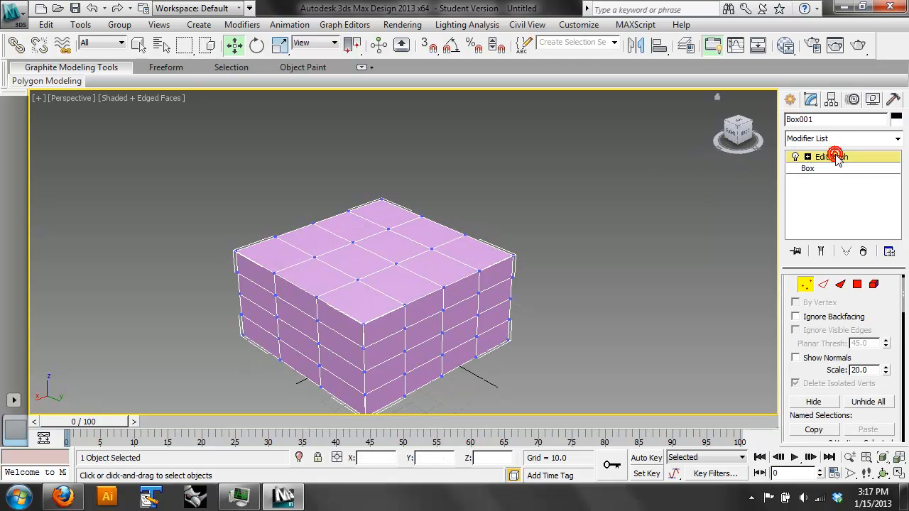
pyautogui.click(857, 286)
pyautogui.click(387, 237)
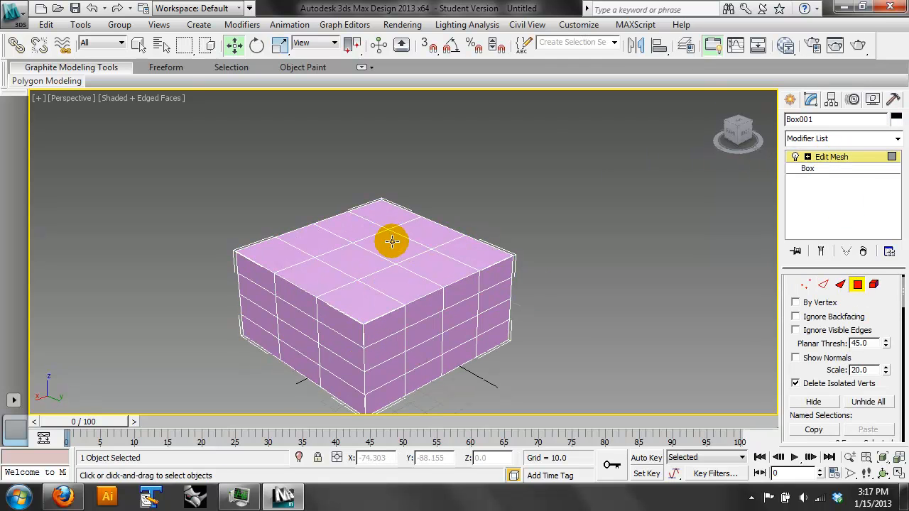
pyautogui.keyDown('ctrl'); pyautogui.click(346, 268); pyautogui.keyUp('ctrl')
pyautogui.keyDown('ctrl'); pyautogui.click(397, 293); pyautogui.keyUp('ctrl')
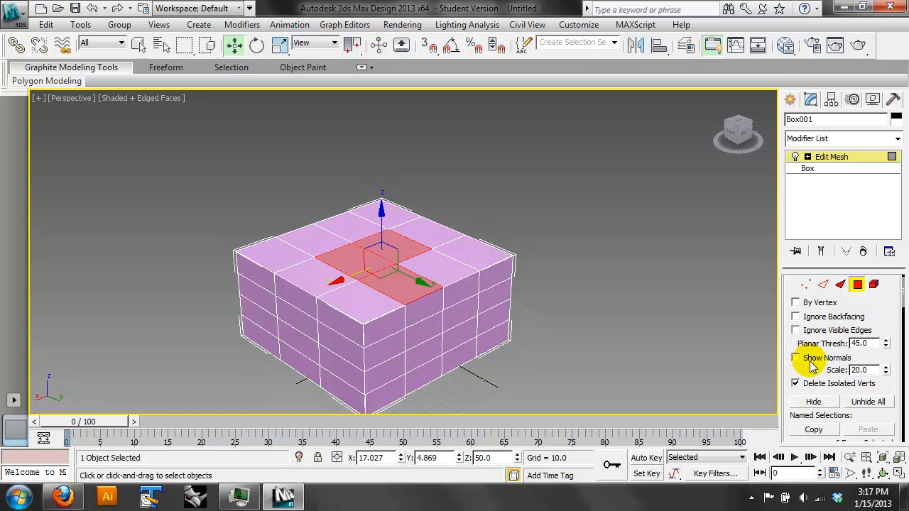
# - Extrude the three selected top polygons upward into an L-shaped raised block and clear the selection
pyautogui.moveTo(817, 367); pyautogui.dragTo(821, 213)
pyautogui.click(816, 395)
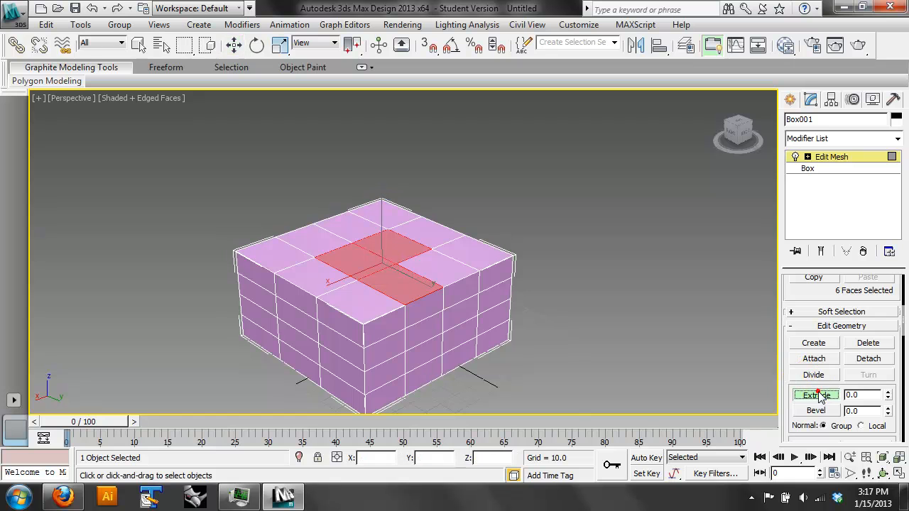
pyautogui.moveTo(420, 264); pyautogui.dragTo(419, 69)
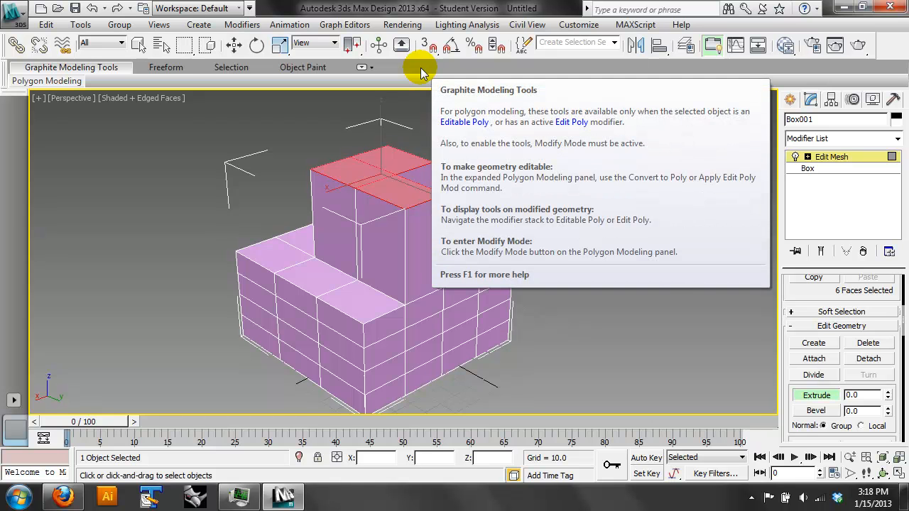
pyautogui.click(236, 210)
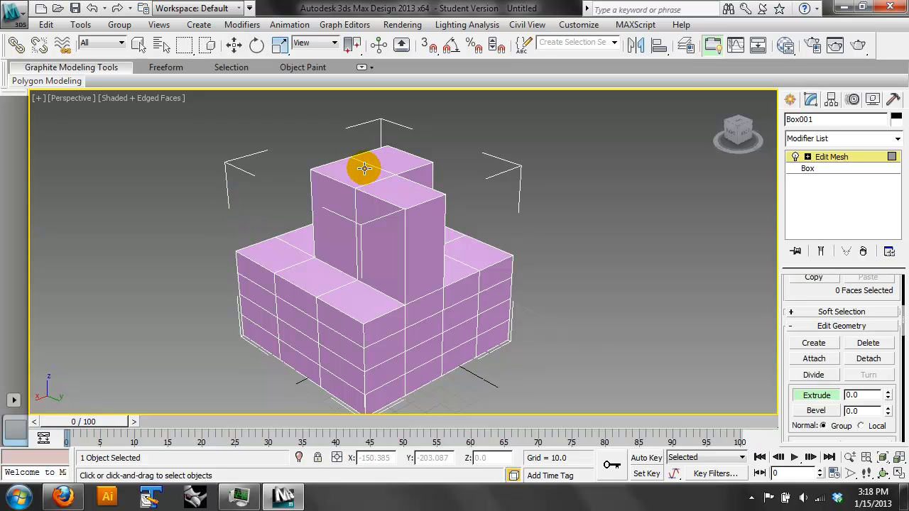
# - Extrude further polygons of the box outward and upward to form a low side arm and a tall tower, and clear the selection
pyautogui.moveTo(301, 293); pyautogui.dragTo(177, 111)
pyautogui.moveTo(323, 284); pyautogui.dragTo(152, 205)
pyautogui.moveTo(426, 223); pyautogui.dragTo(426, 284)
pyautogui.moveTo(467, 245); pyautogui.dragTo(458, 36)
pyautogui.click(883, 473)
pyautogui.moveTo(370, 312); pyautogui.dragTo(517, 305)
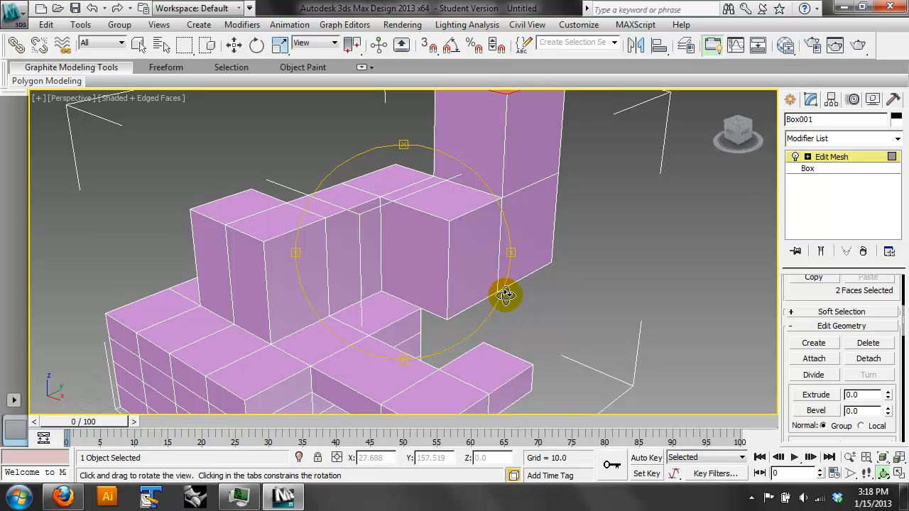
pyautogui.click(234, 45)
pyautogui.click(315, 137)
pyautogui.scroll(-5, 528, 226)
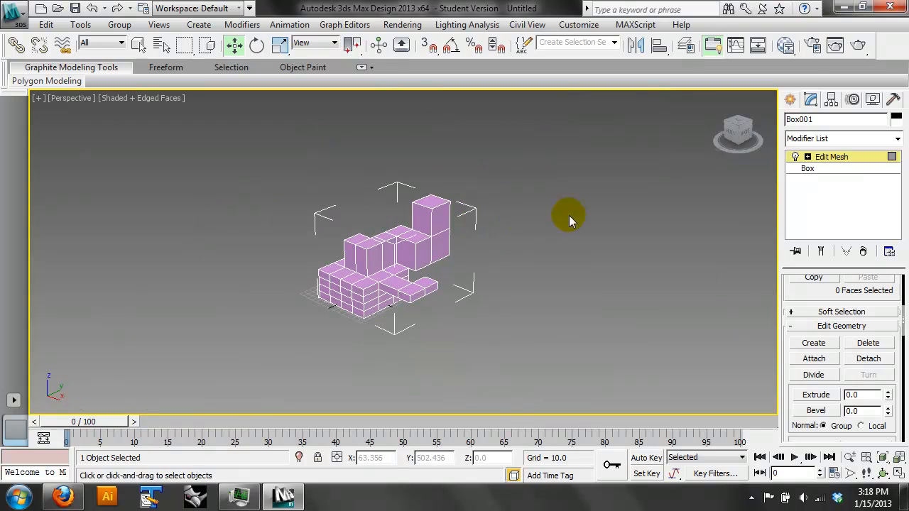
# - Create a sphere with a radius of about 61.7 beside the extruded box
pyautogui.click(789, 99)
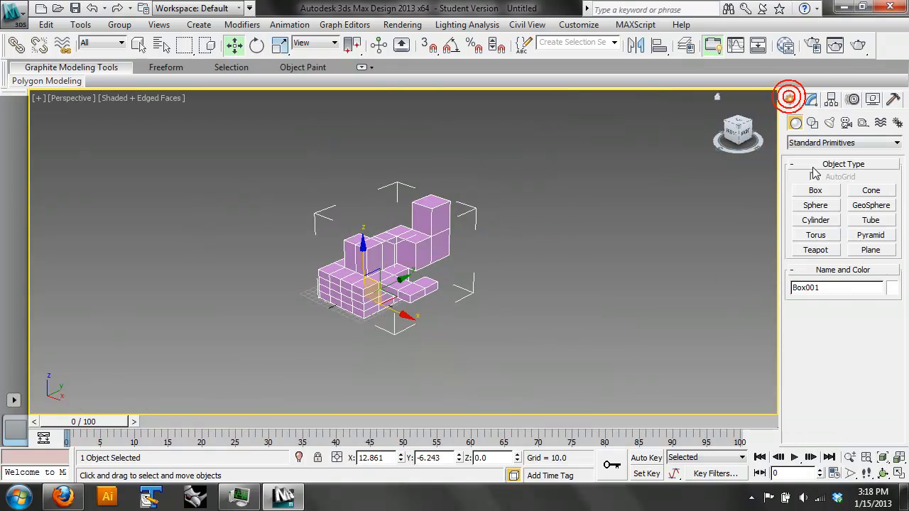
pyautogui.click(815, 205)
pyautogui.moveTo(523, 276); pyautogui.dragTo(541, 299)
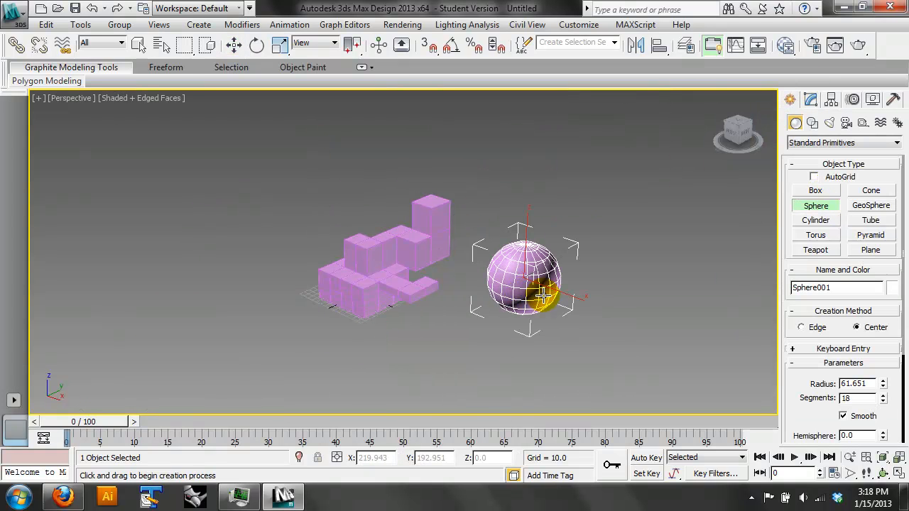
# - Apply an Edit Mesh modifier to the sphere
pyautogui.scroll(3, 618, 321)
pyautogui.scroll(3, 600, 320)
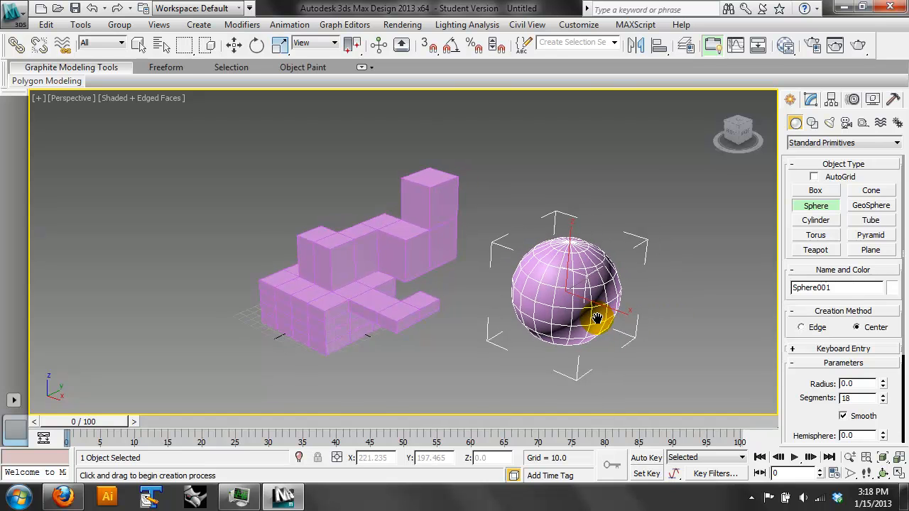
pyautogui.click(810, 99)
pyautogui.click(895, 139)
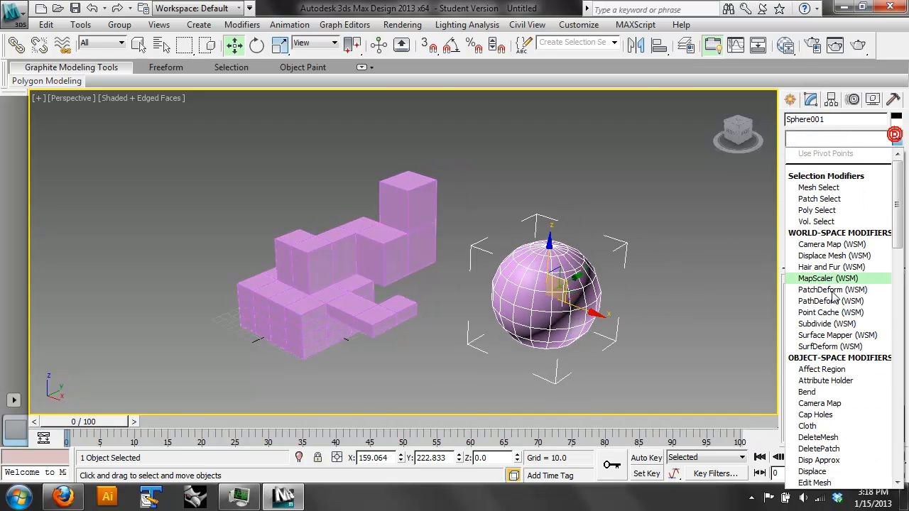
pyautogui.click(827, 482)
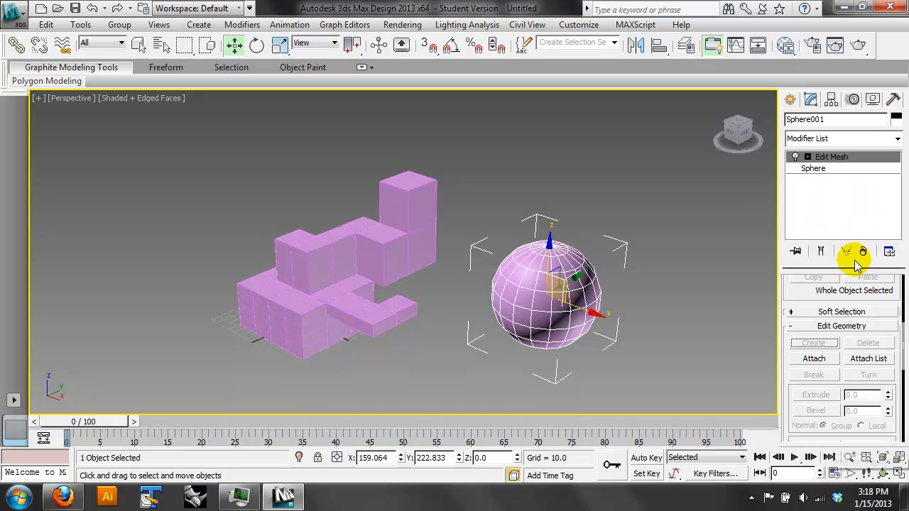
# - Select five separate polygons around the sphere's upper half in Polygon mode
pyautogui.click(808, 157)
pyautogui.click(835, 203)
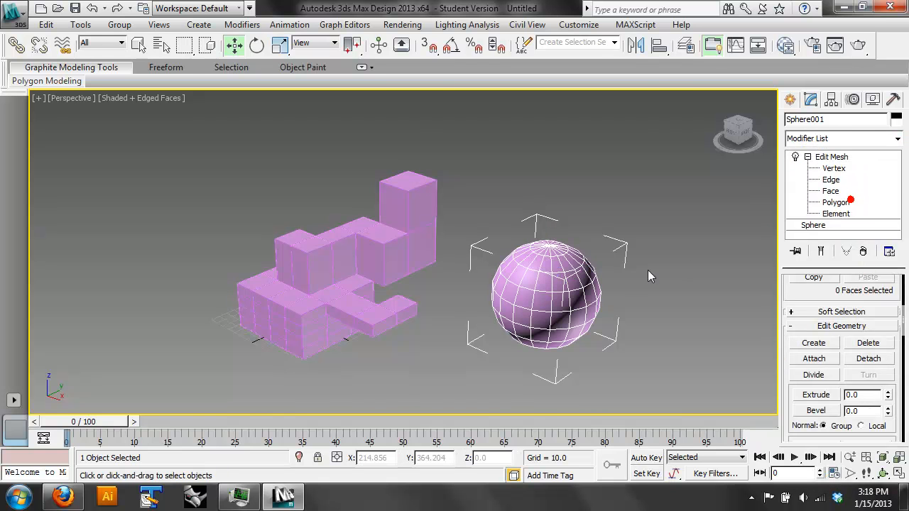
pyautogui.scroll(3, 634, 283)
pyautogui.click(613, 294)
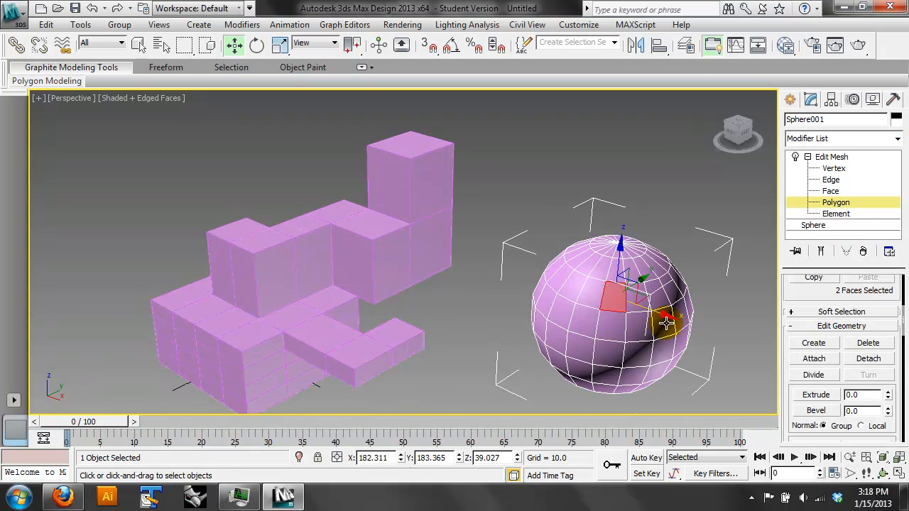
pyautogui.press('super')
pyautogui.keyDown('ctrl'); pyautogui.click(658, 298); pyautogui.keyUp('ctrl')
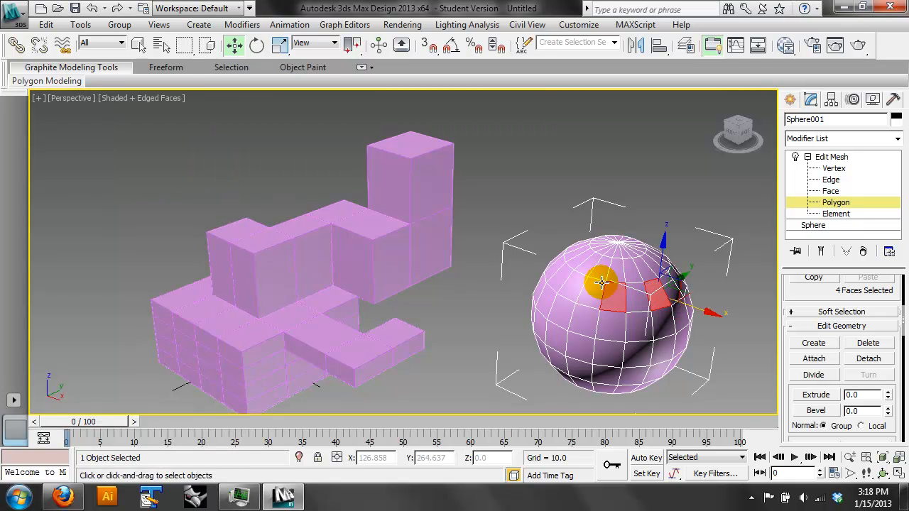
pyautogui.keyDown('ctrl'); pyautogui.click(575, 285); pyautogui.keyUp('ctrl')
pyautogui.keyDown('ctrl'); pyautogui.click(570, 254); pyautogui.keyUp('ctrl')
pyautogui.keyDown('ctrl'); pyautogui.click(652, 268); pyautogui.keyUp('ctrl')
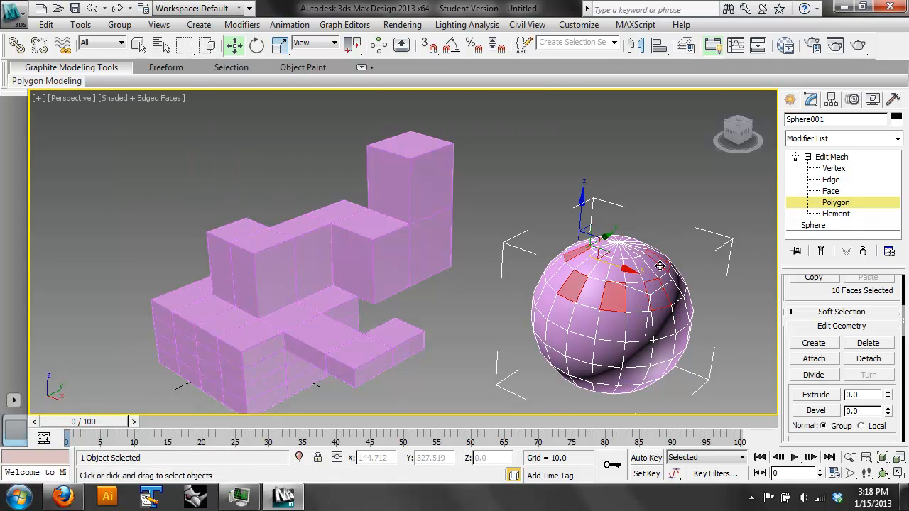
# - Extrude the sphere's five selected polygons outward into long spikes using Local normals, and leave Polygon mode
pyautogui.click(861, 426)
pyautogui.click(816, 394)
pyautogui.moveTo(659, 295); pyautogui.dragTo(590, 7)
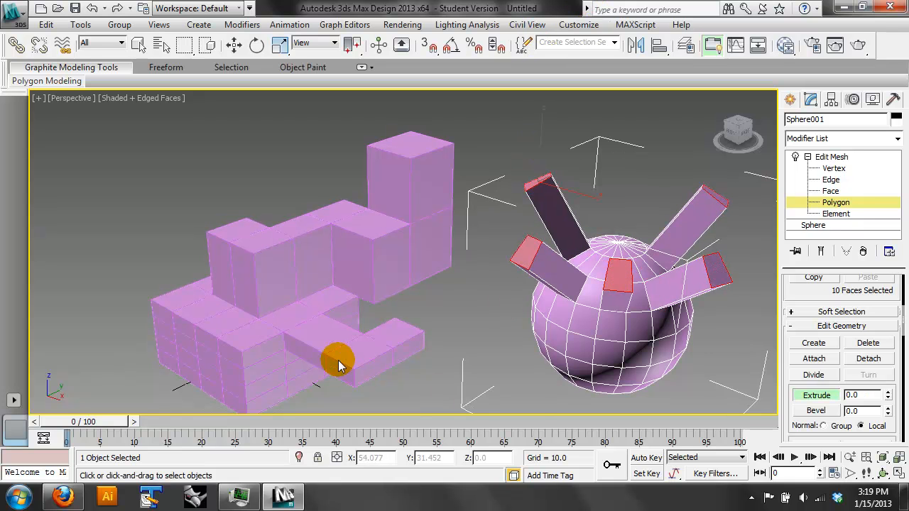
pyautogui.click(878, 472)
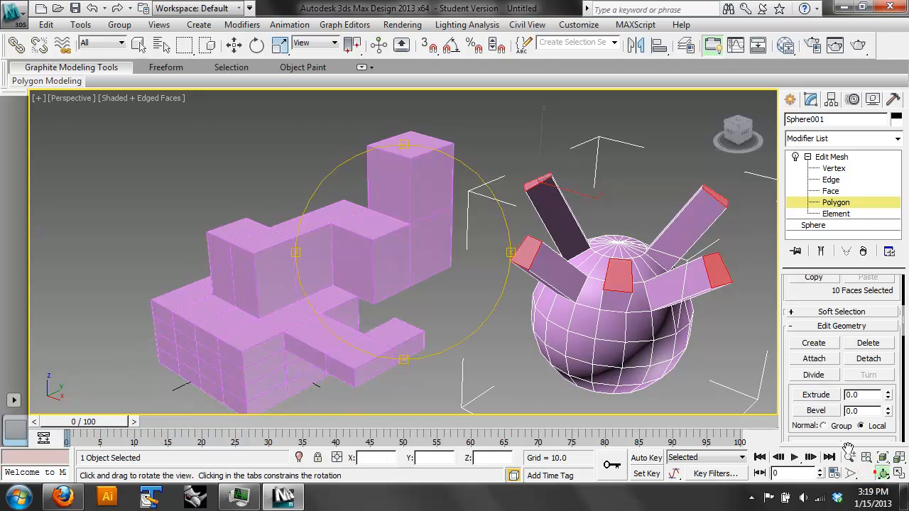
pyautogui.moveTo(442, 250)
pyautogui.mouseDown()
pyautogui.moveTo(205, 219)
pyautogui.moveTo(324, 260)
pyautogui.moveTo(444, 248)
pyautogui.moveTo(418, 235)
pyautogui.moveTo(440, 249)
pyautogui.mouseUp()
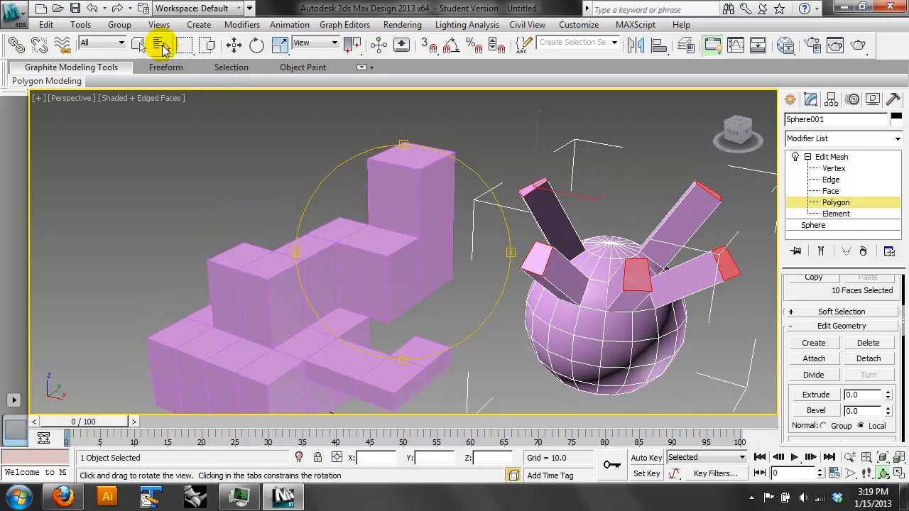
pyautogui.click(234, 45)
pyautogui.click(307, 176)
pyautogui.click(818, 191)
pyautogui.click(816, 203)
pyautogui.click(816, 202)
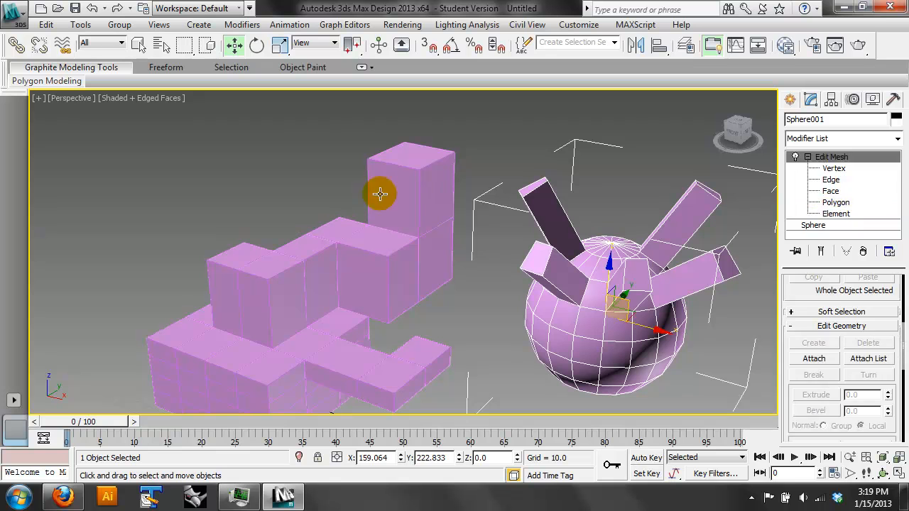
# - In the box's Vertex mode, pull one top corner of the tower outward and lower its front corner
pyautogui.click(375, 192)
pyautogui.click(807, 157)
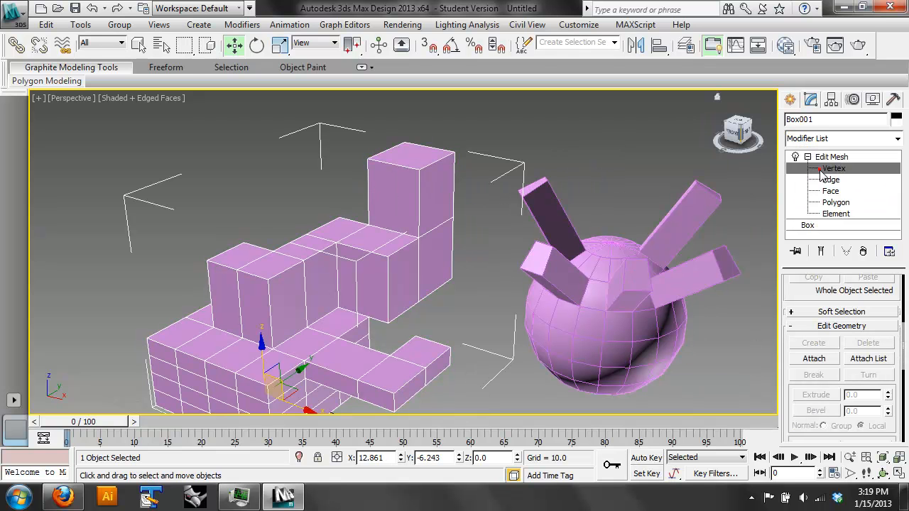
pyautogui.click(833, 168)
pyautogui.click(377, 161)
pyautogui.moveTo(378, 163)
pyautogui.mouseDown()
pyautogui.moveTo(400, 156)
pyautogui.moveTo(324, 187)
pyautogui.moveTo(373, 165)
pyautogui.mouseUp()
pyautogui.click(418, 169)
pyautogui.moveTo(421, 133); pyautogui.dragTo(421, 169)
pyautogui.click(517, 116)
# - Extrude the tower's slanted top polygon in Polygon mode, leave sub-object editing and deselect the box
pyautogui.click(826, 170)
pyautogui.click(835, 202)
pyautogui.click(363, 178)
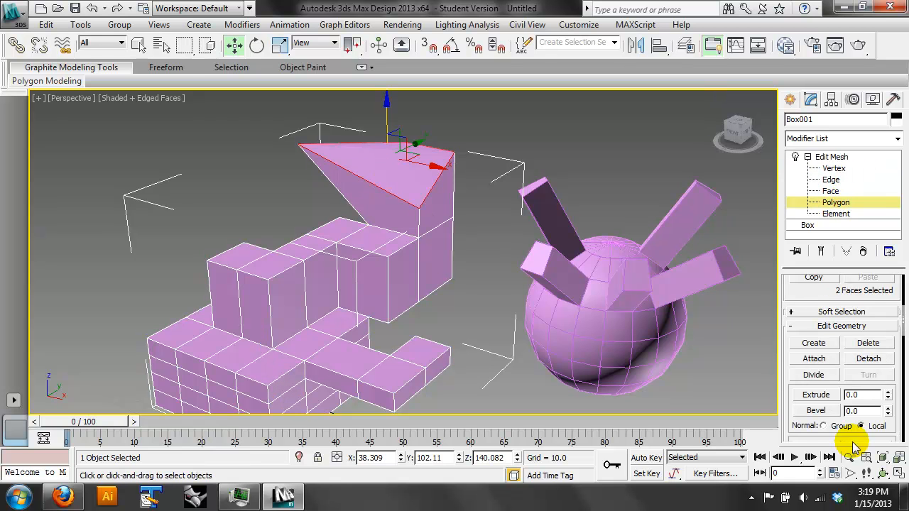
pyautogui.click(814, 395)
pyautogui.moveTo(419, 177); pyautogui.dragTo(400, 35)
pyautogui.click(883, 472)
pyautogui.moveTo(507, 239); pyautogui.dragTo(363, 201)
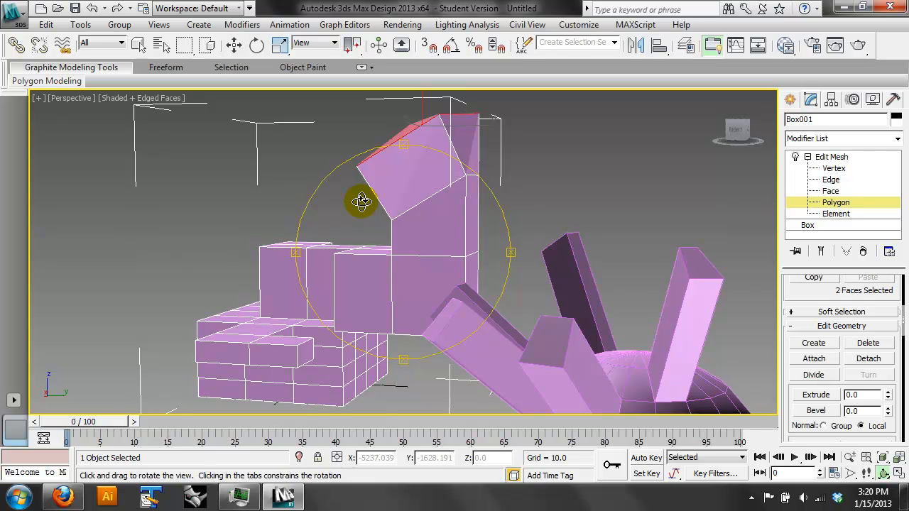
pyautogui.click(234, 45)
pyautogui.click(710, 274)
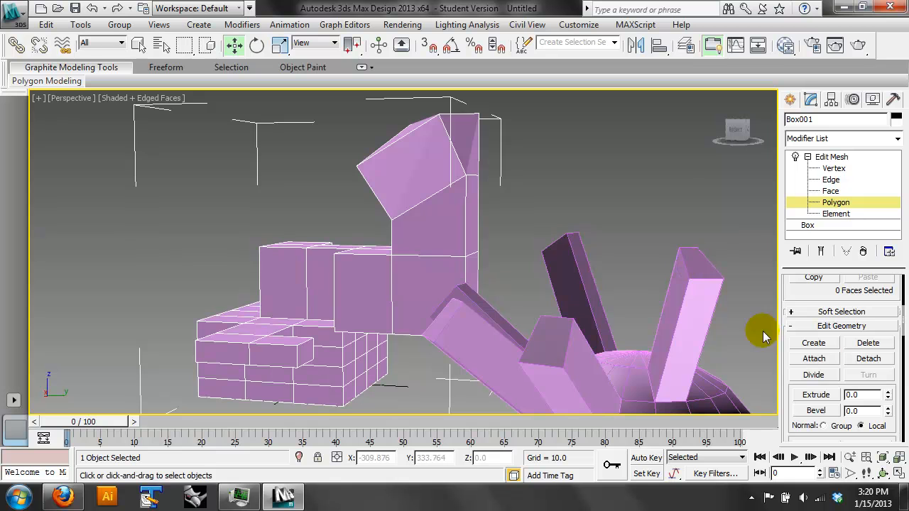
pyautogui.click(830, 205)
pyautogui.click(769, 183)
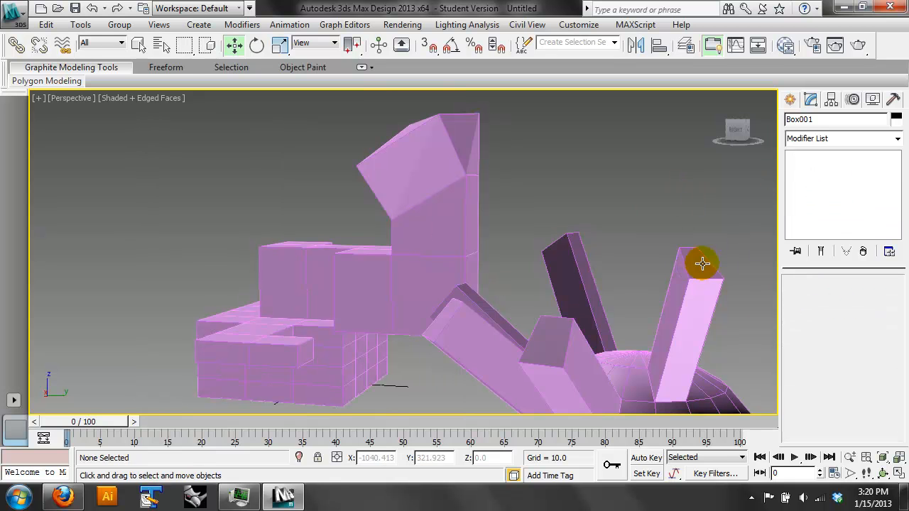
# - Scale down the end polygon of the sphere's rear spike to taper it, leave Polygon mode and deselect the sphere
pyautogui.click(700, 264)
pyautogui.click(817, 203)
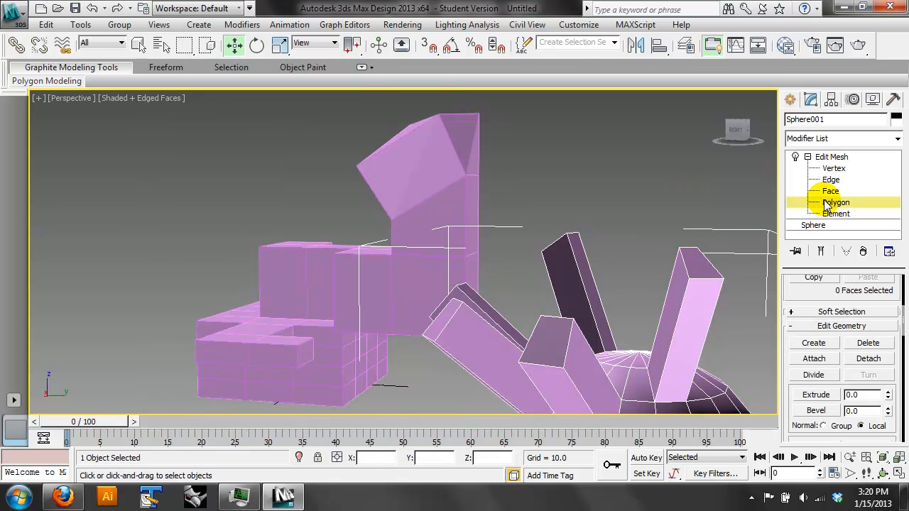
pyautogui.click(700, 259)
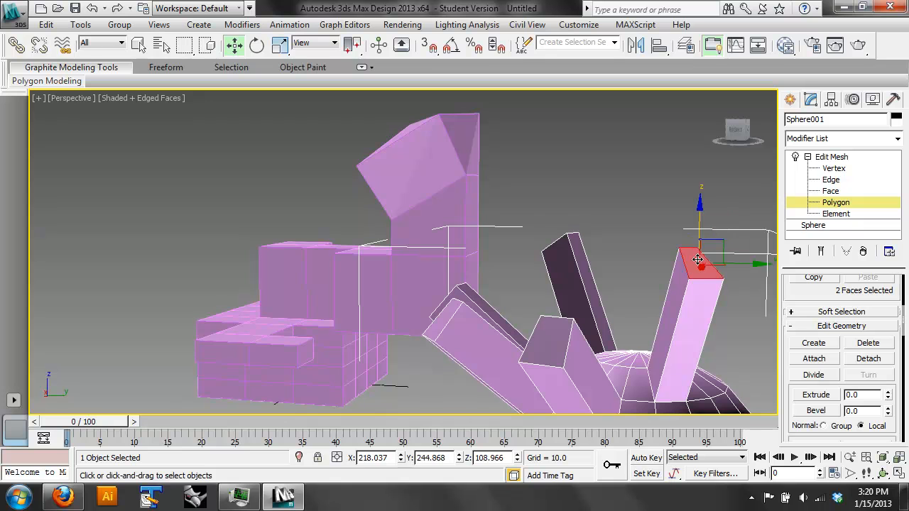
pyautogui.click(279, 45)
pyautogui.moveTo(703, 245); pyautogui.dragTo(743, 344)
pyautogui.click(831, 202)
pyautogui.click(604, 145)
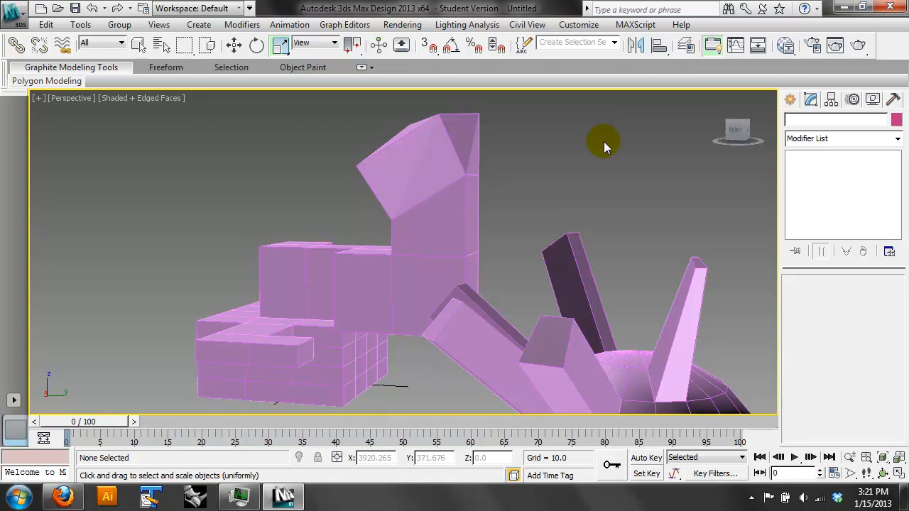
# - Copy the spiked sphere along the Y axis to the side of the original, away from the box
pyautogui.moveTo(622, 184); pyautogui.dragTo(489, 157, button='middle')
pyautogui.scroll(-5, 480, 222)
pyautogui.moveTo(480, 222); pyautogui.dragTo(509, 272, button='middle')
pyautogui.click(450, 359)
pyautogui.click(235, 45)
pyautogui.moveTo(495, 358)
pyautogui.keyDown('shift'); pyautogui.mouseDown()
pyautogui.moveTo(627, 374)
pyautogui.moveTo(636, 318)
pyautogui.mouseUp(); pyautogui.keyUp('shift')
pyautogui.click(456, 306)
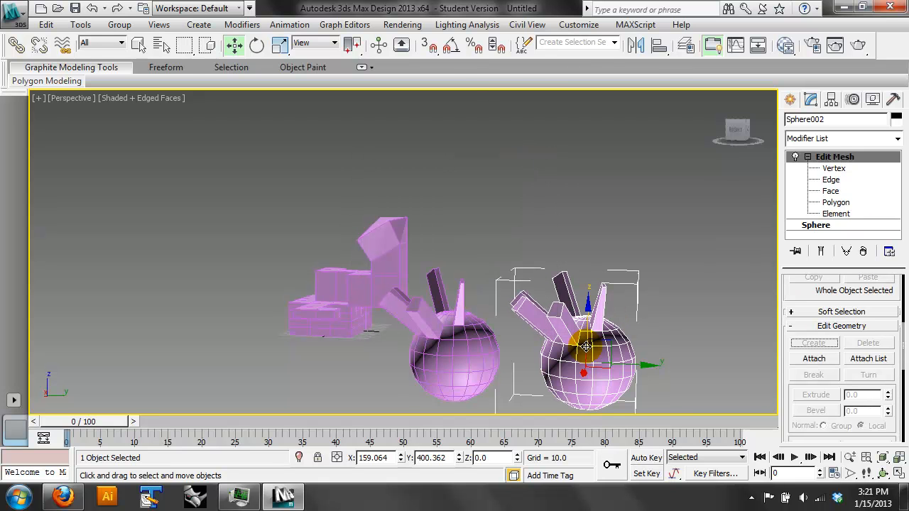
# - Remove the copied sphere's Edit Mesh modifier and apply a fresh Edit Mesh to it
pyautogui.click(845, 251)
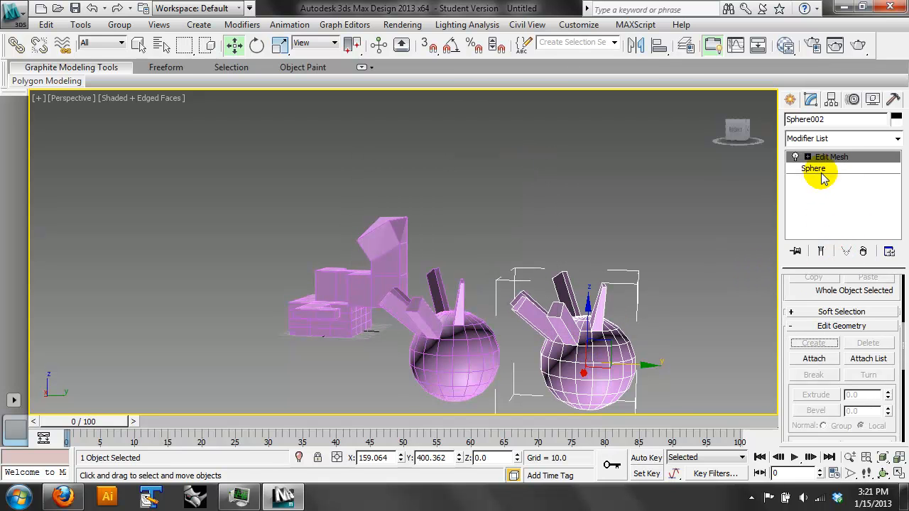
pyautogui.click(862, 252)
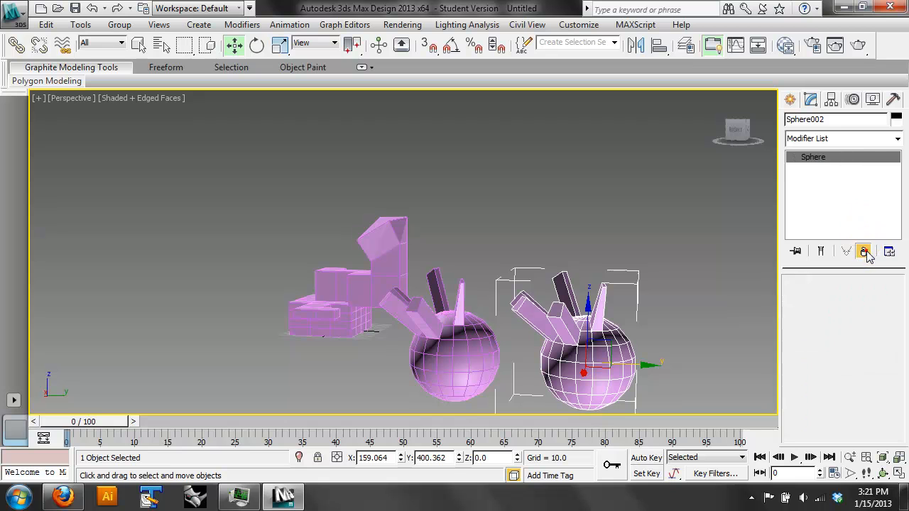
pyautogui.click(899, 139)
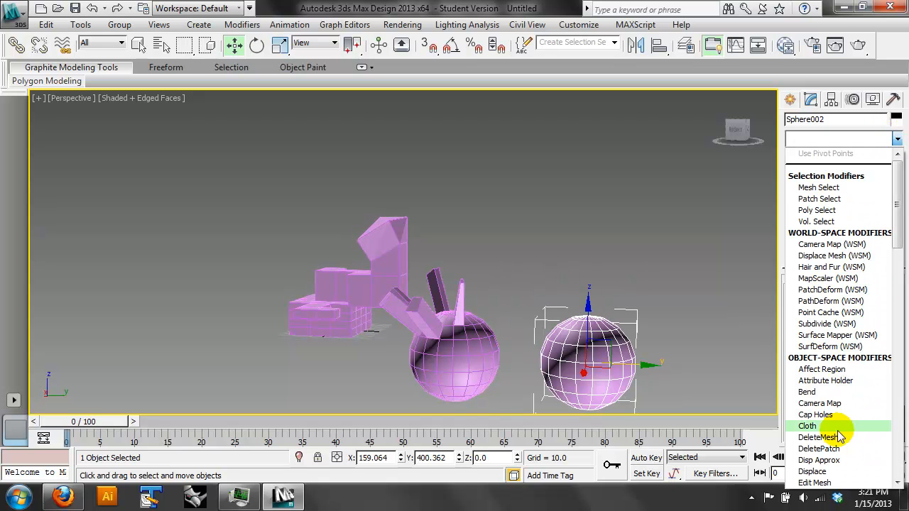
pyautogui.click(814, 483)
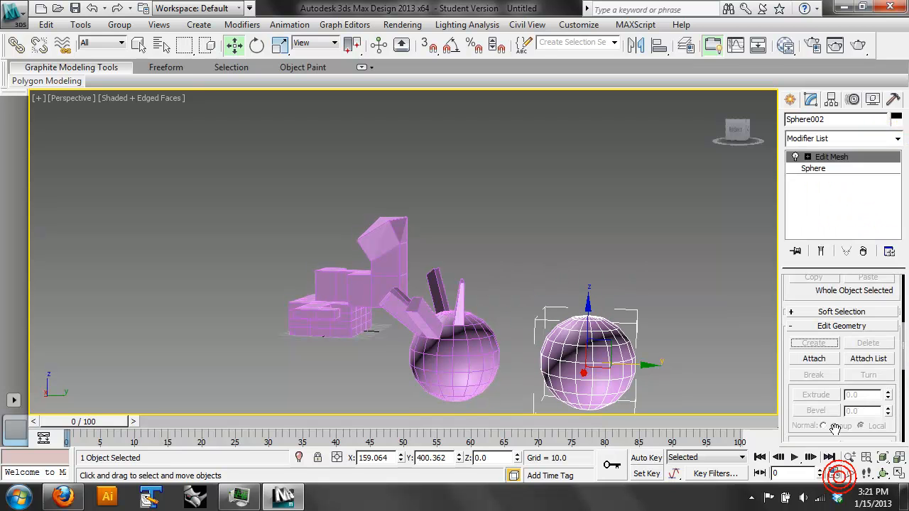
# - Select four separate polygons around the copied sphere's upper half in Polygon mode
pyautogui.click(882, 474)
pyautogui.moveTo(551, 263); pyautogui.dragTo(507, 290)
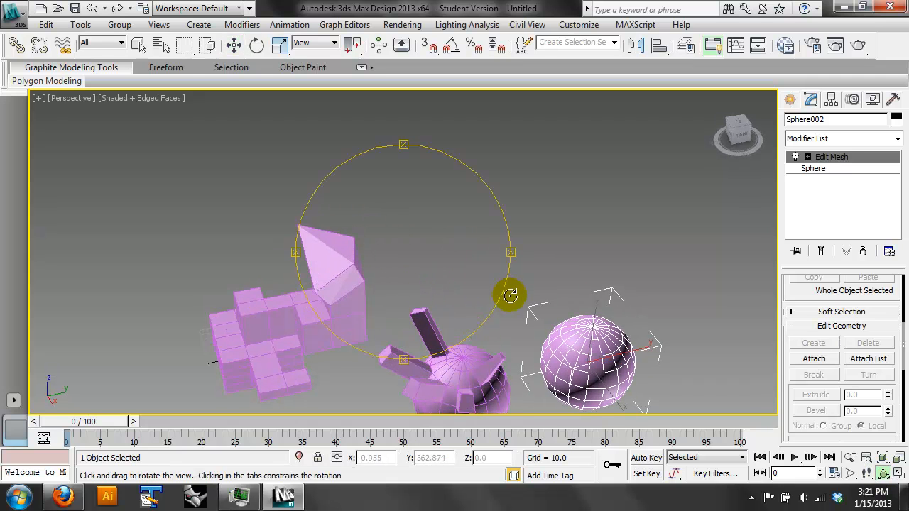
pyautogui.moveTo(456, 263); pyautogui.dragTo(374, 205)
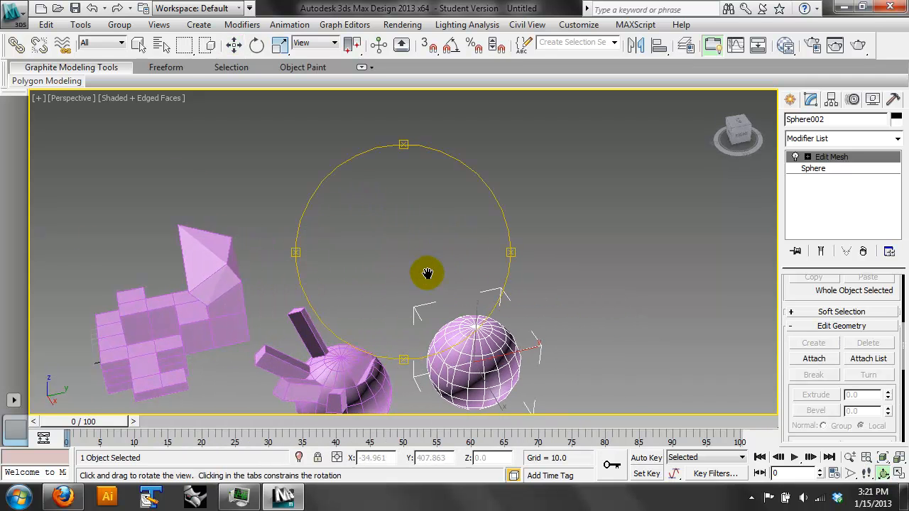
pyautogui.moveTo(426, 270); pyautogui.dragTo(462, 206)
pyautogui.click(807, 157)
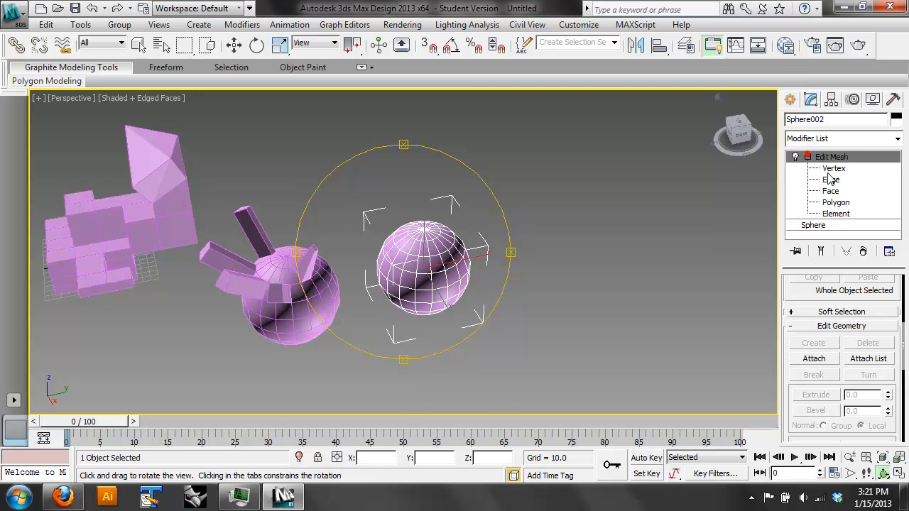
pyautogui.click(835, 203)
pyautogui.click(433, 261)
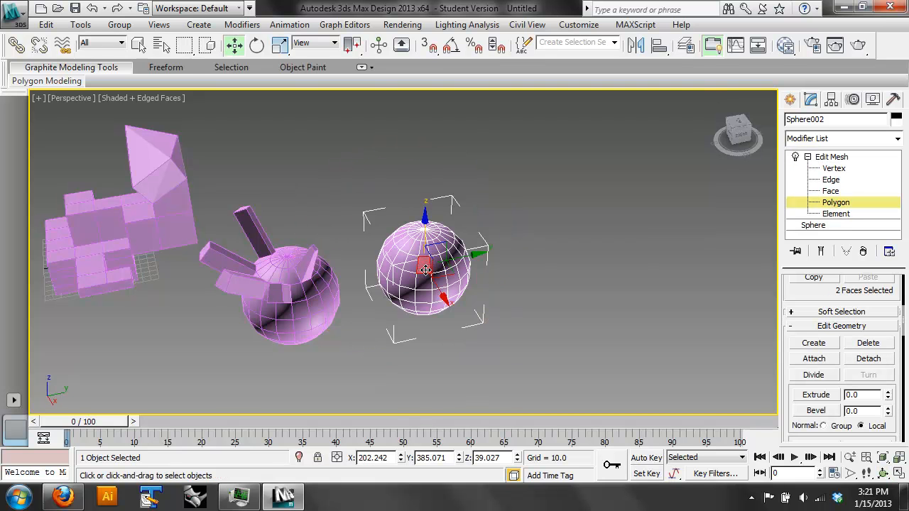
pyautogui.scroll(3, 429, 266)
pyautogui.press('super')
pyautogui.press('super')
pyautogui.keyDown('ctrl'); pyautogui.click(479, 267); pyautogui.keyUp('ctrl')
pyautogui.keyDown('ctrl'); pyautogui.click(377, 239); pyautogui.keyUp('ctrl')
pyautogui.keyDown('ctrl'); pyautogui.click(392, 261); pyautogui.keyUp('ctrl')
# - Extrude the copied sphere's four selected polygons outward by about 54.7 using Group normals
pyautogui.click(823, 426)
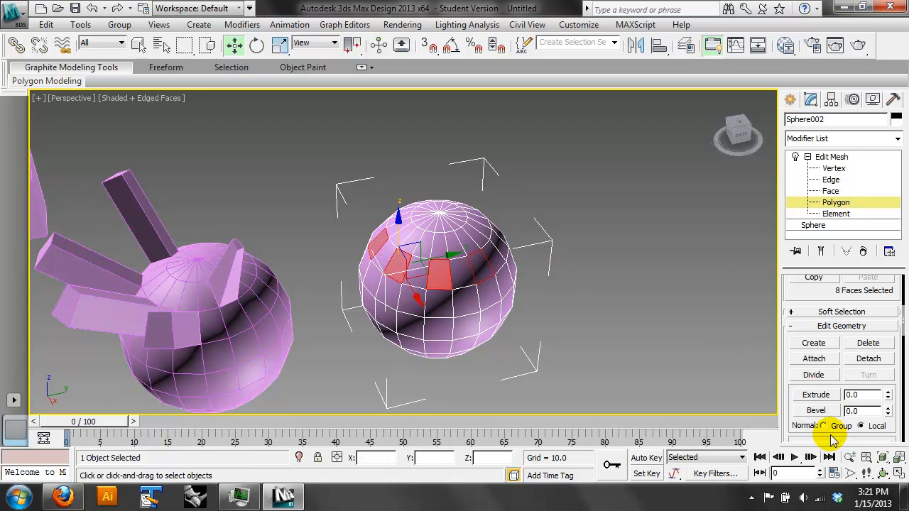
pyautogui.click(817, 395)
pyautogui.moveTo(483, 264); pyautogui.dragTo(448, 20)
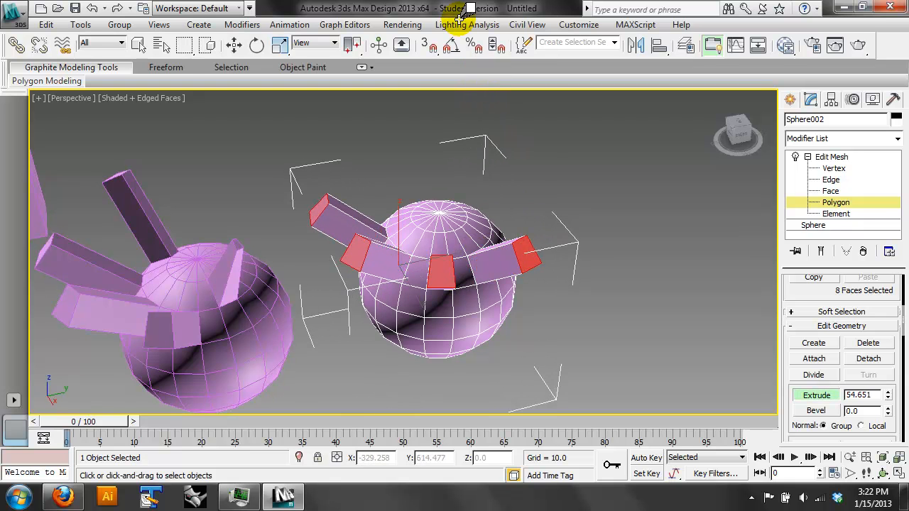
# - Extrude the copied sphere's four arm ends by about 44.7 more using Local normals
pyautogui.click(882, 473)
pyautogui.moveTo(437, 209); pyautogui.dragTo(504, 235)
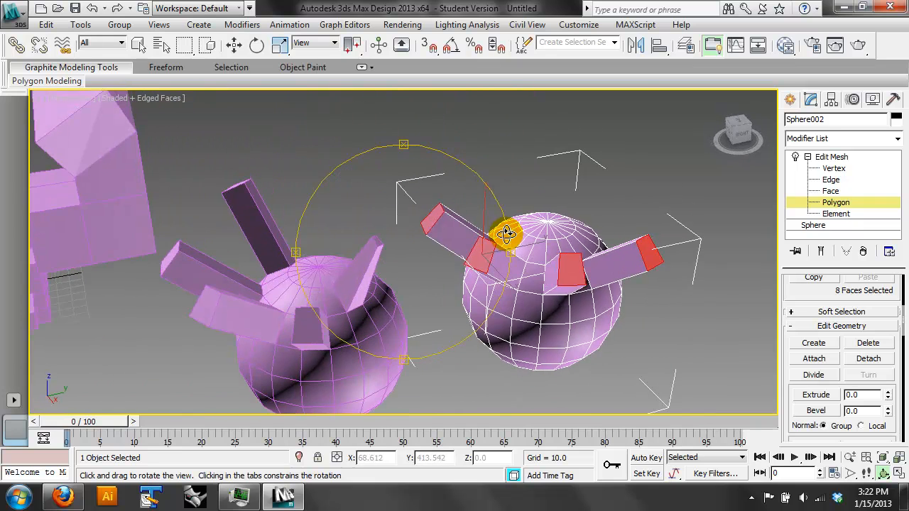
pyautogui.click(234, 45)
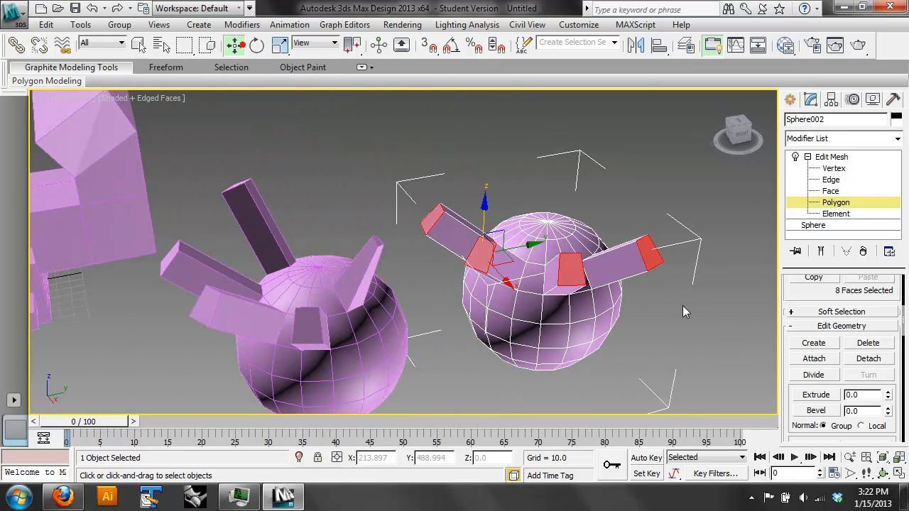
pyautogui.click(861, 425)
pyautogui.click(650, 250)
pyautogui.moveTo(651, 250); pyautogui.dragTo(655, 207)
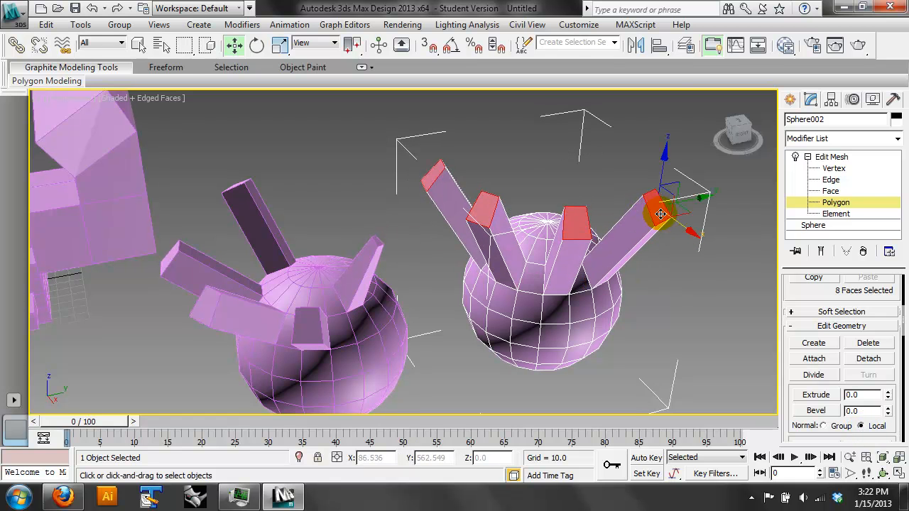
pyautogui.hotkey('ctrl', 'z')
pyautogui.click(816, 395)
pyautogui.moveTo(652, 245); pyautogui.dragTo(643, 67)
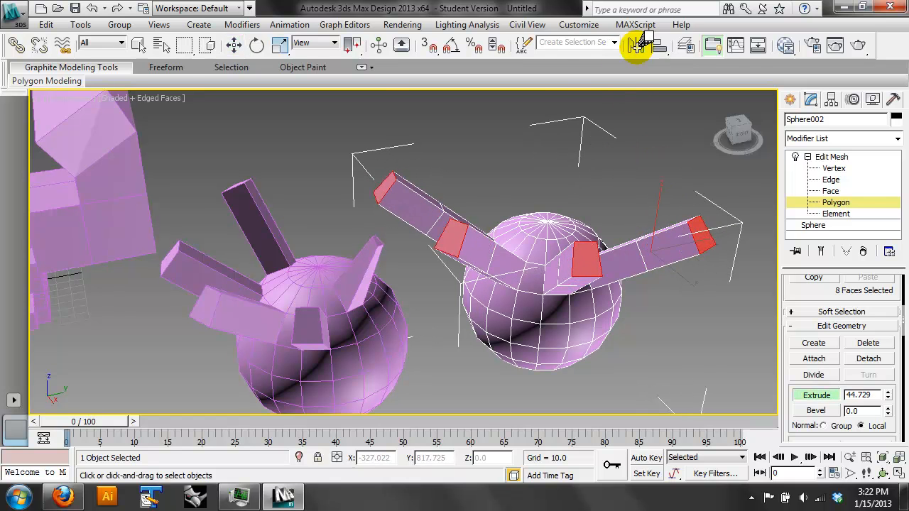
# - Extrude the arm ends one more segment using Group normals and clear the polygon selection
pyautogui.click(823, 426)
pyautogui.moveTo(701, 231); pyautogui.dragTo(720, 138)
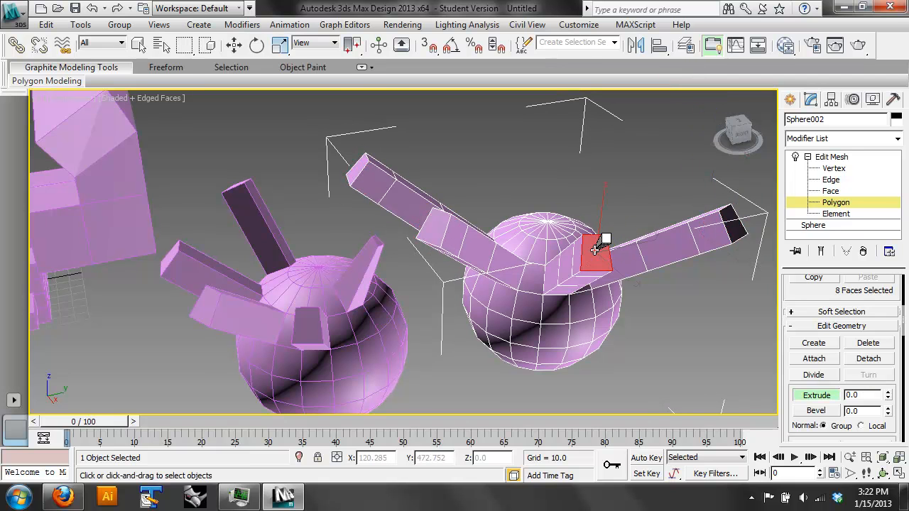
pyautogui.click(639, 190)
pyautogui.click(884, 470)
pyautogui.moveTo(451, 210); pyautogui.dragTo(472, 291)
pyautogui.scroll(4, 418, 296)
pyautogui.scroll(-2, 416, 288)
pyautogui.scroll(-2, 416, 288)
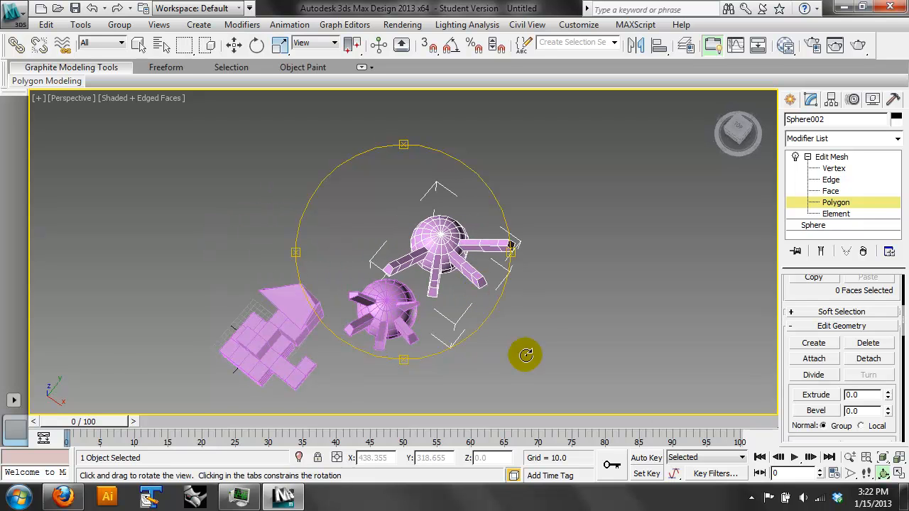
# - Undo the arm extrusions on the copied sphere
pyautogui.click(831, 202)
pyautogui.click(831, 203)
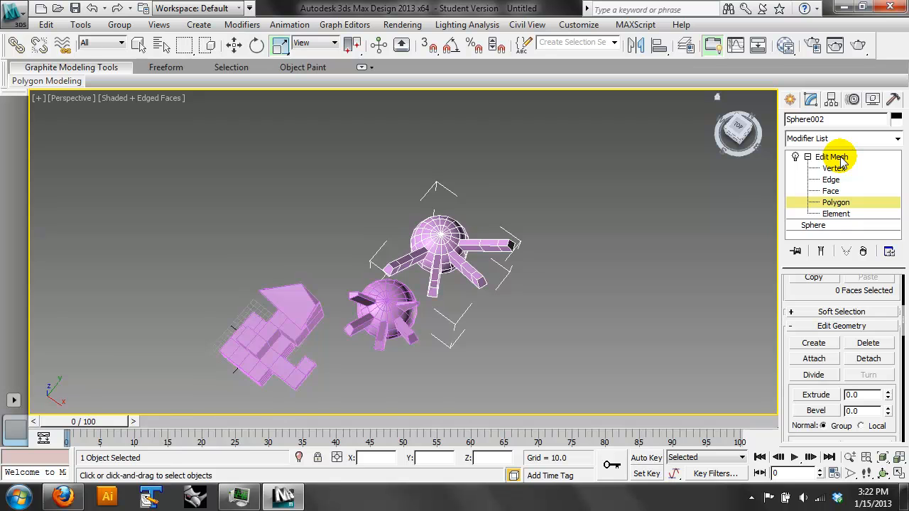
pyautogui.press('z')
pyautogui.hotkey('ctrl', 'z')
pyautogui.hotkey('ctrl', 'z')
pyautogui.hotkey('ctrl', 'z')
pyautogui.hotkey('ctrl', 'z')
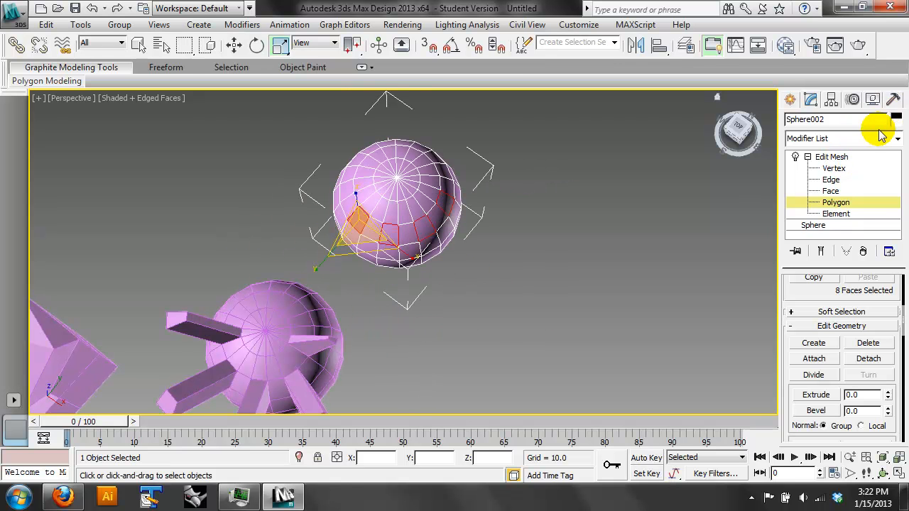
# - Replace the copied sphere's Edit Mesh modifier with a Mesh Select modifier
pyautogui.click(879, 158)
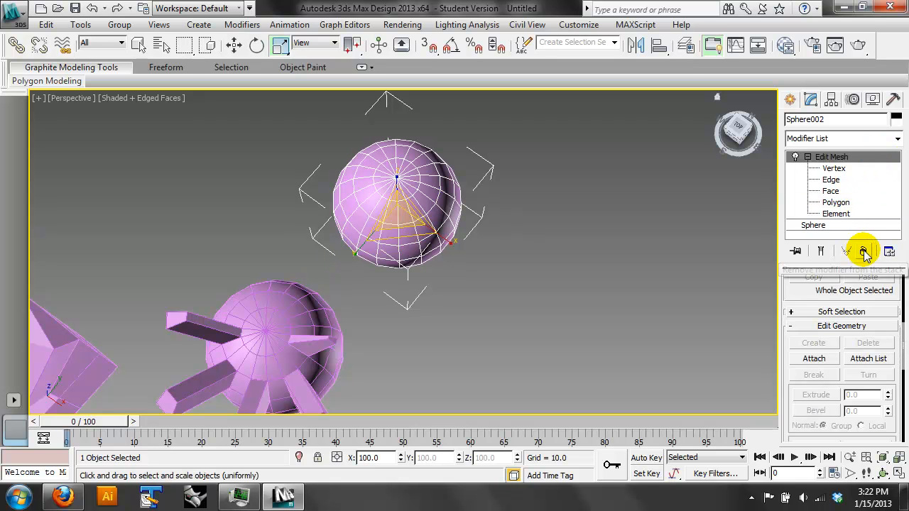
pyautogui.click(862, 251)
pyautogui.click(897, 139)
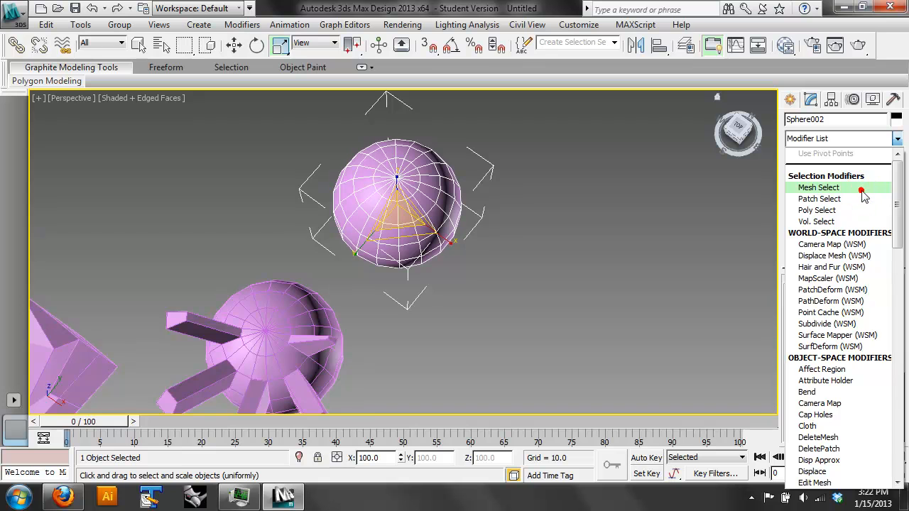
pyautogui.click(818, 187)
# - Select seven polygons across the copied sphere's upper half at the Polygon level of Mesh Select
pyautogui.click(857, 303)
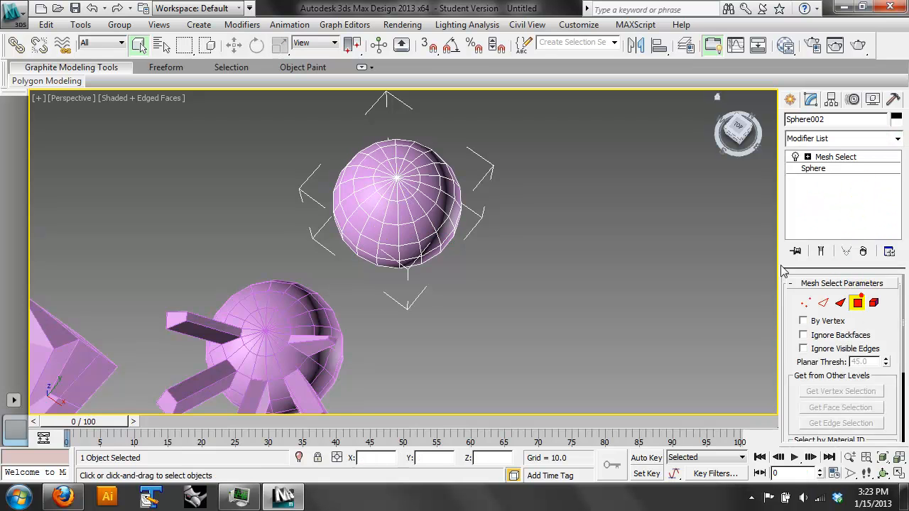
pyautogui.click(424, 231)
pyautogui.keyDown('ctrl'); pyautogui.click(369, 227); pyautogui.keyUp('ctrl')
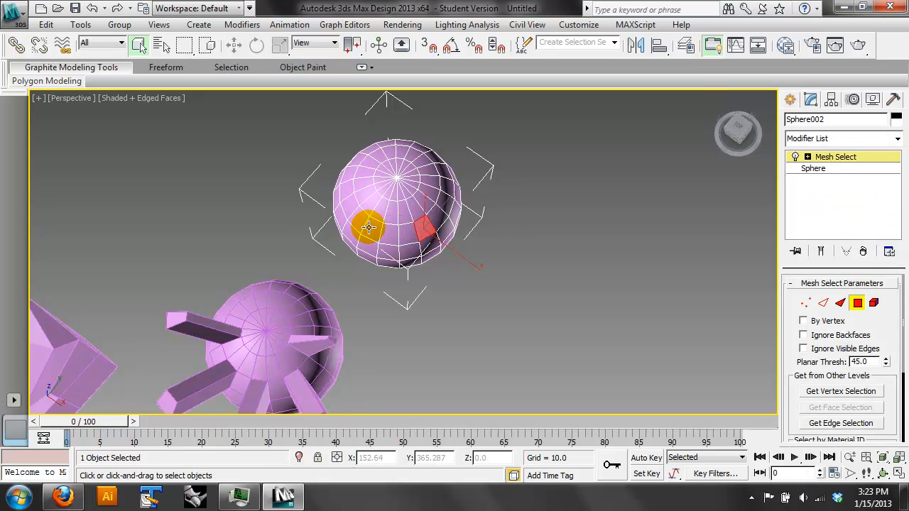
pyautogui.keyDown('ctrl'); pyautogui.click(349, 207); pyautogui.keyUp('ctrl')
pyautogui.keyDown('ctrl'); pyautogui.click(442, 201); pyautogui.keyUp('ctrl')
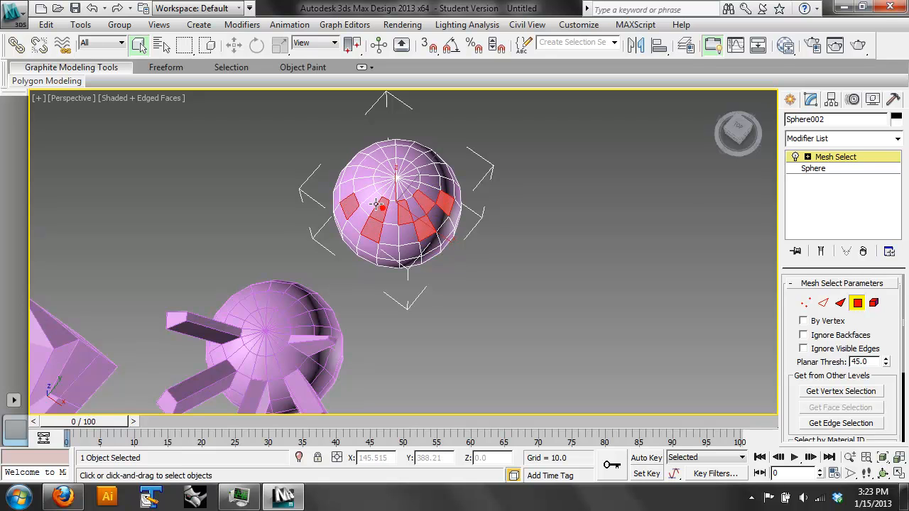
# - Apply Edit Mesh above Mesh Select on the copied sphere and enter its Polygon level
pyautogui.click(897, 139)
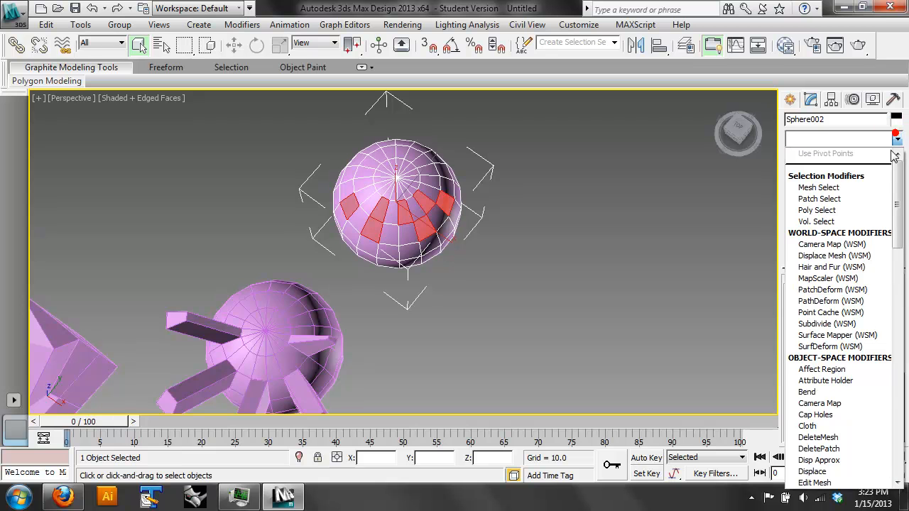
pyautogui.moveTo(895, 193); pyautogui.dragTo(893, 255)
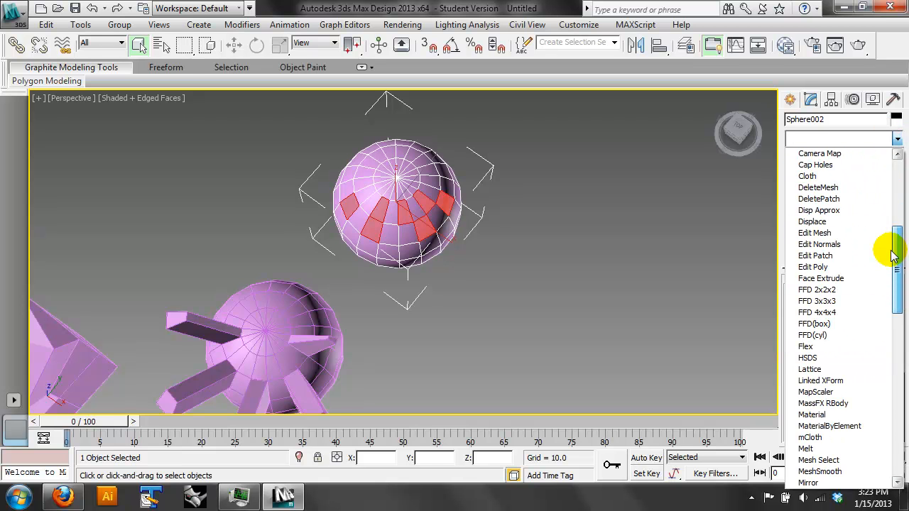
pyautogui.click(864, 234)
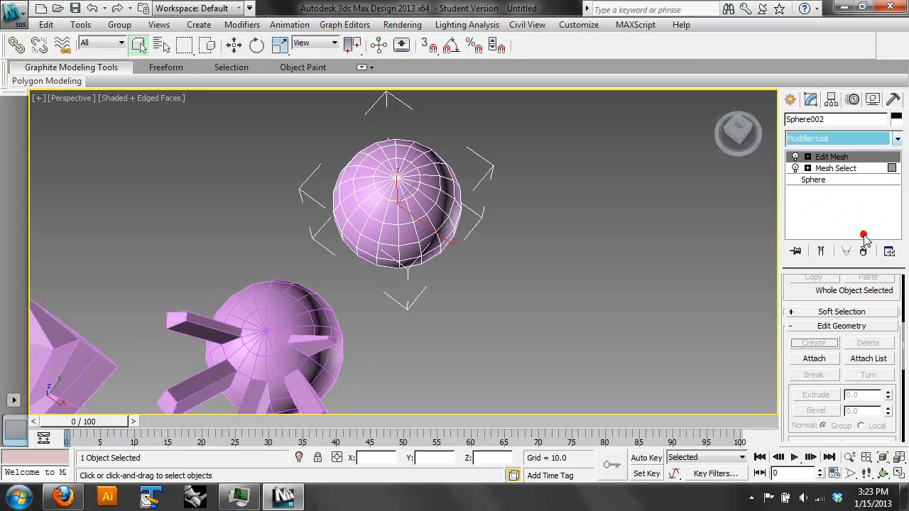
pyautogui.click(807, 158)
pyautogui.click(835, 203)
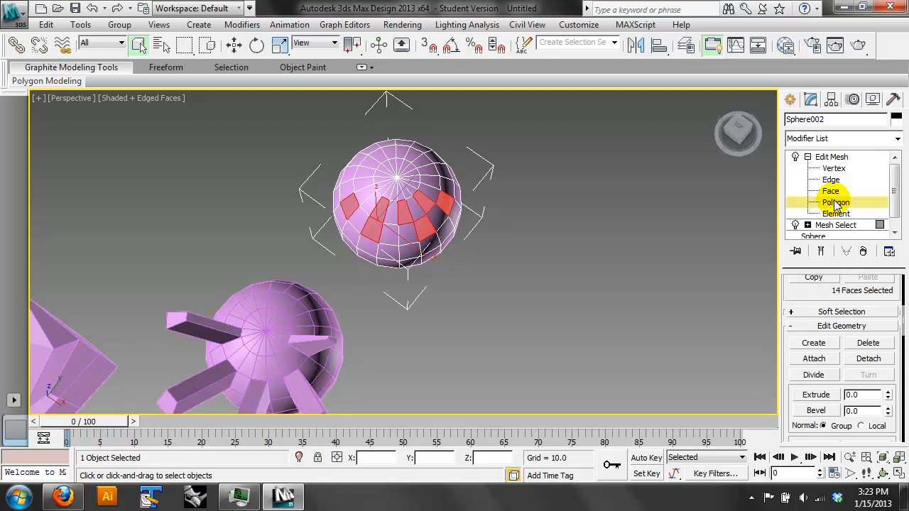
# - Extrude the seven inherited polygons outward using Group normals, and remove the Edit Mesh modifier above Mesh Select
pyautogui.click(883, 473)
pyautogui.moveTo(399, 240); pyautogui.dragTo(352, 188)
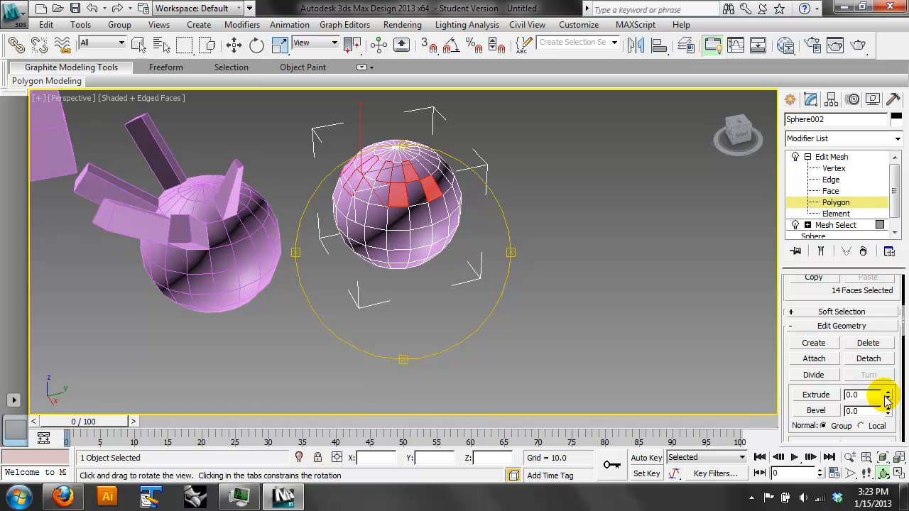
pyautogui.moveTo(889, 396); pyautogui.dragTo(771, 420)
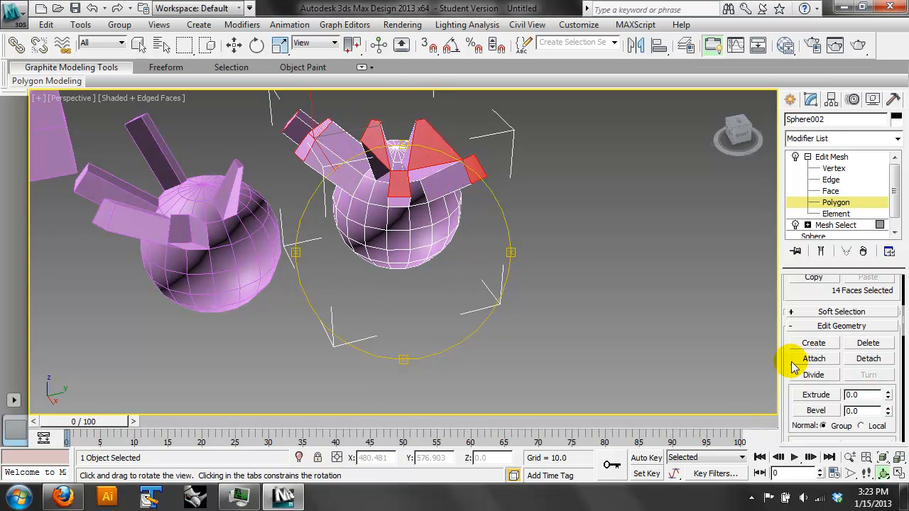
pyautogui.click(831, 157)
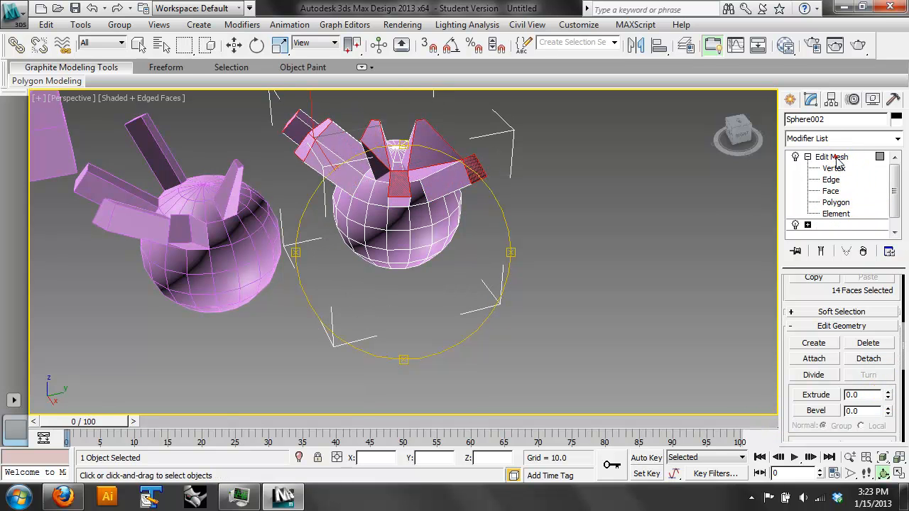
pyautogui.click(863, 252)
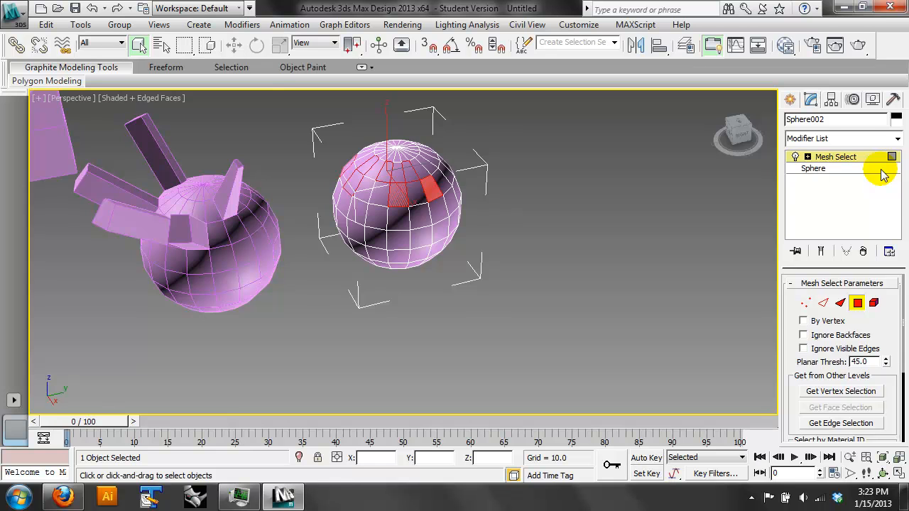
# - Undo the removal of the copied sphere's Edit Mesh modifier and look through its Polygon-level parameters
pyautogui.hotkey('ctrl', 'z')
pyautogui.moveTo(886, 297); pyautogui.dragTo(874, 202)
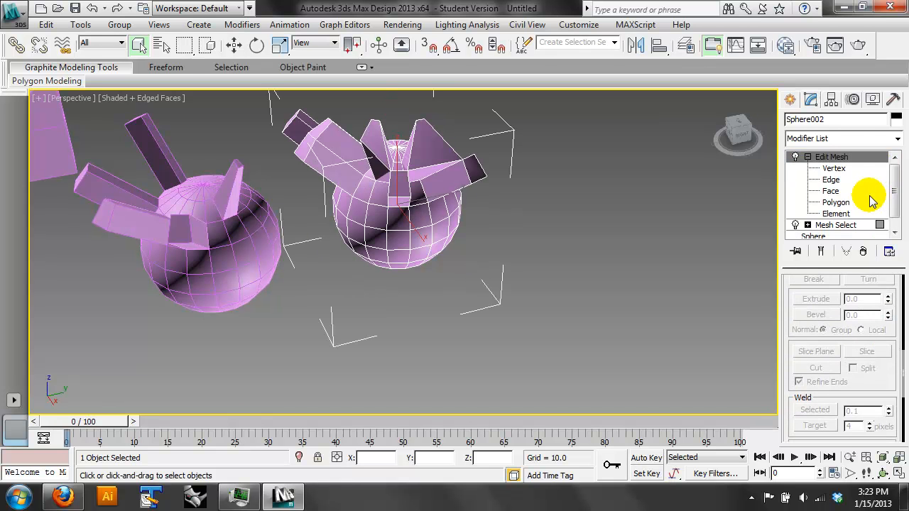
pyautogui.click(873, 201)
pyautogui.moveTo(875, 388); pyautogui.dragTo(900, 197)
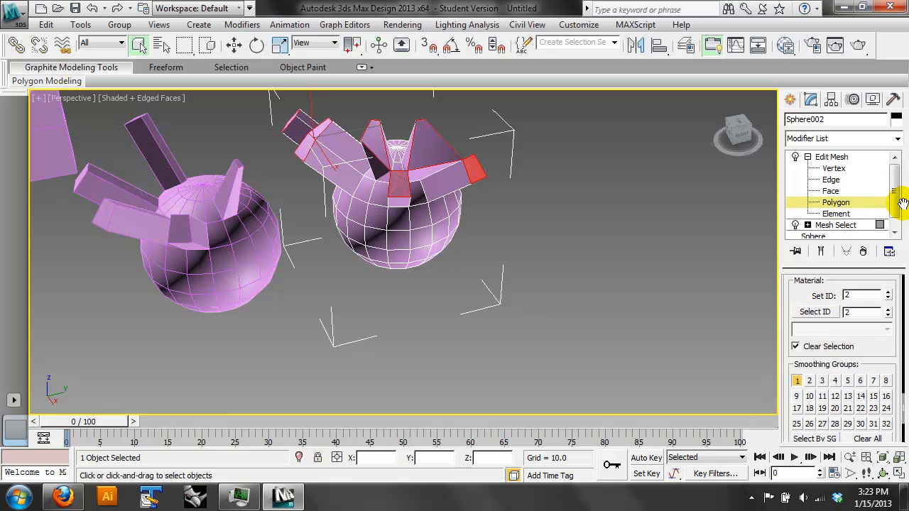
pyautogui.moveTo(879, 272); pyautogui.dragTo(865, 379)
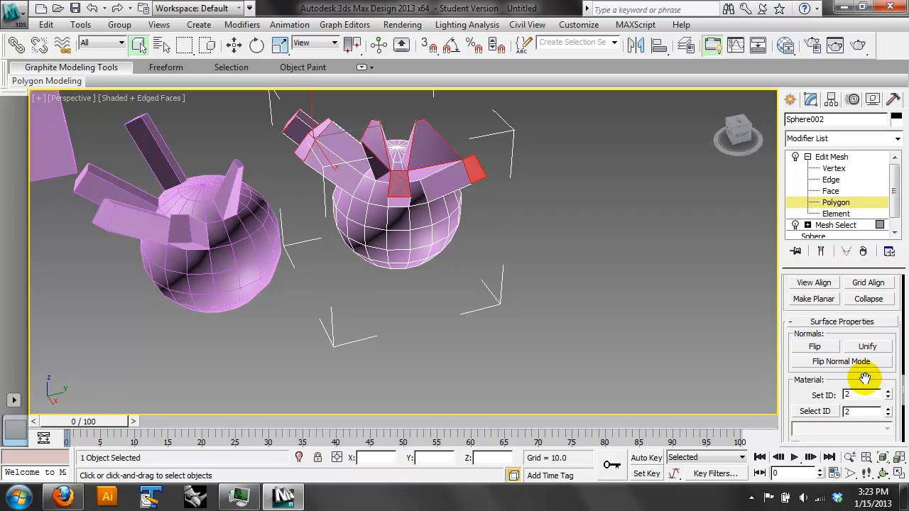
pyautogui.moveTo(838, 309); pyautogui.dragTo(835, 428)
pyautogui.click(837, 203)
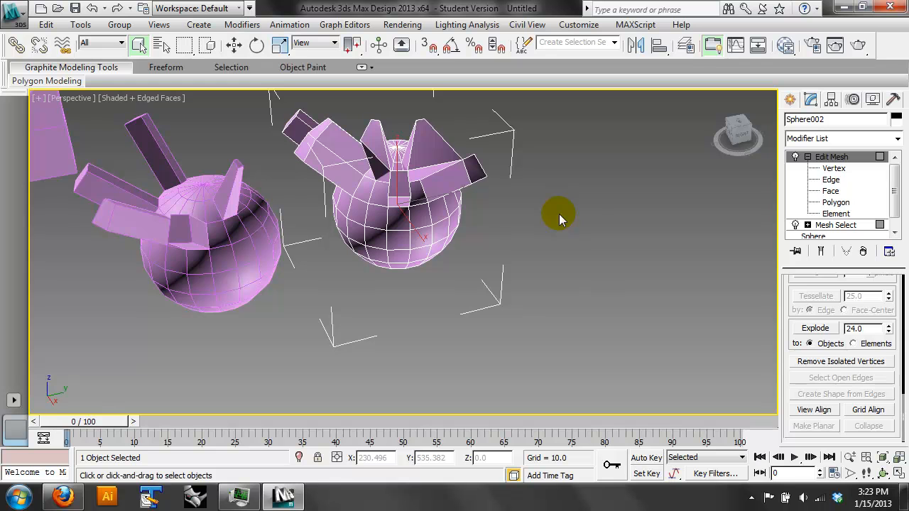
# - Delete both extruded spheres so that only the extruded box is left in the scene
pyautogui.click(465, 184)
pyautogui.click(448, 188)
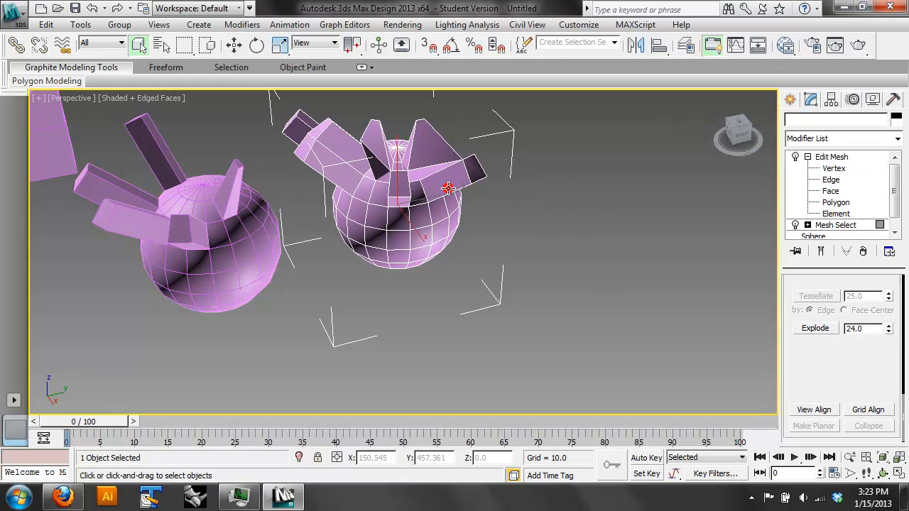
pyautogui.click(498, 228)
pyautogui.click(428, 233)
pyautogui.click(423, 236)
pyautogui.press('Delete')
pyautogui.click(192, 233)
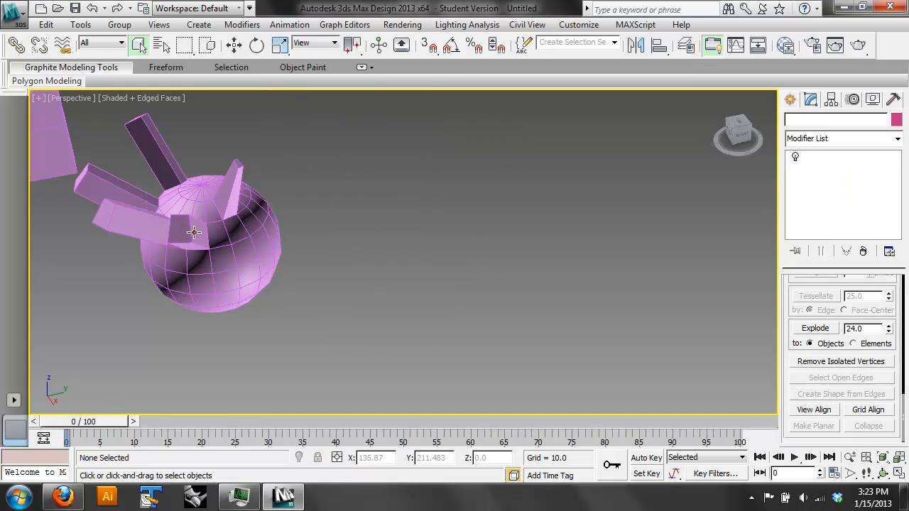
pyautogui.press('Delete')
pyautogui.press('z')
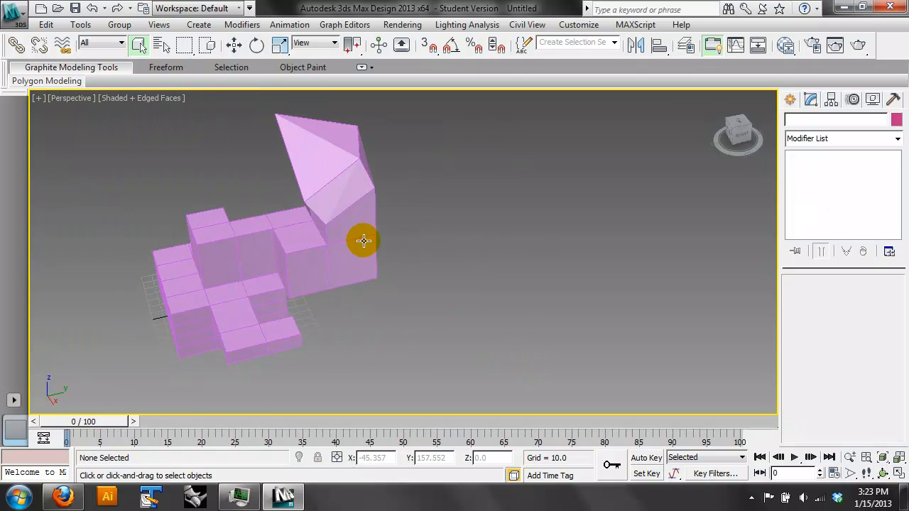
# - Apply a MeshSmooth modifier above Edit Mesh on the extruded box
pyautogui.click(387, 264)
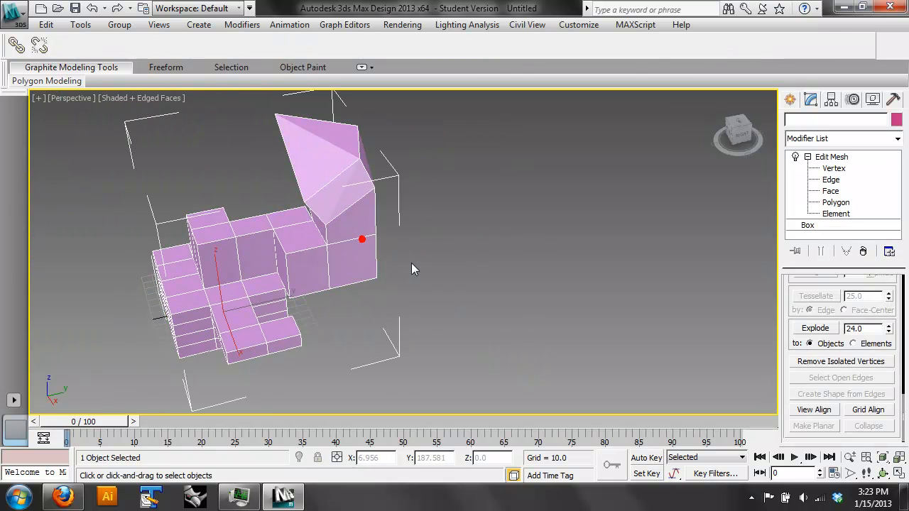
pyautogui.click(883, 473)
pyautogui.moveTo(312, 181); pyautogui.dragTo(422, 223)
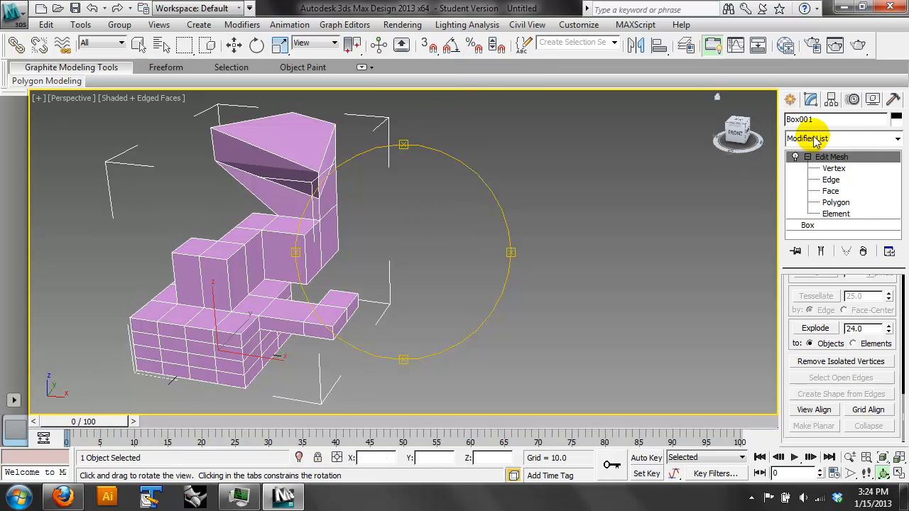
pyautogui.click(897, 139)
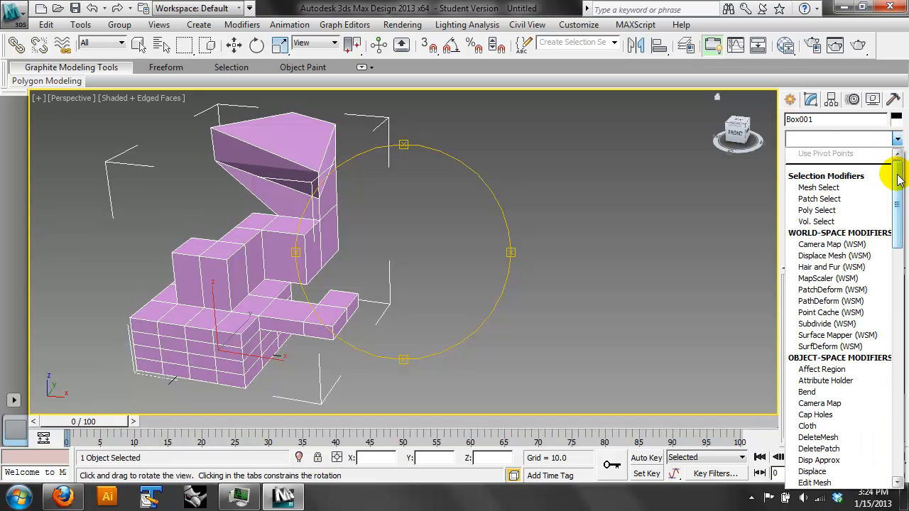
pyautogui.moveTo(899, 179); pyautogui.dragTo(887, 305)
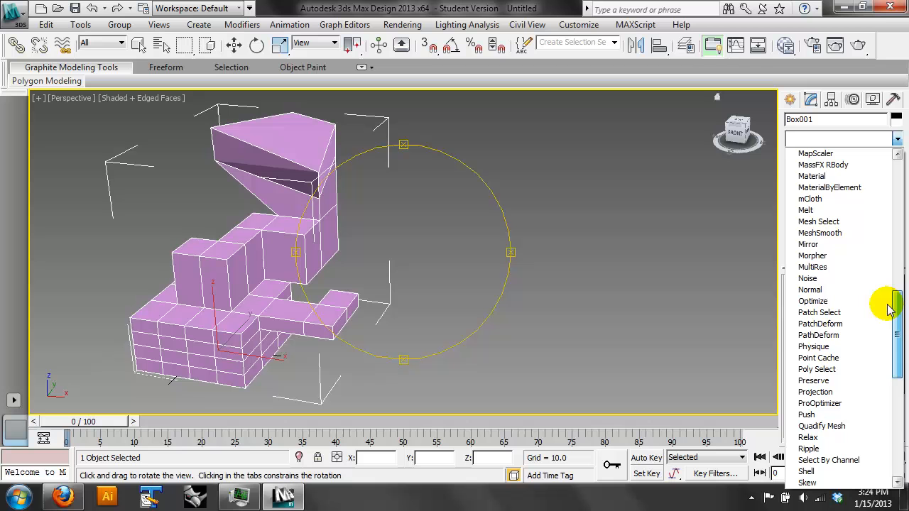
pyautogui.click(845, 233)
pyautogui.moveTo(489, 255); pyautogui.dragTo(434, 248)
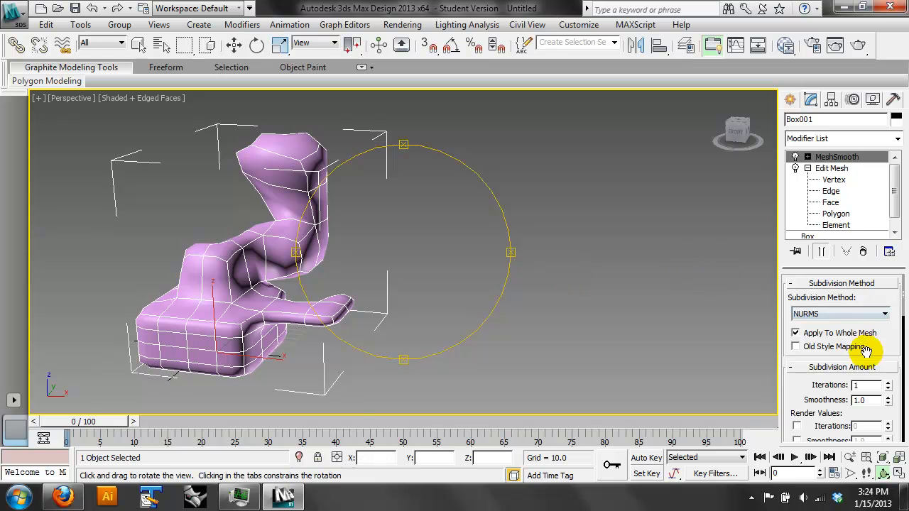
# - Set the extruded box's MeshSmooth iterations to 2 and compare the smoothed shape with its Edit Mesh cage
pyautogui.click(887, 382)
pyautogui.moveTo(450, 277); pyautogui.dragTo(420, 302)
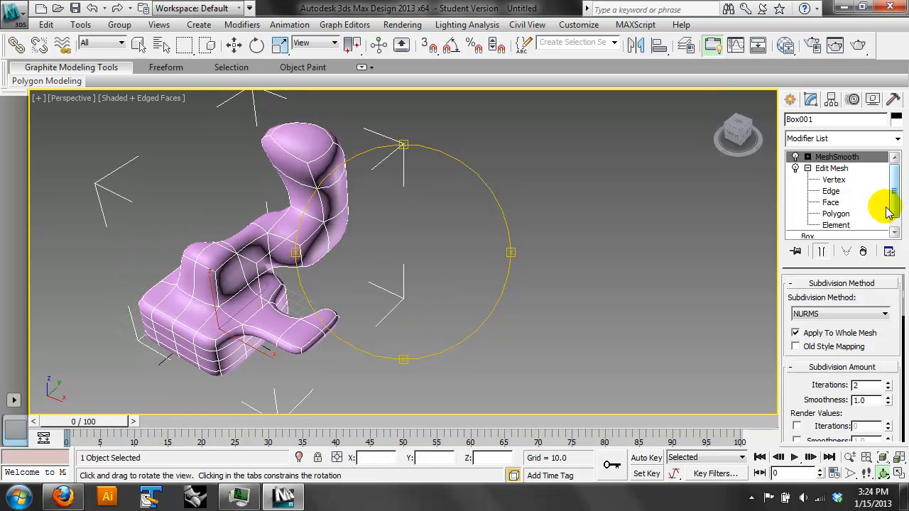
pyautogui.click(832, 169)
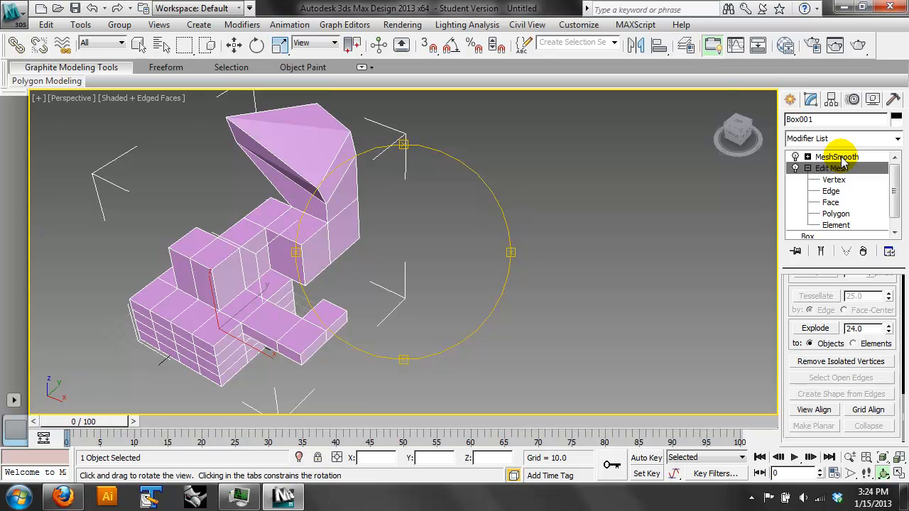
pyautogui.click(838, 157)
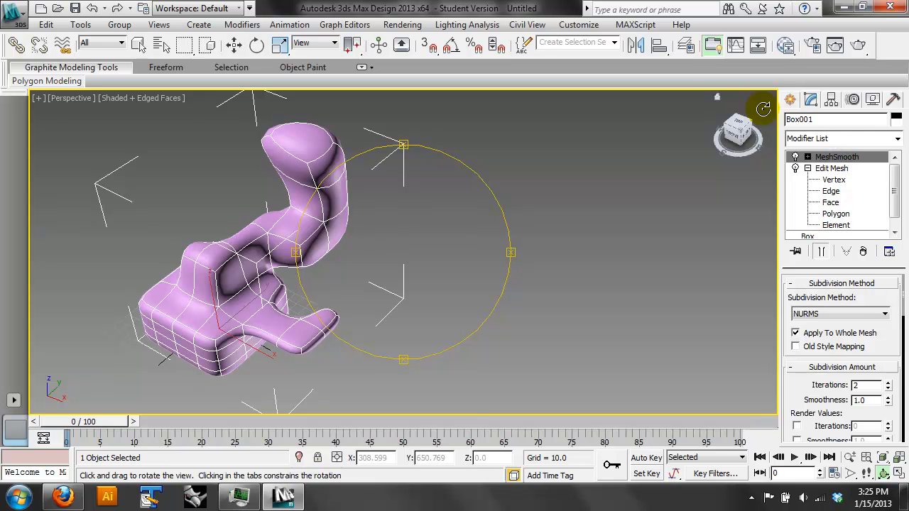
# - Create a second box beside the smoothed shape, about 82 long, 175 wide and 54 high
pyautogui.click(792, 100)
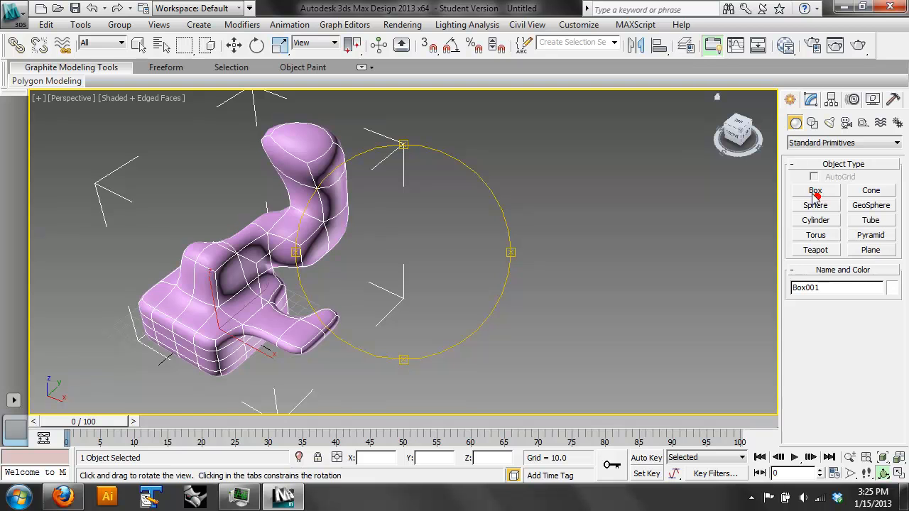
pyautogui.click(815, 191)
pyautogui.moveTo(579, 211); pyautogui.dragTo(705, 301)
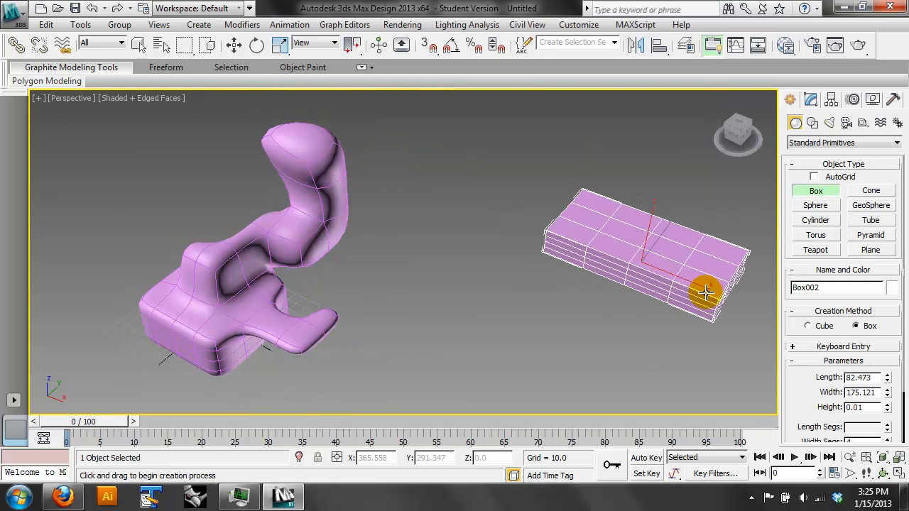
pyautogui.click(707, 271)
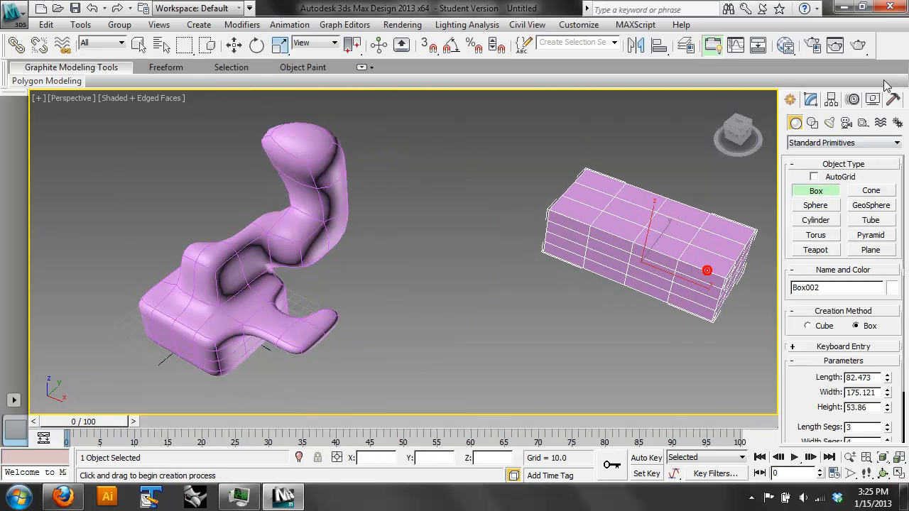
# - Apply a MeshSmooth modifier to the second box and view its rounded shape from another side
pyautogui.click(895, 143)
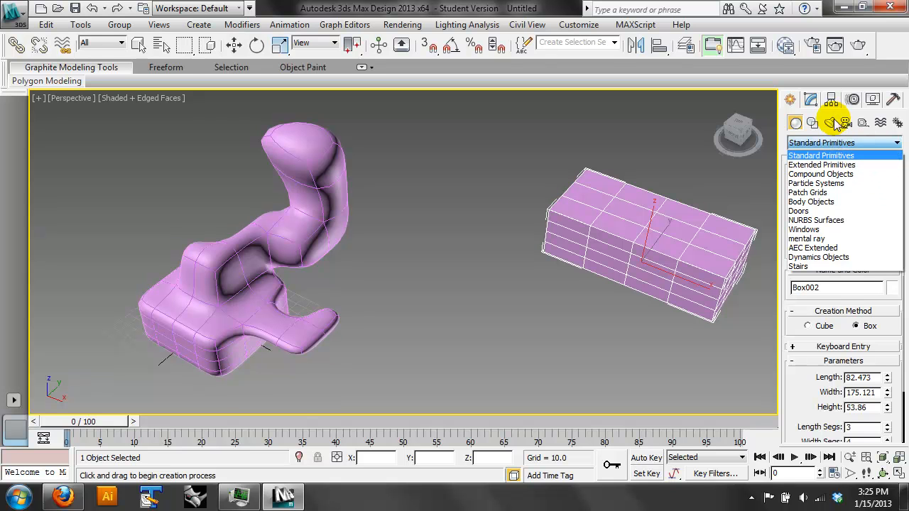
pyautogui.click(811, 101)
pyautogui.click(812, 100)
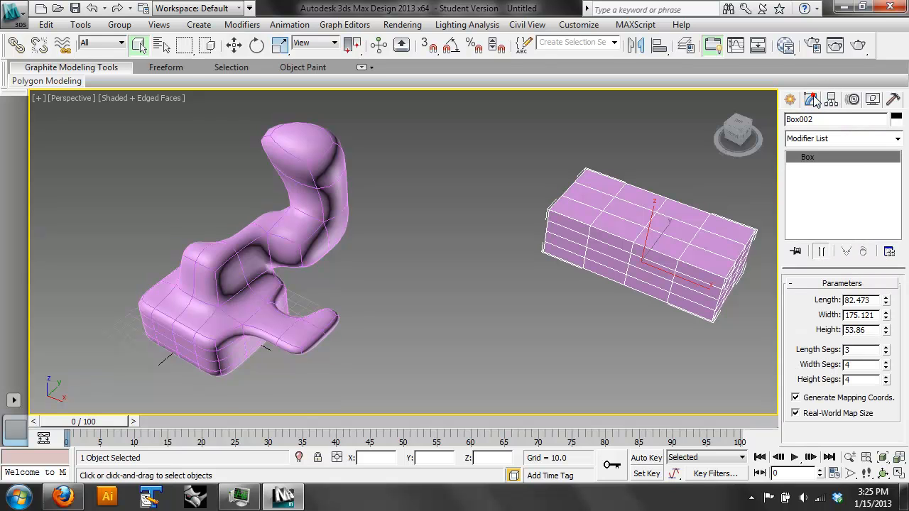
pyautogui.click(896, 138)
pyautogui.moveTo(897, 220); pyautogui.dragTo(898, 324)
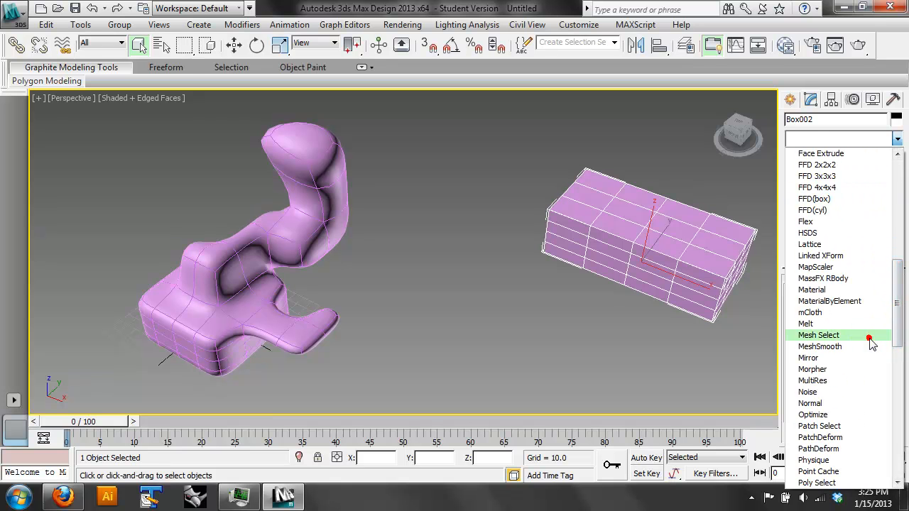
pyautogui.click(868, 347)
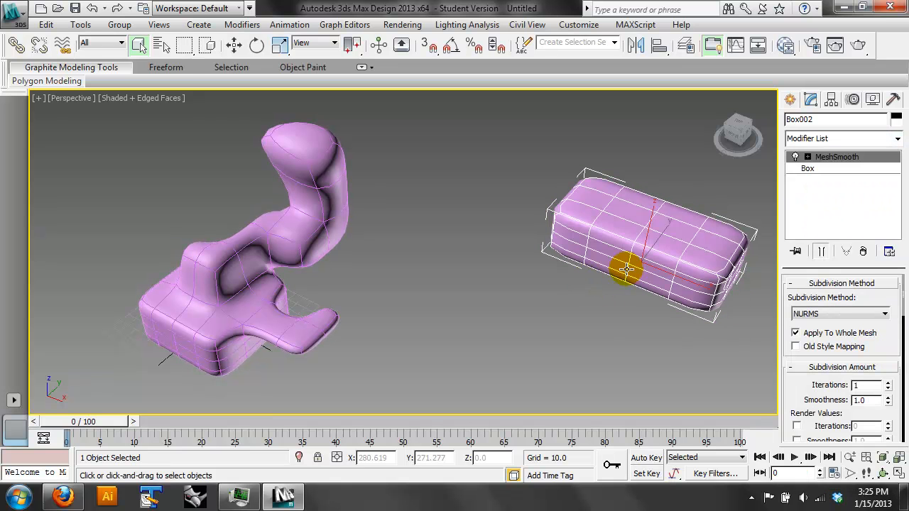
pyautogui.click(879, 472)
pyautogui.moveTo(523, 239); pyautogui.dragTo(568, 278)
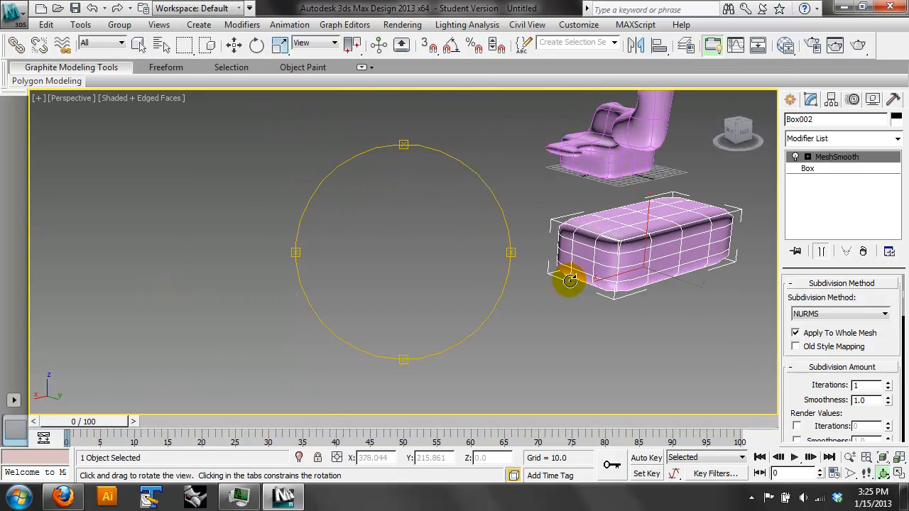
# - Set the second box's MeshSmooth iterations to 2 and add an Edit Mesh modifier above MeshSmooth
pyautogui.click(886, 378)
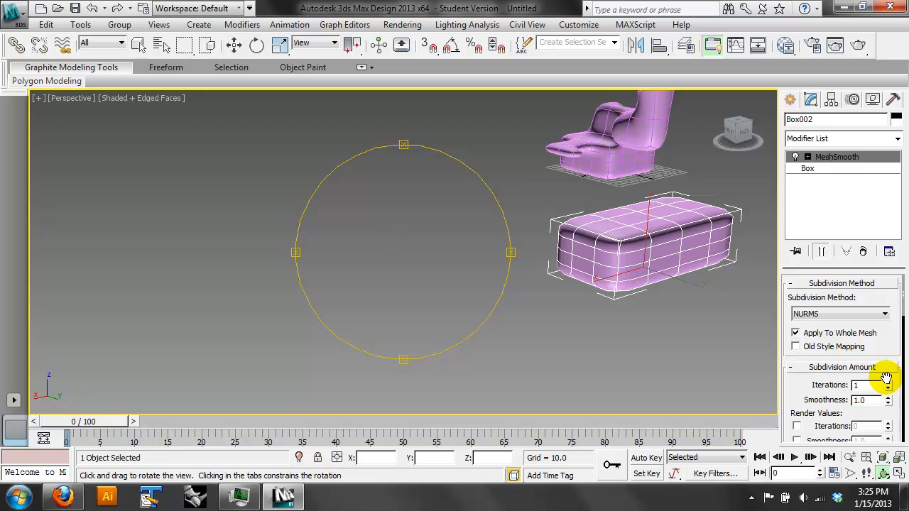
pyautogui.click(888, 381)
pyautogui.moveTo(888, 344); pyautogui.dragTo(903, 331)
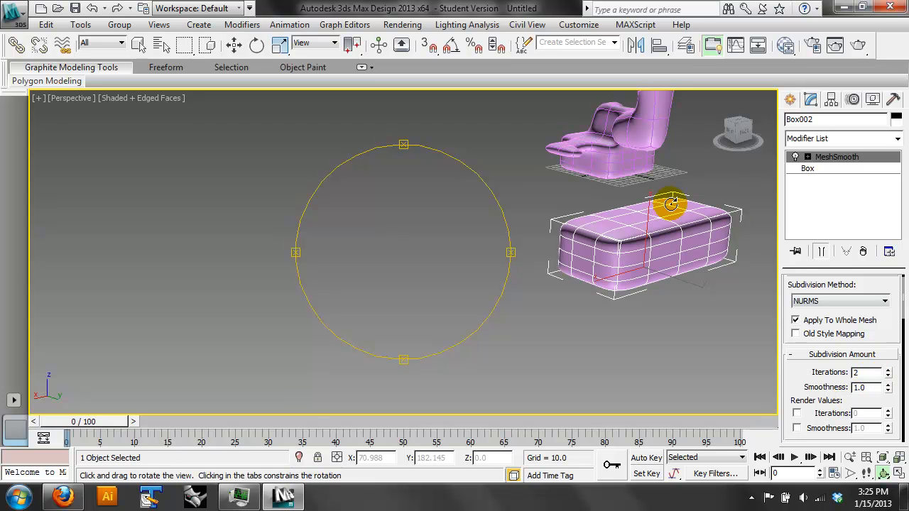
pyautogui.click(896, 139)
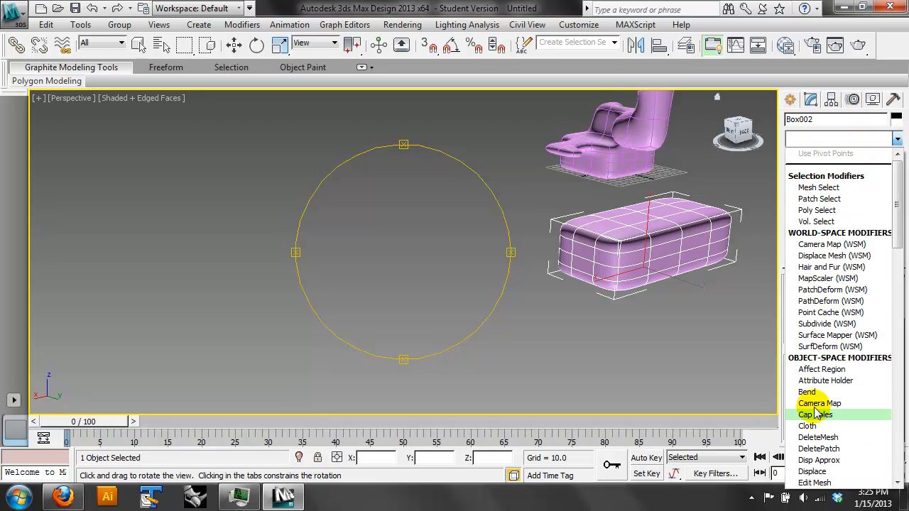
pyautogui.click(834, 484)
pyautogui.click(834, 483)
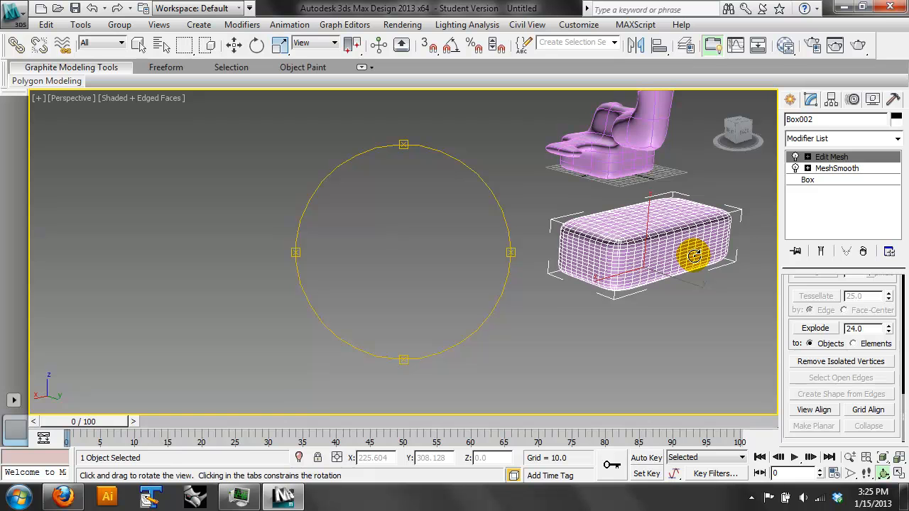
# - Select the smoothed extruded box and set its MeshSmooth iterations to 3
pyautogui.moveTo(440, 213); pyautogui.dragTo(242, 353)
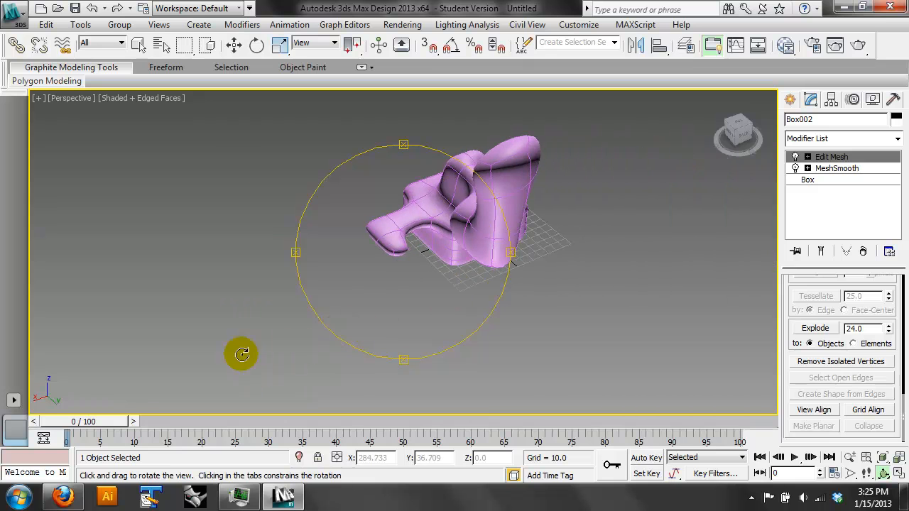
pyautogui.click(234, 47)
pyautogui.click(465, 216)
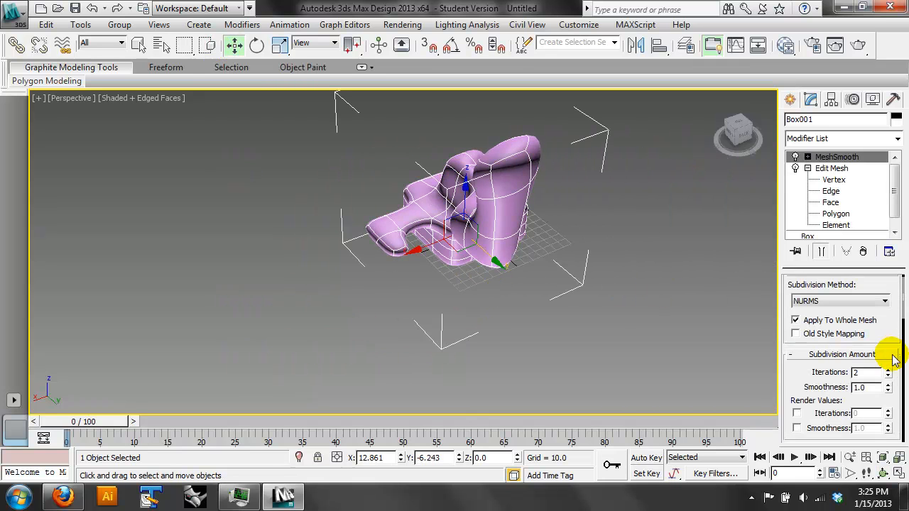
pyautogui.click(888, 369)
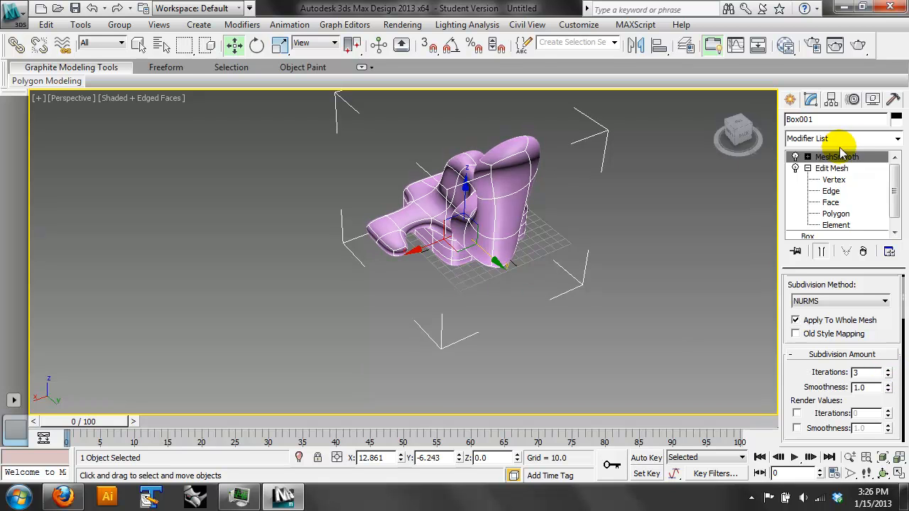
# - Add an Edit Mesh modifier above MeshSmooth on the extruded box and inspect the dense mesh from several sides
pyautogui.click(897, 138)
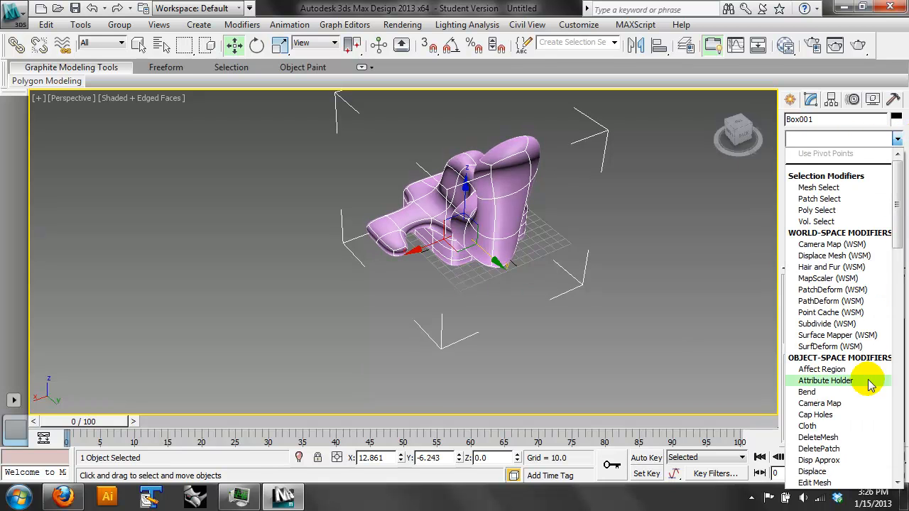
pyautogui.click(841, 482)
pyautogui.click(882, 458)
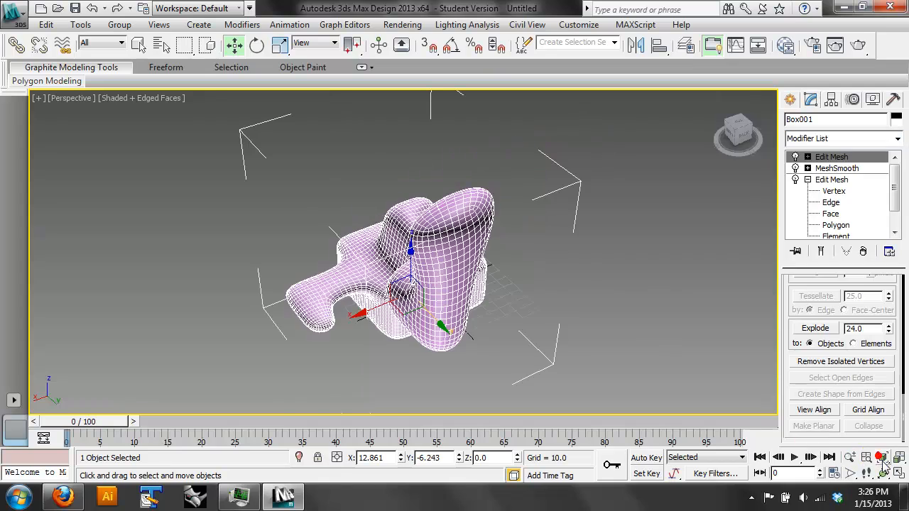
pyautogui.click(882, 474)
pyautogui.moveTo(419, 272); pyautogui.dragTo(573, 184)
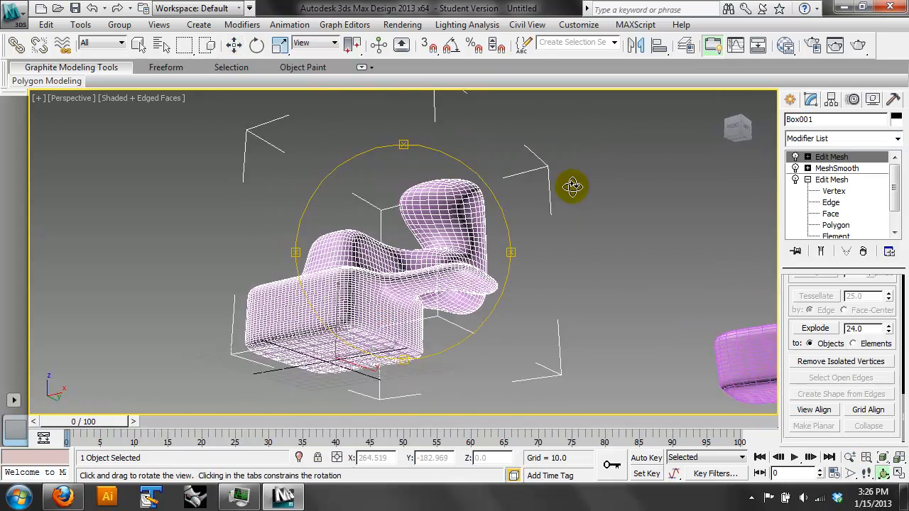
pyautogui.scroll(5, 460, 239)
pyautogui.moveTo(452, 248); pyautogui.dragTo(467, 318)
pyautogui.scroll(-6, 419, 313)
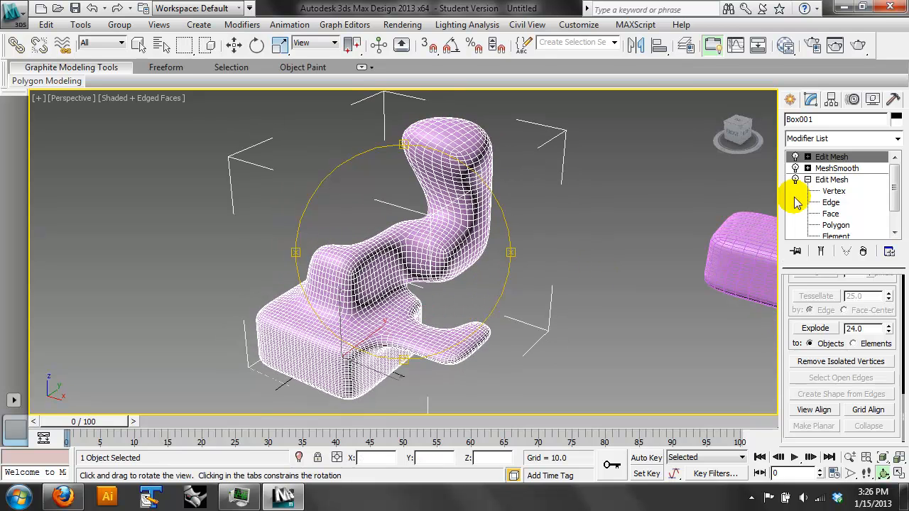
# - Pull corner vertices of the extruded box's head outward in the lower Edit Mesh while displaying the smoothed end result
pyautogui.click(821, 180)
pyautogui.click(821, 251)
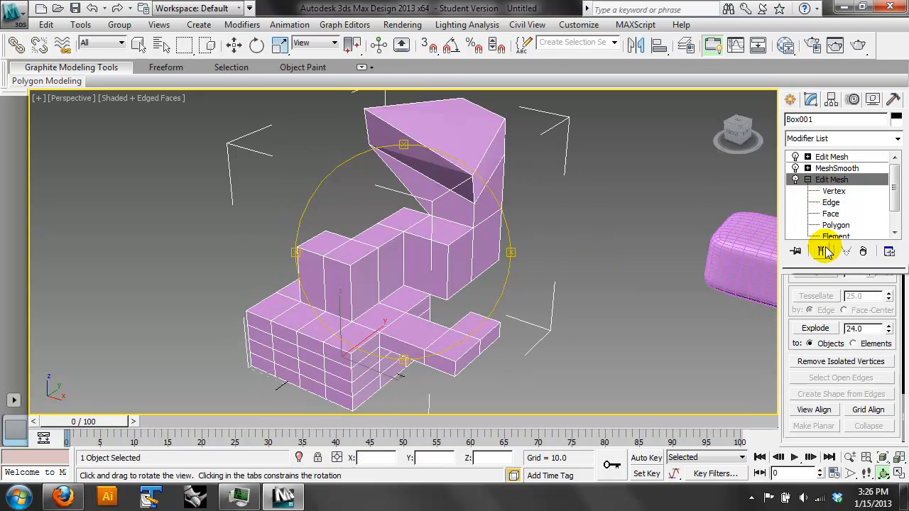
pyautogui.click(832, 191)
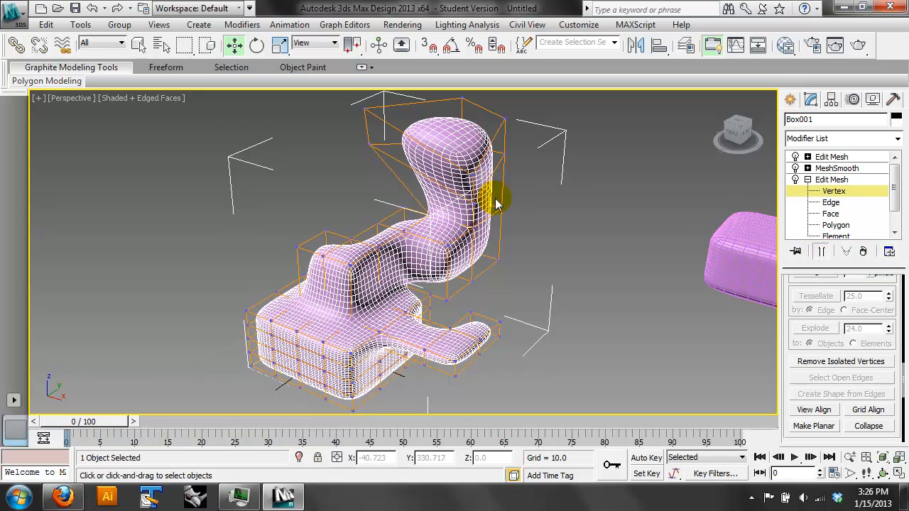
pyautogui.click(368, 103)
pyautogui.moveTo(374, 145); pyautogui.dragTo(318, 170)
# - Scale the vertices at the end of the low side arm together to taper it, and leave vertex editing
pyautogui.moveTo(515, 308); pyautogui.dragTo(528, 405)
pyautogui.click(277, 45)
pyautogui.click(884, 472)
pyautogui.moveTo(401, 321); pyautogui.dragTo(424, 264)
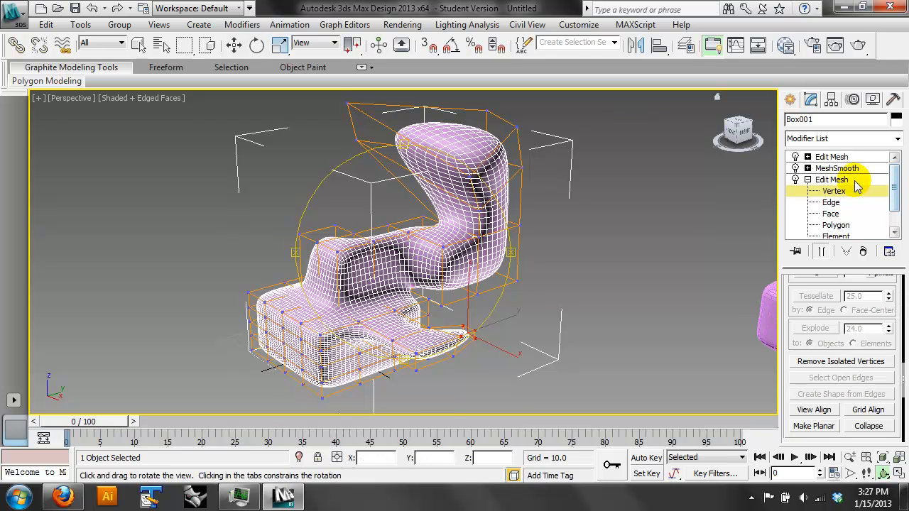
pyautogui.click(834, 191)
# - Select the second smoothed box and reorder its modifiers so that Edit Mesh sits below MeshSmooth
pyautogui.moveTo(614, 250); pyautogui.dragTo(303, 226, button='middle')
pyautogui.click(234, 45)
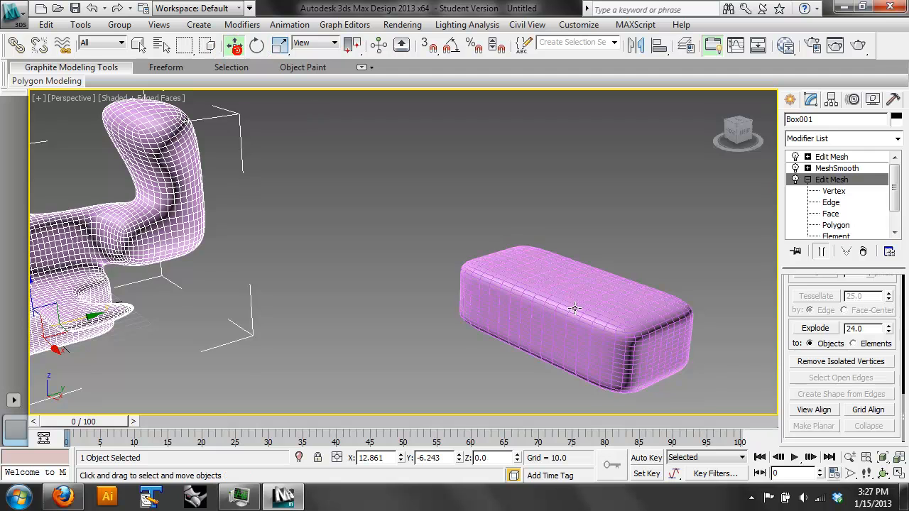
pyautogui.click(552, 264)
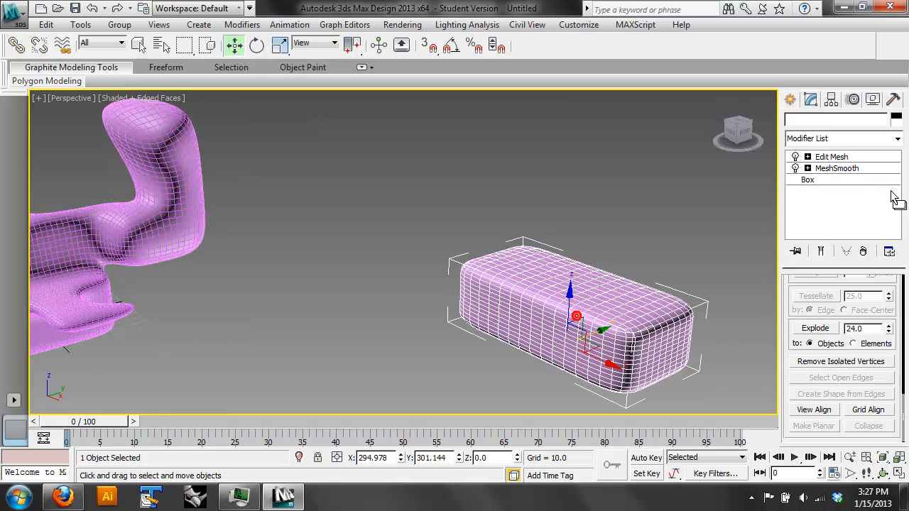
pyautogui.click(850, 171)
pyautogui.moveTo(844, 169); pyautogui.dragTo(841, 158)
pyautogui.click(817, 169)
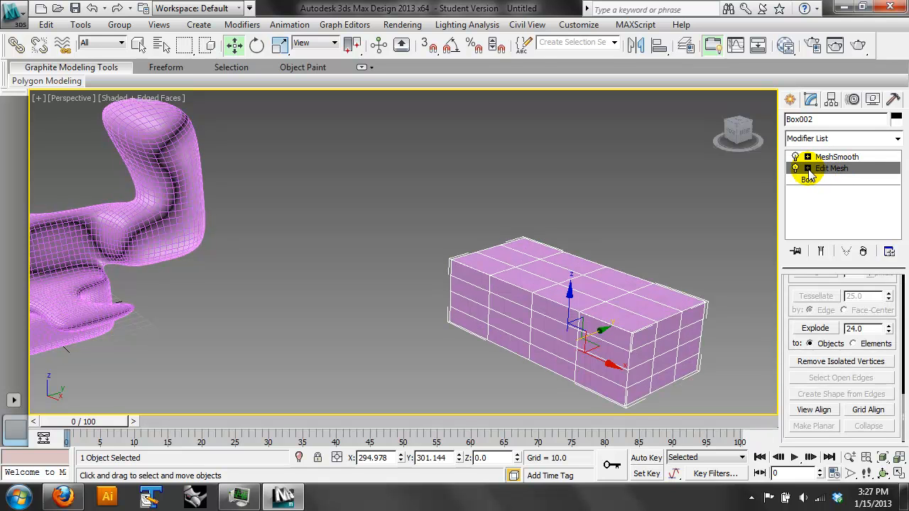
# - Push a polygon on the second box's long side inward at Edit Mesh polygon level with the smoothed end result shown
pyautogui.click(808, 169)
pyautogui.click(831, 213)
pyautogui.click(558, 320)
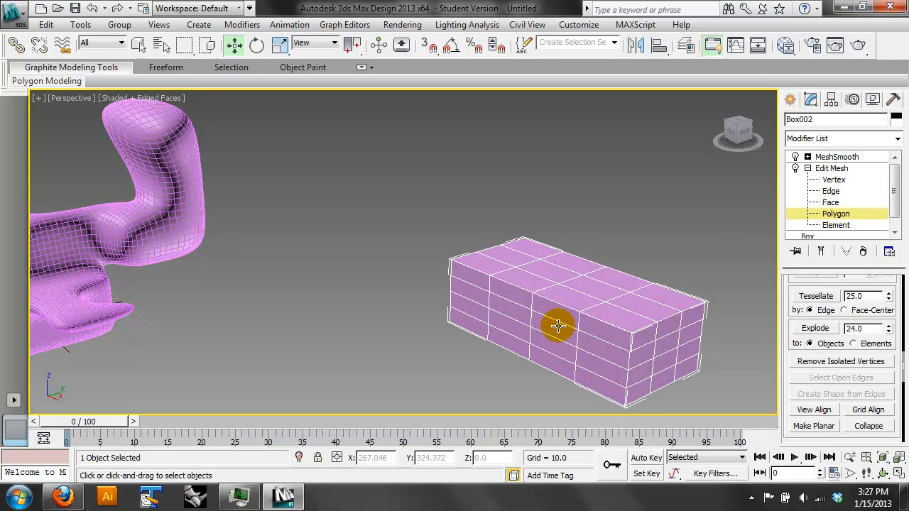
pyautogui.click(821, 250)
pyautogui.scroll(-3, 852, 353)
pyautogui.scroll(-2, 838, 334)
pyautogui.scroll(-4, 865, 253)
pyautogui.click(579, 328)
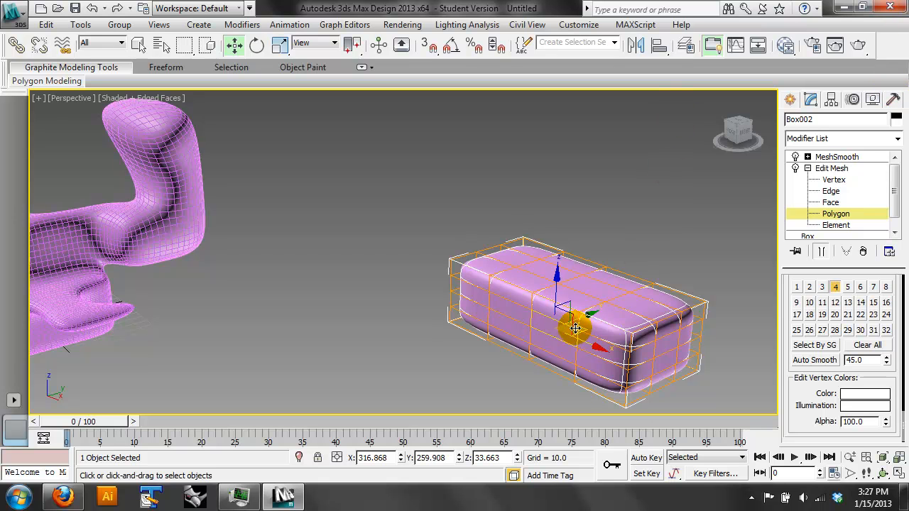
pyautogui.click(580, 311)
pyautogui.moveTo(580, 314); pyautogui.dragTo(603, 314)
pyautogui.click(698, 192)
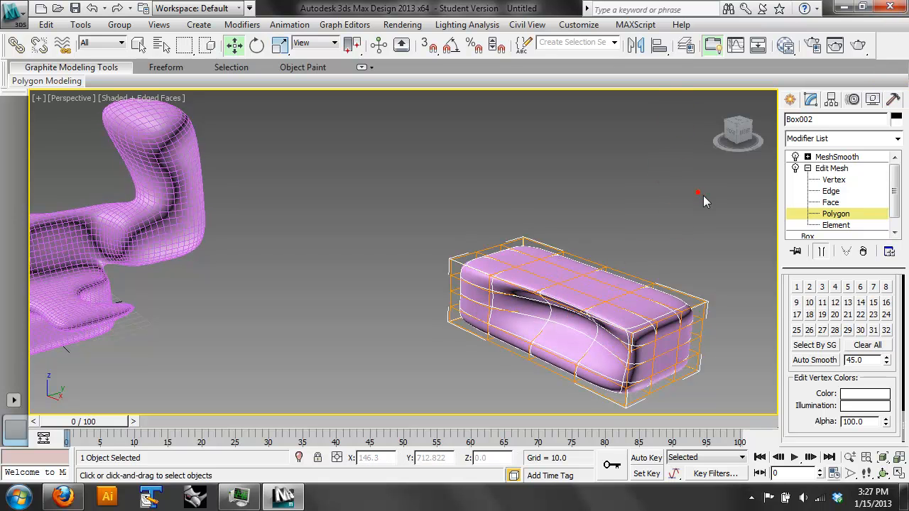
pyautogui.click(882, 474)
pyautogui.moveTo(497, 270); pyautogui.dragTo(482, 237)
pyautogui.click(232, 44)
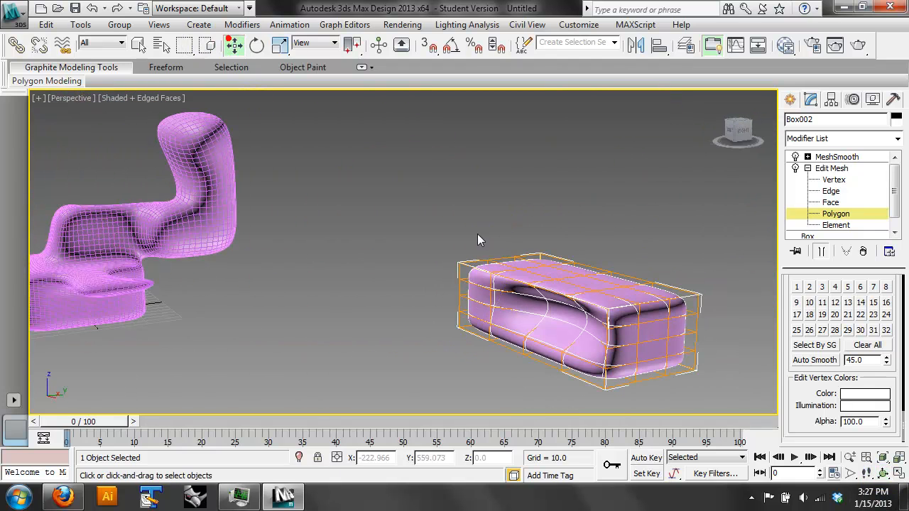
pyautogui.click(791, 99)
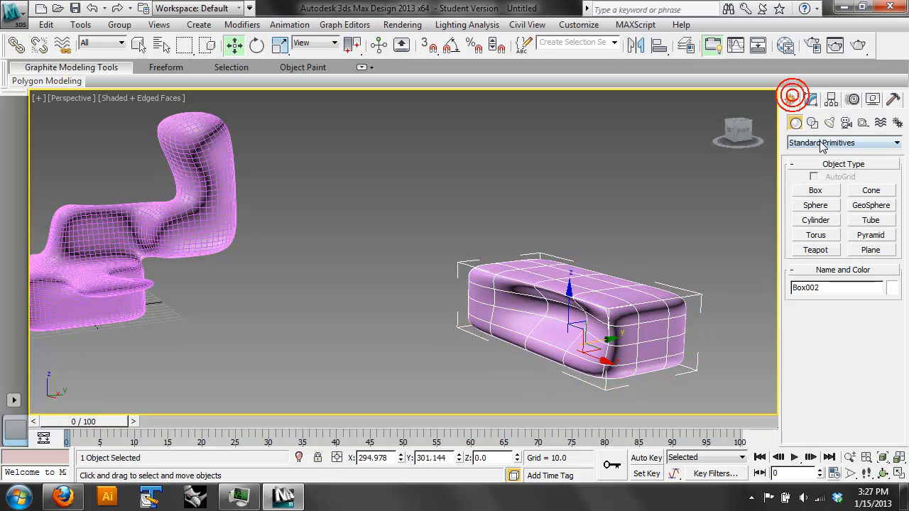
pyautogui.click(870, 250)
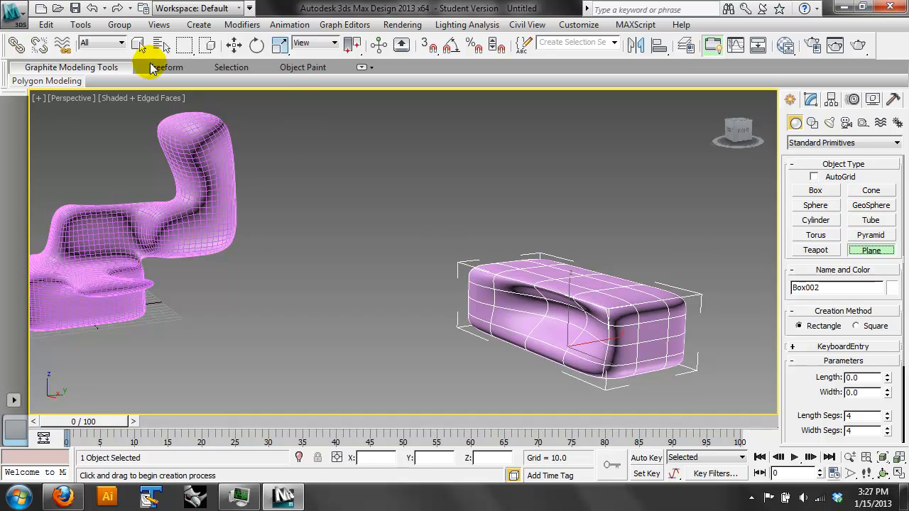
pyautogui.click(233, 44)
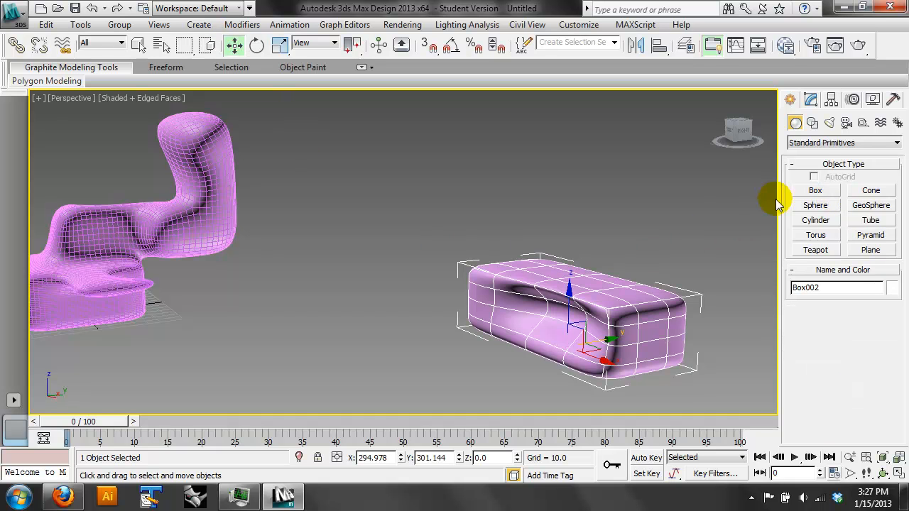
pyautogui.click(811, 99)
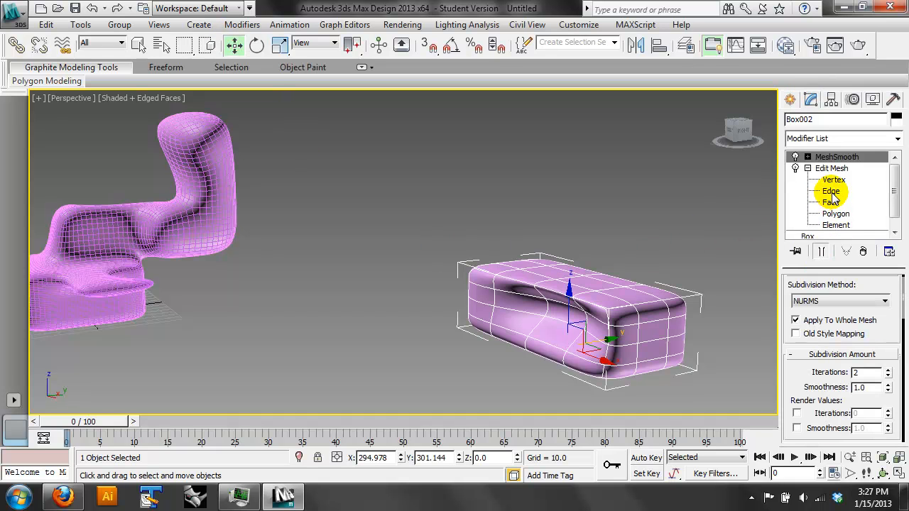
# - Raise a polygon on the second box's upper face along the Z axis to form a smoothed hump
pyautogui.click(835, 214)
pyautogui.click(544, 268)
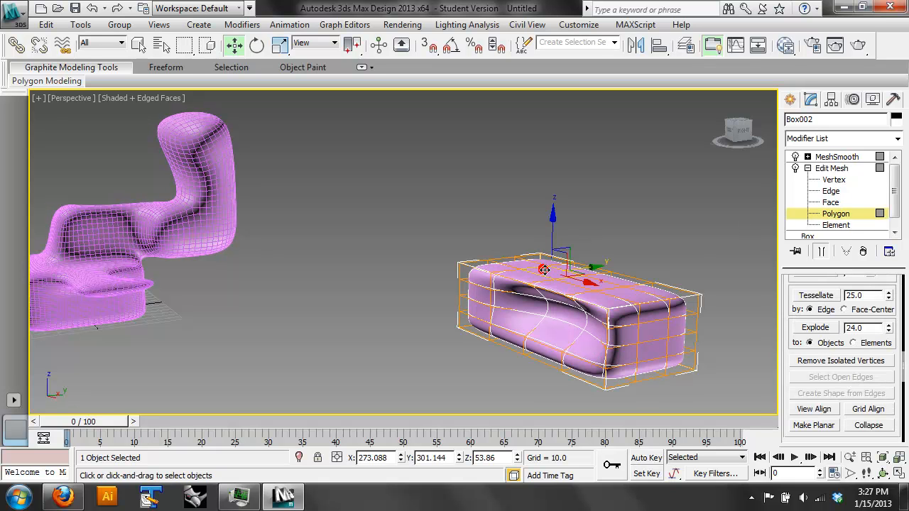
pyautogui.moveTo(554, 235); pyautogui.dragTo(597, 189)
# - Extrude the sloping polygon beside the hump by about 25 and view the shape from the side
pyautogui.click(596, 264)
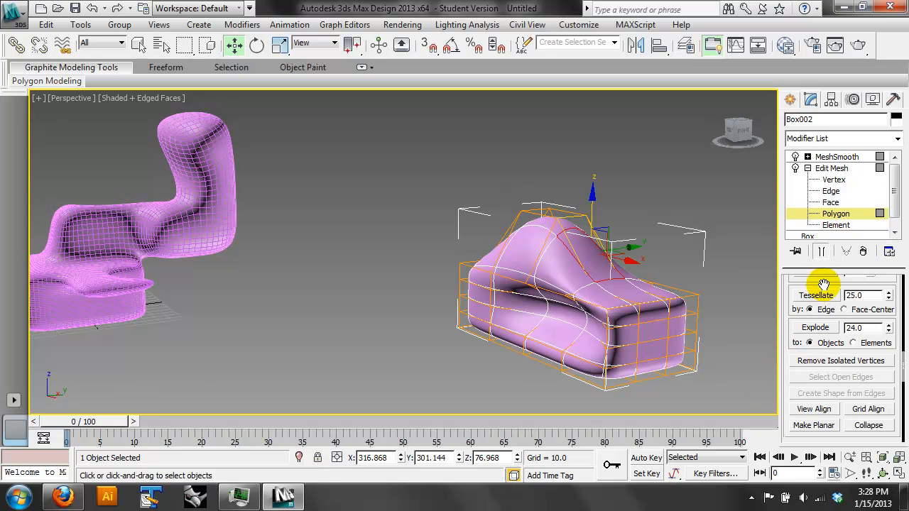
pyautogui.scroll(5, 819, 298)
pyautogui.click(815, 330)
pyautogui.moveTo(574, 245); pyautogui.dragTo(603, 134)
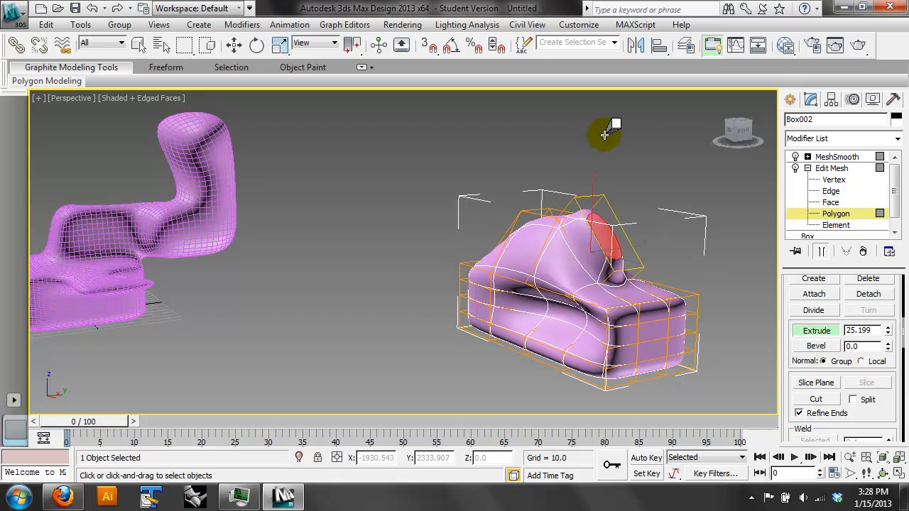
pyautogui.click(664, 193)
pyautogui.click(882, 471)
pyautogui.moveTo(466, 260); pyautogui.dragTo(483, 233)
pyautogui.click(235, 45)
pyautogui.click(637, 190)
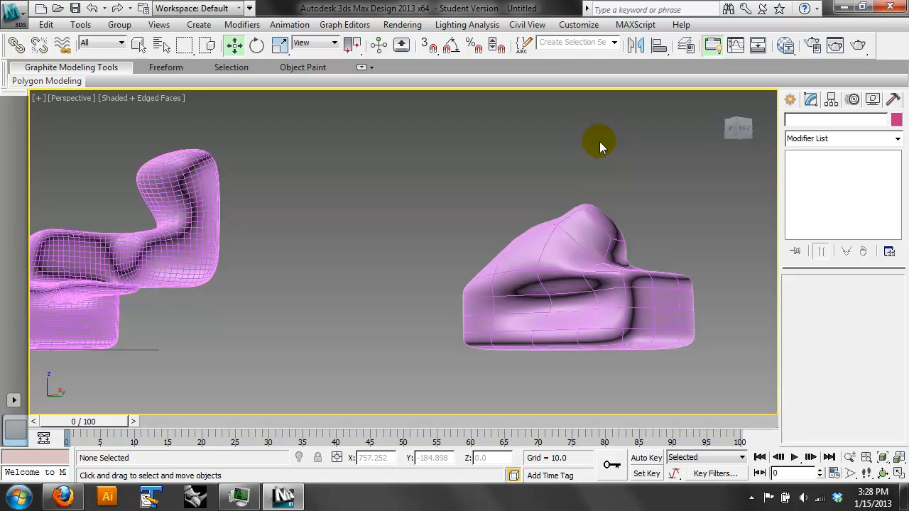
# - Remove both modifiers from the second box and set its length, width and height segments to 8, 21 and 11
pyautogui.click(600, 213)
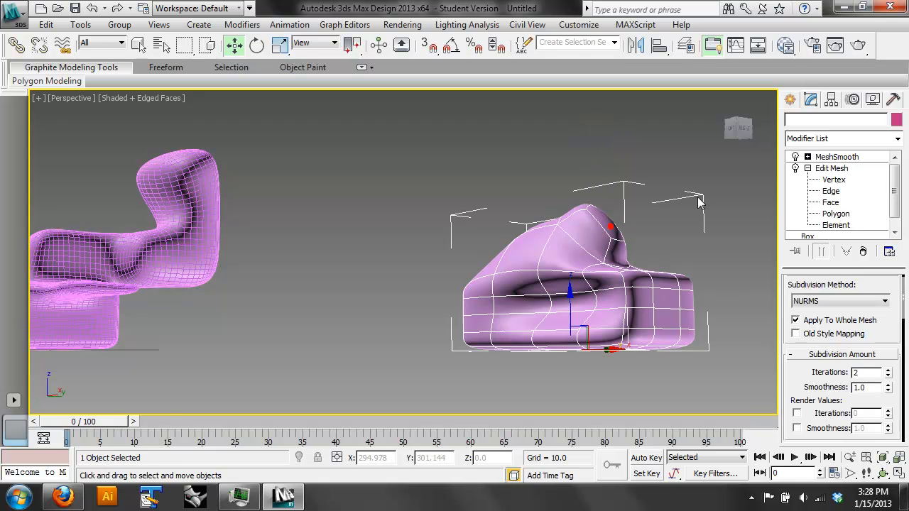
pyautogui.click(863, 252)
pyautogui.click(864, 252)
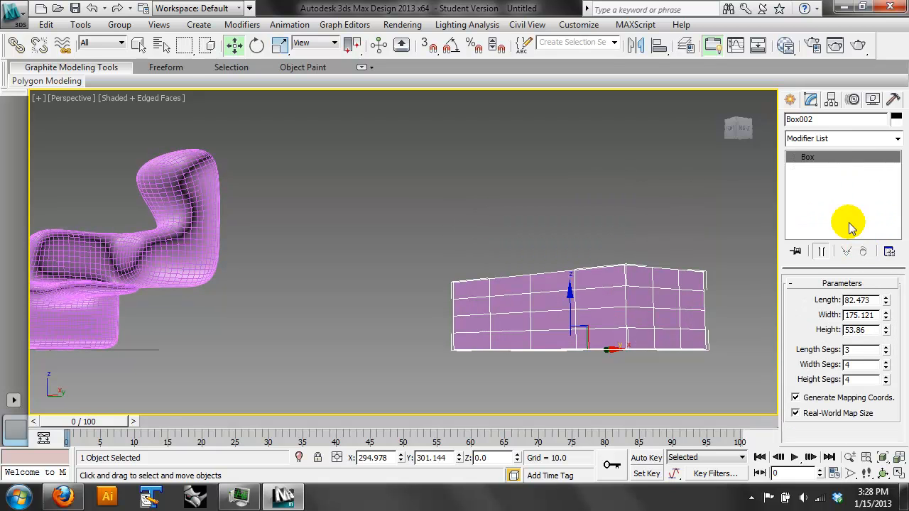
pyautogui.moveTo(886, 364); pyautogui.dragTo(874, 125)
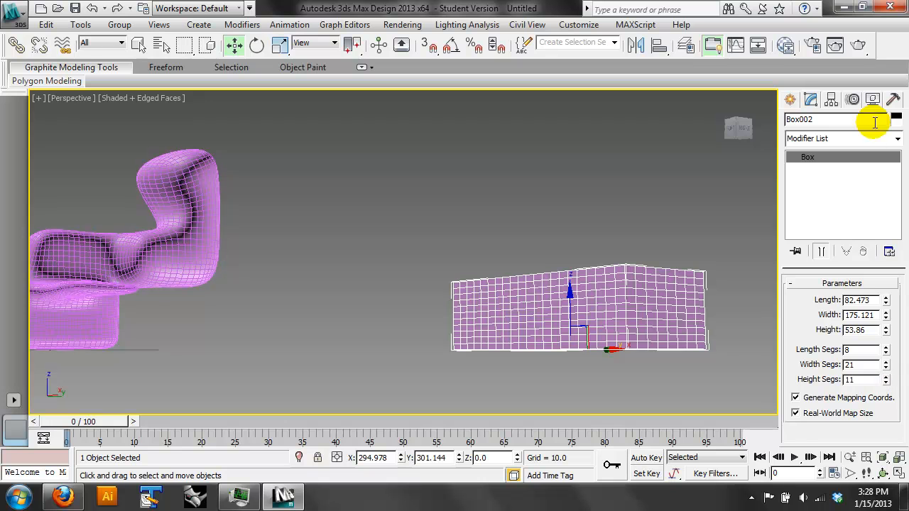
# - Add an Edit Mesh modifier to the densely segmented second box
pyautogui.click(897, 139)
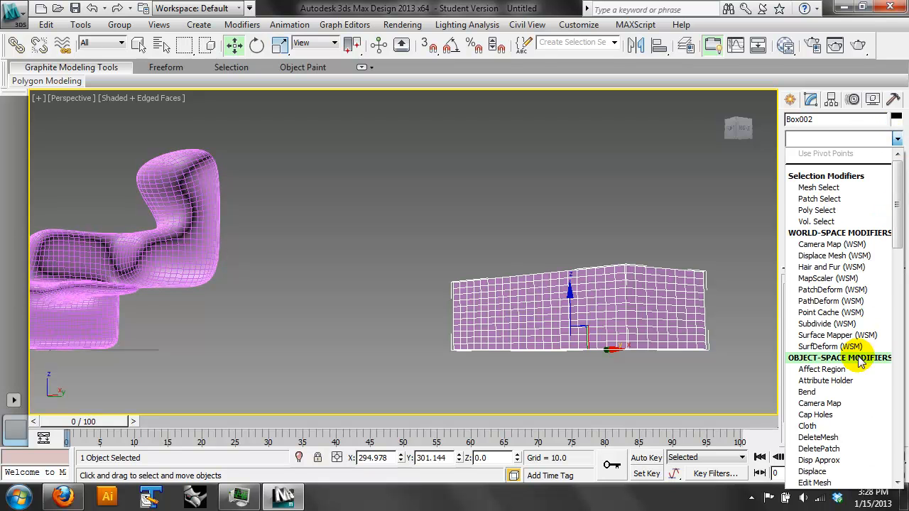
pyautogui.click(824, 483)
pyautogui.click(550, 305)
pyautogui.click(543, 410)
pyautogui.click(492, 302)
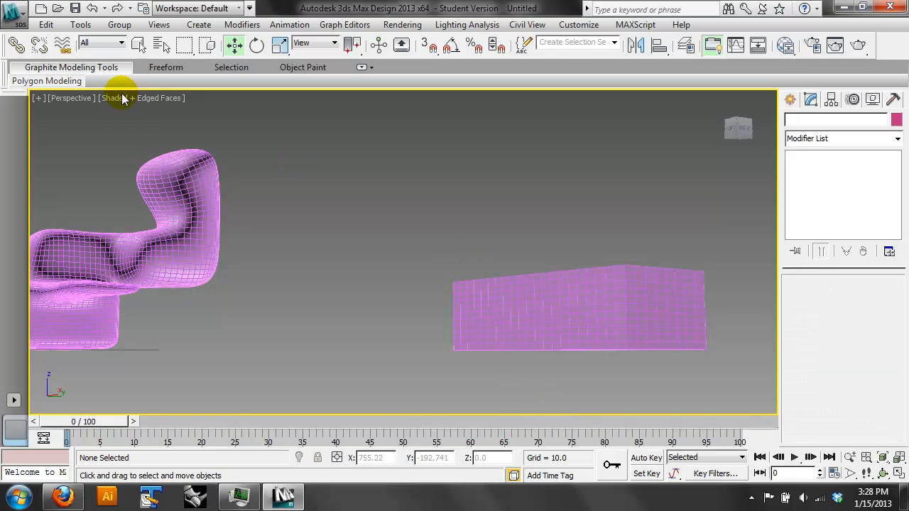
# - Show the scene in wireframe from the front with 3D snapping turned off, framing the second box
pyautogui.press('e')
pyautogui.click(160, 98)
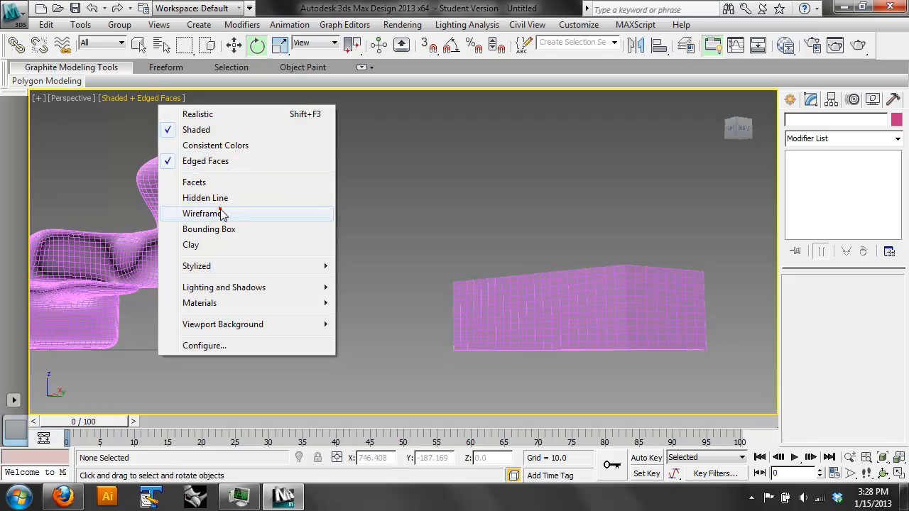
pyautogui.click(202, 213)
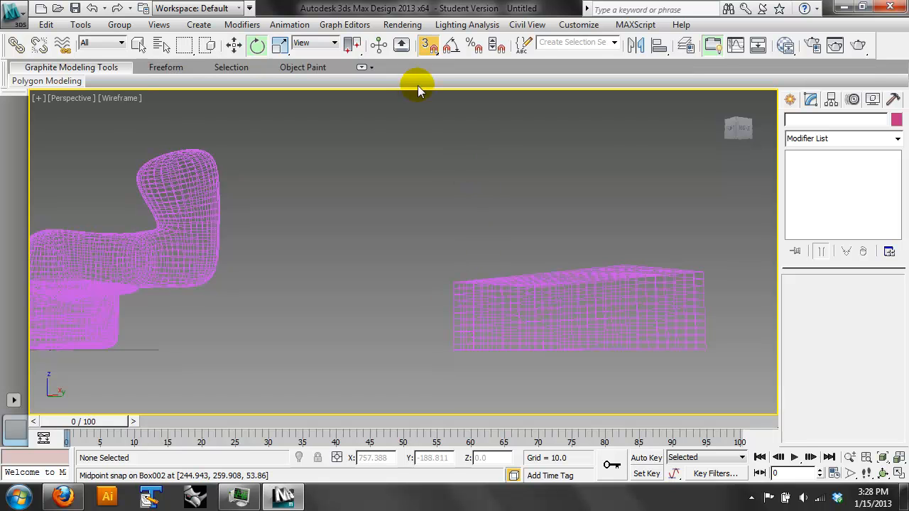
pyautogui.click(429, 45)
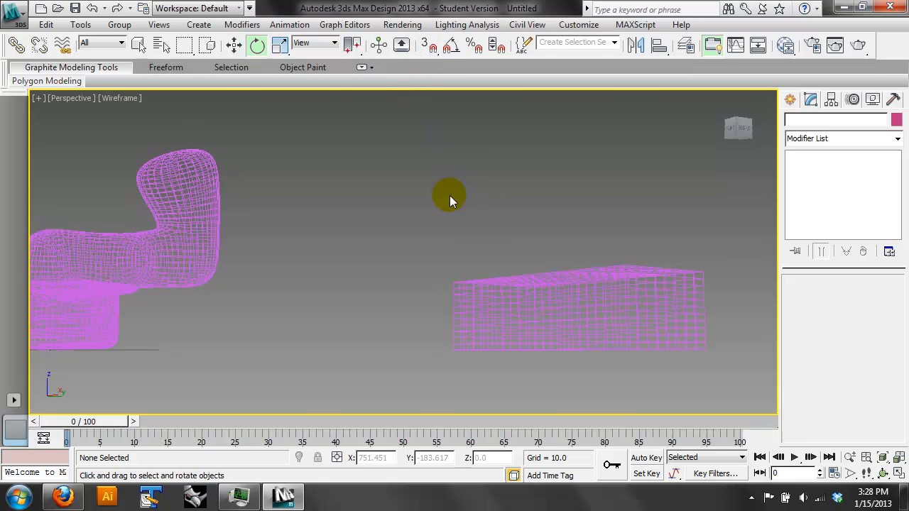
pyautogui.press('f')
pyautogui.scroll(5, 502, 288)
pyautogui.scroll(2, 535, 144)
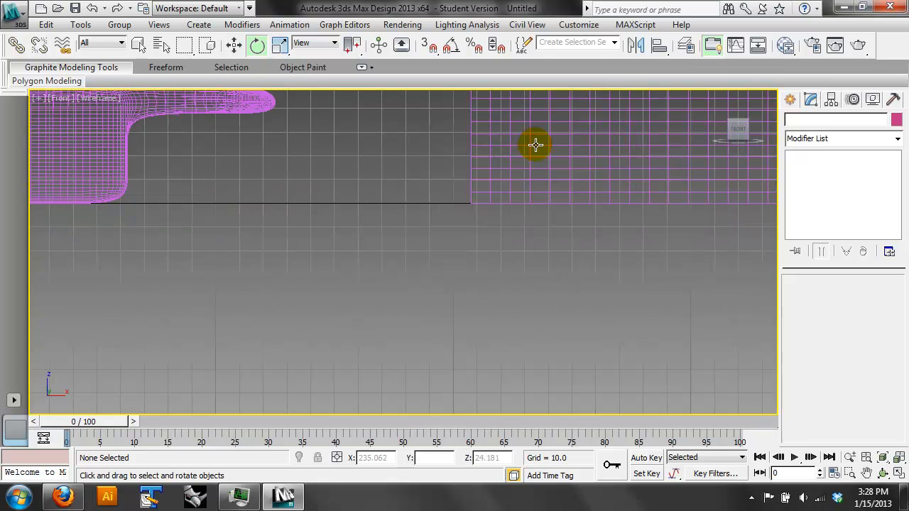
pyautogui.moveTo(539, 148); pyautogui.dragTo(427, 193, button='middle')
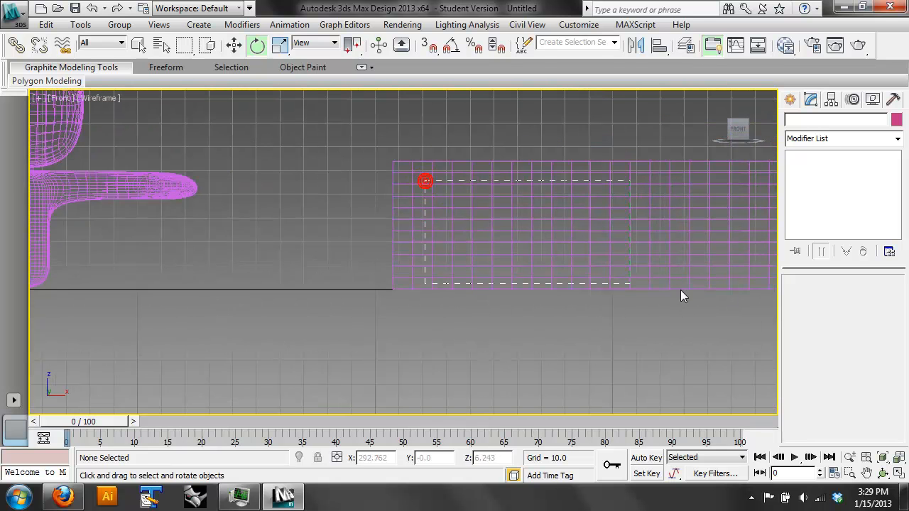
# - Select a rectangular block of polygons on the second box at polygon level, leaving a border of polygons around it
pyautogui.moveTo(700, 277); pyautogui.dragTo(700, 274)
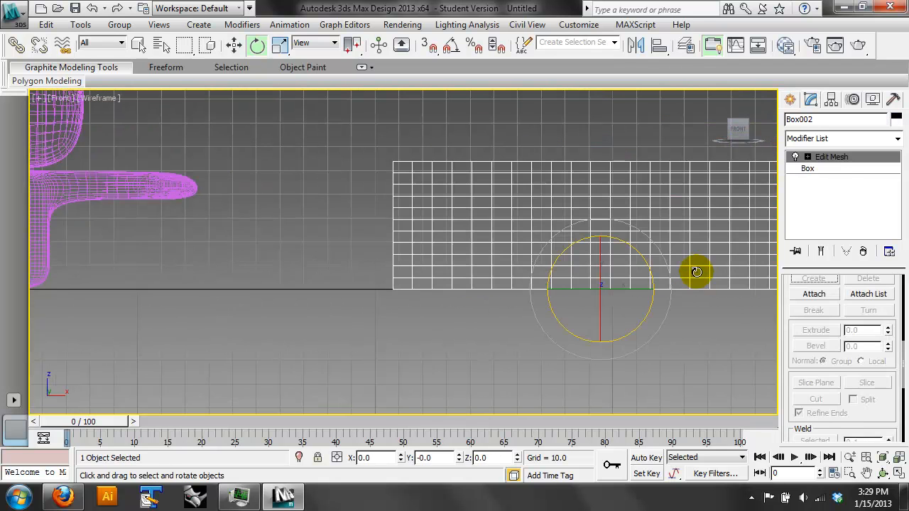
pyautogui.click(807, 156)
pyautogui.click(836, 203)
pyautogui.click(440, 179)
pyautogui.moveTo(457, 196); pyautogui.dragTo(514, 229)
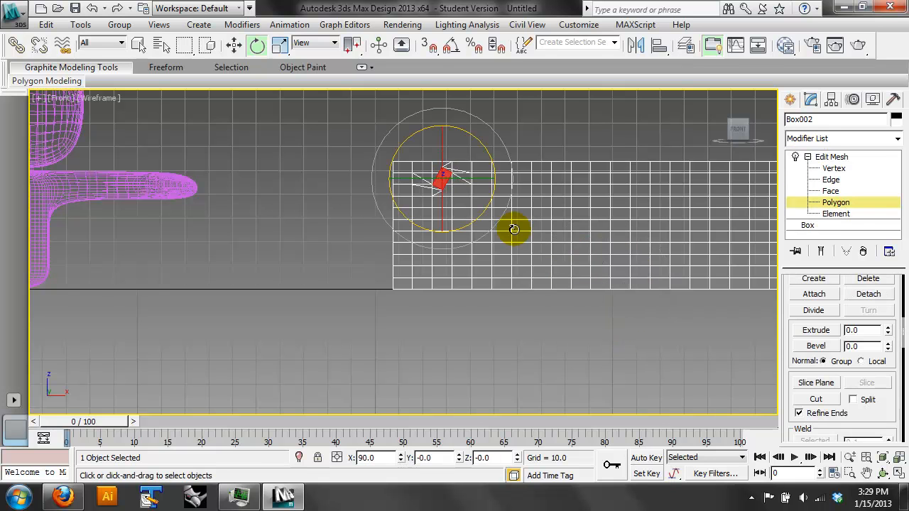
pyautogui.click(138, 44)
pyautogui.click(140, 44)
pyautogui.moveTo(546, 274); pyautogui.dragTo(667, 276)
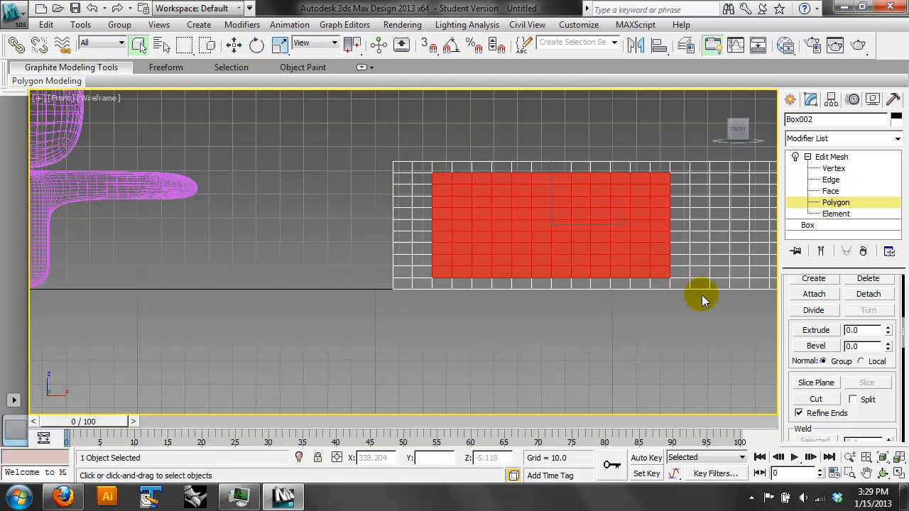
# - Orbit to an angled view of the selected polygons and switch the viewport display to Shaded
pyautogui.click(886, 474)
pyautogui.moveTo(383, 212)
pyautogui.mouseDown()
pyautogui.moveTo(365, 235)
pyautogui.moveTo(227, 187)
pyautogui.mouseUp()
pyautogui.click(124, 98)
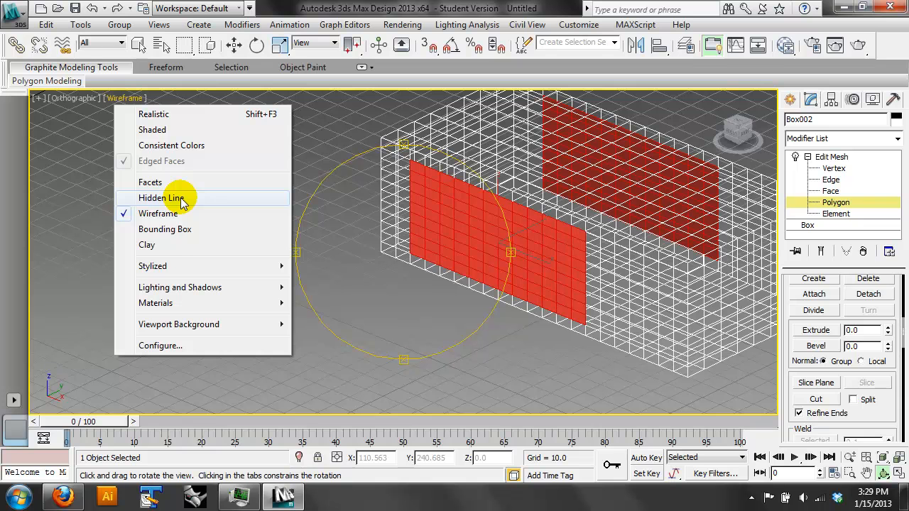
pyautogui.click(181, 130)
# - Move the selected block of polygons slightly along the Y axis and return to the Edit Mesh top level
pyautogui.click(234, 45)
pyautogui.moveTo(521, 234); pyautogui.dragTo(528, 223)
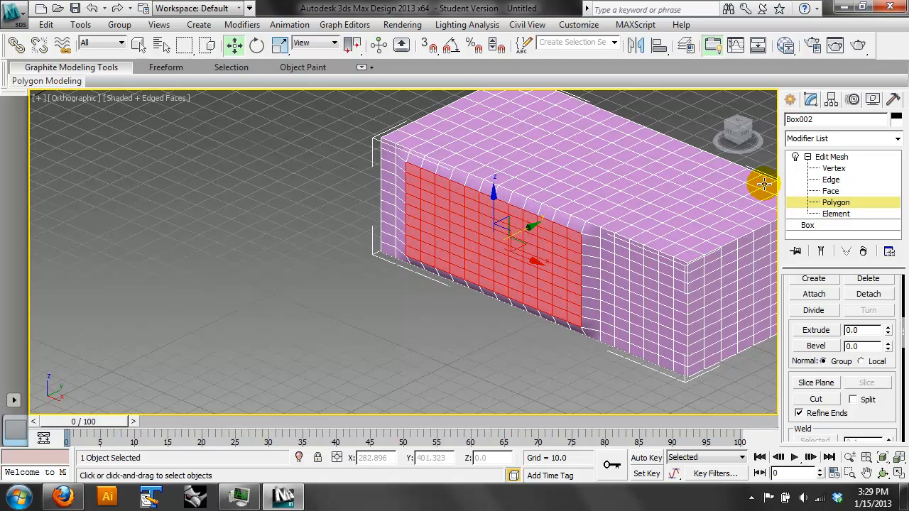
pyautogui.click(830, 157)
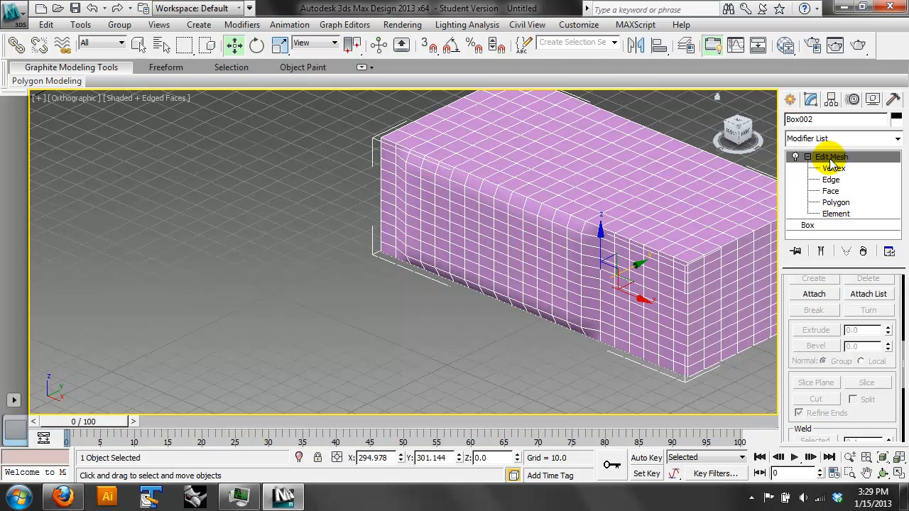
pyautogui.click(836, 157)
pyautogui.click(843, 159)
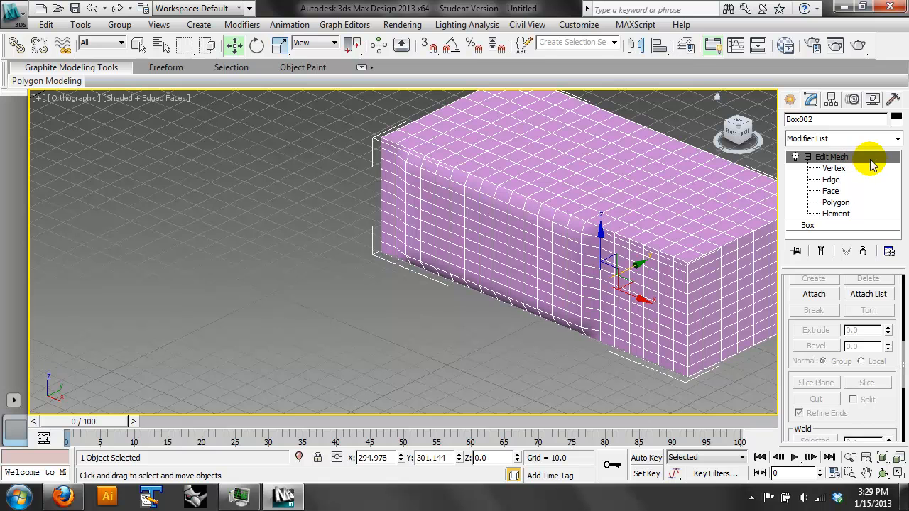
# - Apply a MeshSmooth modifier above Edit Mesh on the second box and set its iterations to 3
pyautogui.click(898, 139)
pyautogui.moveTo(896, 193); pyautogui.dragTo(897, 360)
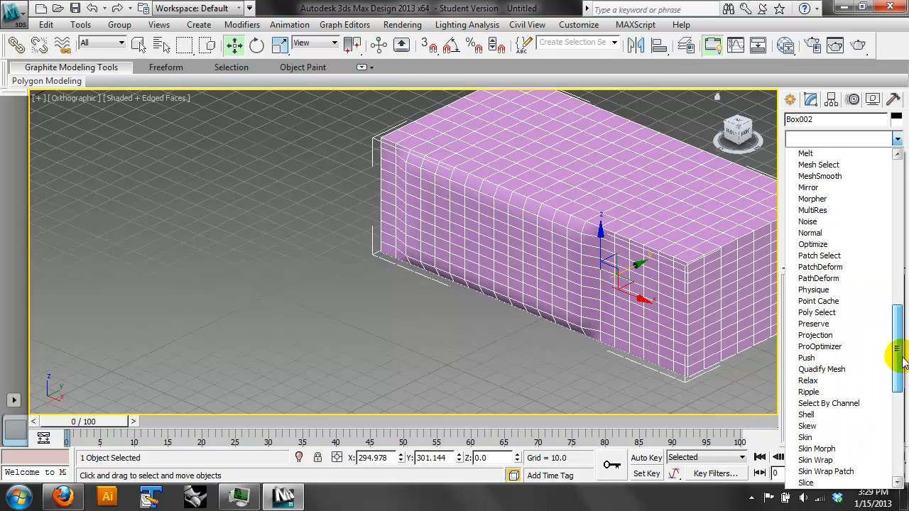
pyautogui.click(830, 177)
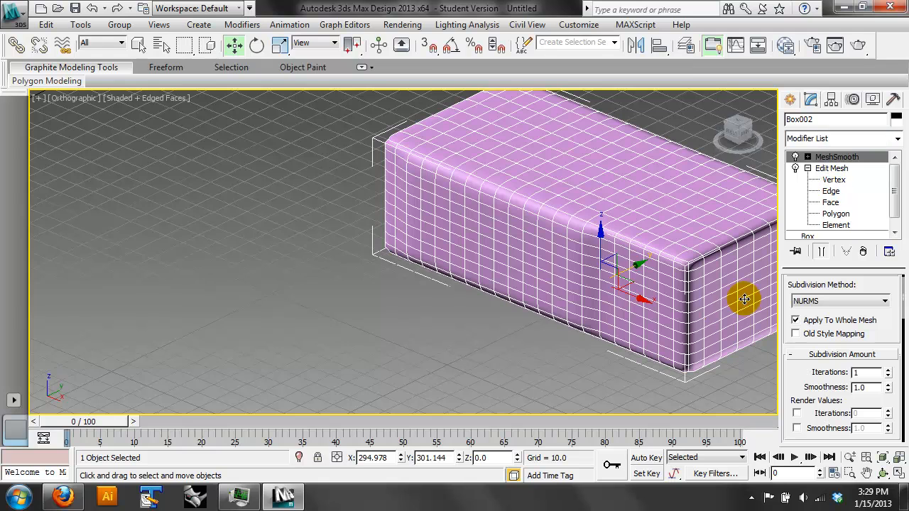
pyautogui.click(883, 472)
pyautogui.moveTo(383, 242); pyautogui.dragTo(435, 310)
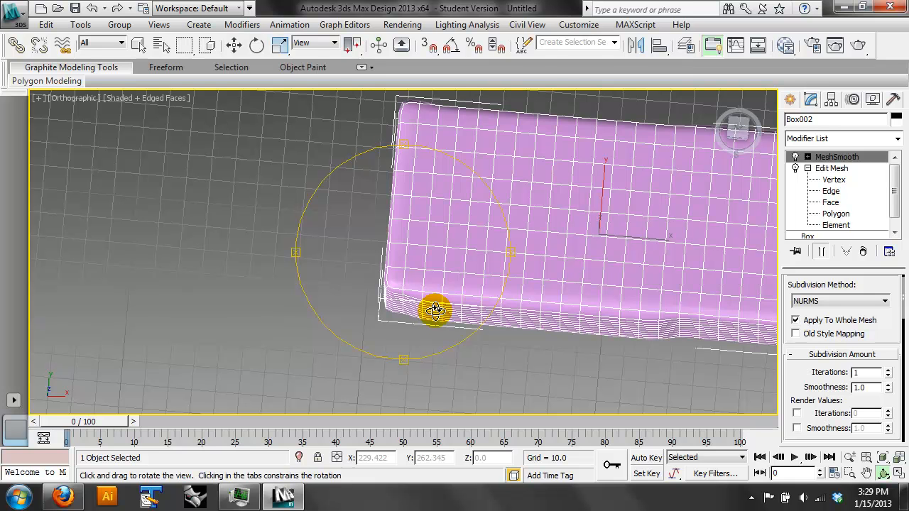
pyautogui.moveTo(436, 310); pyautogui.dragTo(455, 291)
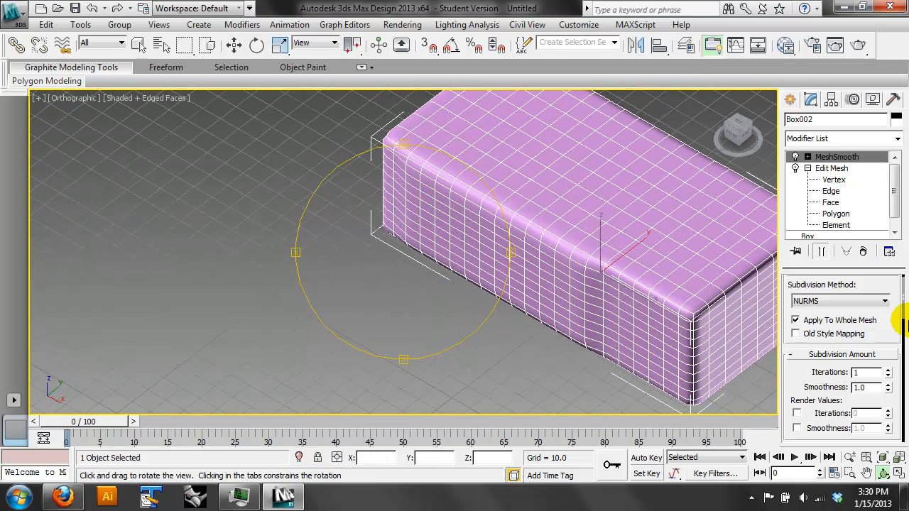
pyautogui.click(887, 369)
pyautogui.moveTo(402, 275)
pyautogui.mouseDown()
pyautogui.moveTo(454, 223)
pyautogui.moveTo(363, 215)
pyautogui.moveTo(355, 240)
pyautogui.moveTo(489, 234)
pyautogui.moveTo(525, 247)
pyautogui.mouseUp()
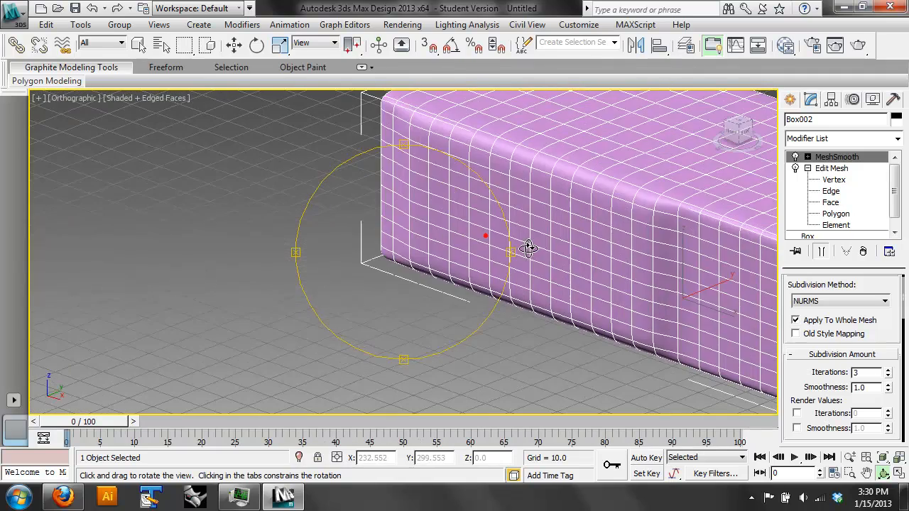
# - Pull the selected polygon block far outward along the Y axis at Edit Mesh polygon level, then return to MeshSmooth and inspect the result
pyautogui.click(836, 213)
pyautogui.click(234, 45)
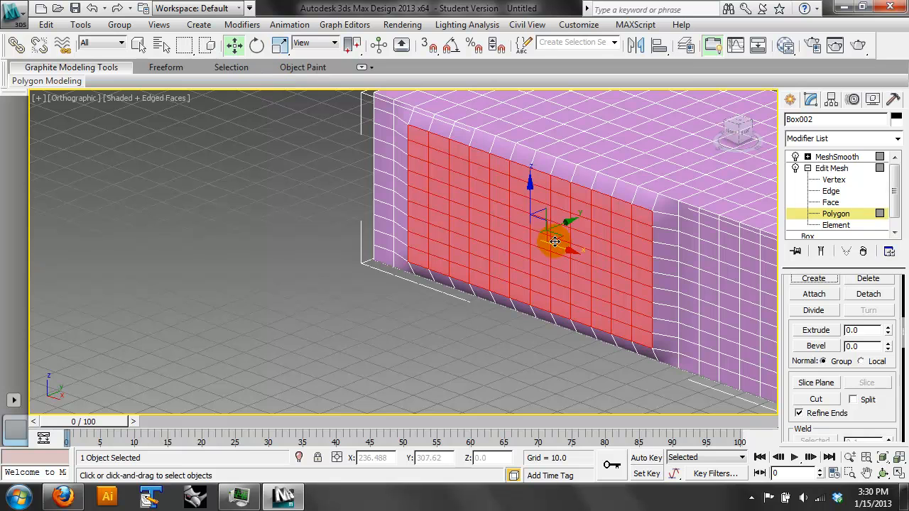
pyautogui.moveTo(566, 219); pyautogui.dragTo(506, 244)
pyautogui.click(852, 169)
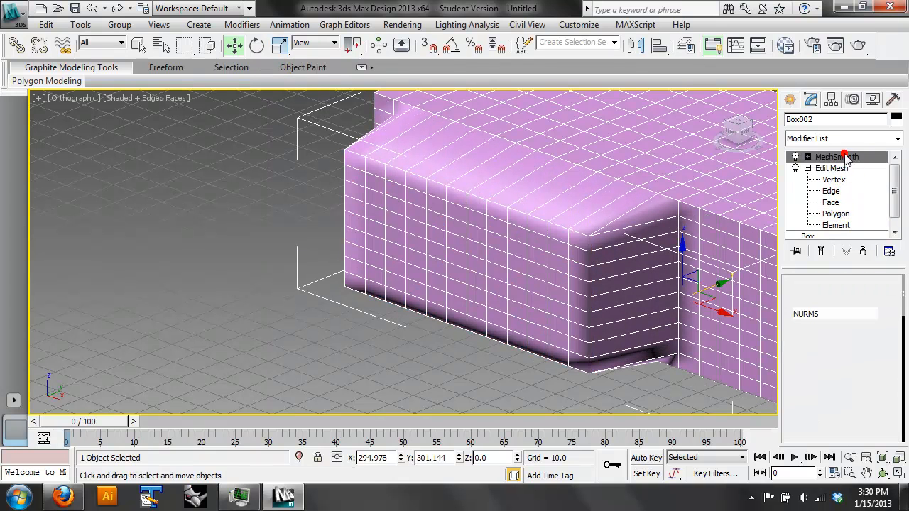
pyautogui.click(842, 157)
pyautogui.click(882, 473)
pyautogui.moveTo(511, 305); pyautogui.dragTo(406, 257)
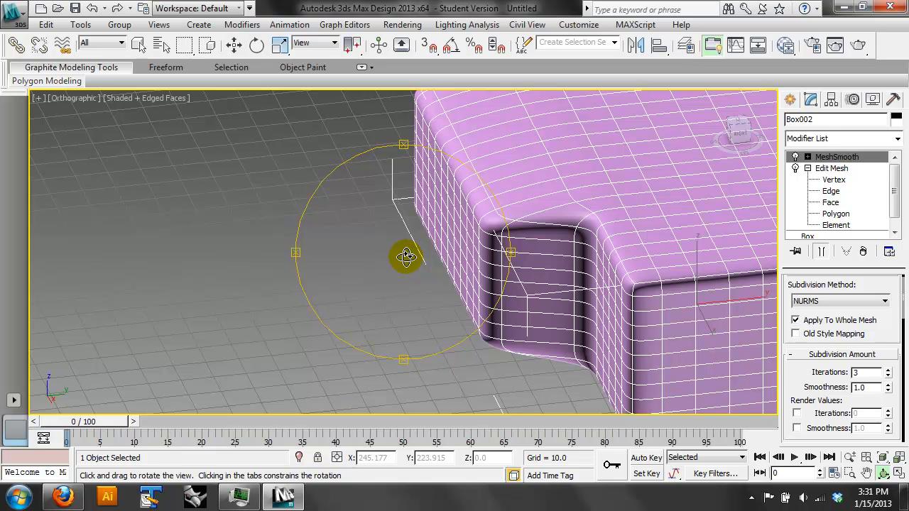
# - Select both smoothed objects in the front view and delete them
pyautogui.press('f')
pyautogui.click(235, 45)
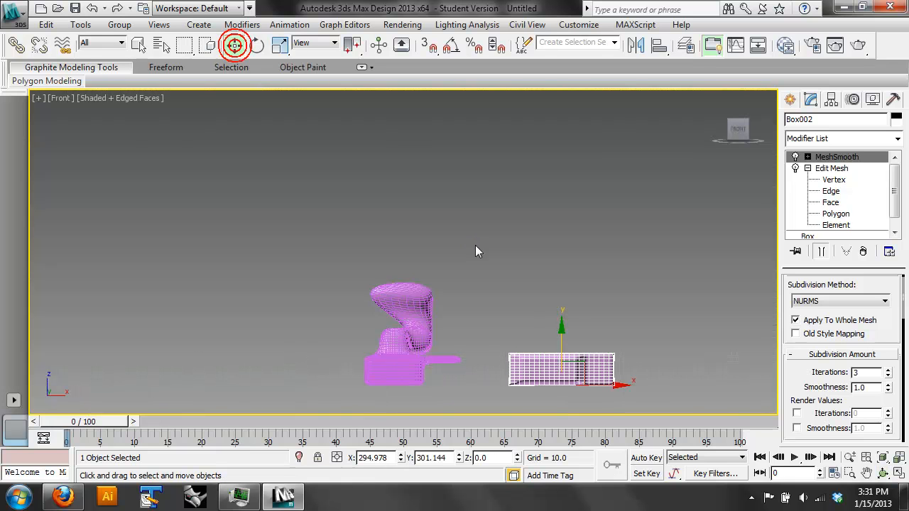
pyautogui.moveTo(641, 258); pyautogui.dragTo(291, 426)
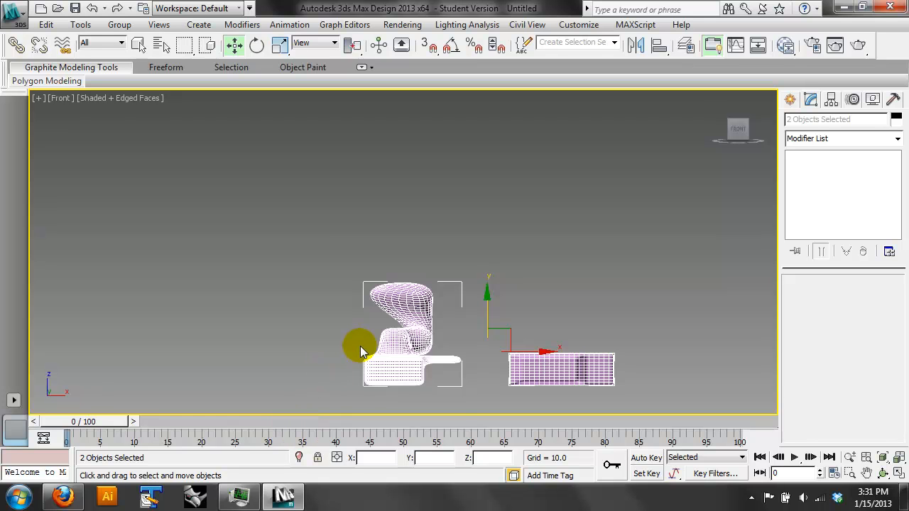
pyautogui.press('Delete')
# - Create a tall box in the perspective view, about 47 long, 37 wide and 81 high
pyautogui.click(789, 100)
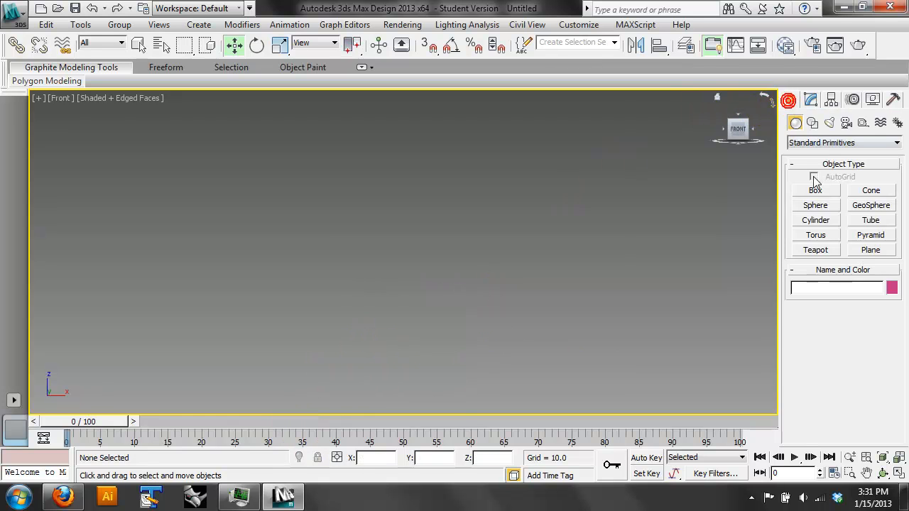
pyautogui.click(815, 190)
pyautogui.press('p')
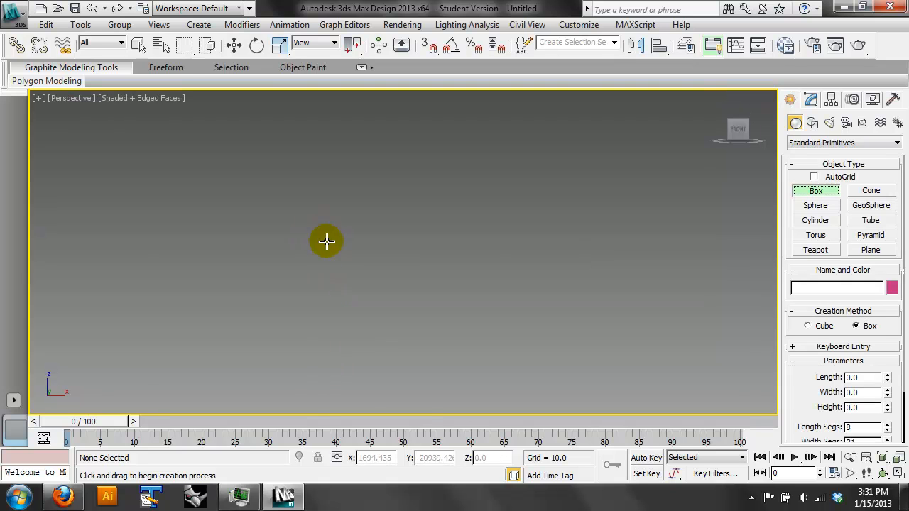
pyautogui.scroll(-2, 842, 355)
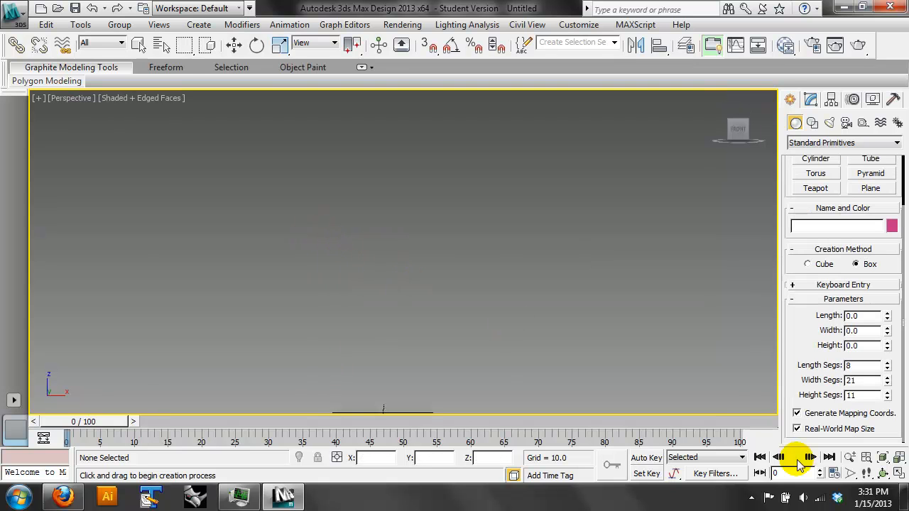
pyautogui.click(883, 473)
pyautogui.moveTo(594, 271); pyautogui.dragTo(428, 262)
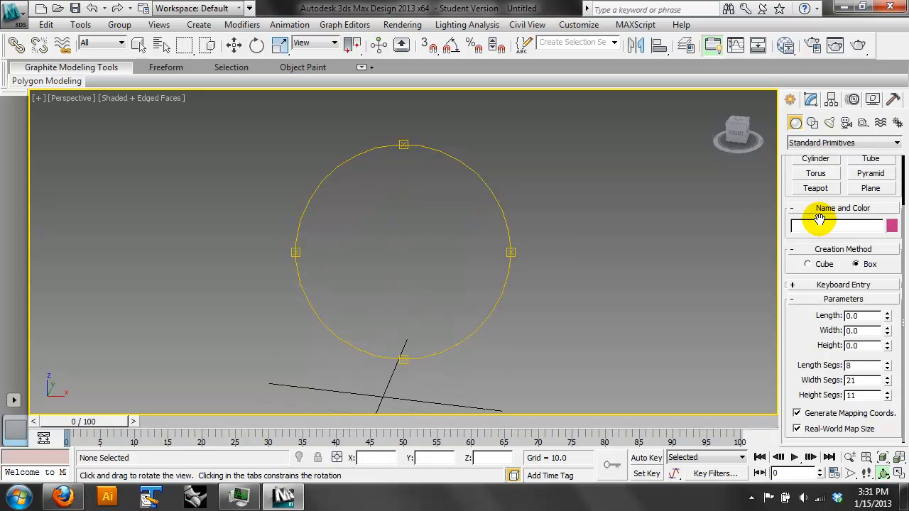
pyautogui.scroll(2, 832, 202)
pyautogui.click(818, 190)
pyautogui.keyDown('alt'); pyautogui.moveTo(388, 380); pyautogui.dragTo(432, 172, button='middle'); pyautogui.keyUp('alt')
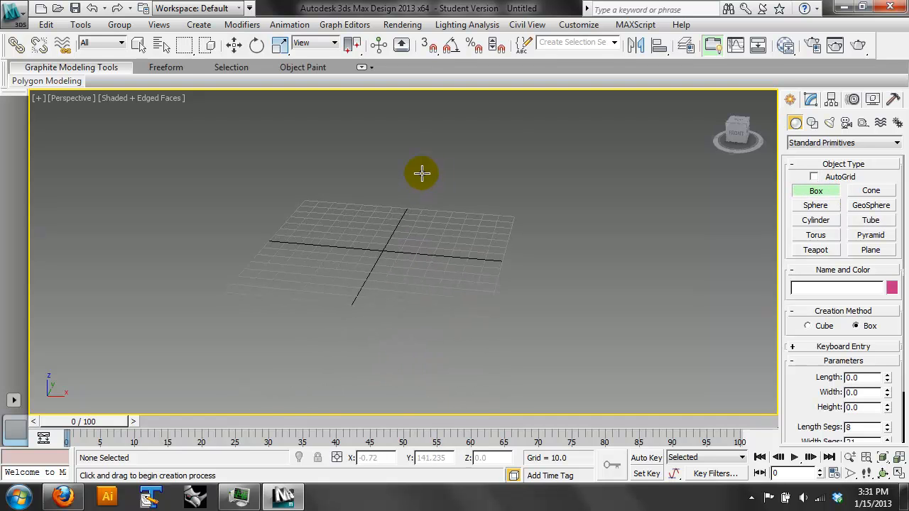
pyautogui.moveTo(372, 226); pyautogui.dragTo(416, 260)
pyautogui.click(405, 127)
# - Set the box's width segments to 10
pyautogui.click(869, 427)
pyautogui.moveTo(826, 412); pyautogui.dragTo(823, 347)
pyautogui.moveTo(862, 380); pyautogui.dragTo(815, 379)
pyautogui.write('10')
pyautogui.press('Return')
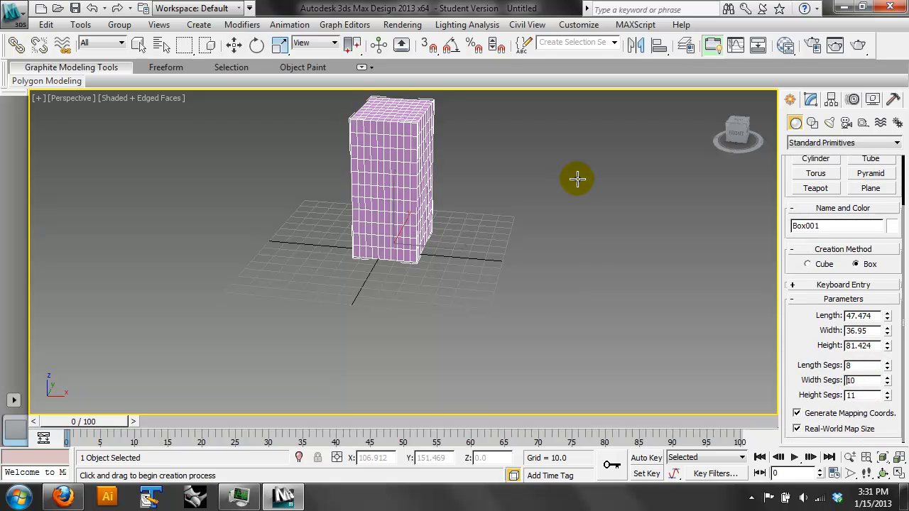
# - Show the box from the front with the grid hidden and apply an FFD 3x3x3 modifier to it
pyautogui.press('f')
pyautogui.press('g')
pyautogui.scroll(5, 415, 300)
pyautogui.moveTo(412, 308); pyautogui.dragTo(432, 207, button='middle')
pyautogui.scroll(2, 432, 206)
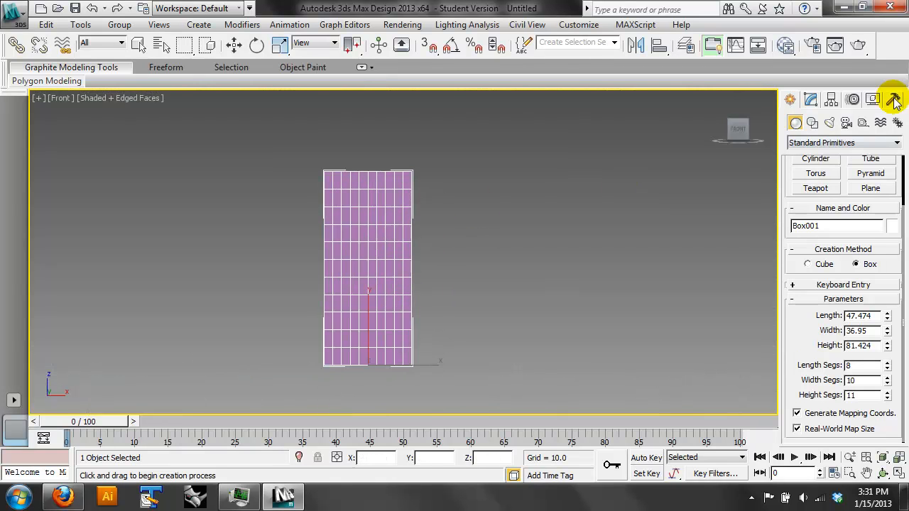
pyautogui.click(812, 99)
pyautogui.click(897, 139)
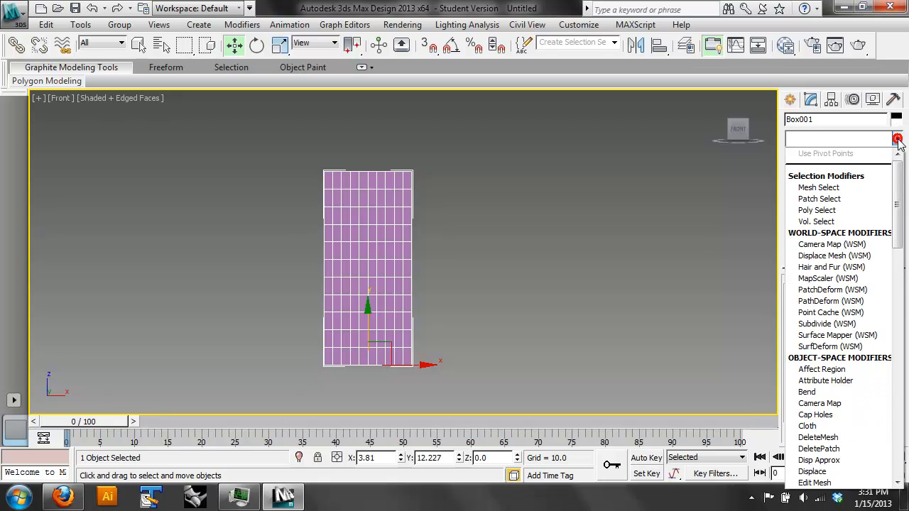
pyautogui.moveTo(898, 174); pyautogui.dragTo(898, 242)
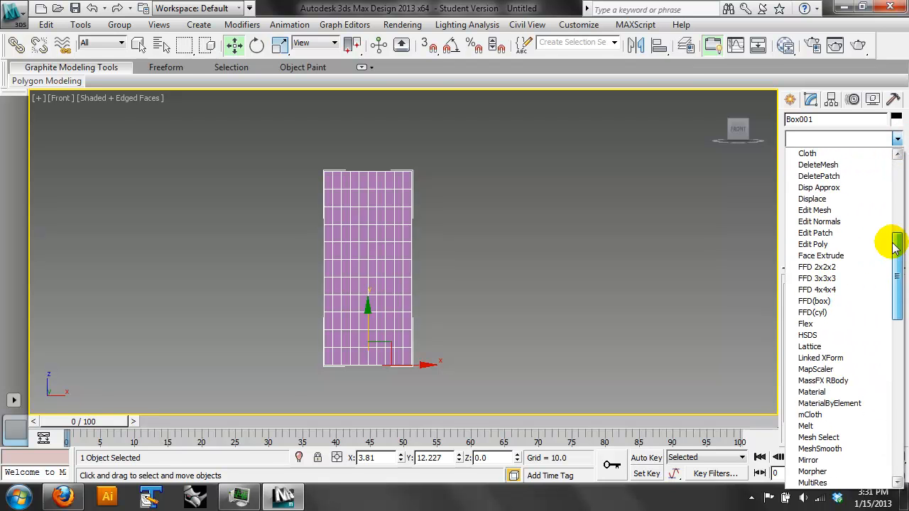
pyautogui.click(853, 279)
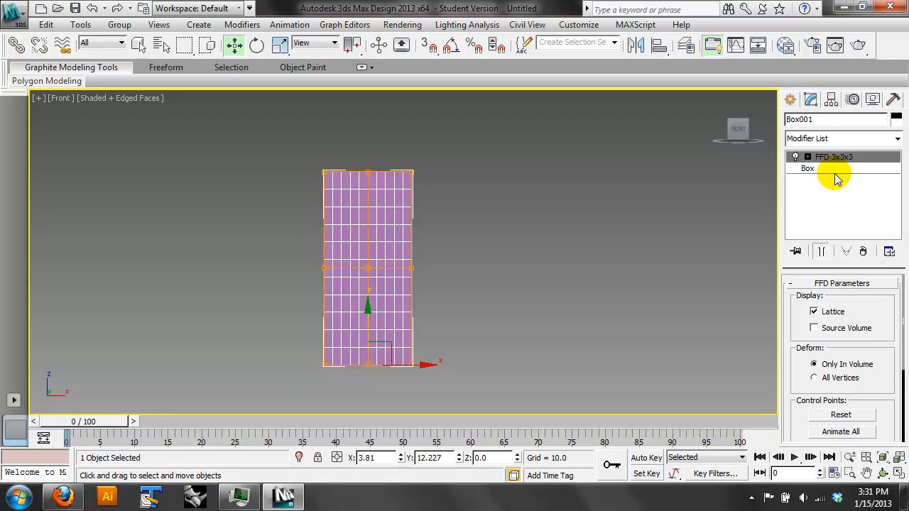
# - Remove the FFD 3x3x3 modifier from the box and delete the box
pyautogui.click(863, 251)
pyautogui.moveTo(402, 177); pyautogui.dragTo(416, 233)
pyautogui.hotkey('ctrl', 'z')
pyautogui.moveTo(506, 239); pyautogui.dragTo(386, 275)
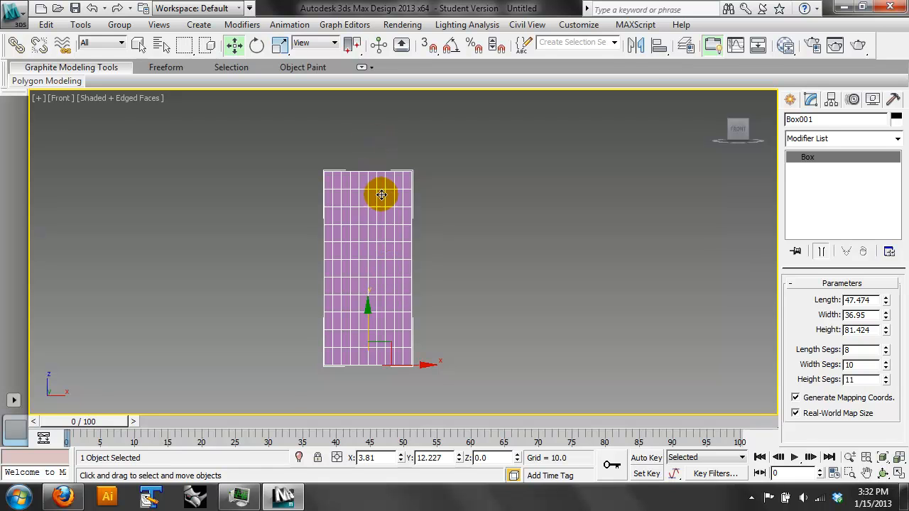
pyautogui.press('Delete')
# - Create a cylinder at the grid origin in the perspective view, with a radius of about 13.7 and a height of about 98.9
pyautogui.press('p')
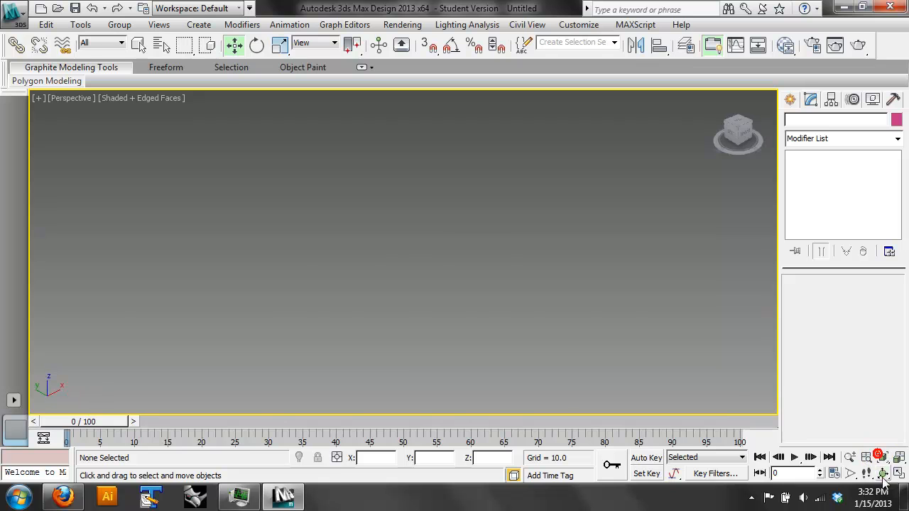
pyautogui.click(884, 474)
pyautogui.moveTo(628, 209); pyautogui.dragTo(639, 71)
pyautogui.click(790, 100)
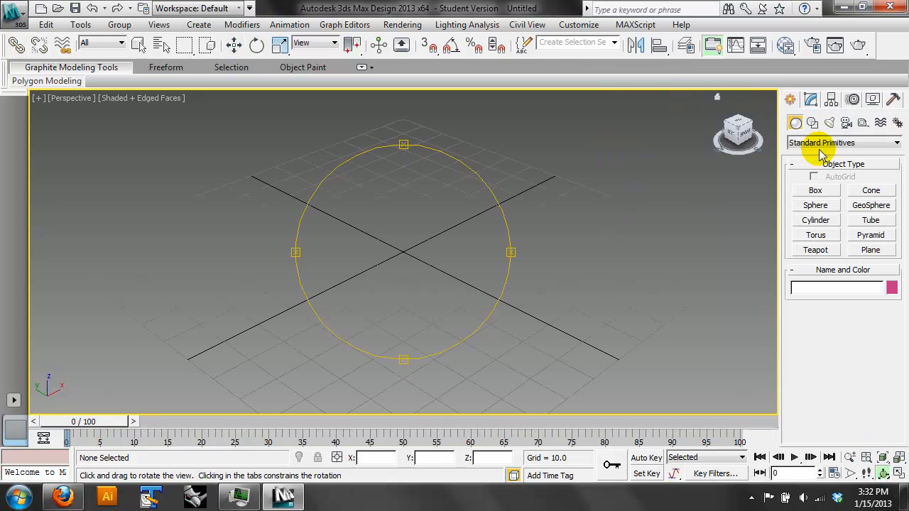
pyautogui.click(825, 222)
pyautogui.moveTo(403, 252); pyautogui.dragTo(416, 270)
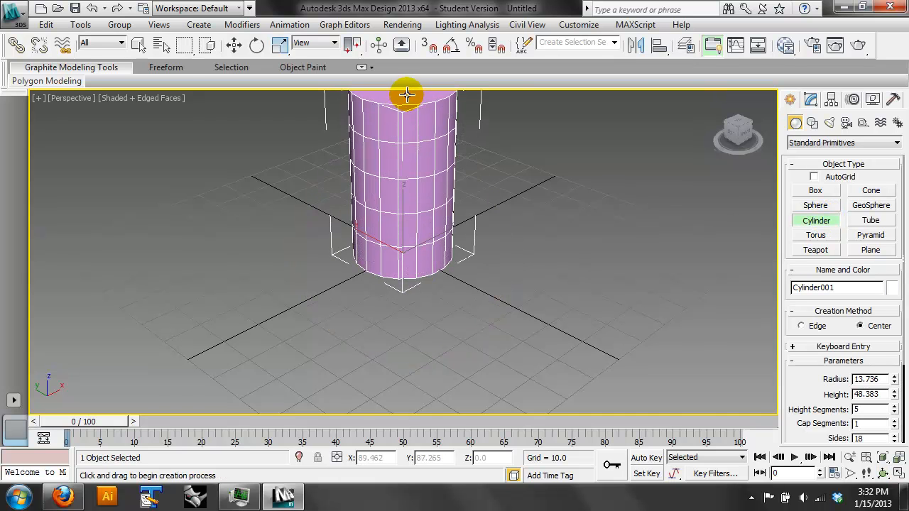
pyautogui.scroll(-3, 406, 94)
pyautogui.moveTo(450, 148); pyautogui.dragTo(442, 253, button='middle')
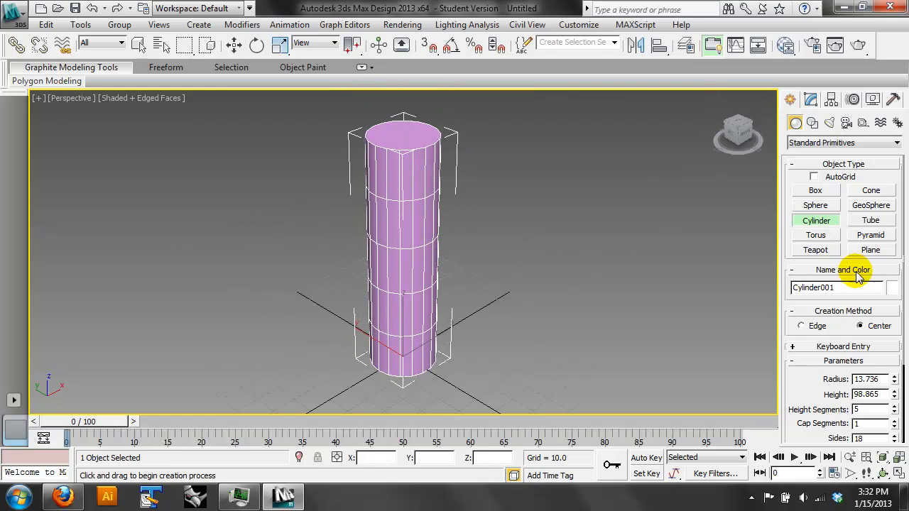
# - Apply an FFD 3x3x3 modifier to the cylinder and view it from the front
pyautogui.click(811, 99)
pyautogui.click(897, 139)
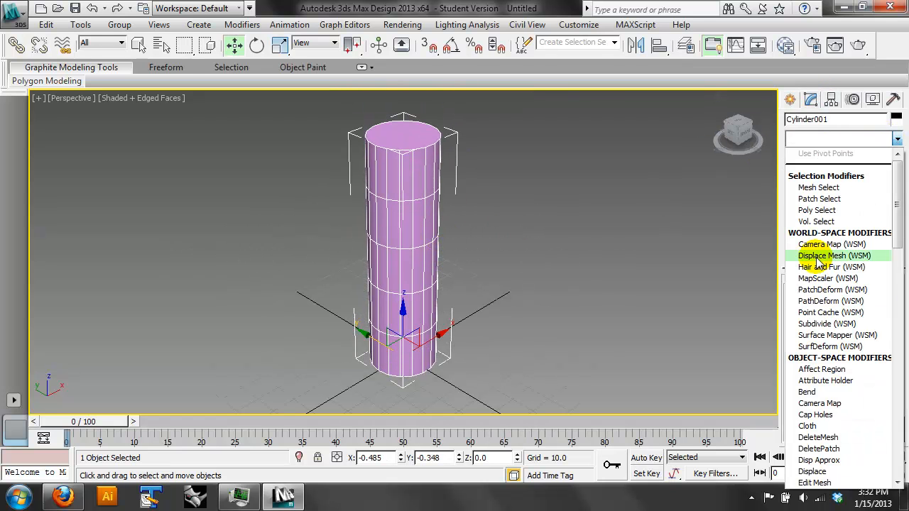
pyautogui.scroll(-4, 849, 430)
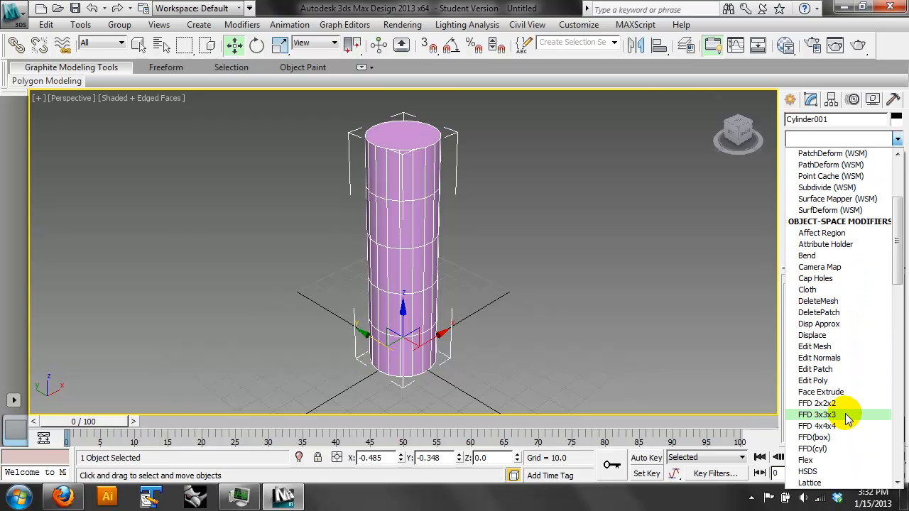
pyautogui.click(846, 417)
pyautogui.press('f')
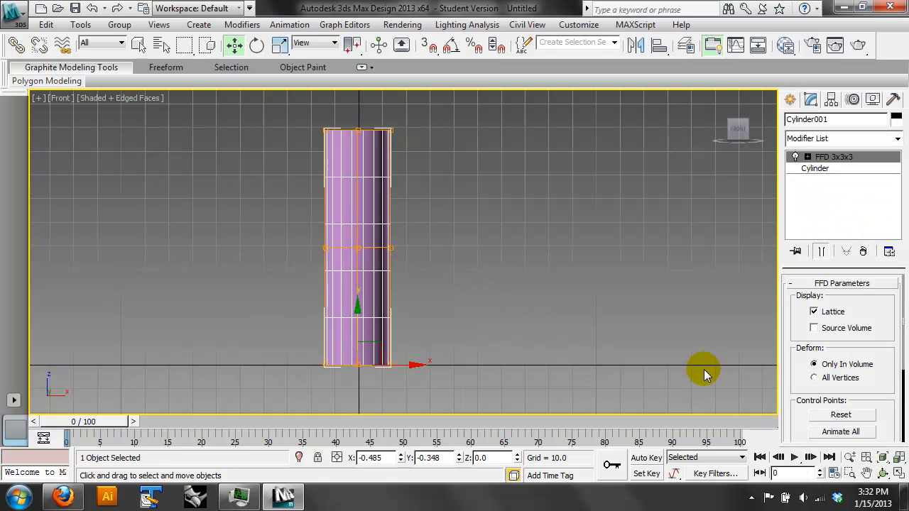
# - At Control Points level, move the center and positive-X control points of the middle row outward along X to about 41.4
pyautogui.click(807, 157)
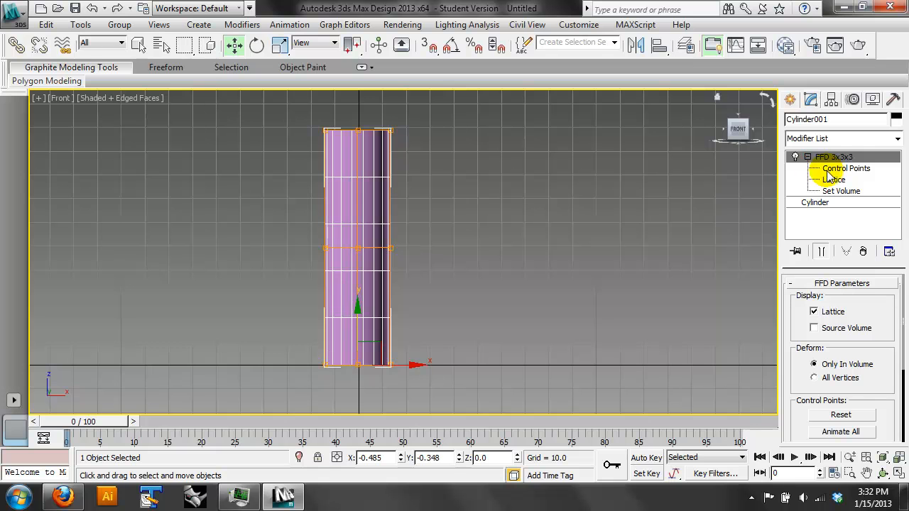
pyautogui.click(838, 168)
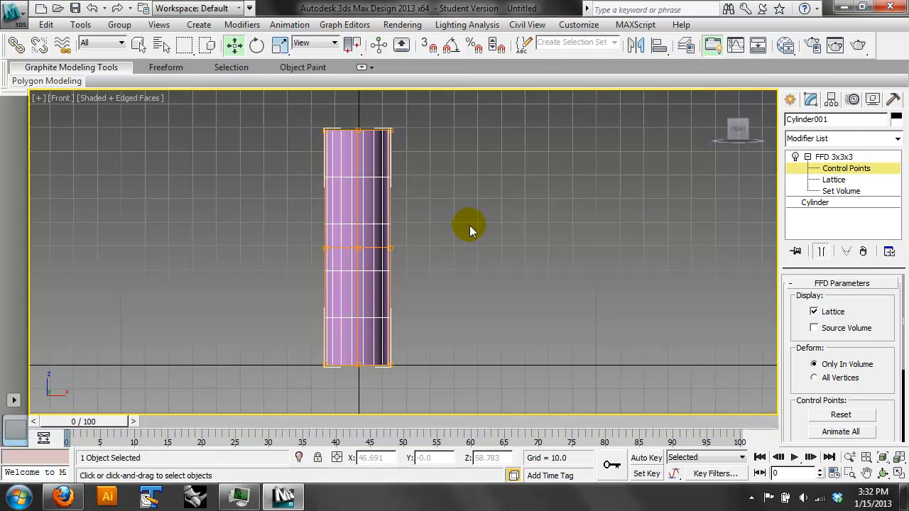
pyautogui.moveTo(377, 244); pyautogui.dragTo(363, 262)
pyautogui.moveTo(422, 250); pyautogui.dragTo(506, 254)
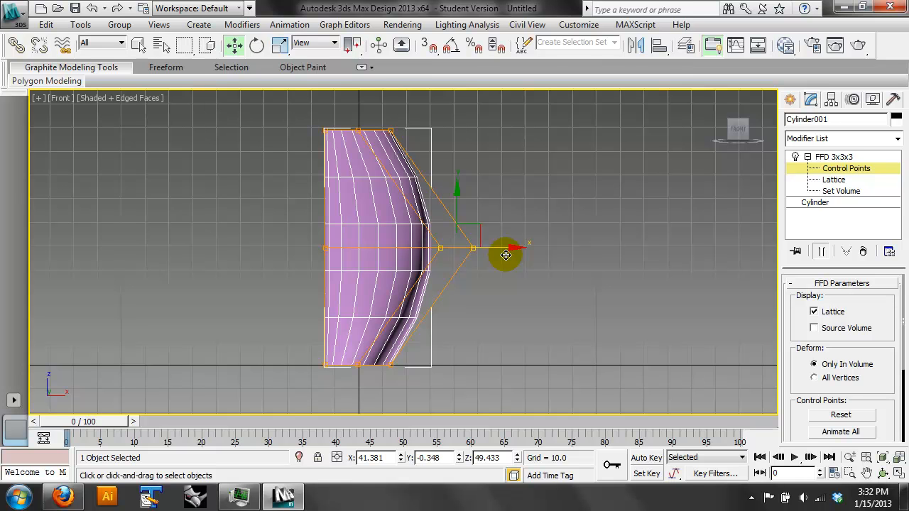
pyautogui.click(463, 191)
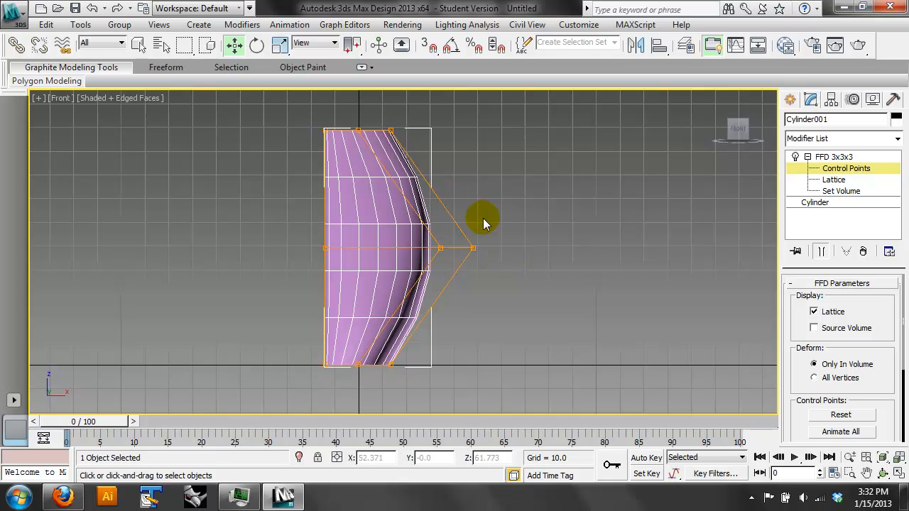
# - Orbit to the cylinder's rear in perspective and move a mid-height control point on its flat side along X toward the bulge
pyautogui.press('p')
pyautogui.click(883, 473)
pyautogui.moveTo(409, 234); pyautogui.dragTo(128, 254)
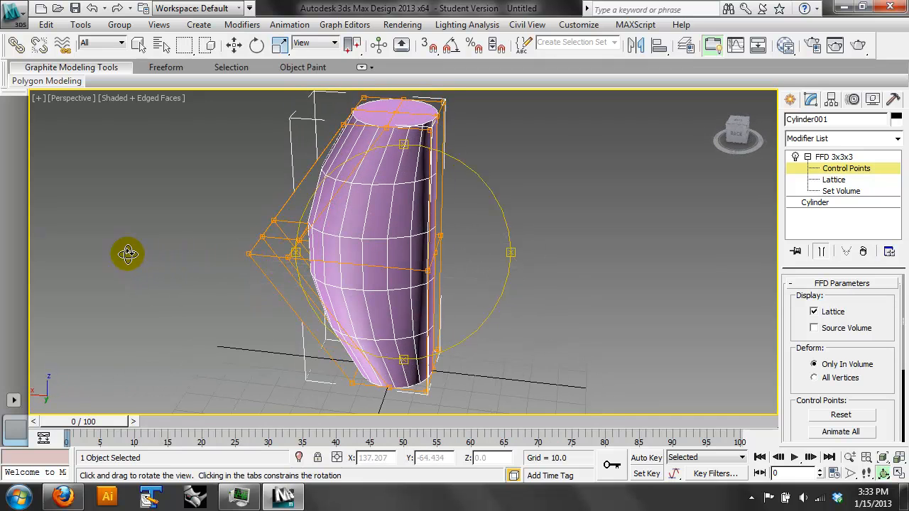
pyautogui.click(235, 45)
pyautogui.moveTo(436, 243); pyautogui.dragTo(323, 227)
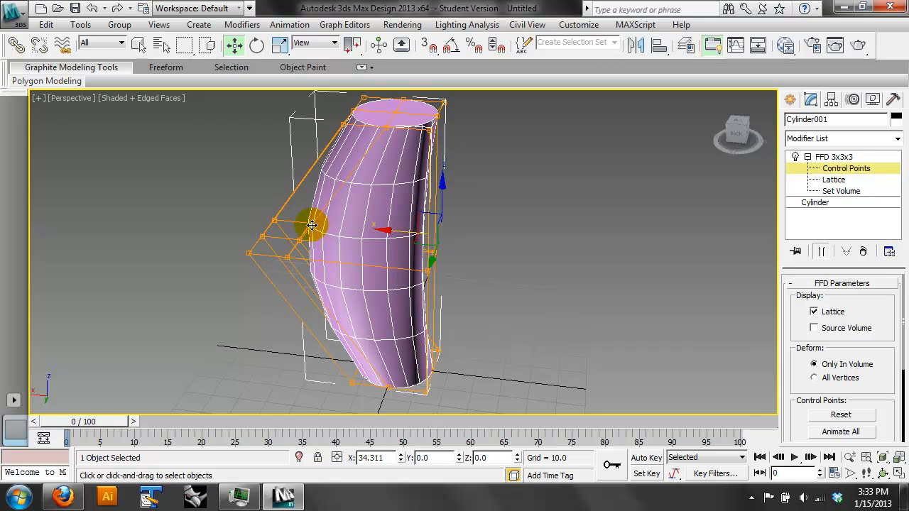
pyautogui.click(444, 144)
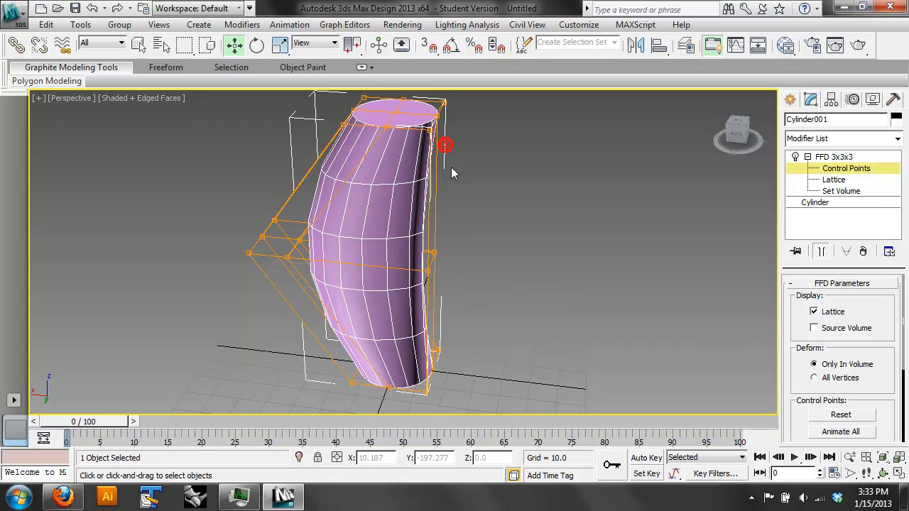
# - Move a top corner control point of the FFD lattice outward from the cylinder and orbit to check the deformation
pyautogui.click(348, 124)
pyautogui.moveTo(349, 122); pyautogui.dragTo(225, 221)
pyautogui.click(884, 470)
pyautogui.moveTo(499, 255); pyautogui.dragTo(641, 215)
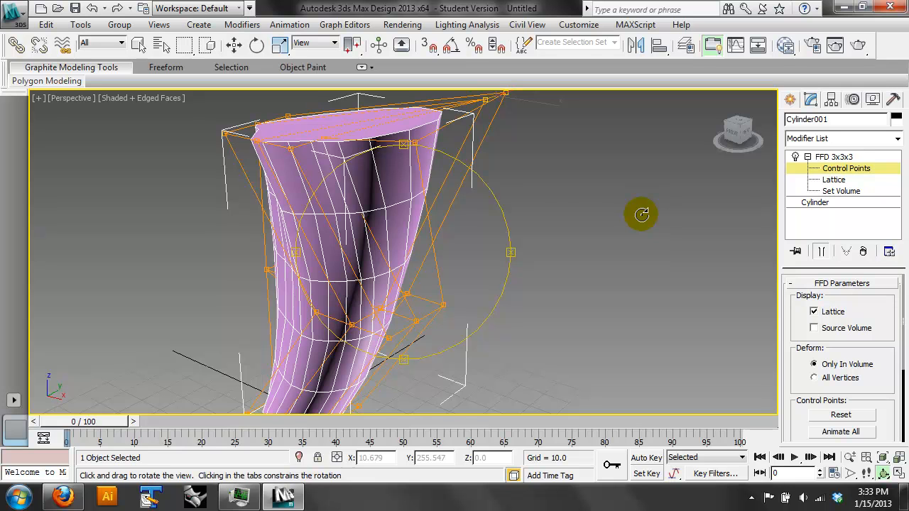
# - Viewed from above, reposition lattice control points in the XY plane, pulling one outward to about X 89.4, Y 43.5
pyautogui.press('t')
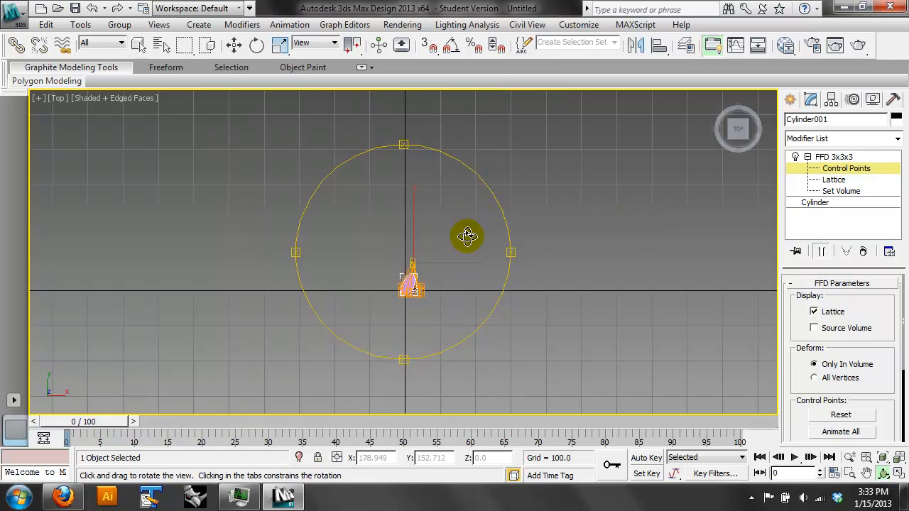
pyautogui.moveTo(432, 254); pyautogui.dragTo(440, 318)
pyautogui.moveTo(441, 318); pyautogui.dragTo(474, 264, button='middle')
pyautogui.scroll(5, 407, 207)
pyautogui.click(235, 46)
pyautogui.moveTo(476, 176); pyautogui.dragTo(347, 175)
pyautogui.click(392, 209)
pyautogui.moveTo(458, 376); pyautogui.dragTo(645, 262)
pyautogui.moveTo(645, 328); pyautogui.dragTo(658, 249, button='middle')
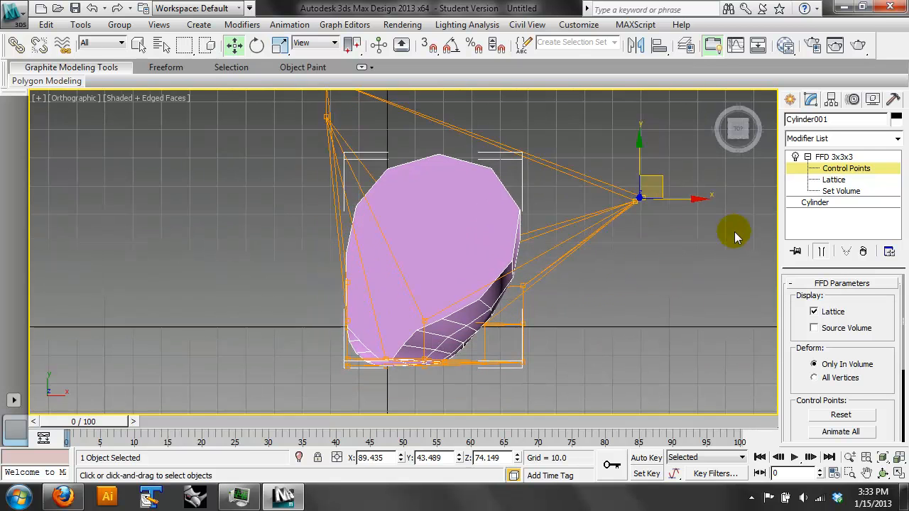
# - In the base cylinder's parameters, set Height Segments to 9 and Sides to 36
pyautogui.click(842, 203)
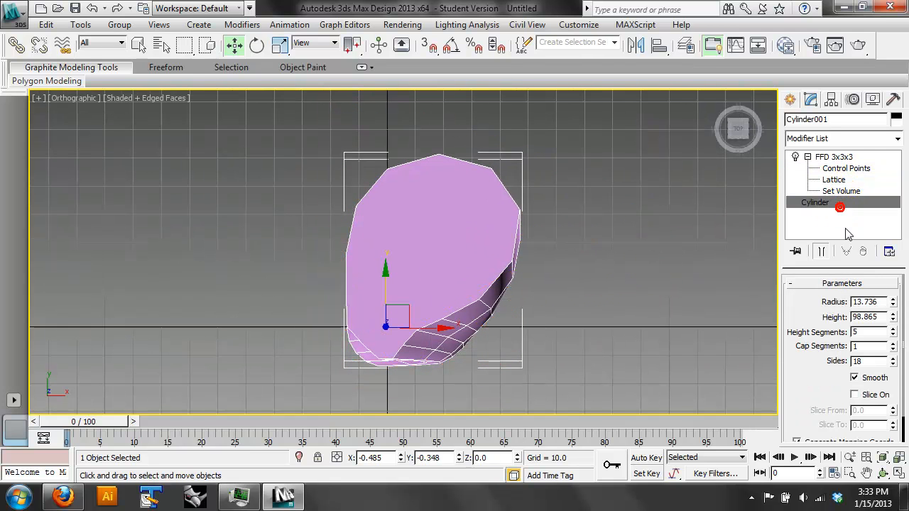
pyautogui.click(892, 330)
pyautogui.click(892, 329)
pyautogui.click(892, 329)
pyautogui.click(891, 330)
pyautogui.click(892, 359)
pyautogui.tripleClick(892, 358)
pyautogui.tripleClick(892, 359)
pyautogui.tripleClick(893, 359)
pyautogui.tripleClick(892, 358)
pyautogui.tripleClick(892, 359)
pyautogui.doubleClick(893, 359)
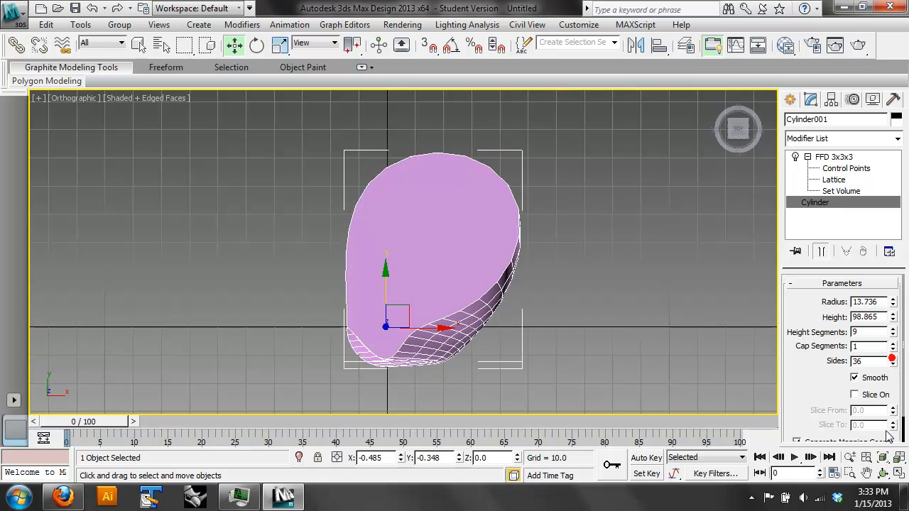
# - Return to the perspective view, turn off Edged Faces and orbit around the shaded cylinder
pyautogui.click(883, 474)
pyautogui.press('p')
pyautogui.moveTo(417, 268); pyautogui.dragTo(497, 202)
pyautogui.click(138, 98)
pyautogui.click(148, 161)
pyautogui.moveTo(430, 256)
pyautogui.mouseDown()
pyautogui.moveTo(435, 247)
pyautogui.moveTo(336, 248)
pyautogui.mouseUp()
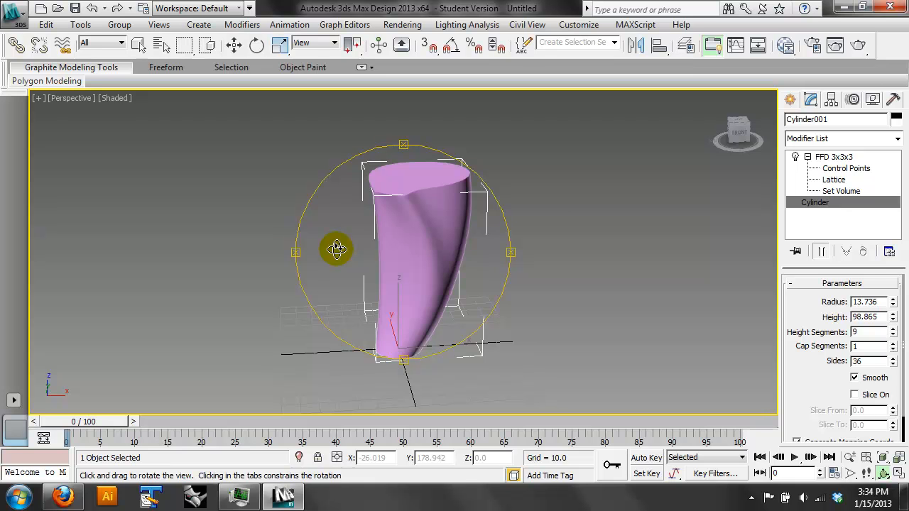
# - Apply a MeshSmooth modifier between the base cylinder and the FFD 3x3x3, and orbit around the smoothed shape
pyautogui.click(897, 138)
pyautogui.moveTo(898, 204); pyautogui.dragTo(897, 308)
pyautogui.click(820, 324)
pyautogui.moveTo(489, 220); pyautogui.dragTo(433, 220)
# - Try the Classic and Quad Output subdivision methods for MeshSmooth, and set the method back to NURMS
pyautogui.click(862, 301)
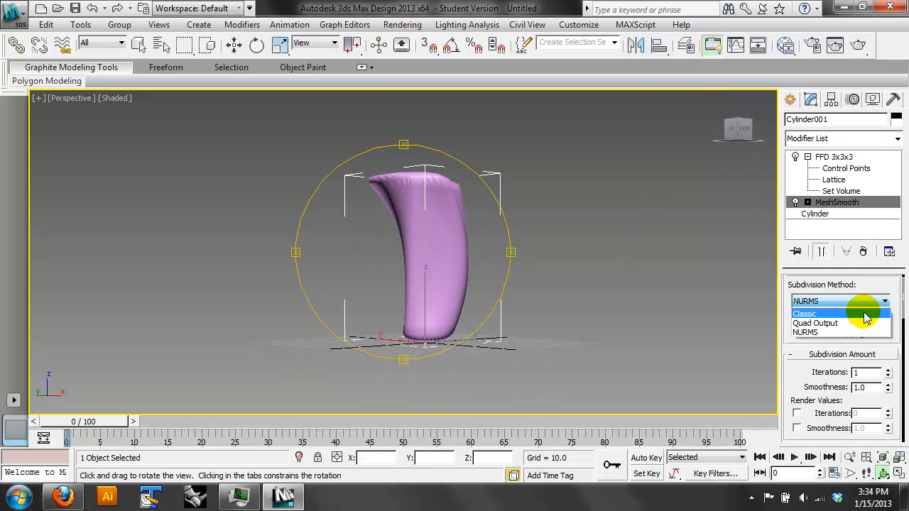
pyautogui.click(866, 315)
pyautogui.click(830, 301)
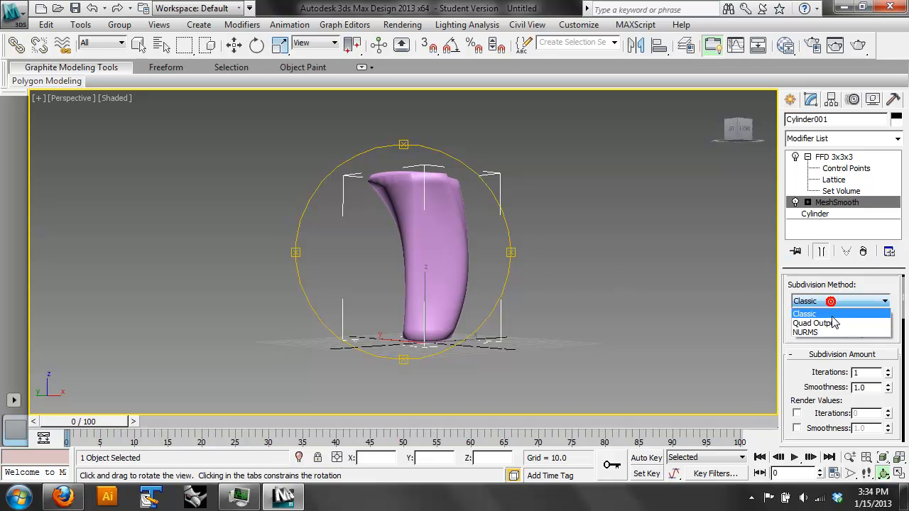
pyautogui.click(831, 322)
pyautogui.moveTo(462, 248); pyautogui.dragTo(396, 155)
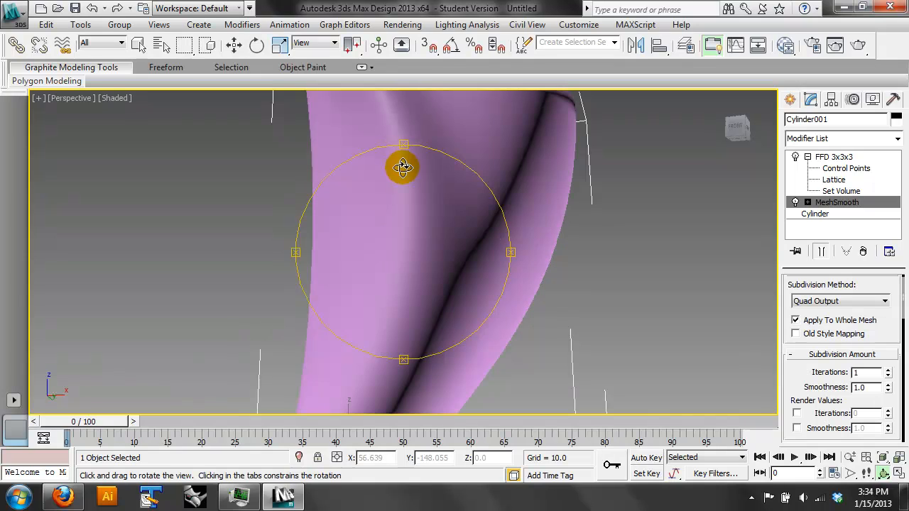
pyautogui.click(842, 301)
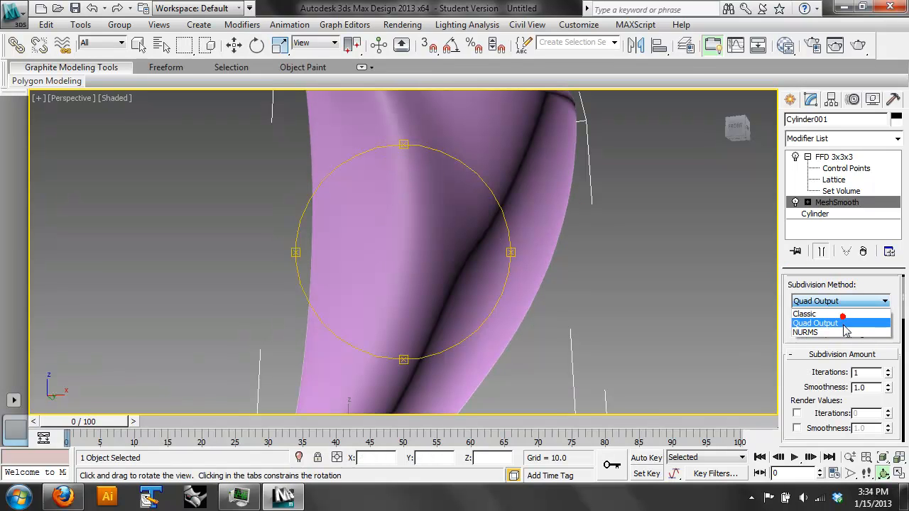
pyautogui.click(845, 332)
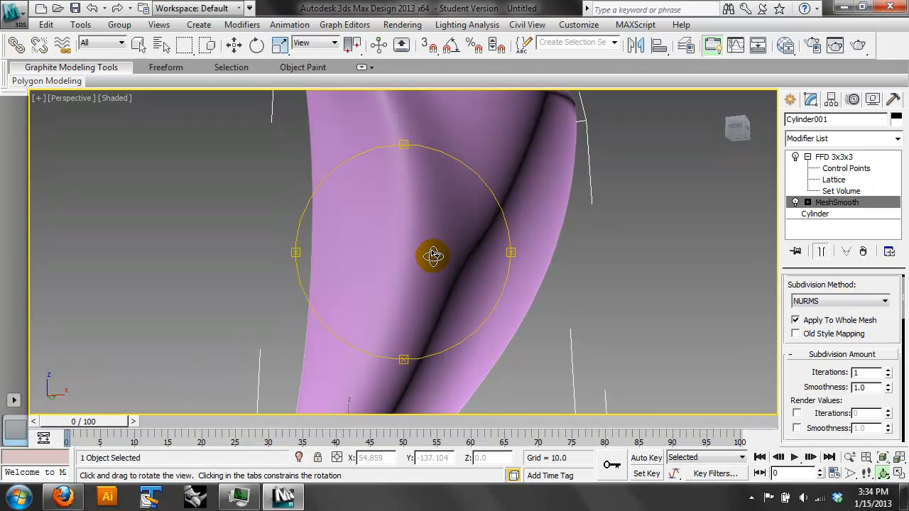
# - Move MeshSmooth above FFD 3x3x3 in the modifier stack and inspect the whole object from another side
pyautogui.press('z')
pyautogui.moveTo(838, 202); pyautogui.dragTo(838, 157)
pyautogui.moveTo(432, 243); pyautogui.dragTo(590, 239)
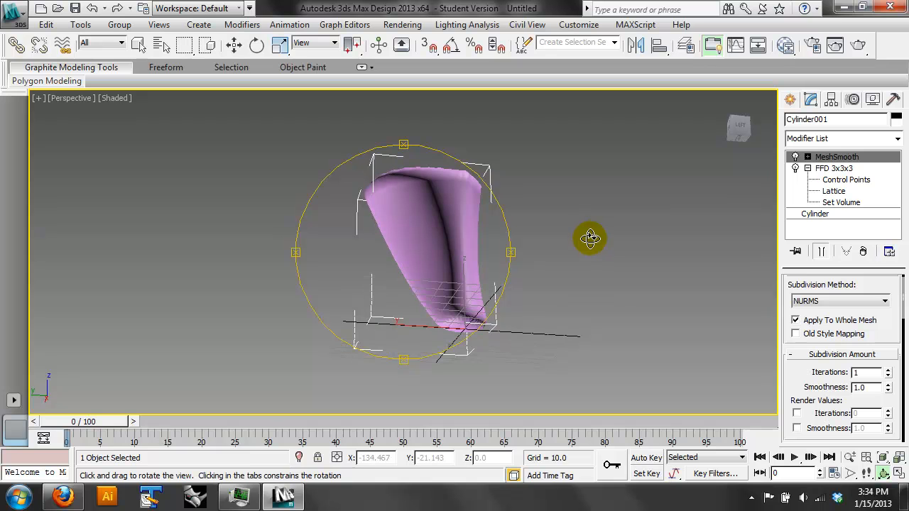